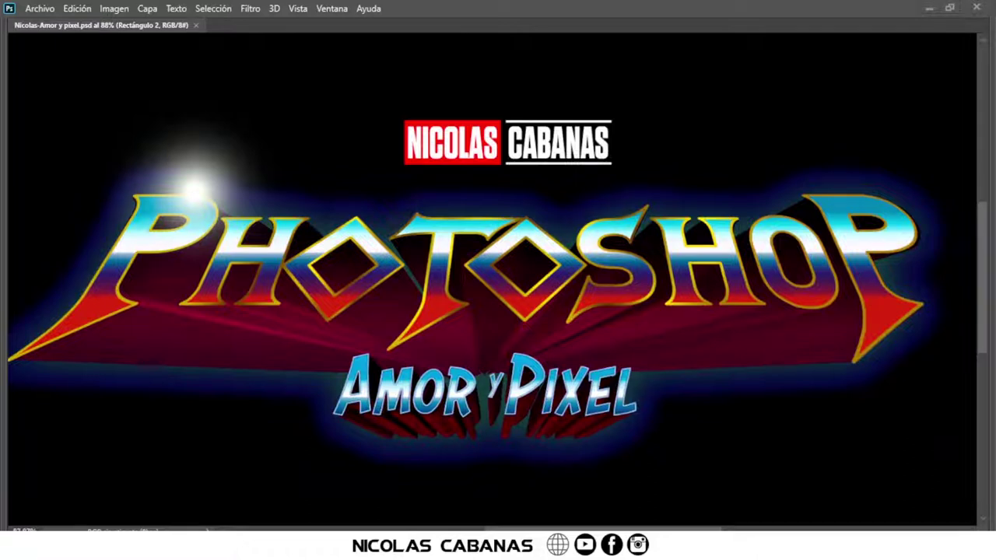
Step: Open the New Document dialog with Ctrl+N, showing the default 816 × 484 px at 72 ppi
click(39, 8)
click(39, 9)
key(ctrl+n)
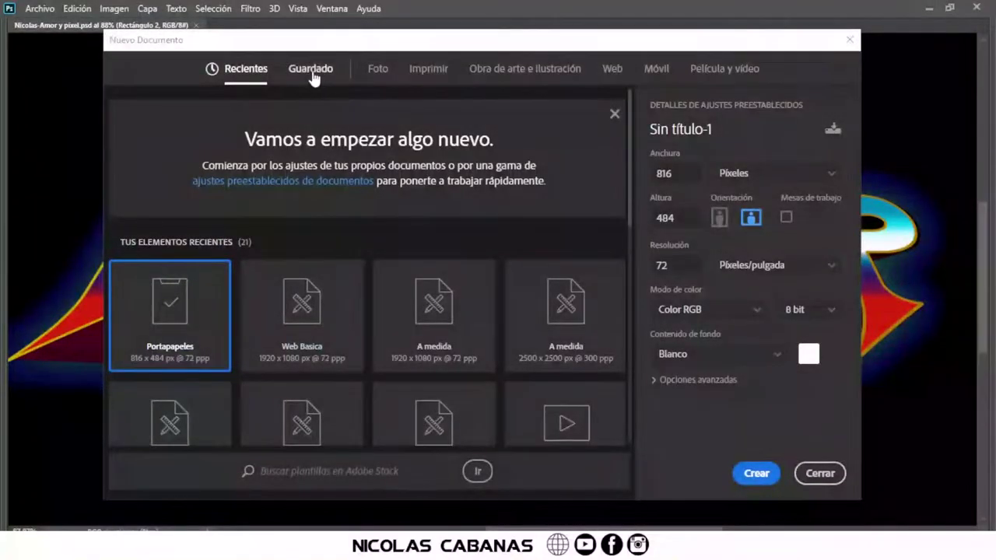
Step: Create a 1920×1080 Web Basica document at 150 ppi with a black background
click(311, 70)
click(419, 321)
double_click(661, 266)
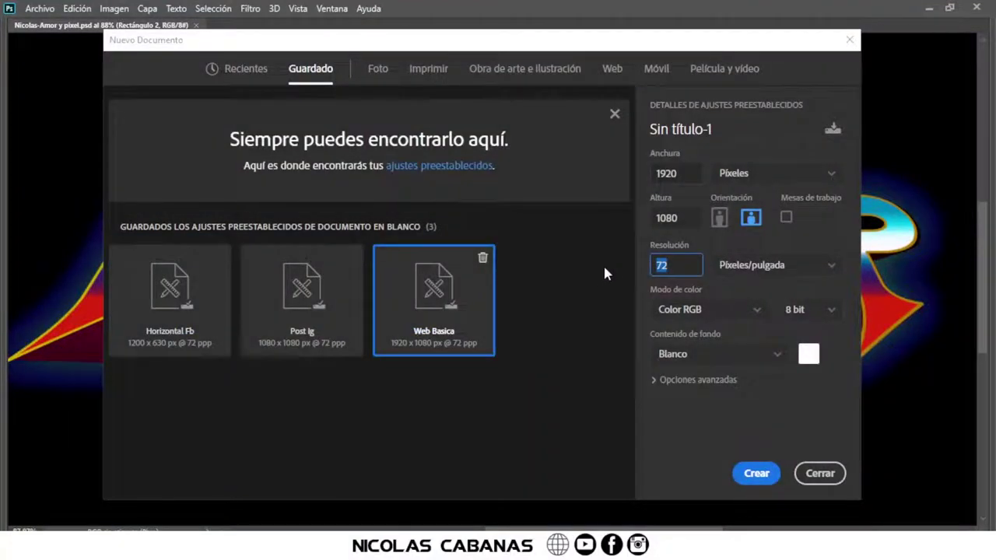
text(150)
click(772, 358)
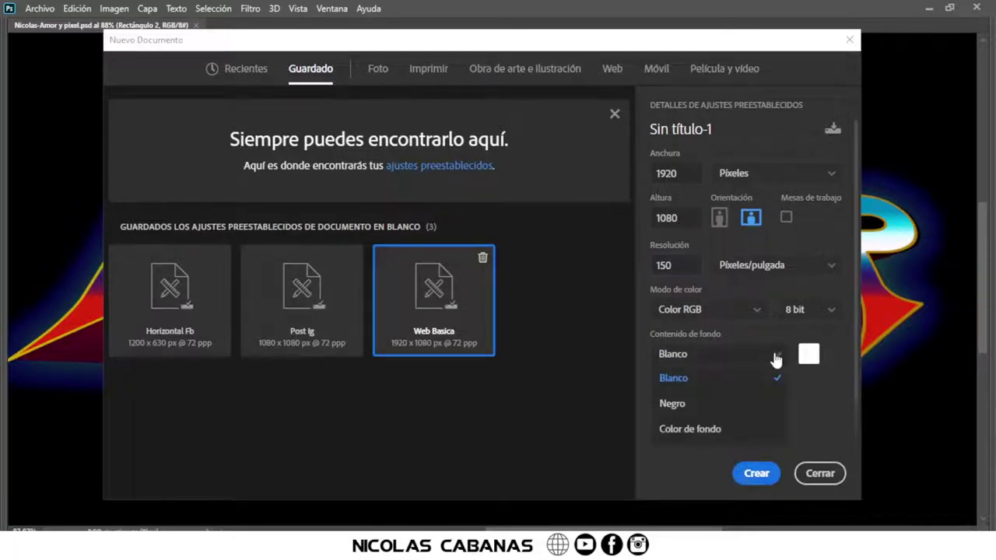
click(702, 404)
click(756, 473)
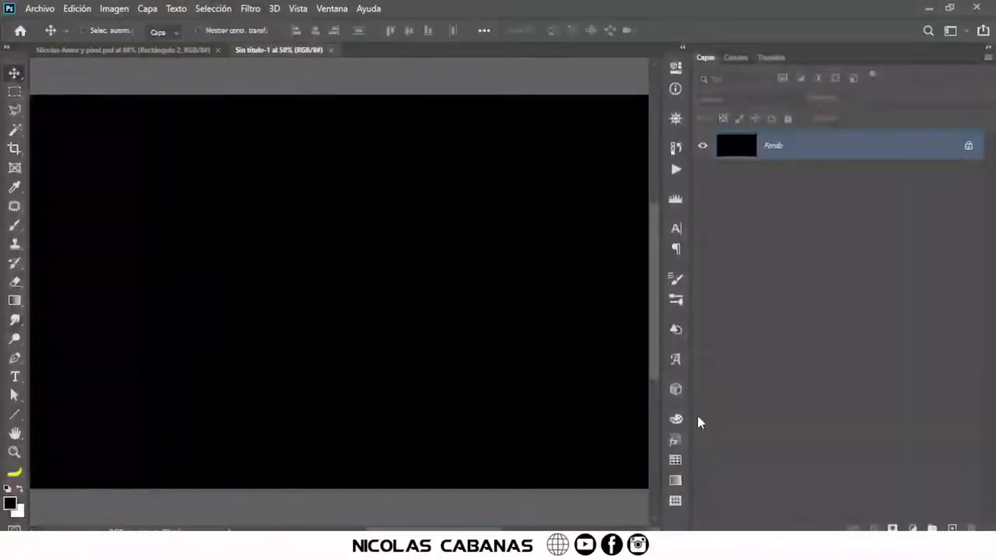
key(z)
mouse_move(490, 305)
mouse_down()
mouse_move(416, 276)
mouse_move(438, 269)
mouse_up()
click(117, 50)
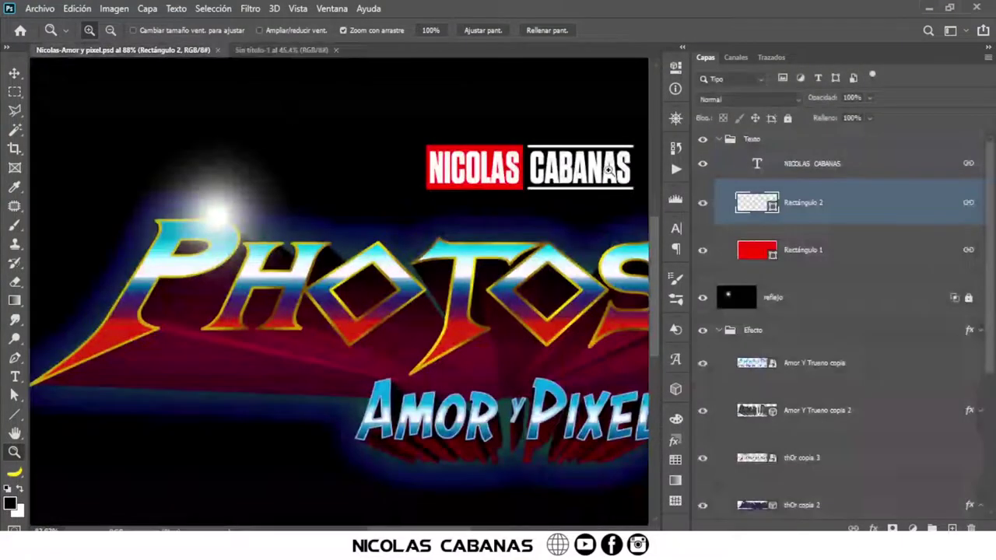
drag(405, 287, 335, 282)
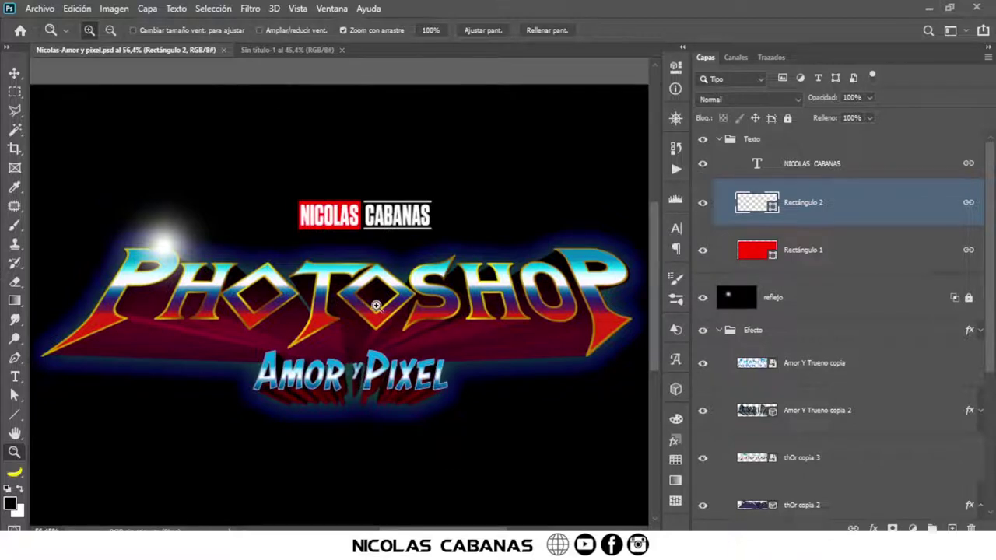
click(319, 50)
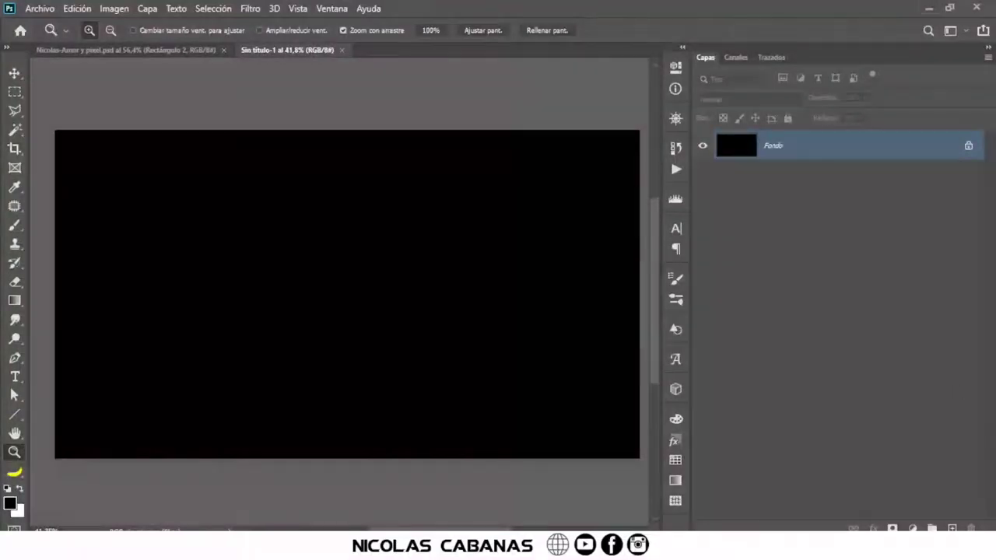
Step: Type the word THOR in white text on the black canvas
click(14, 378)
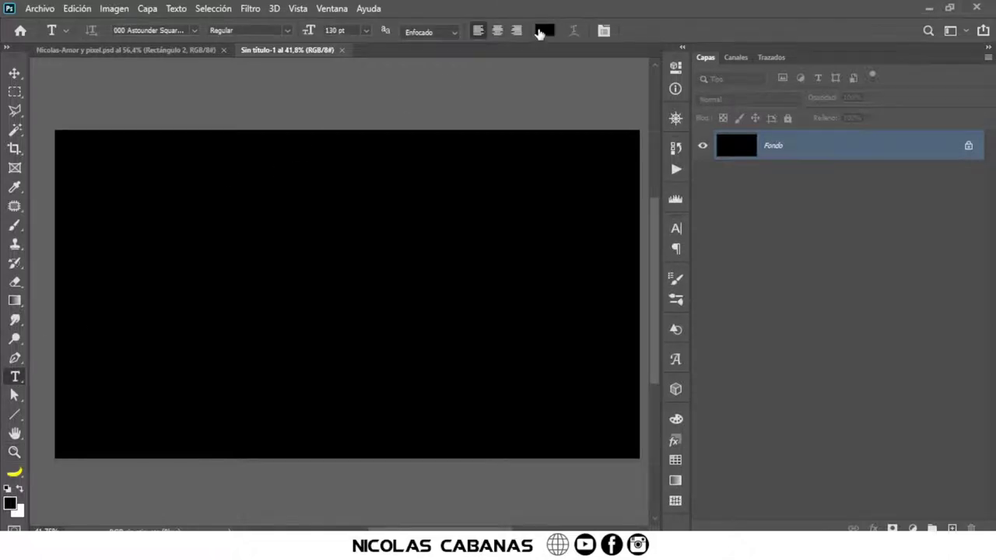
click(543, 30)
drag(203, 195, 112, 101)
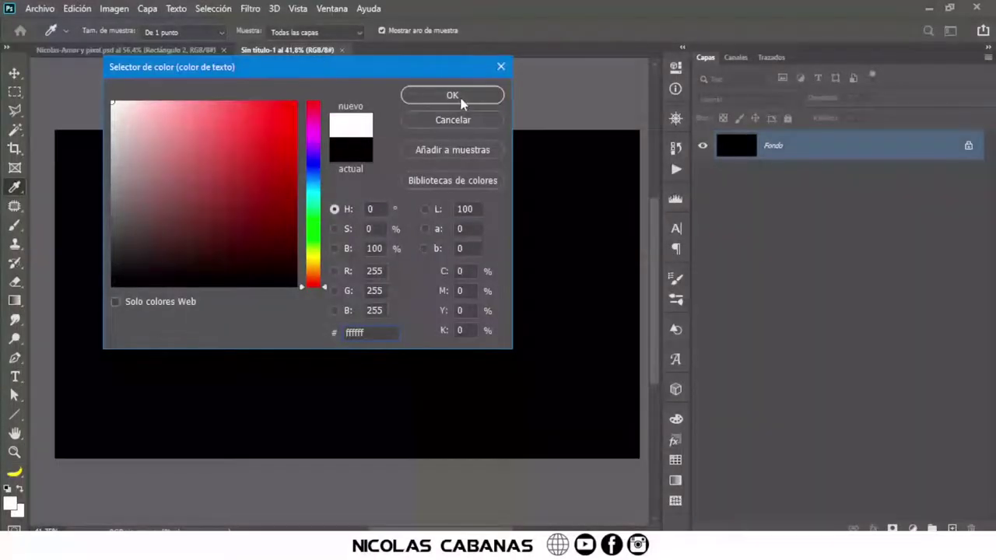
click(460, 98)
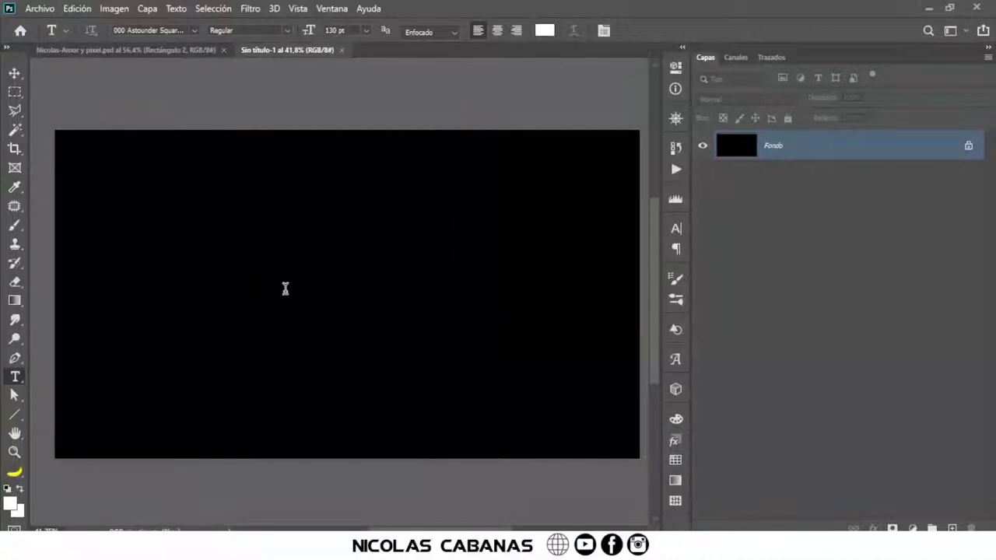
click(284, 289)
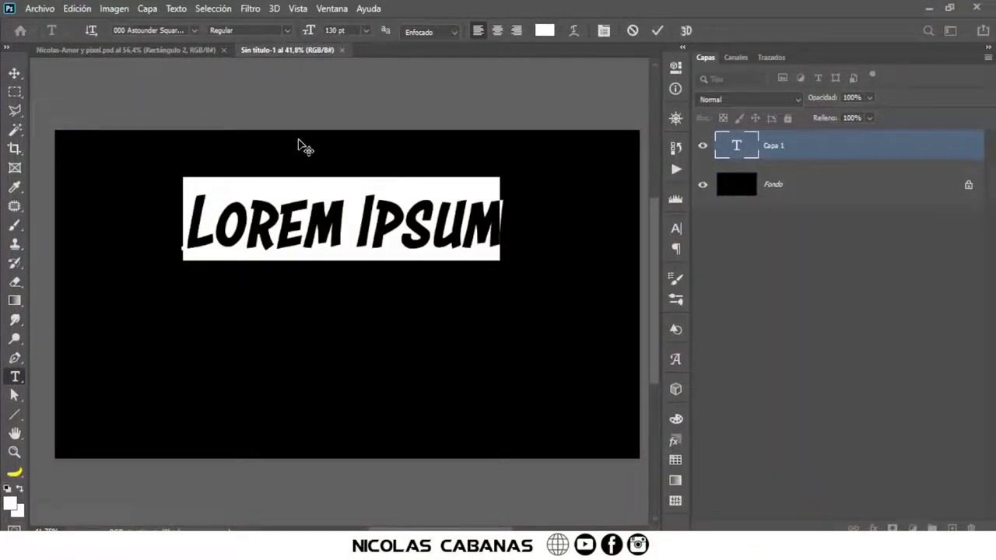
text(T)
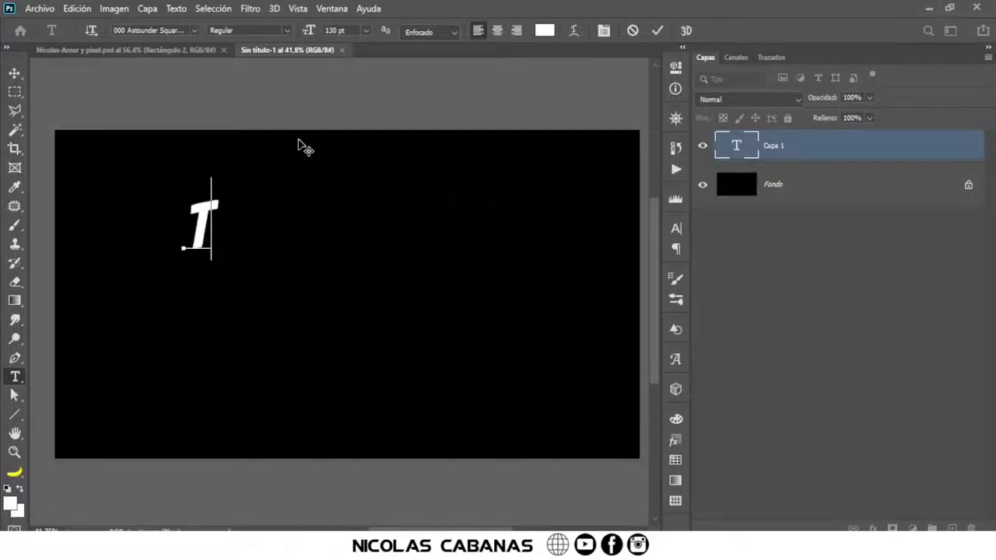
text(HO)
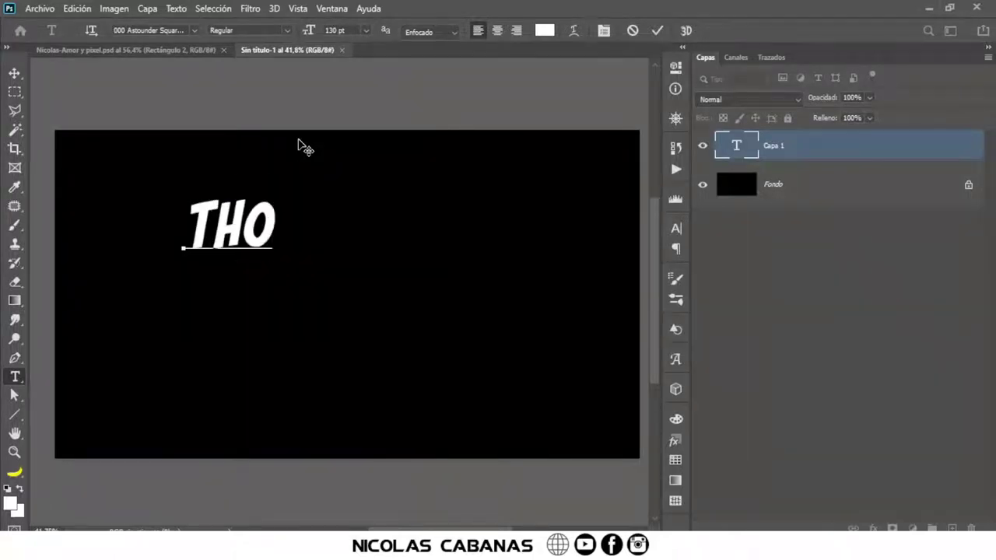
text(R)
Step: Move THOR toward the canvas centre and select all of its letters
drag(230, 289, 317, 303)
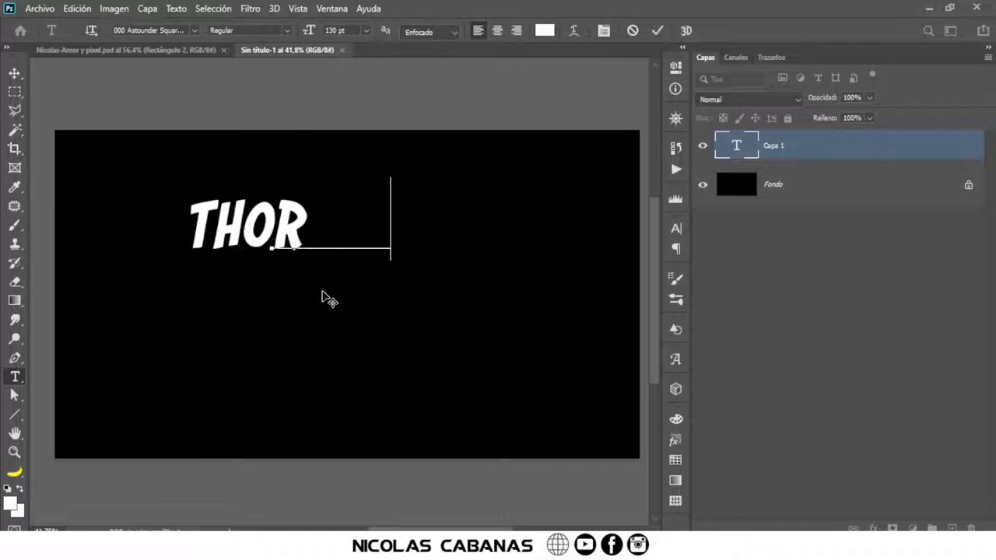
click(675, 228)
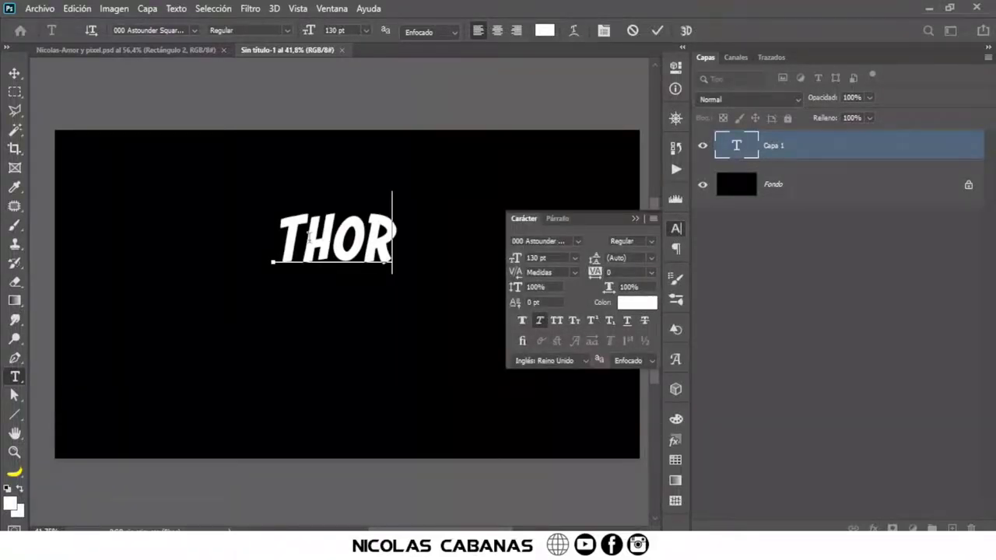
drag(282, 243, 427, 244)
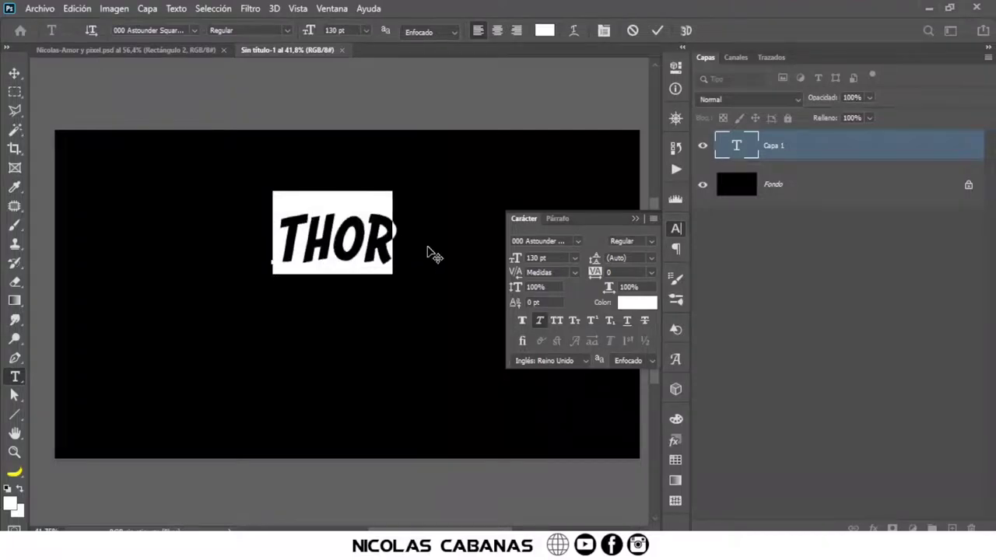
Step: Set THOR's font to GodofThunder Medium by searching 'god'
click(536, 241)
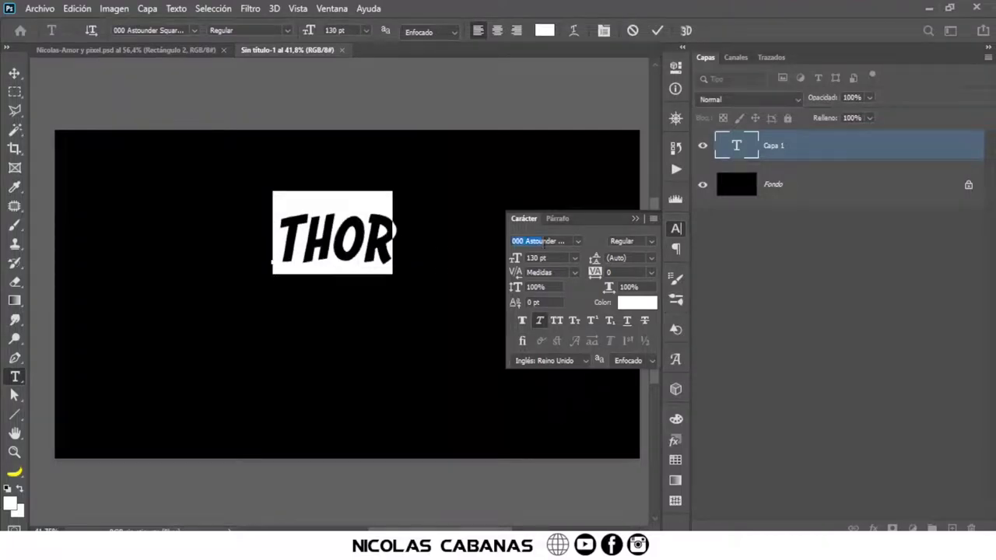
click(541, 242)
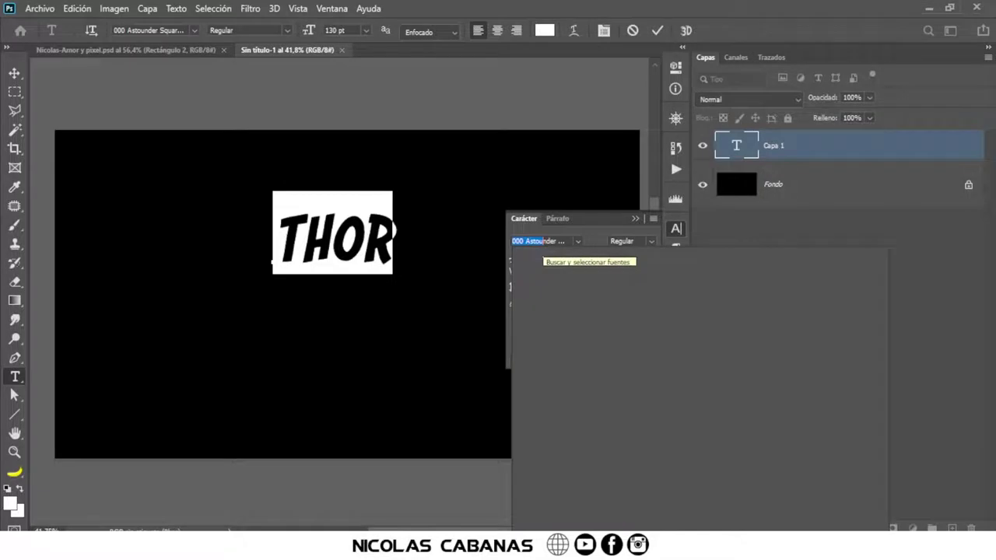
text(god)
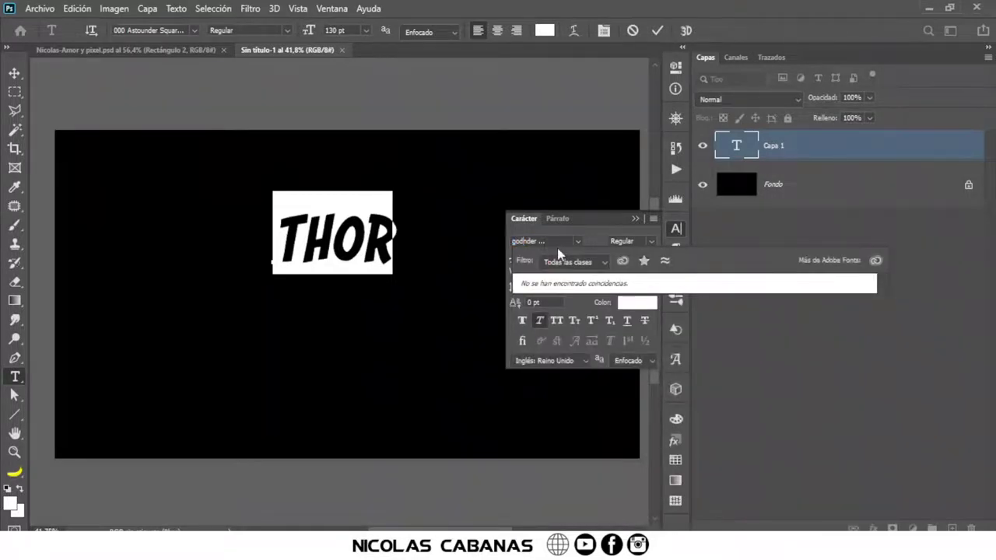
click(548, 241)
key(BackSpace)
text(god)
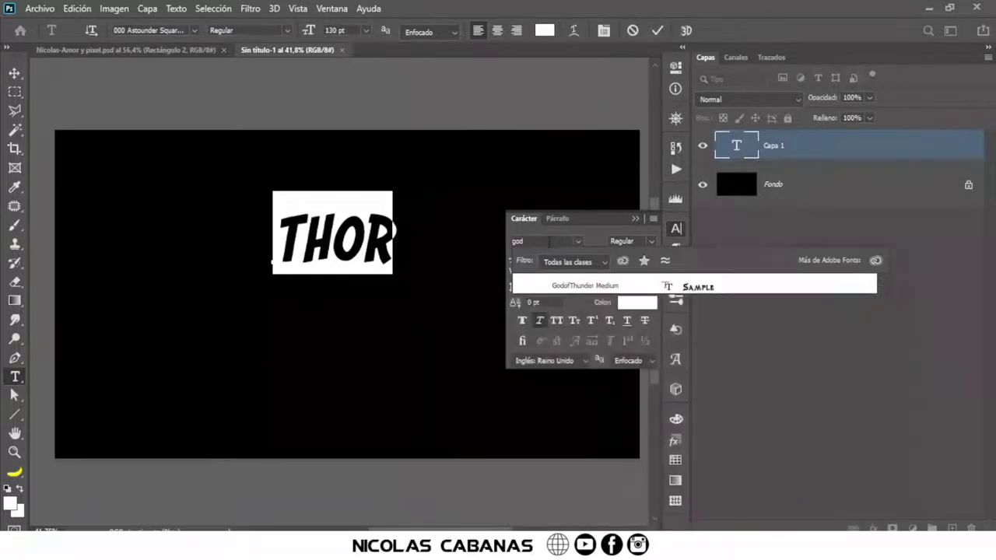
click(603, 279)
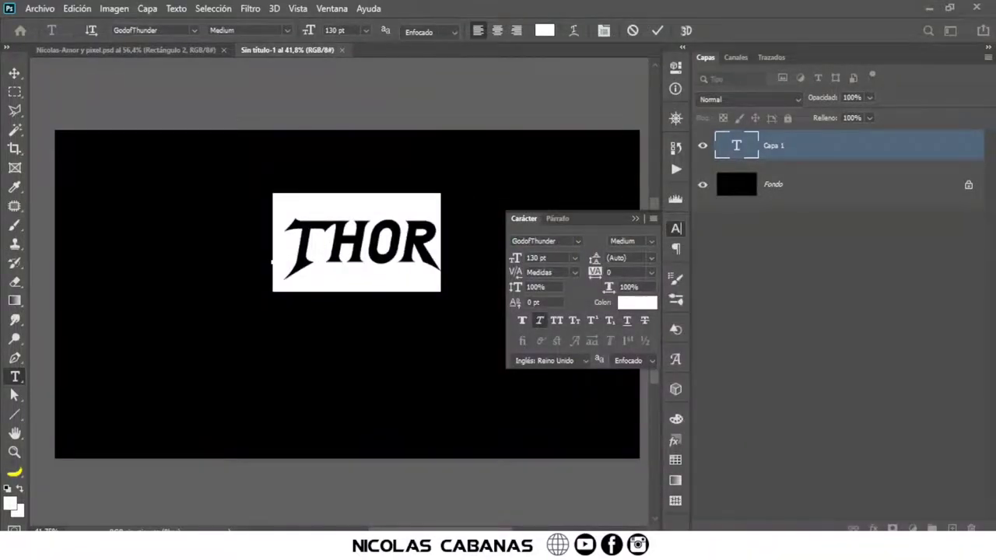
Step: Turn off faux italic on THOR so the letters stand upright, then select the O
click(375, 246)
key(shift+Right)
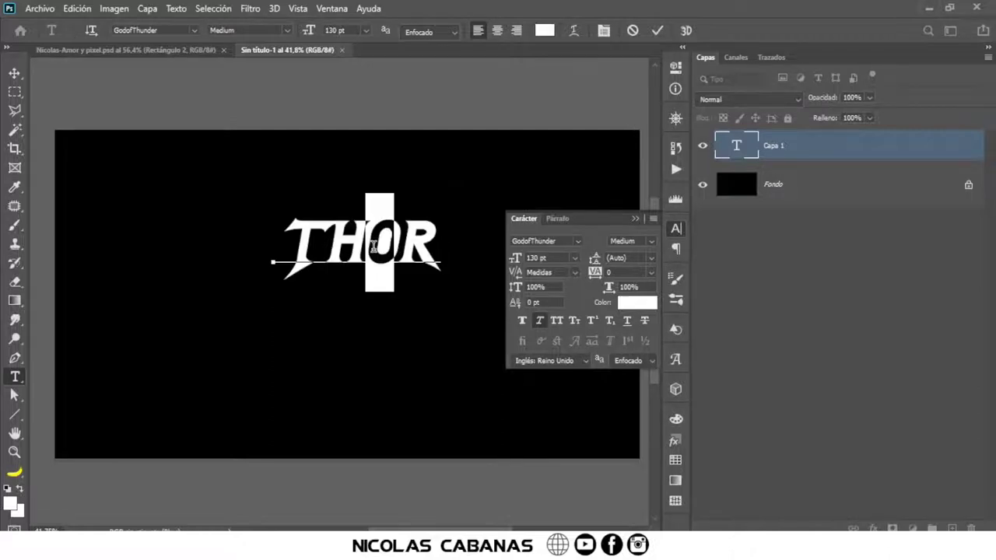
click(286, 221)
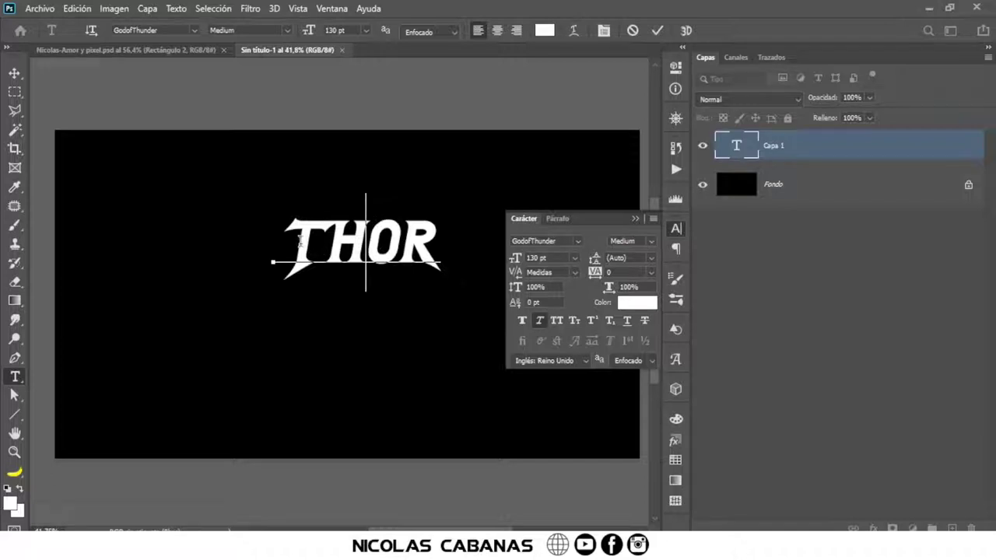
drag(274, 249, 484, 241)
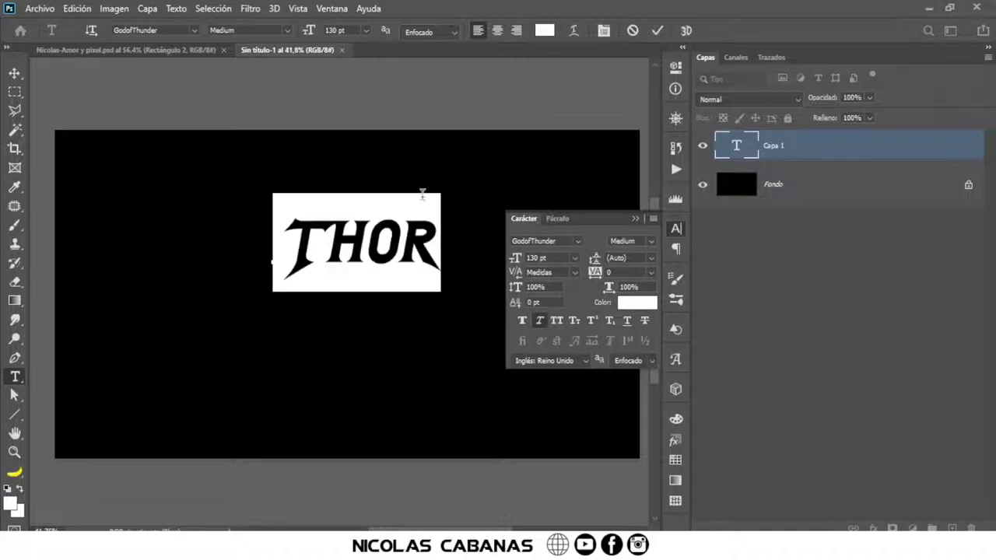
click(540, 325)
click(364, 225)
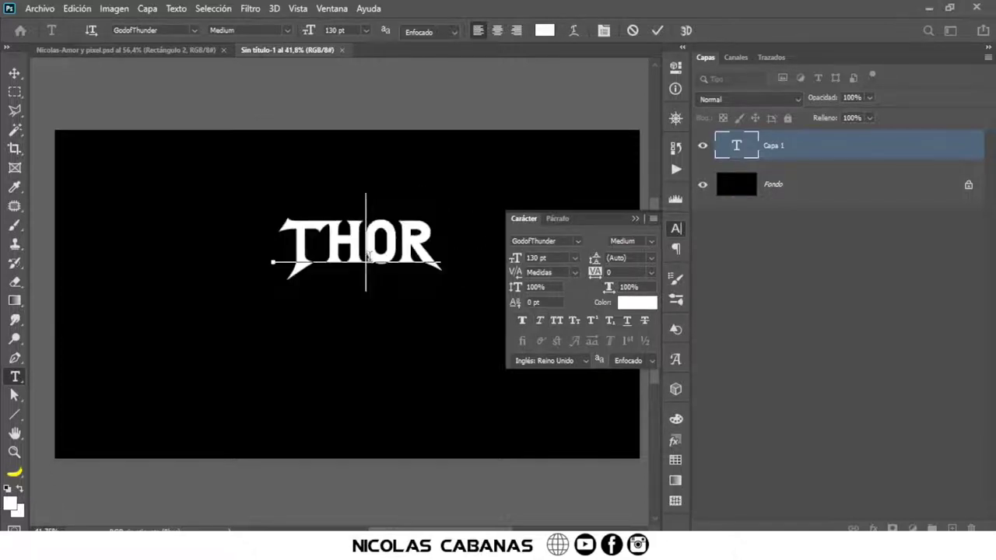
drag(383, 238, 390, 237)
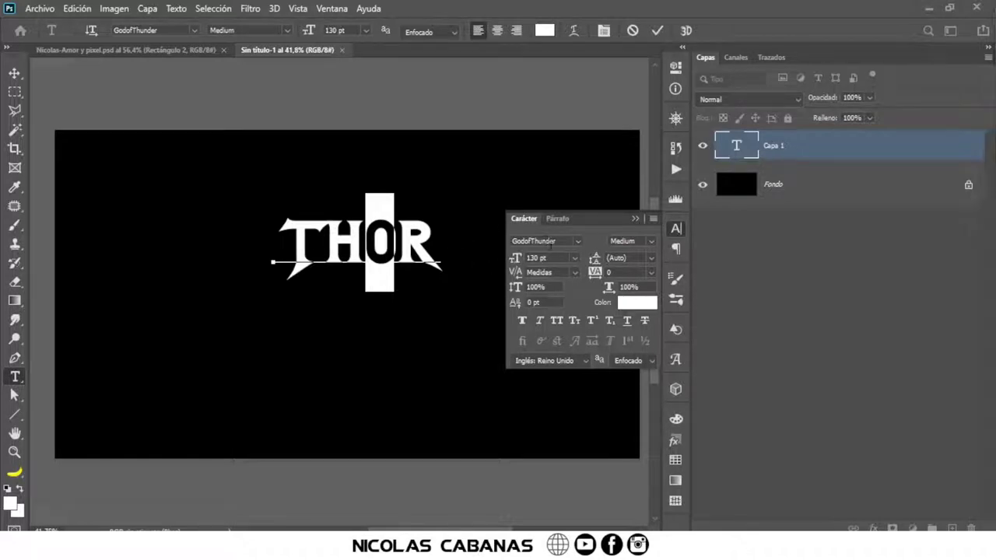
click(551, 243)
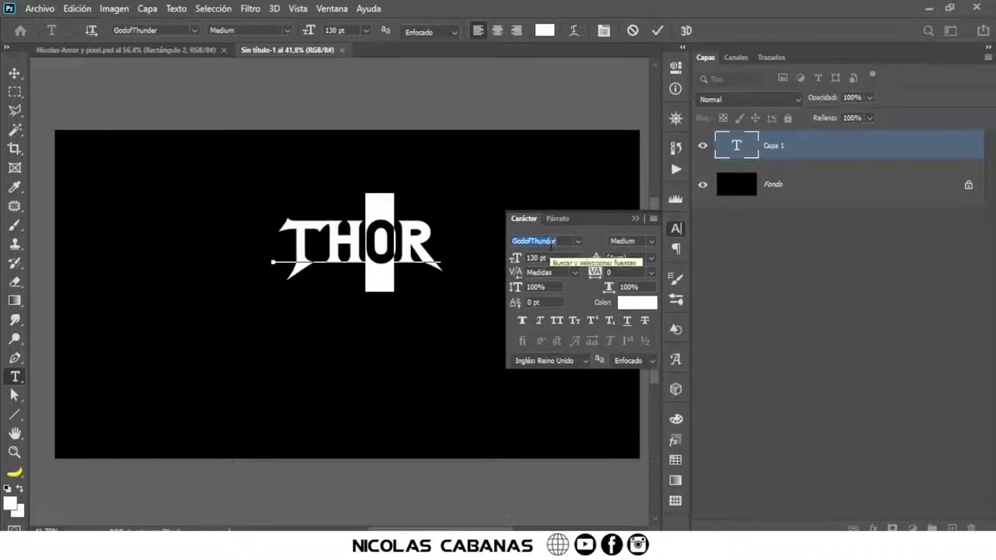
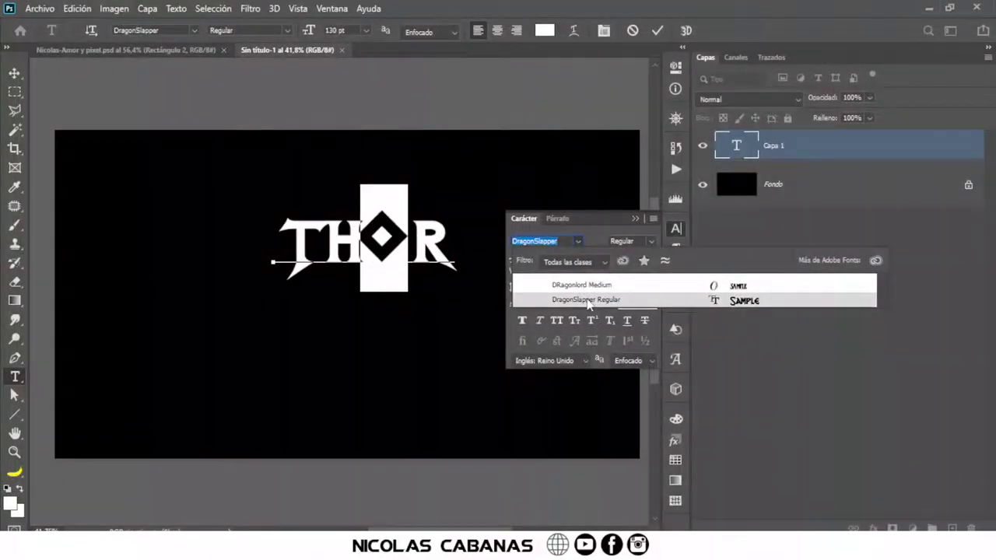
click(589, 301)
click(379, 267)
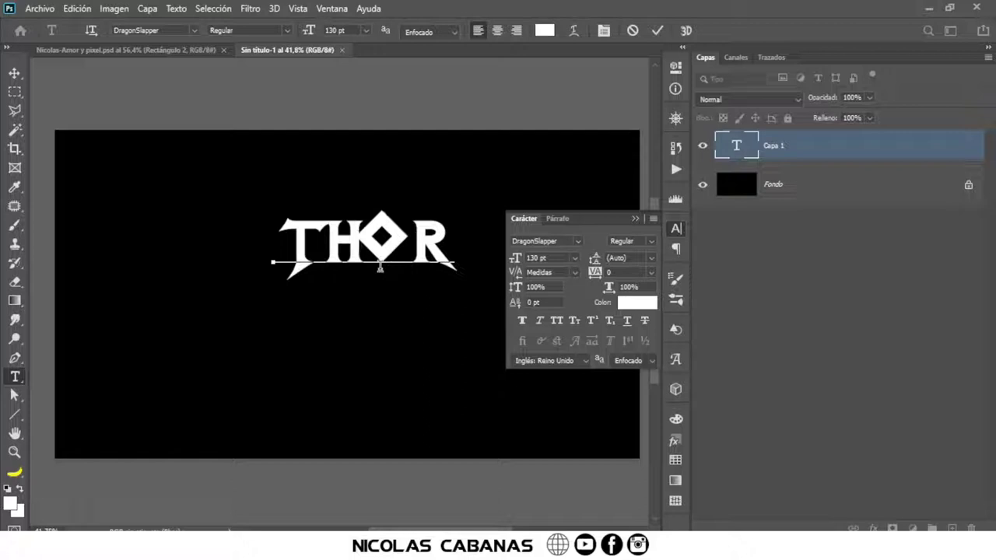
click(400, 248)
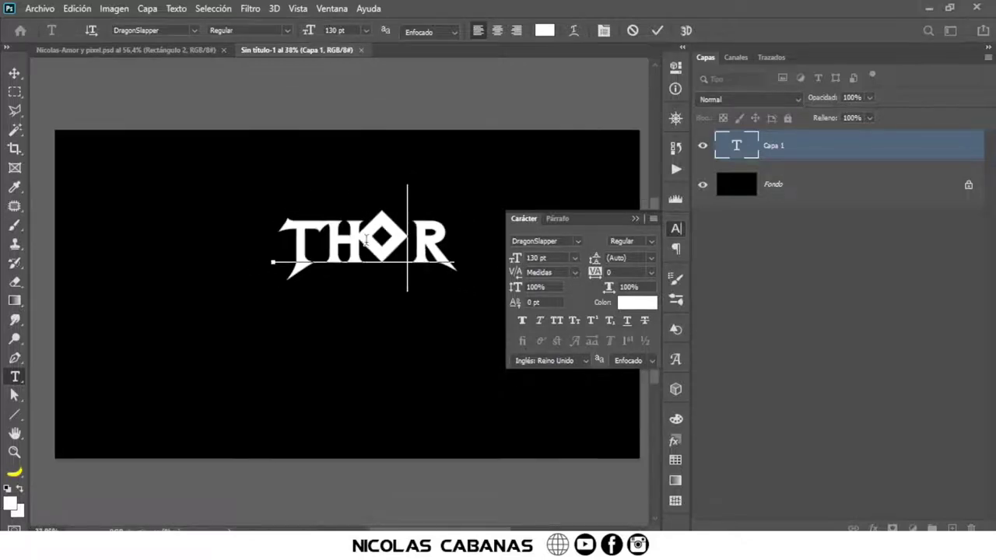
click(319, 245)
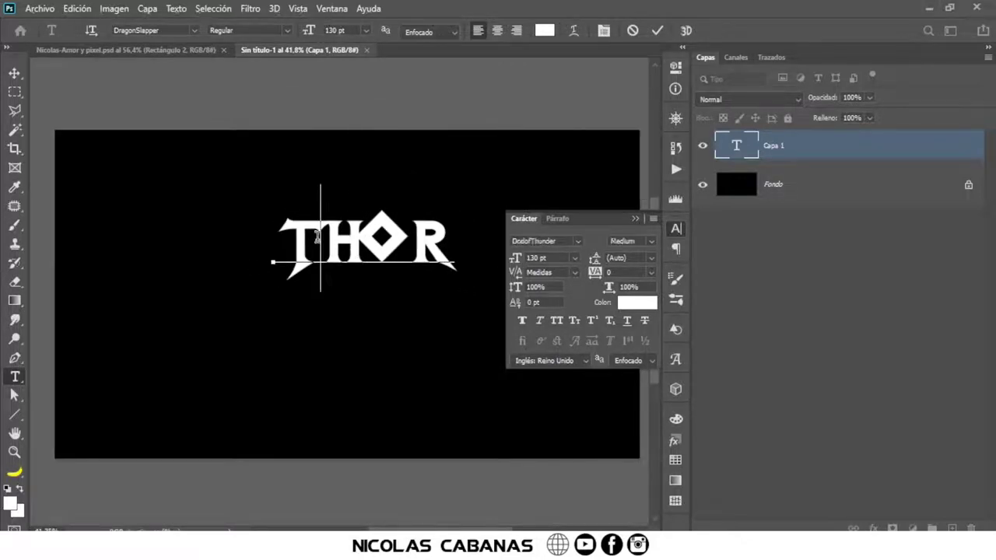
shift+click(272, 238)
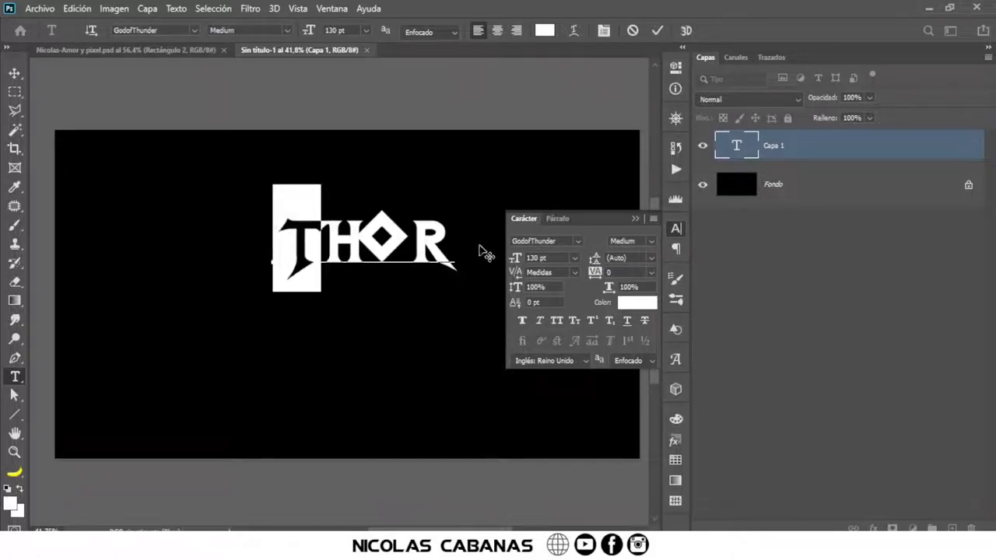
click(410, 233)
key(shift+Left)
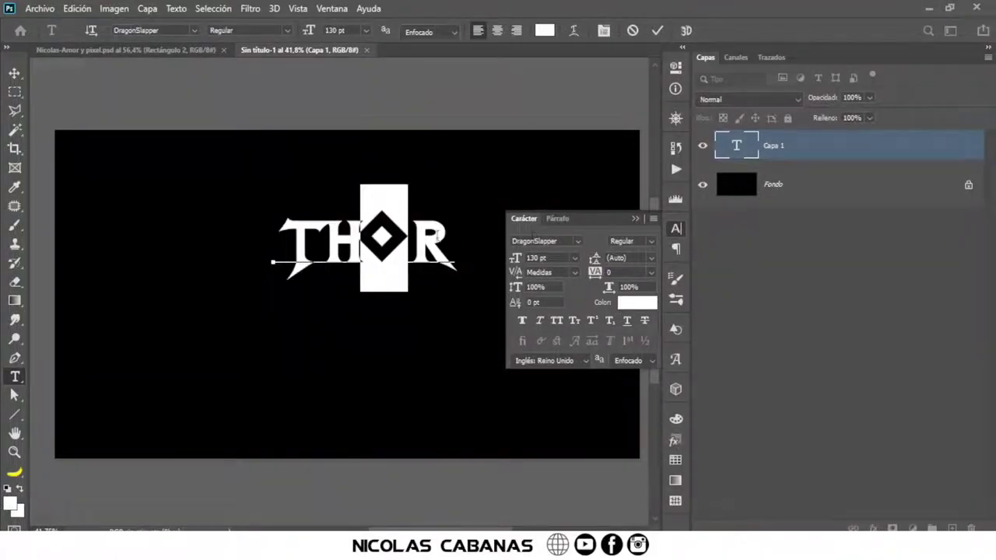
click(438, 237)
drag(361, 235, 394, 236)
alt+scroll(385, 257, up, 1)
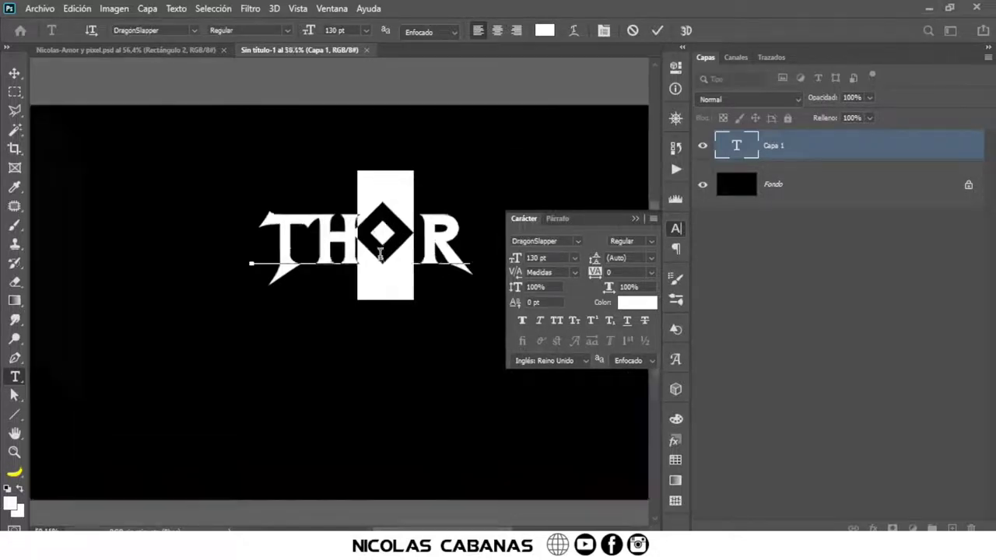
alt+scroll(383, 261, up, 1)
alt+scroll(381, 268, up, 1)
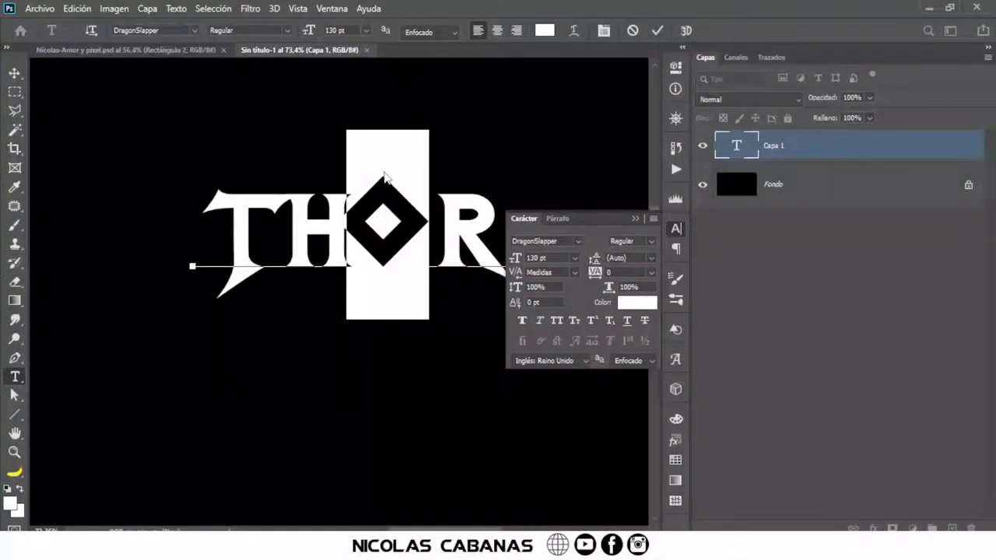
alt+scroll(371, 261, down, 1)
click(372, 257)
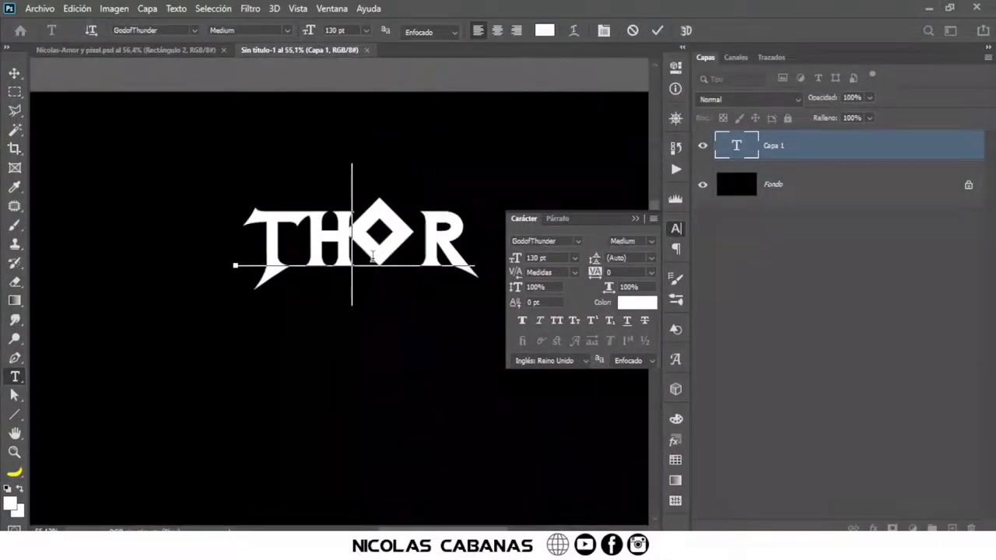
alt+scroll(371, 259, down, 1)
alt+scroll(372, 261, down, 1)
alt+scroll(374, 263, up, 1)
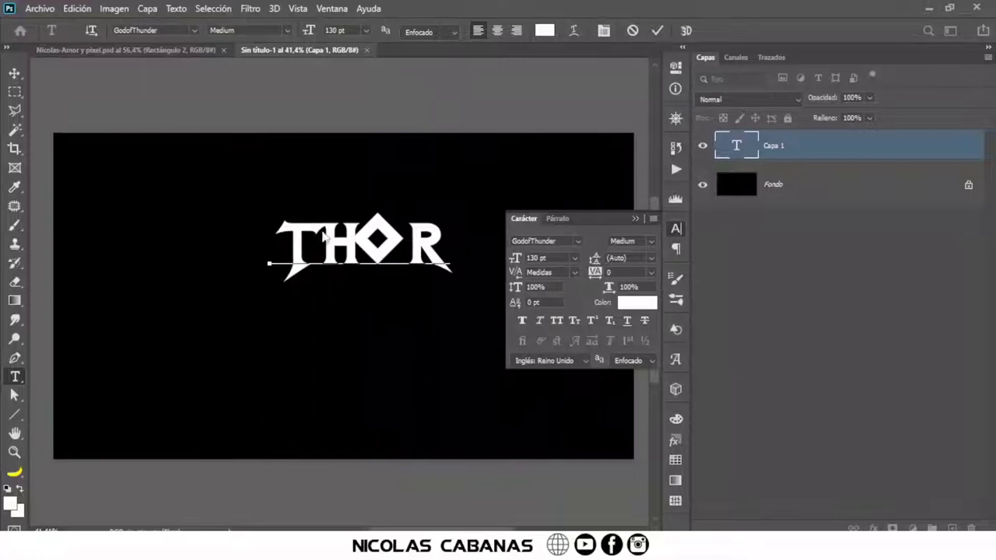
drag(311, 238, 455, 241)
drag(270, 240, 462, 241)
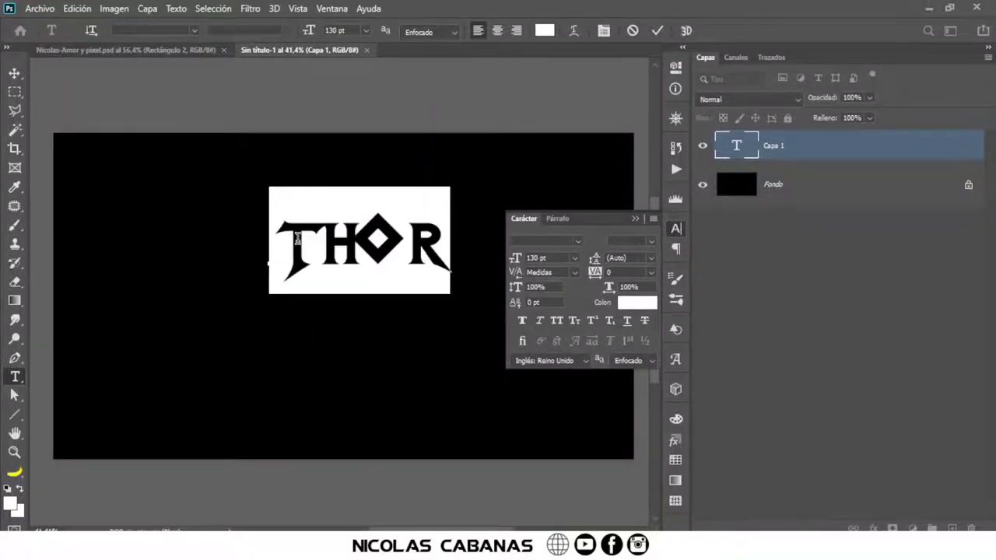
Step: Check the reference artwork, then return to the THOR document and select all its text
click(176, 47)
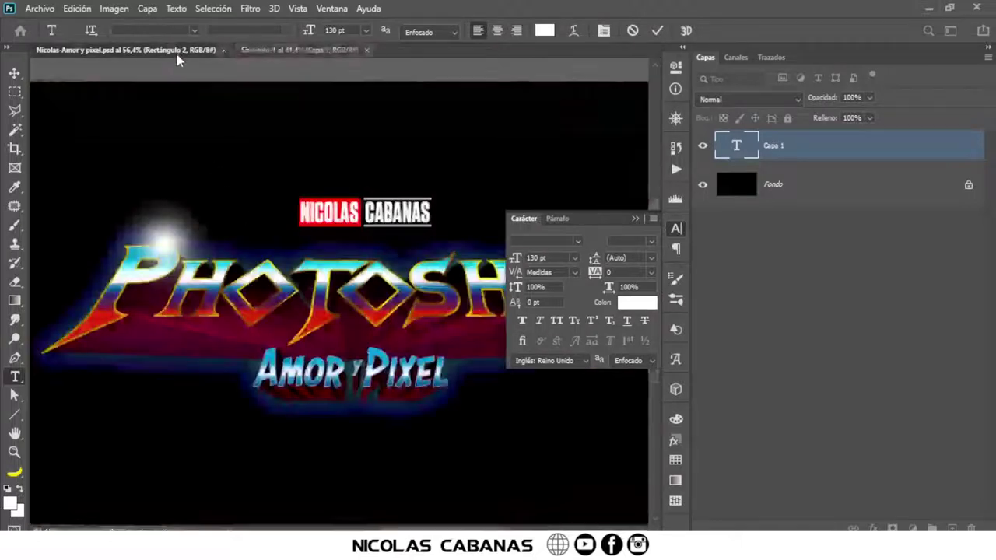
click(635, 219)
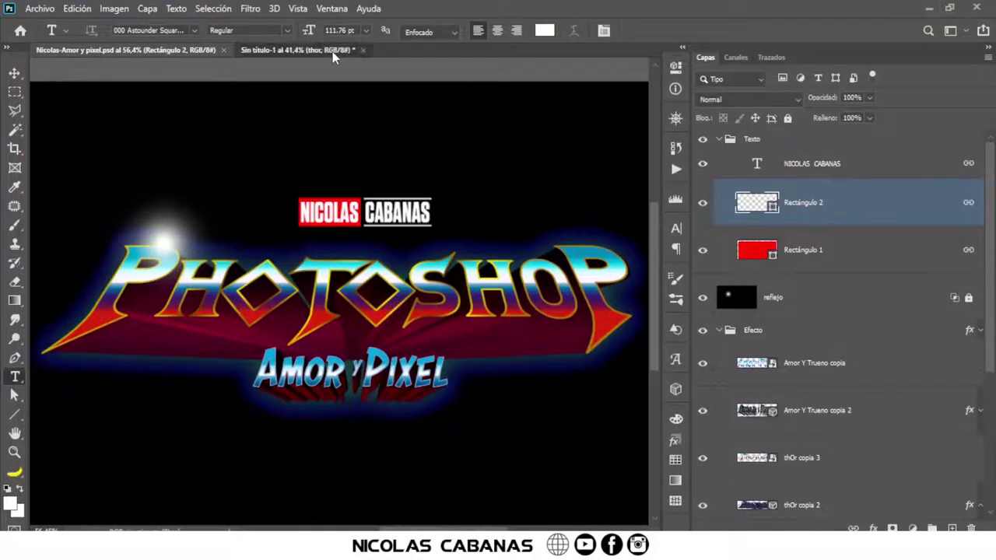
click(332, 50)
scroll(414, 245, up, 2)
click(404, 238)
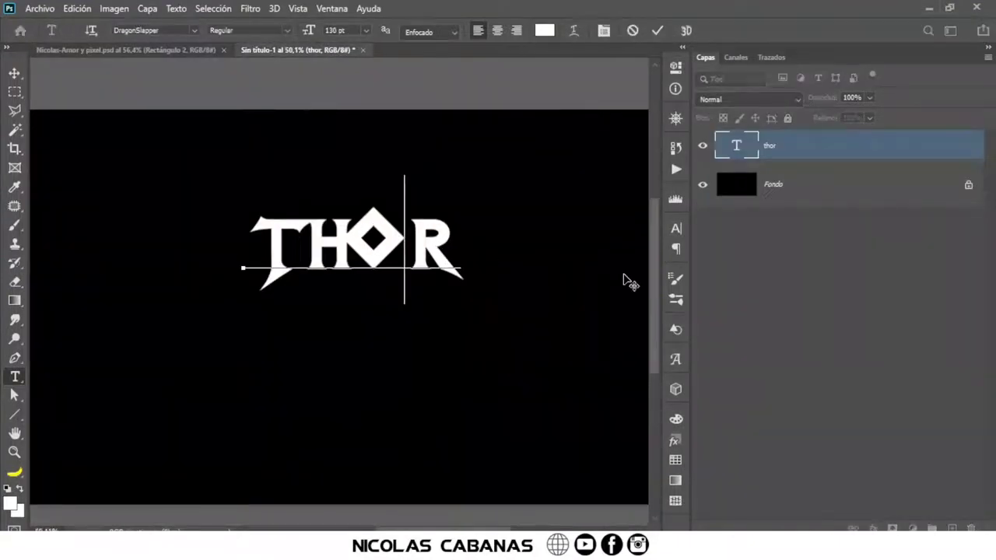
click(675, 228)
click(348, 242)
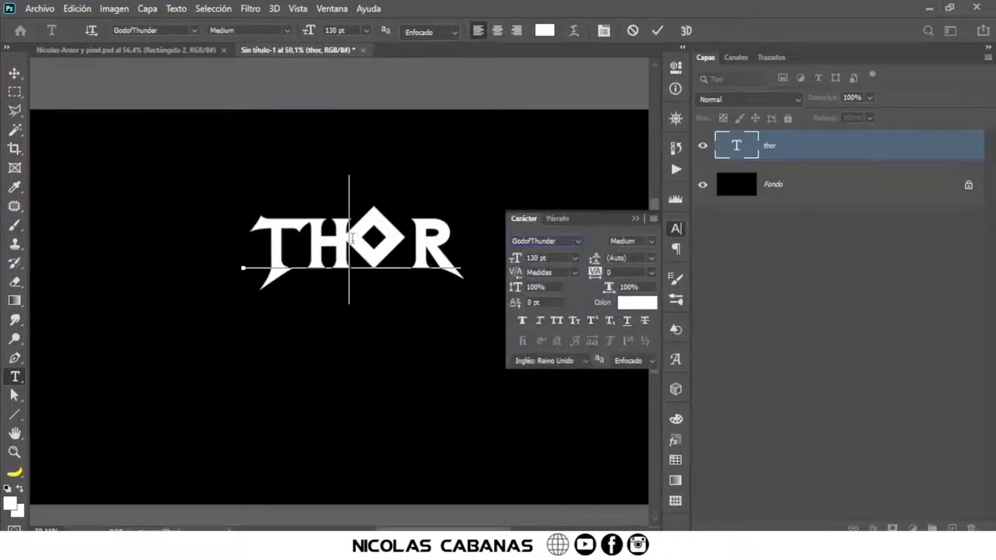
shift+click(399, 239)
click(341, 242)
scroll(341, 242, down, 1)
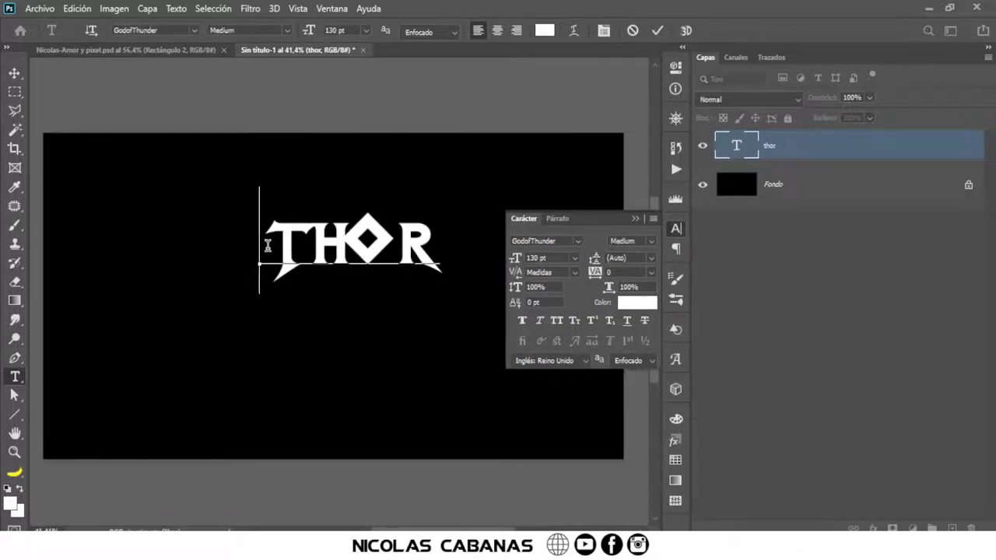
drag(262, 244, 462, 238)
Step: Enlarge THOR to 178 pt, then set the T, H and R to 223 pt
drag(513, 263, 490, 287)
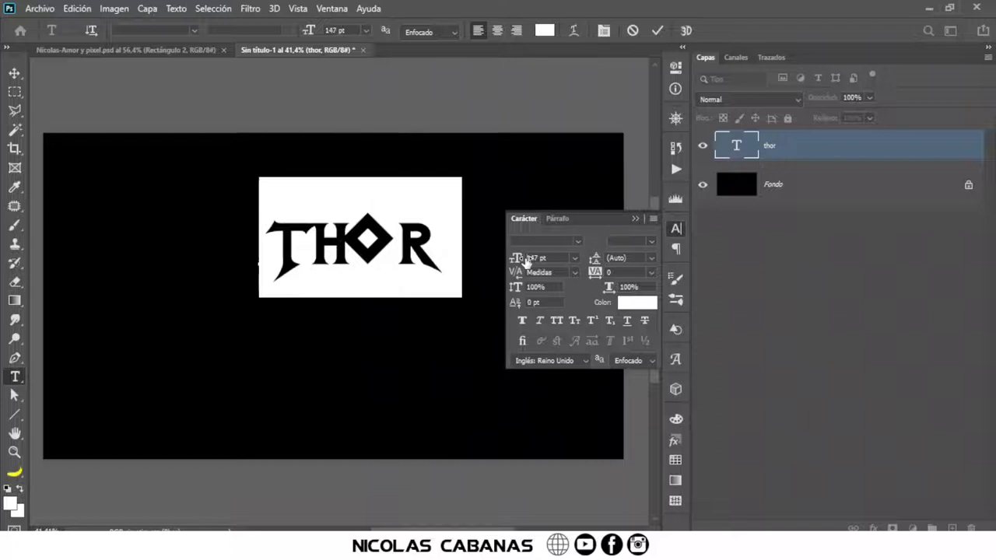
mouse_move(417, 334)
mouse_down()
mouse_move(337, 345)
mouse_move(381, 347)
mouse_up()
click(340, 249)
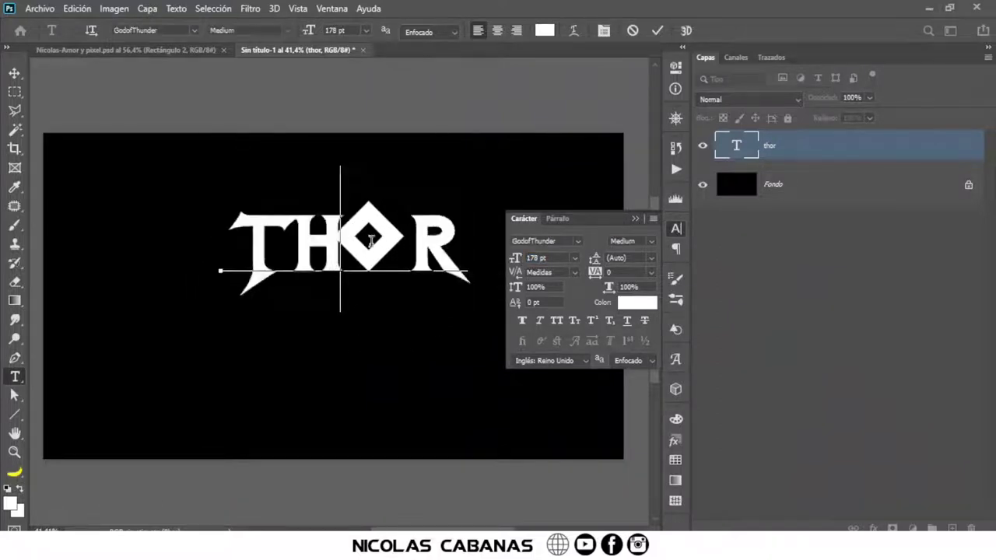
drag(341, 249, 224, 240)
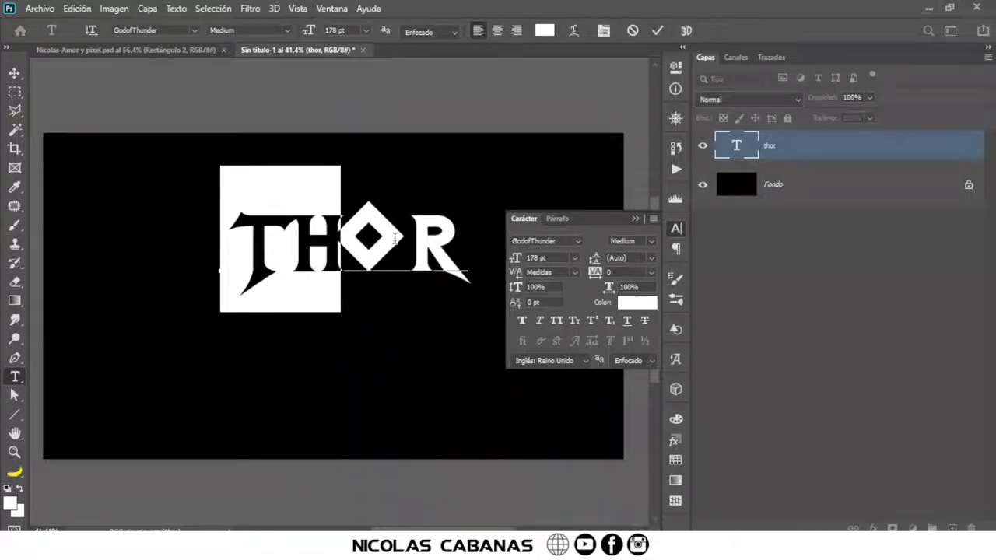
drag(519, 265, 551, 265)
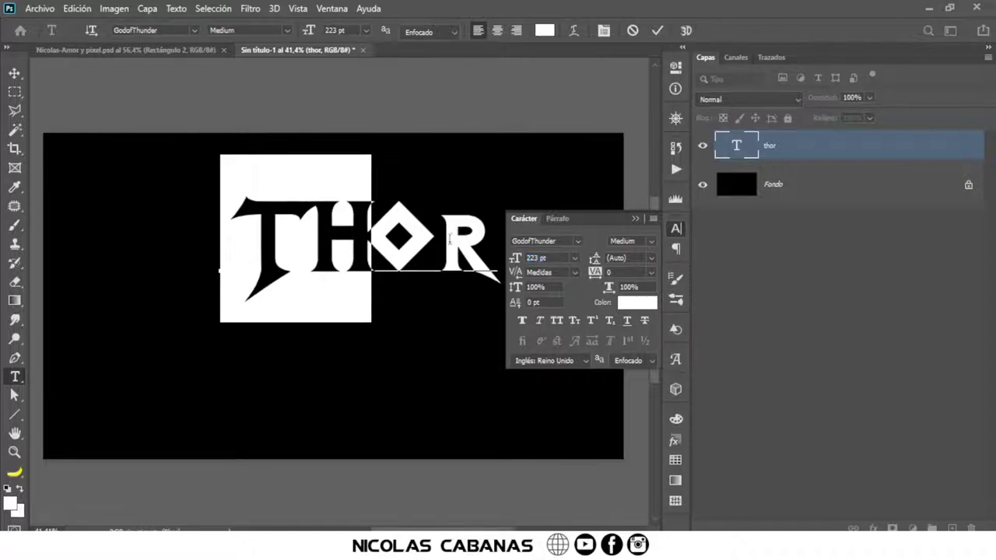
drag(439, 242, 498, 244)
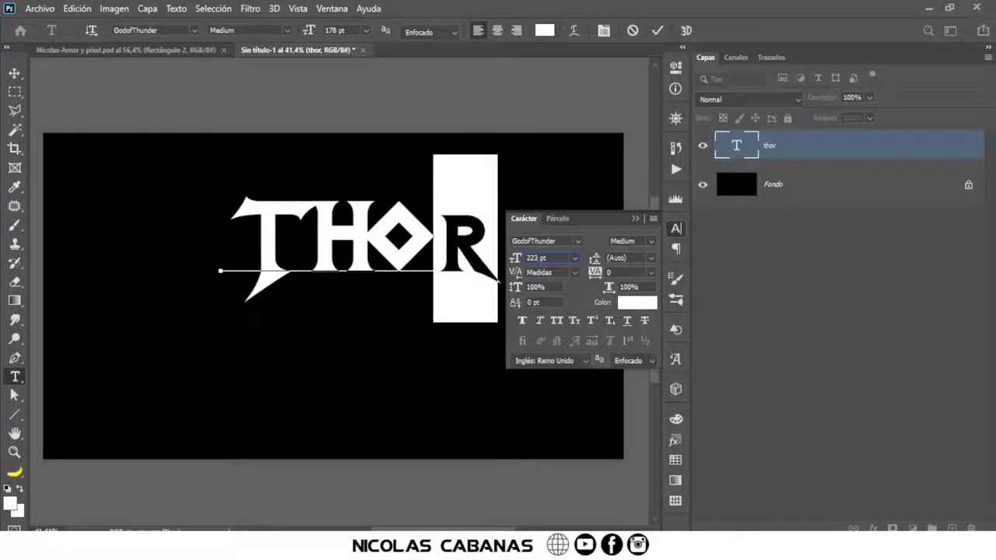
key(Return)
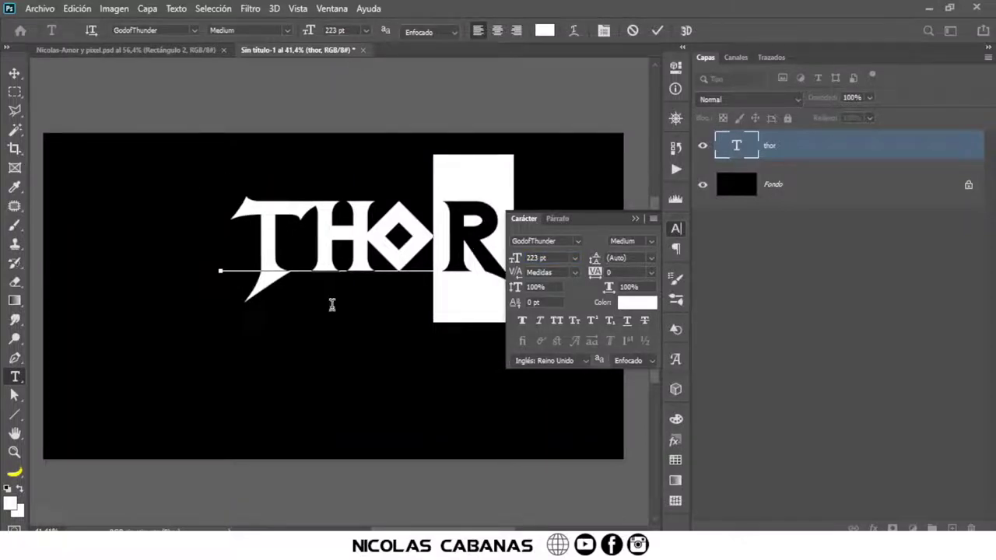
Step: Adjust kerning around the H and O, setting 40 beside the R, and nudge THOR into place
click(334, 307)
key(shift+Right)
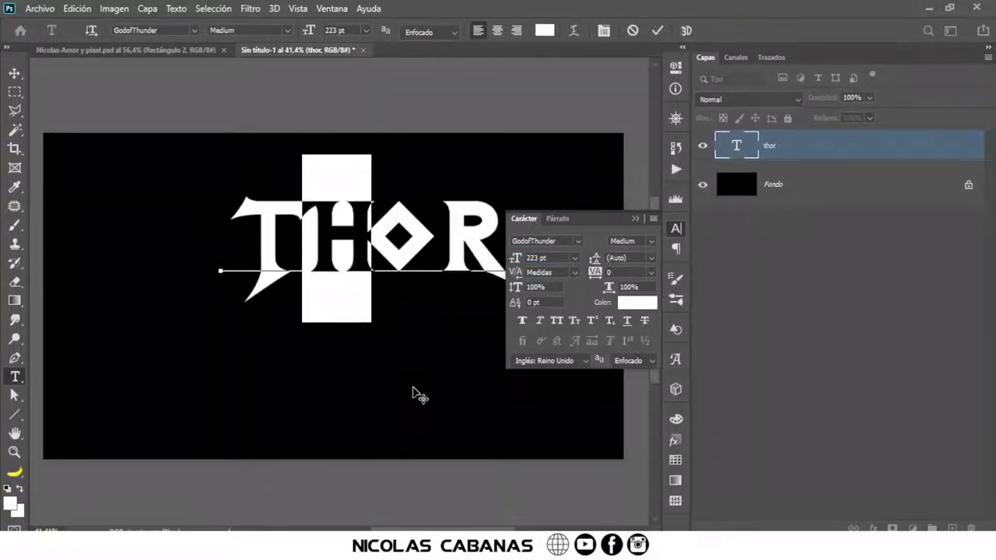
key(alt+Left)
click(416, 247)
click(342, 245)
click(405, 248)
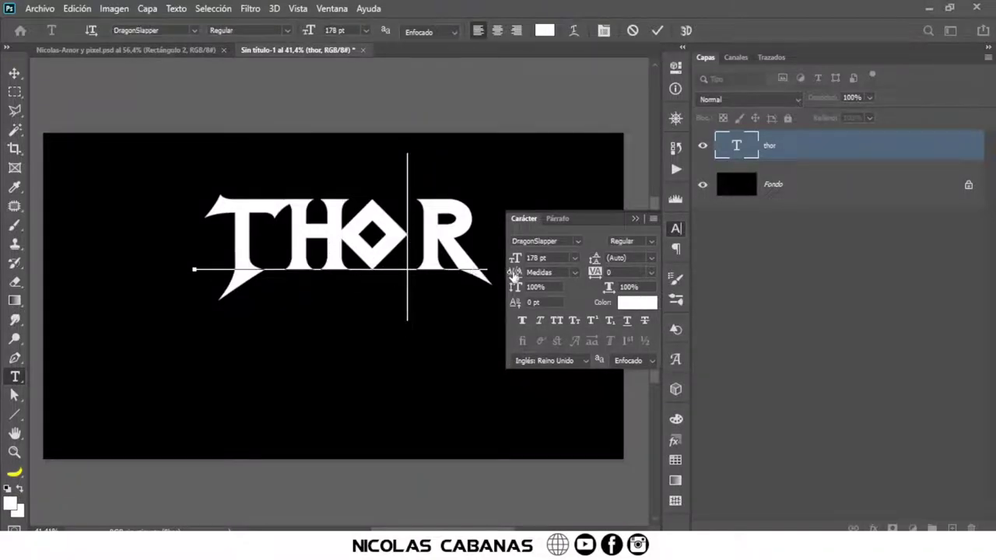
drag(515, 272, 506, 276)
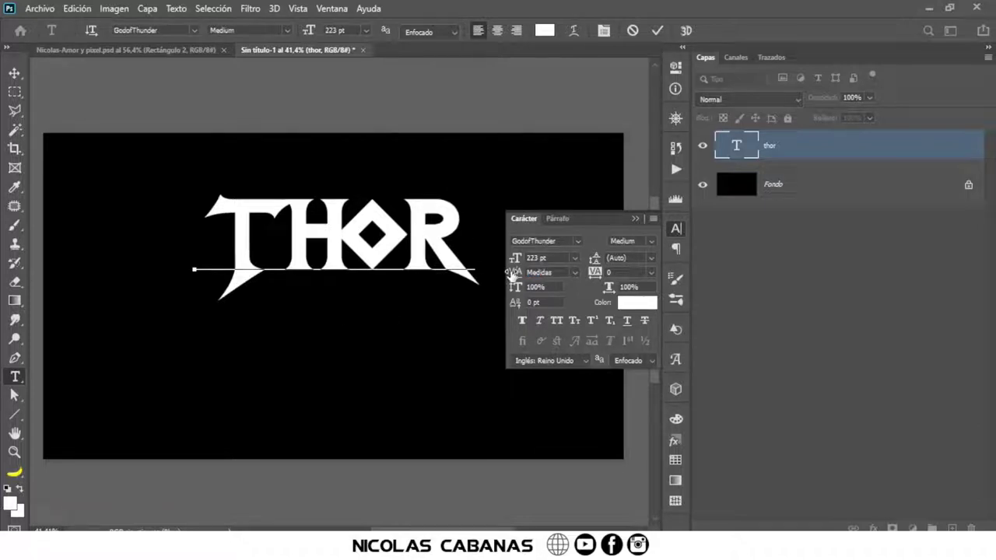
drag(512, 275, 515, 275)
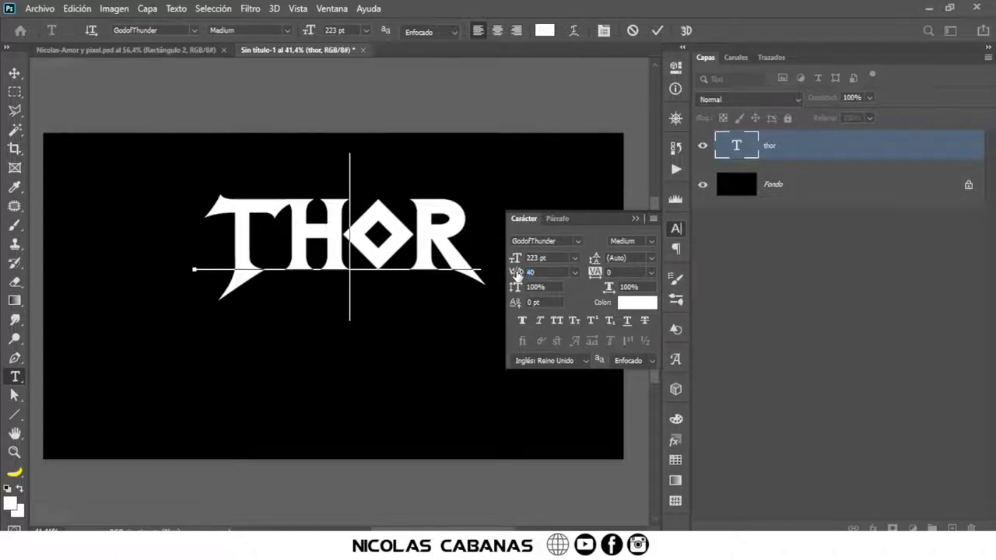
click(14, 72)
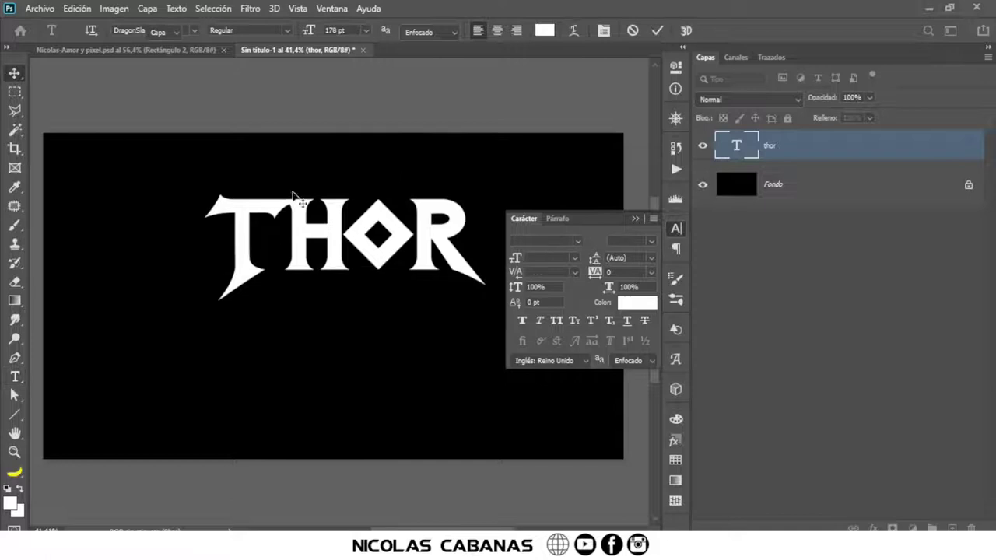
drag(408, 238, 401, 239)
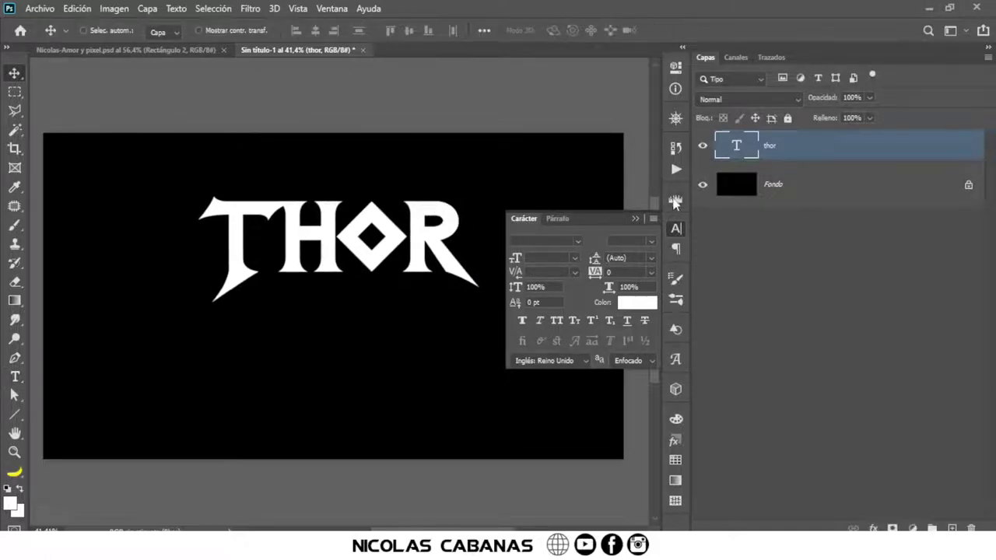
Step: Collapse the Character panel and open the Layer Style dialog for the thor text layer
click(634, 218)
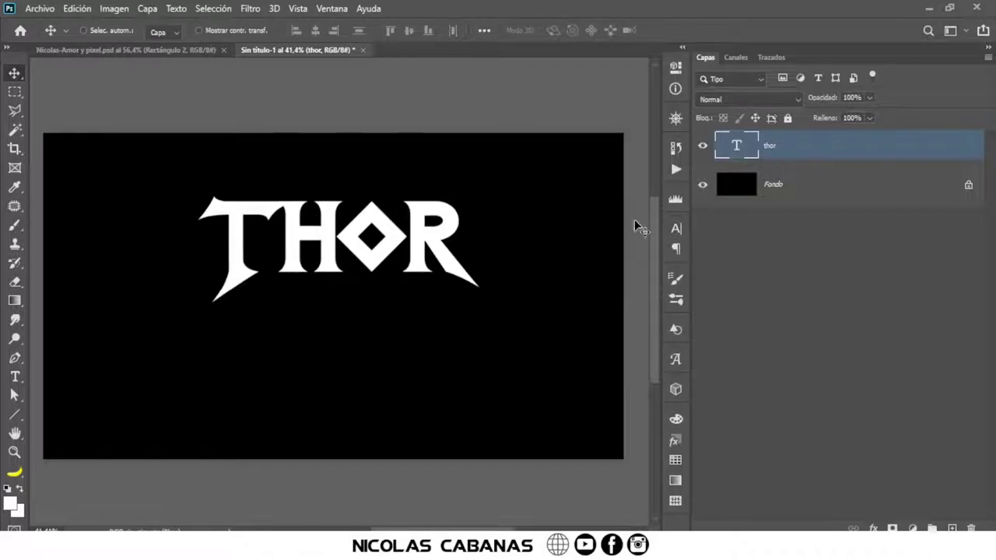
click(147, 8)
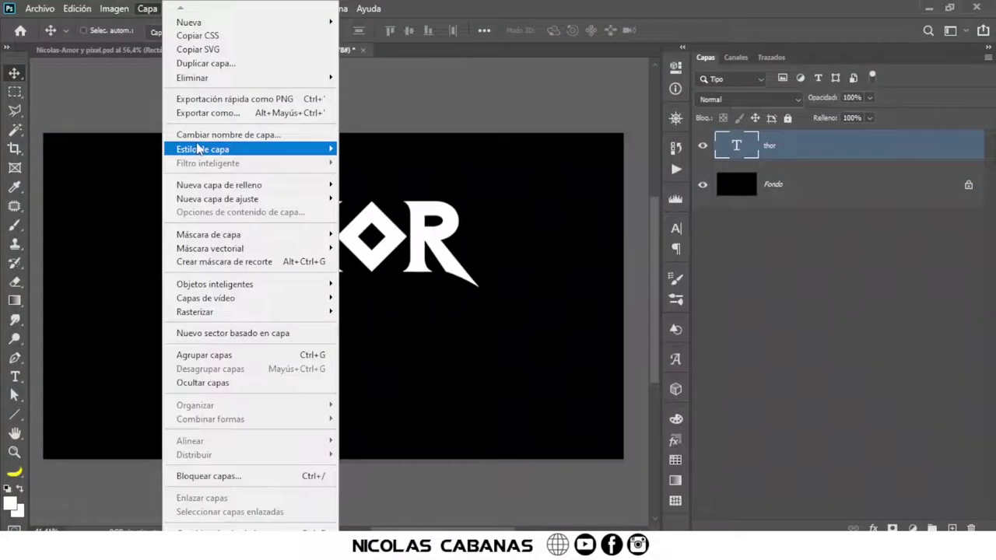
mouse_move(202, 149)
click(382, 148)
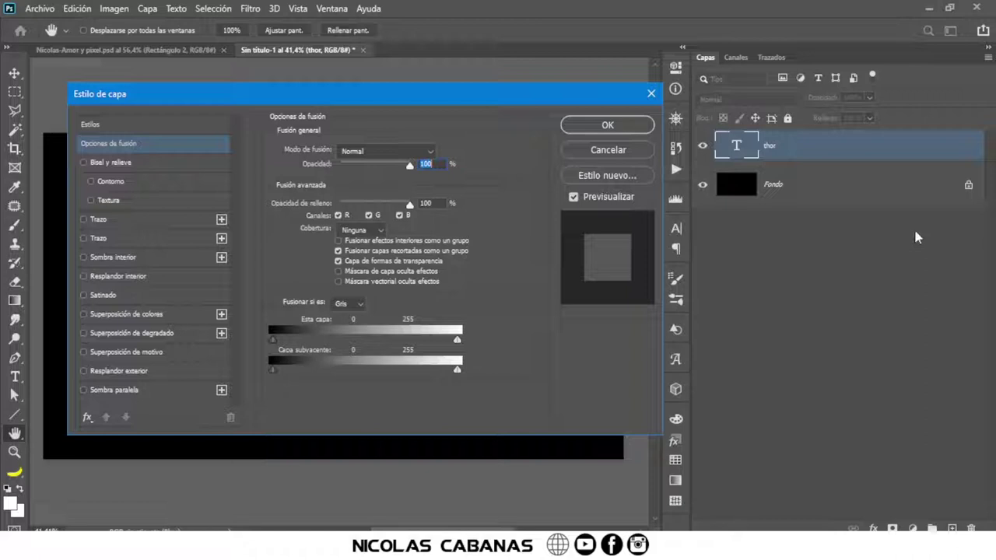
Step: Enable two stroke effects on thor and compare their settings
click(100, 221)
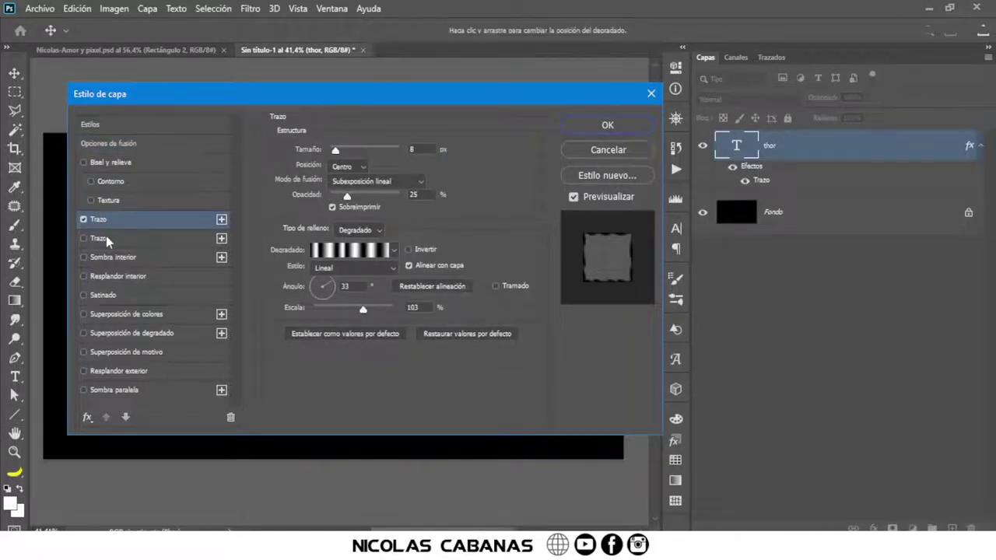
click(101, 239)
click(107, 225)
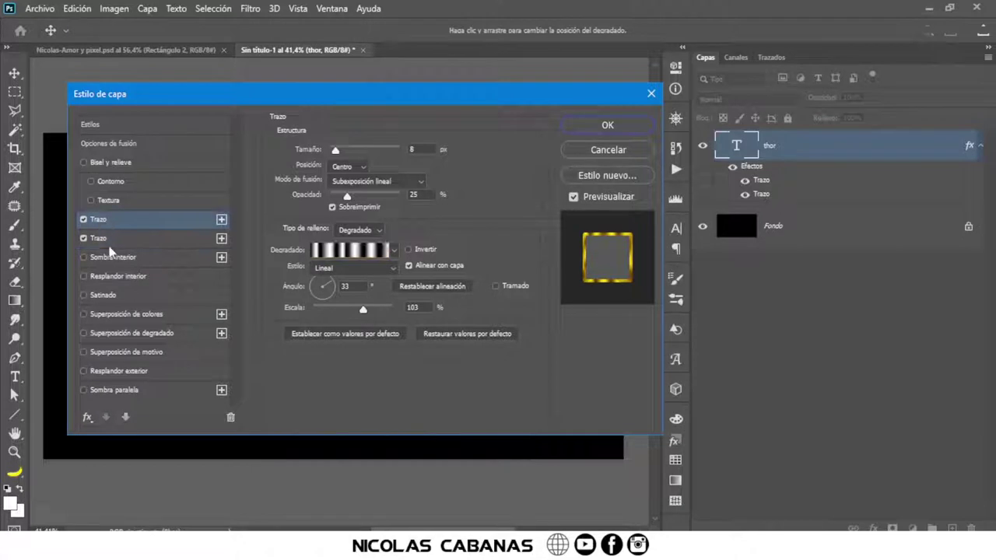
click(93, 240)
click(98, 222)
click(98, 239)
click(99, 238)
click(103, 223)
Step: Apply the Básicos 'No style' preset to clear all effects from thor
click(133, 125)
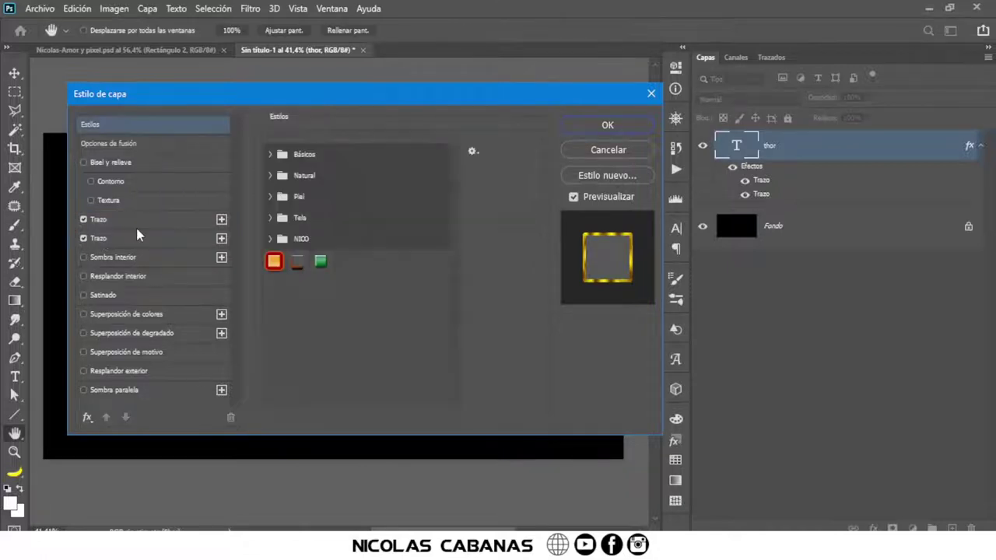
click(87, 418)
click(92, 408)
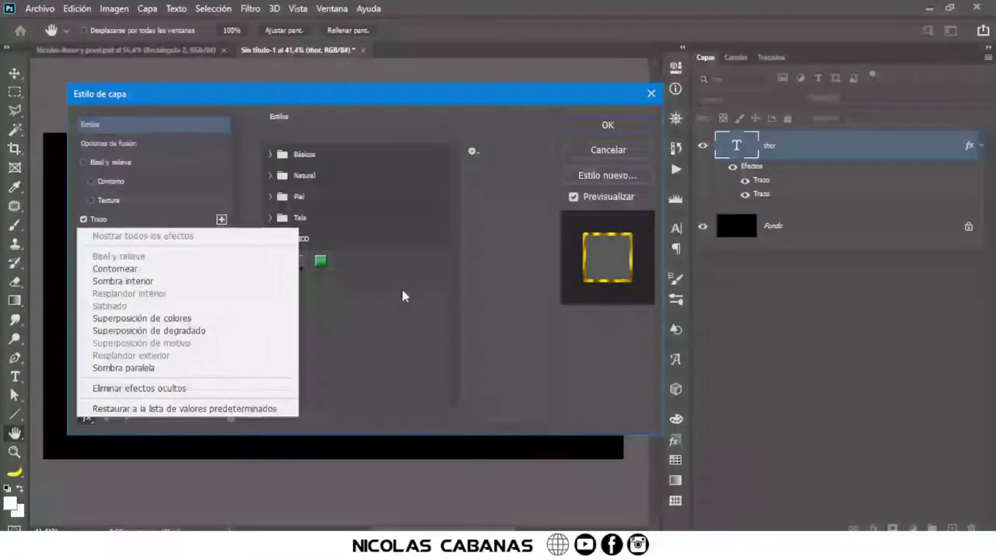
click(270, 154)
click(287, 175)
click(269, 154)
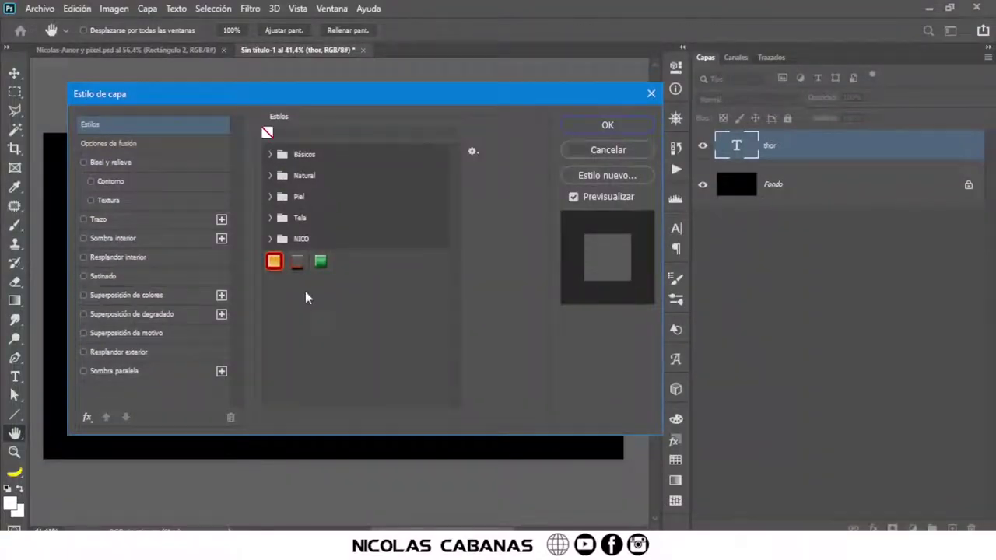
drag(197, 104, 193, 106)
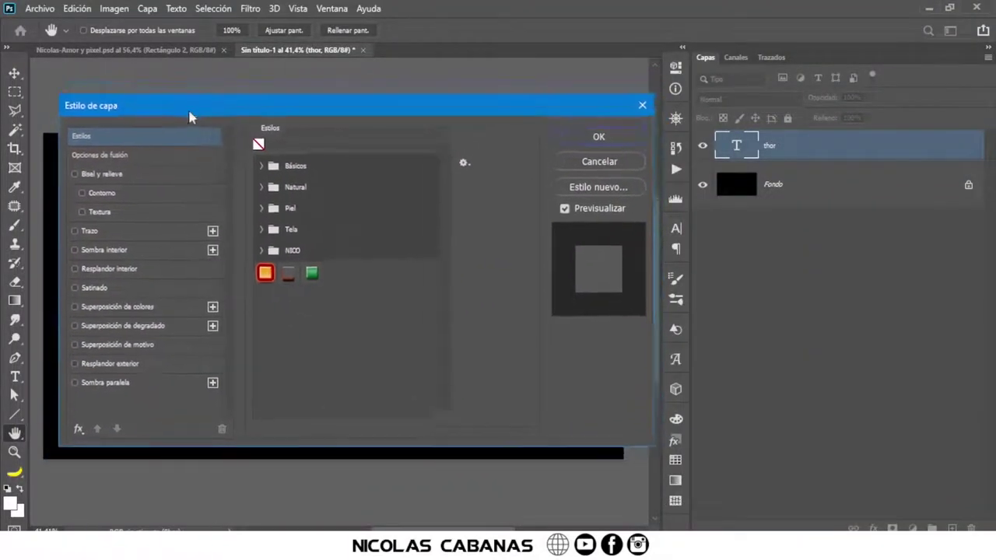
Step: Enable a stroke on thor with a gradient fill type
click(106, 220)
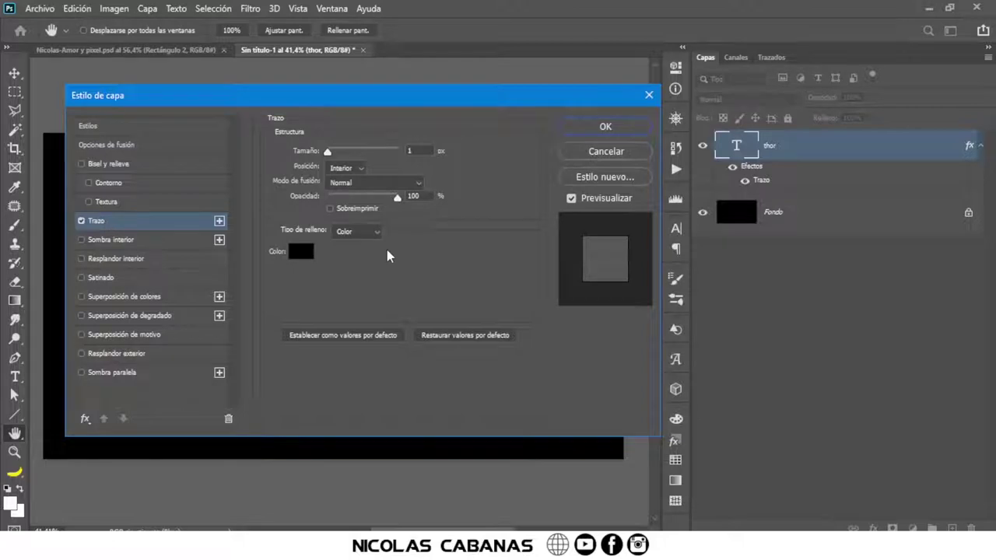
click(349, 234)
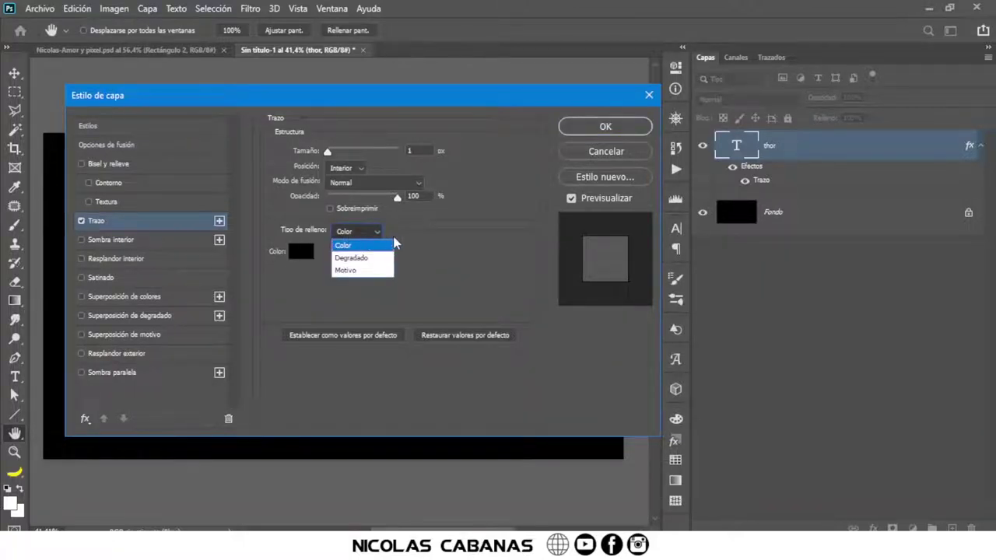
click(352, 258)
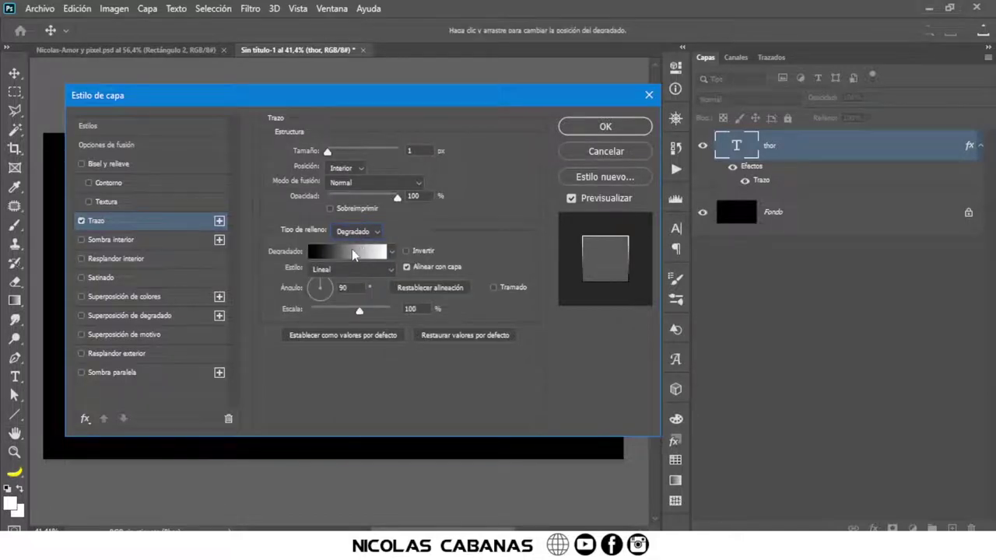
click(354, 255)
Step: Build an alternating black-and-white striped gradient with stops near 84% and 87%, and accept it
drag(614, 101, 435, 71)
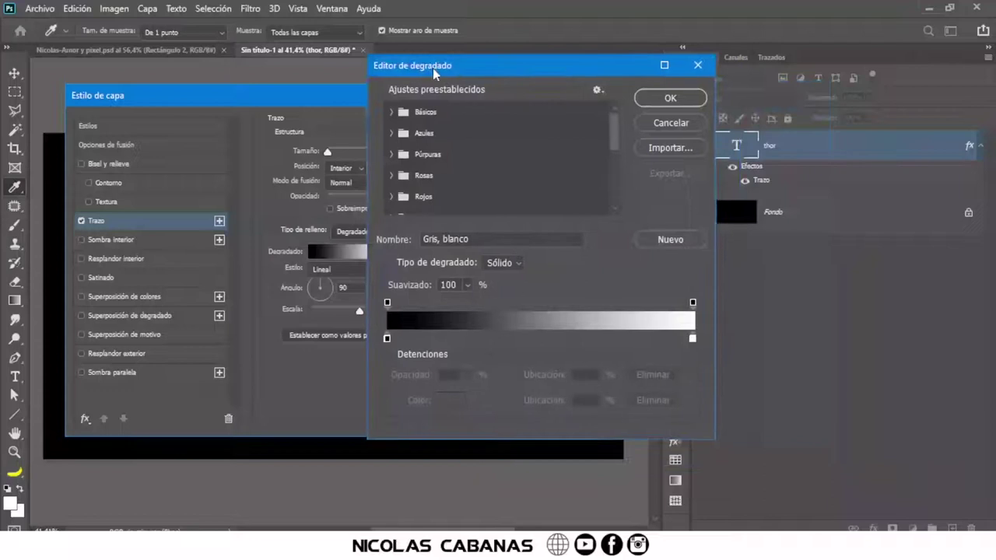
drag(387, 339, 676, 340)
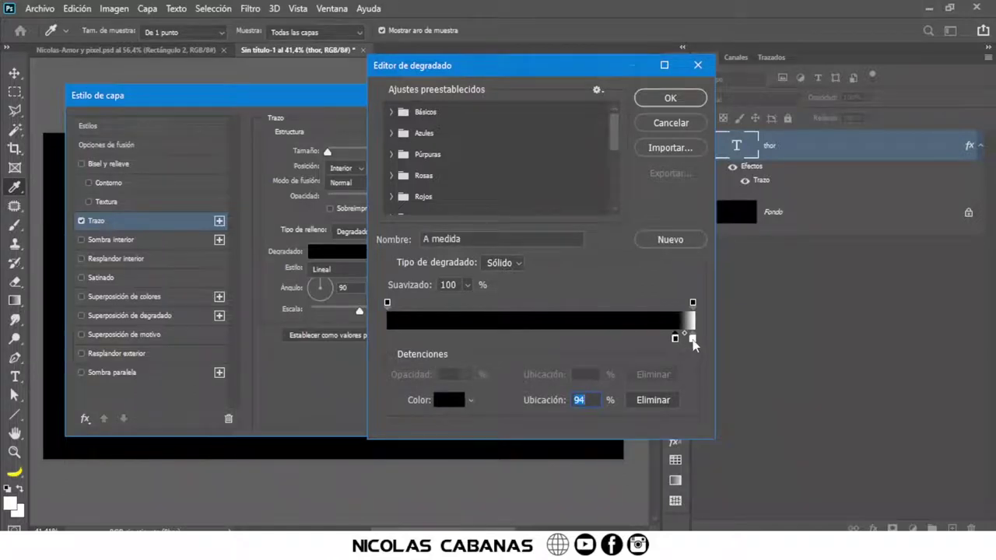
click(692, 338)
drag(692, 338, 387, 340)
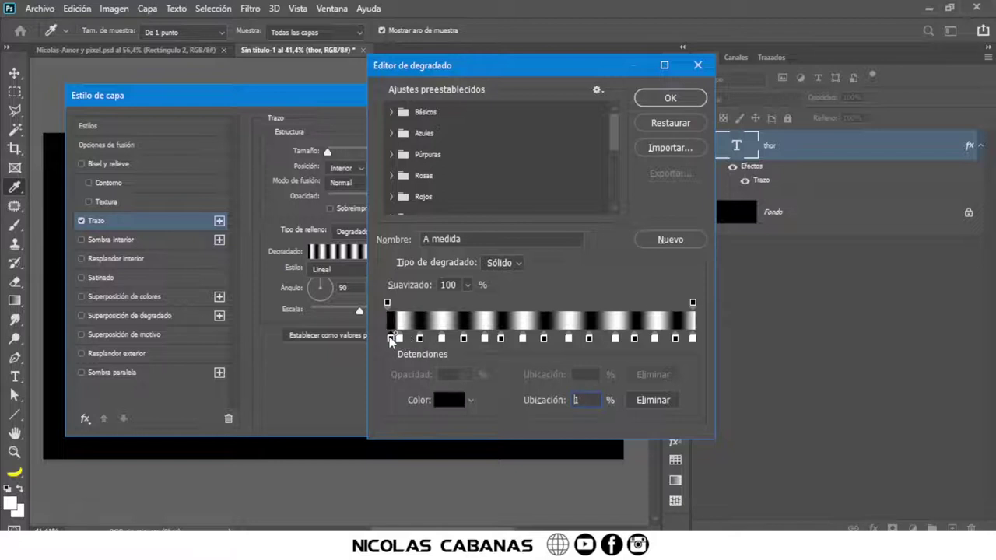
click(658, 104)
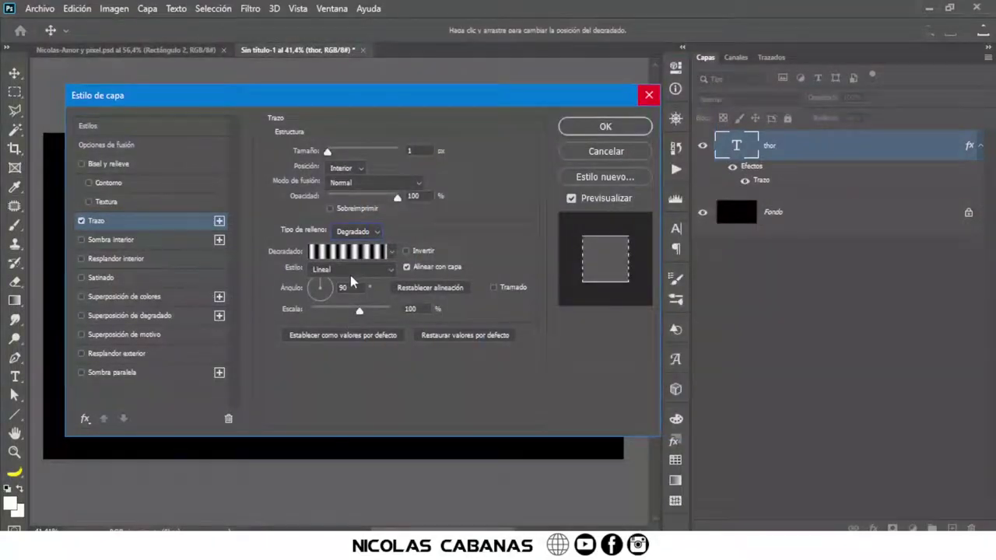
Step: Set the stroke to 4 px, centred, 49°, Subexposición lineal at 31% opacity with overprint
drag(325, 287, 332, 287)
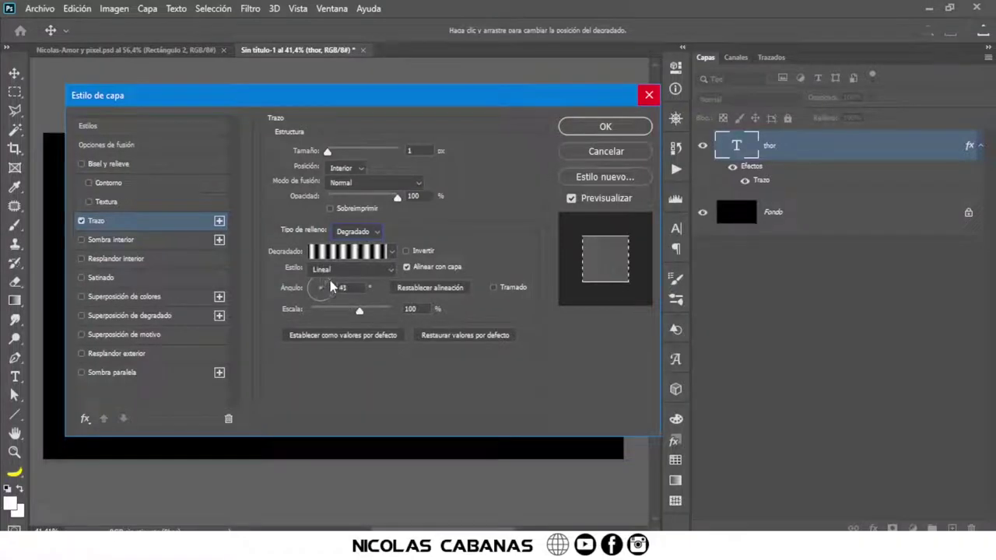
mouse_move(395, 105)
mouse_down()
mouse_move(379, 127)
mouse_move(363, 286)
mouse_move(378, 130)
mouse_up()
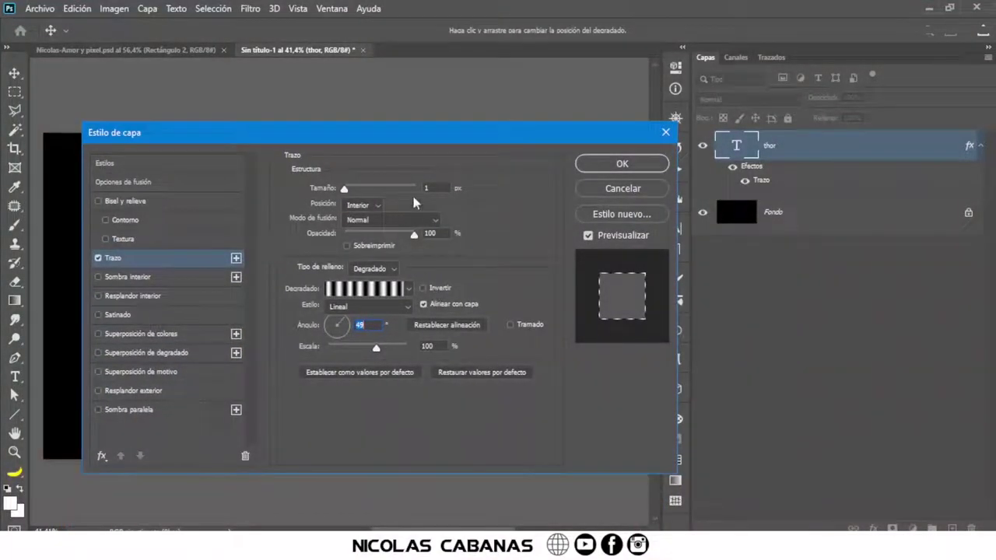
text(4)
click(363, 204)
click(363, 242)
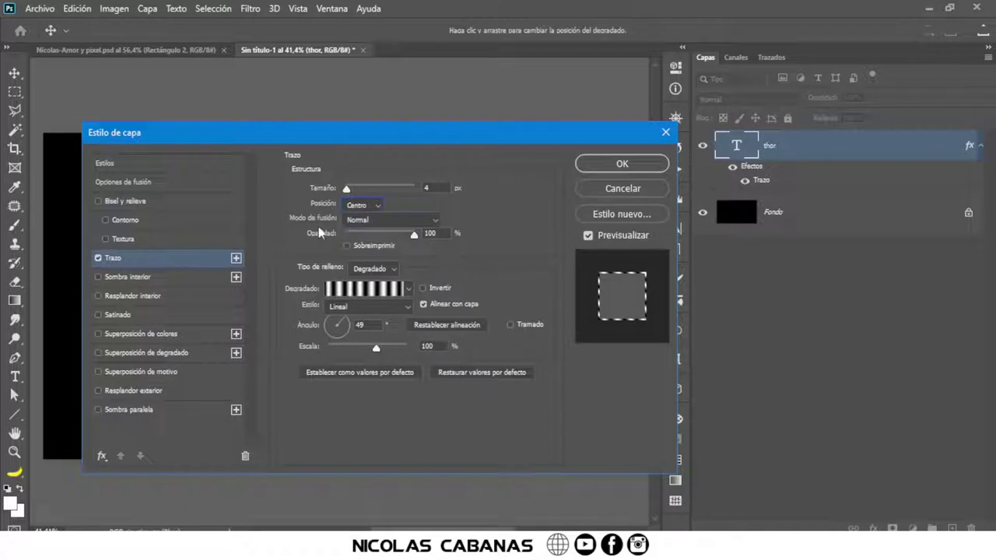
click(374, 222)
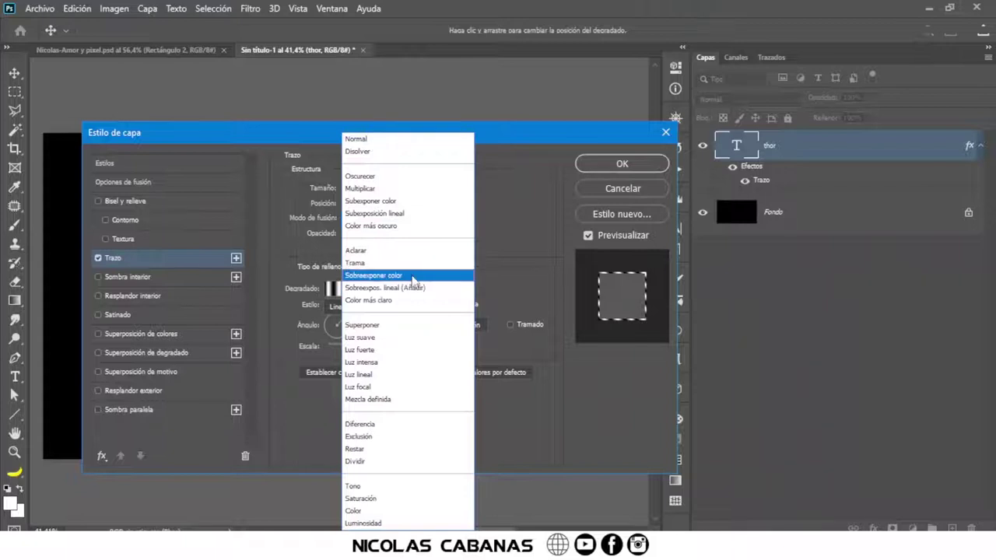
click(385, 213)
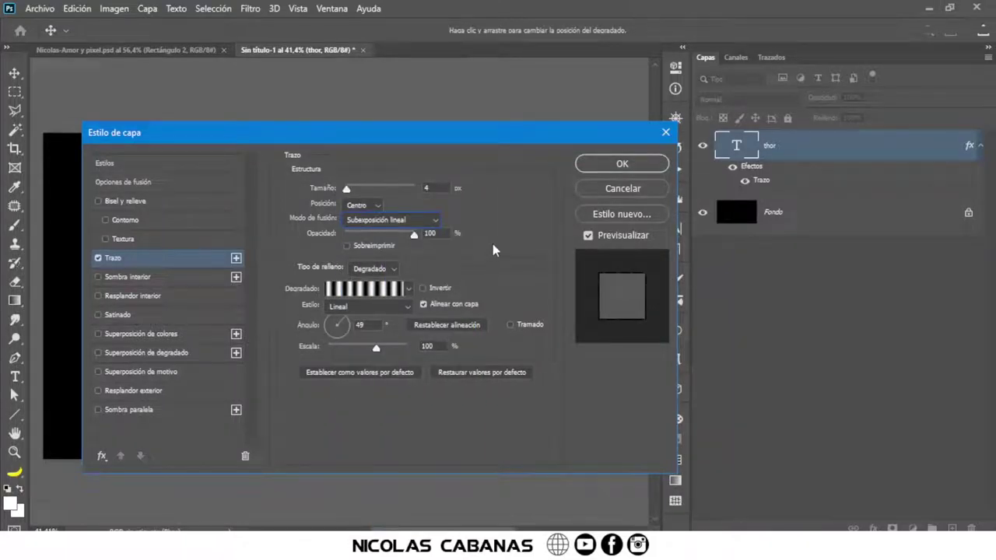
click(366, 235)
click(354, 246)
mouse_move(194, 136)
mouse_down()
mouse_move(617, 270)
mouse_move(242, 116)
mouse_up()
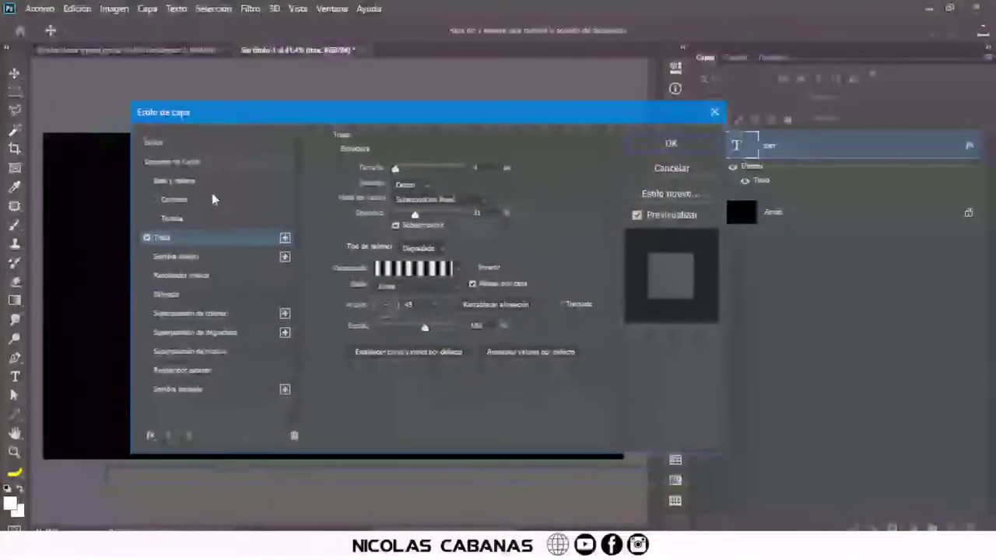
Step: Add a second stroke effect to thor and select it for editing
click(285, 238)
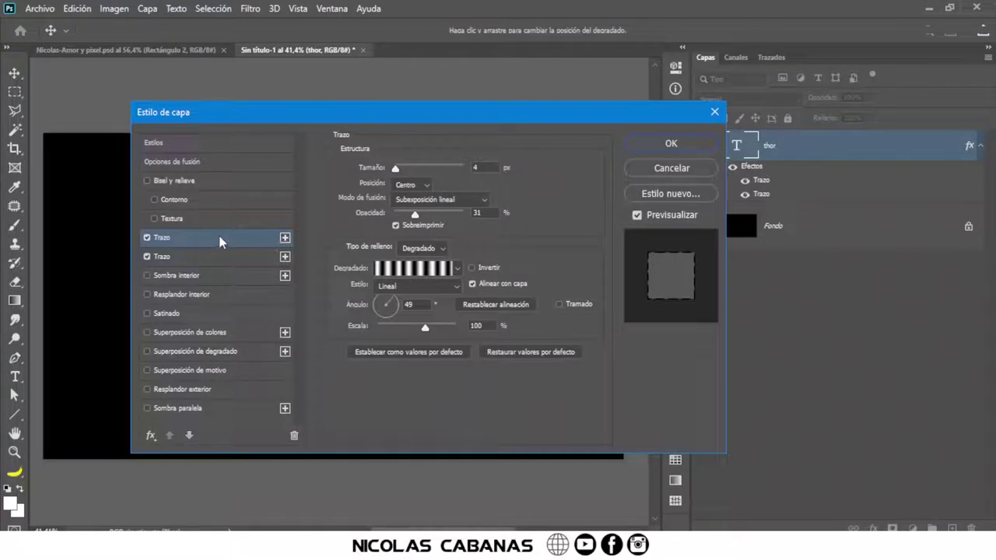
click(177, 253)
click(179, 236)
click(178, 255)
click(178, 238)
click(184, 257)
click(193, 238)
click(198, 256)
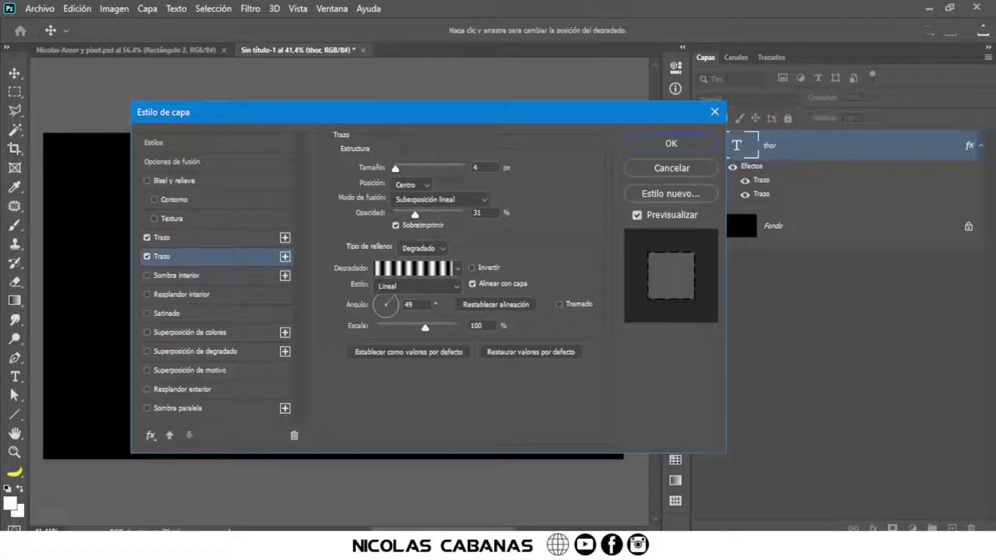
Step: Start the second stroke's gradient from the Negro, blanco preset and colour its first stop gold
click(413, 269)
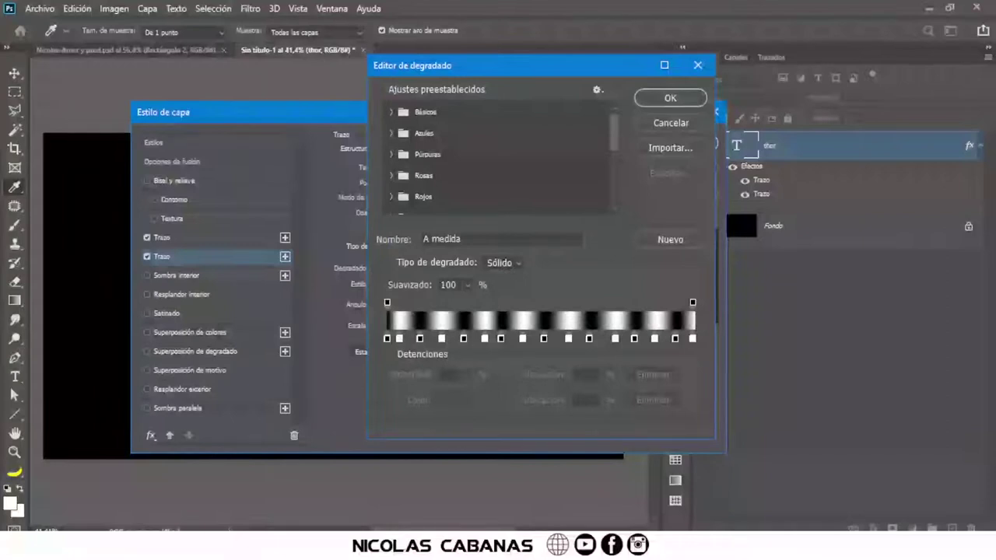
click(390, 113)
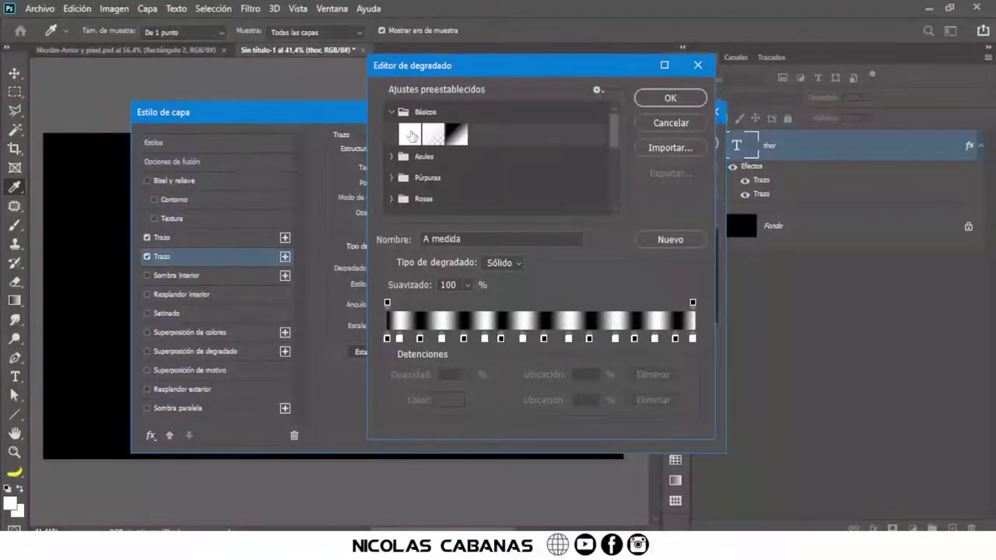
click(455, 134)
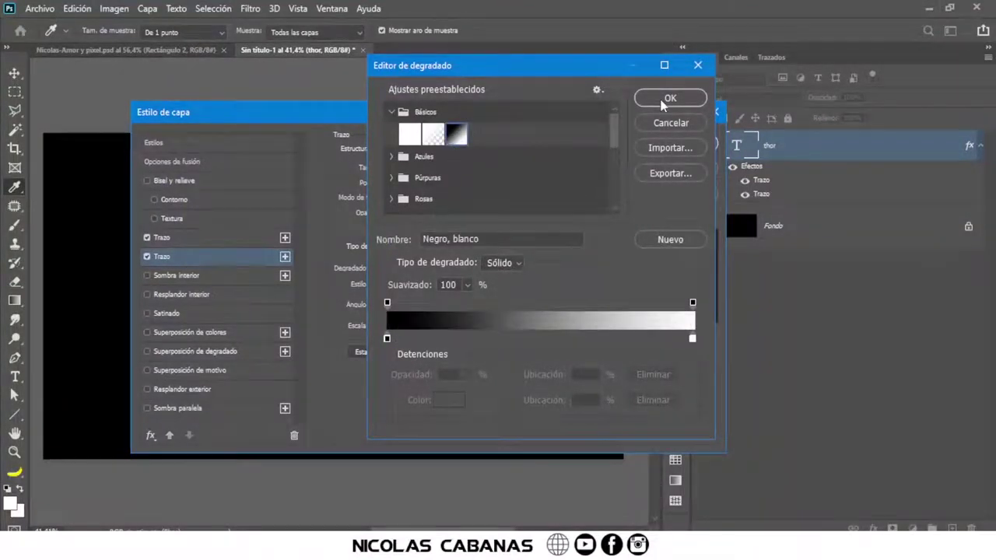
click(387, 339)
click(444, 399)
click(314, 266)
mouse_move(272, 202)
mouse_down()
mouse_move(277, 143)
mouse_move(268, 132)
mouse_up()
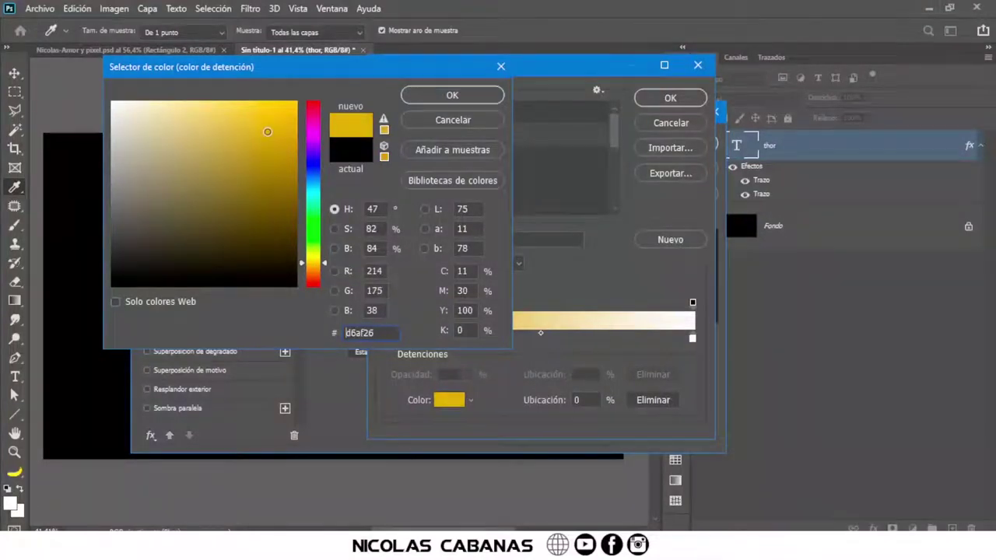
click(436, 95)
Step: Make the second stop a darker gold, add more gold stops, and accept the banded gradient
drag(693, 338, 419, 340)
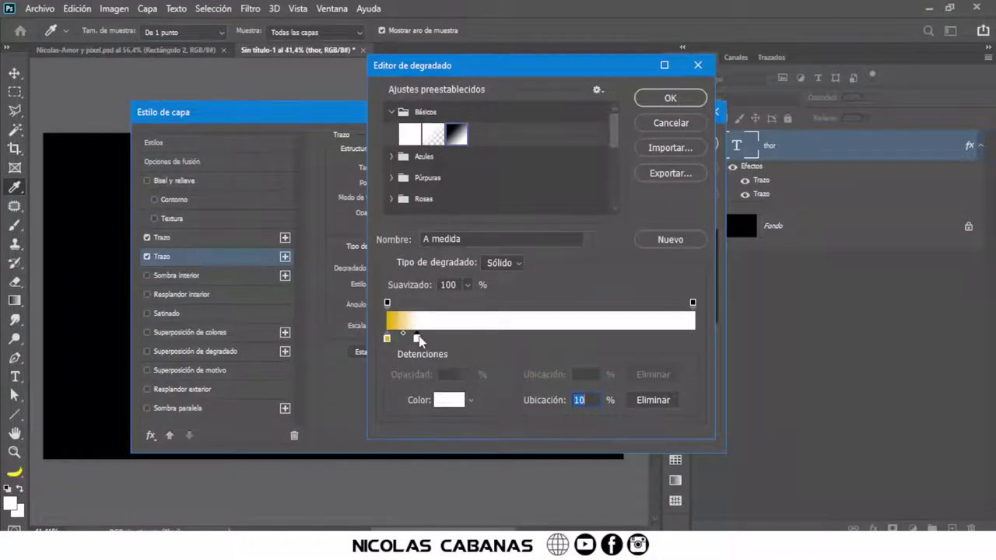
click(441, 401)
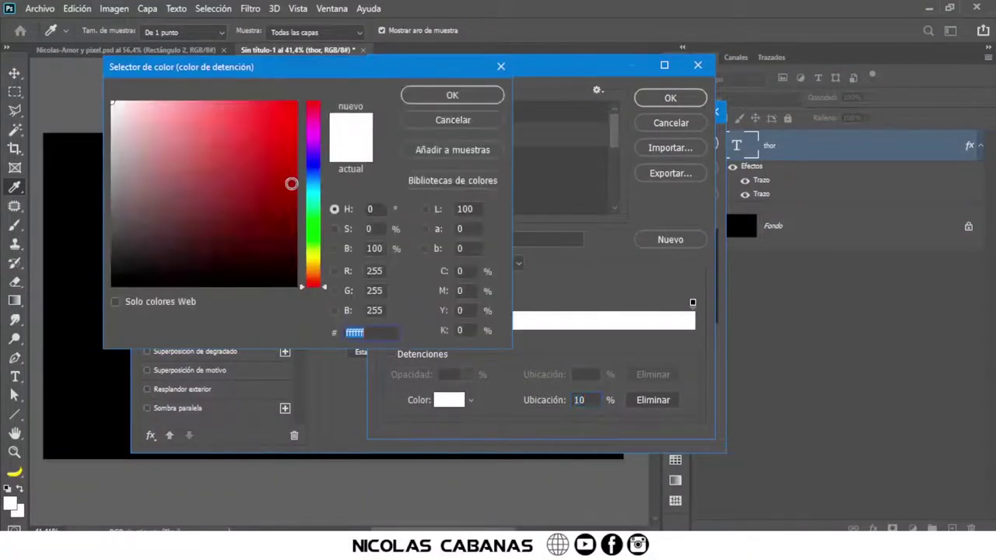
click(309, 262)
drag(309, 263, 311, 267)
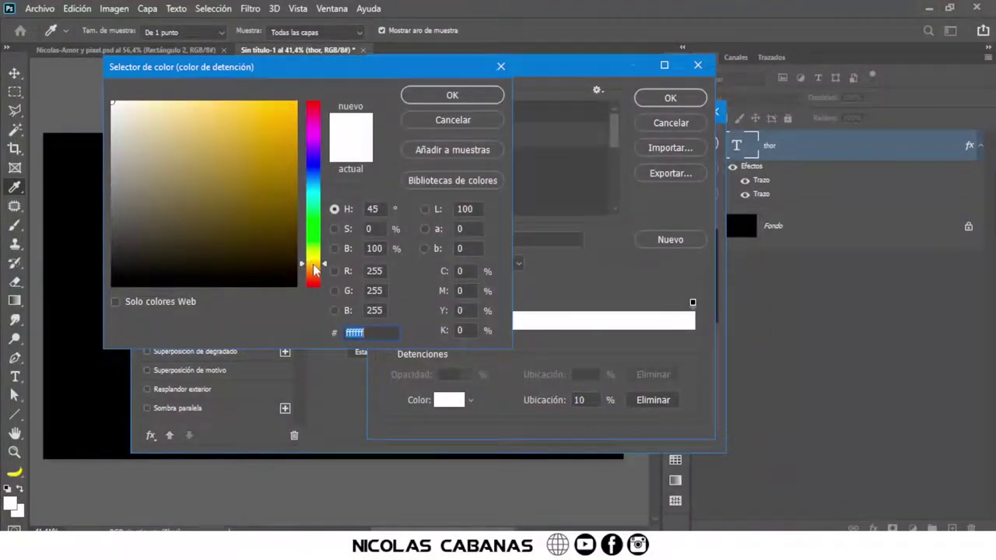
drag(278, 187, 257, 188)
click(442, 97)
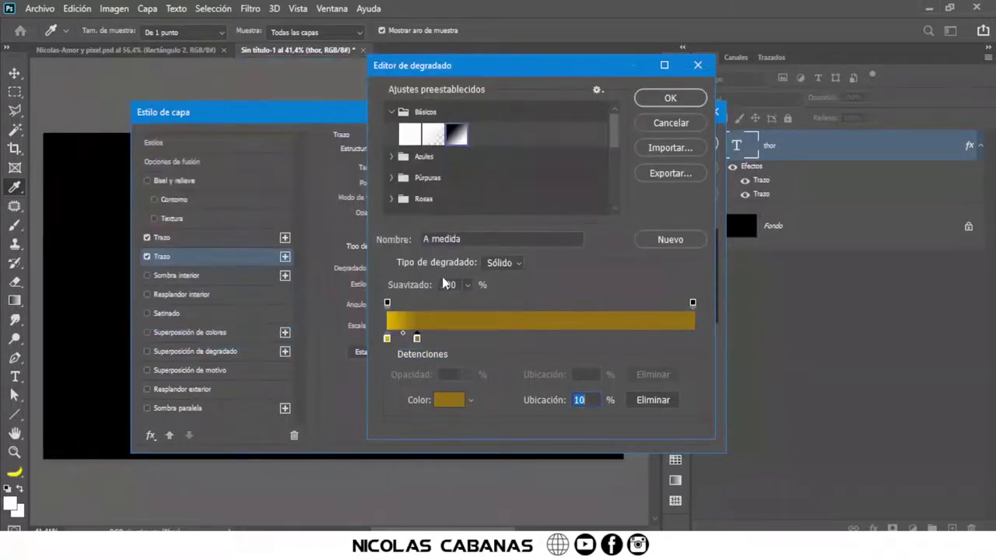
drag(386, 338, 693, 340)
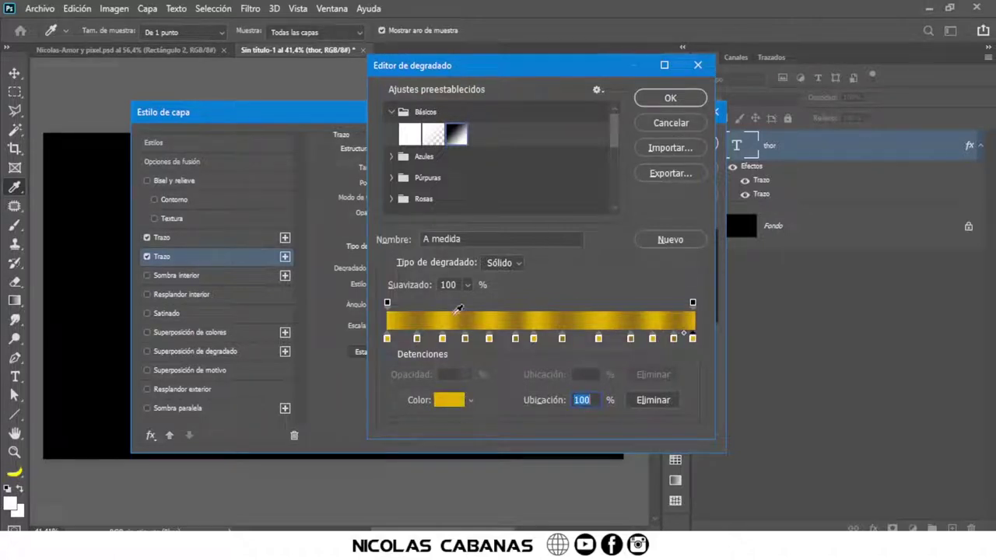
click(416, 338)
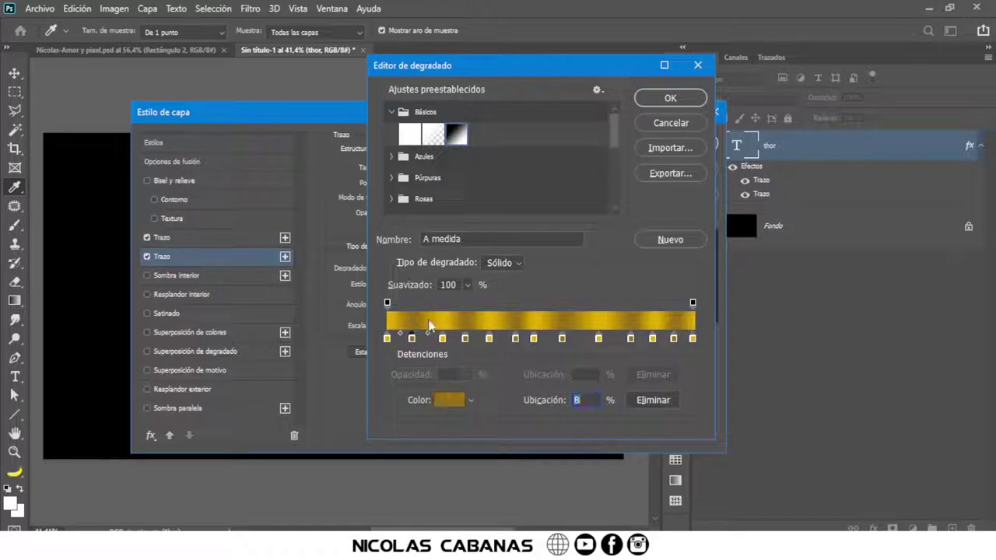
click(670, 98)
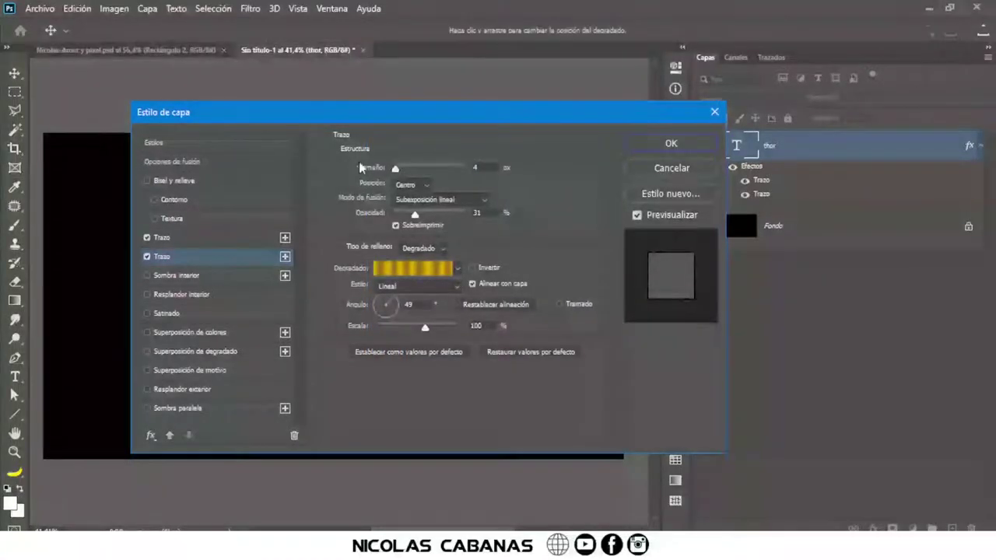
Step: Set the second stroke's blend mode to Normal and check it on the THOR lettering
mouse_move(354, 115)
mouse_down()
mouse_move(615, 119)
mouse_move(435, 110)
mouse_up()
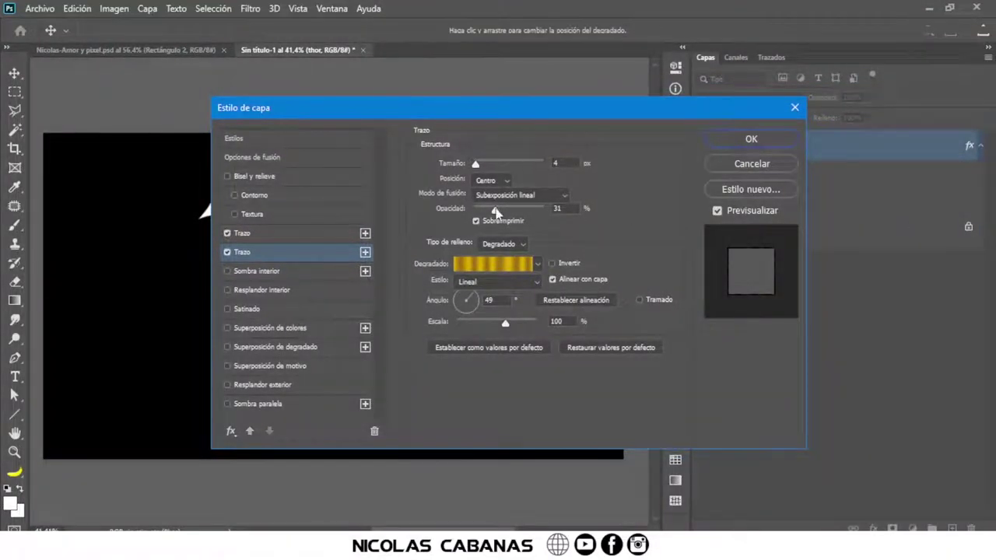
click(522, 195)
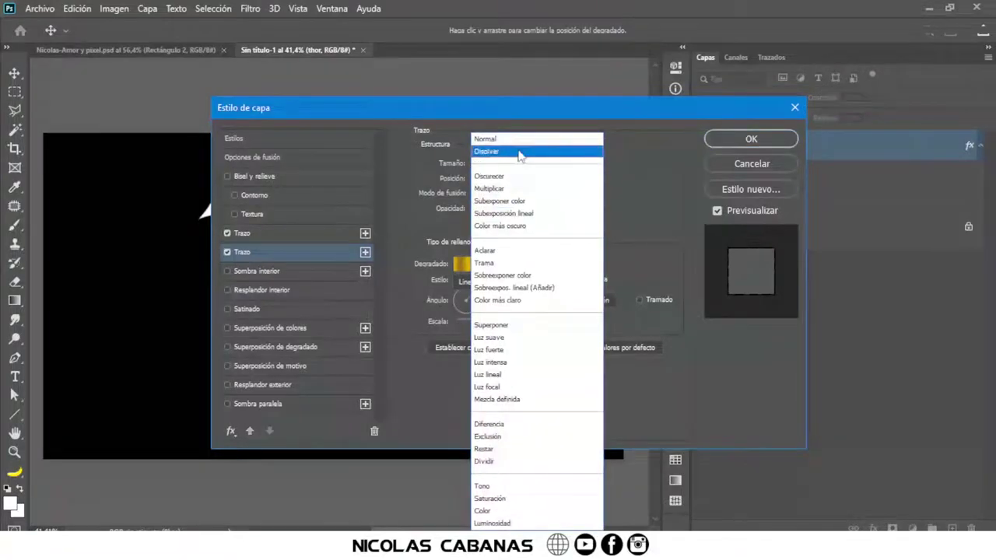
click(513, 140)
mouse_move(497, 114)
mouse_down()
mouse_move(675, 145)
mouse_move(656, 133)
mouse_move(462, 113)
mouse_move(692, 138)
mouse_up()
key(ctrl+plus)
key(ctrl+plus)
key(ctrl+plus)
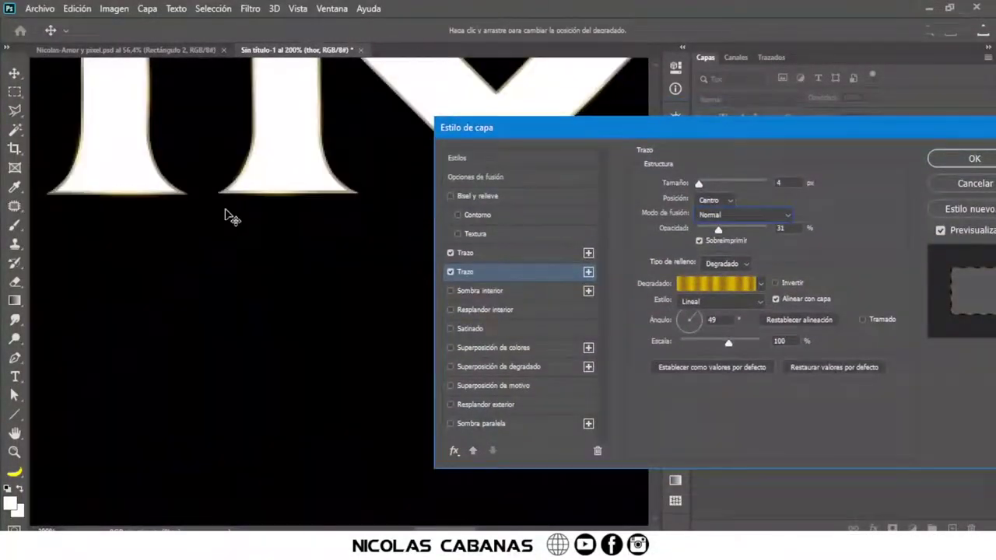
key(ctrl+minus)
key(ctrl+minus)
key(ctrl+minus)
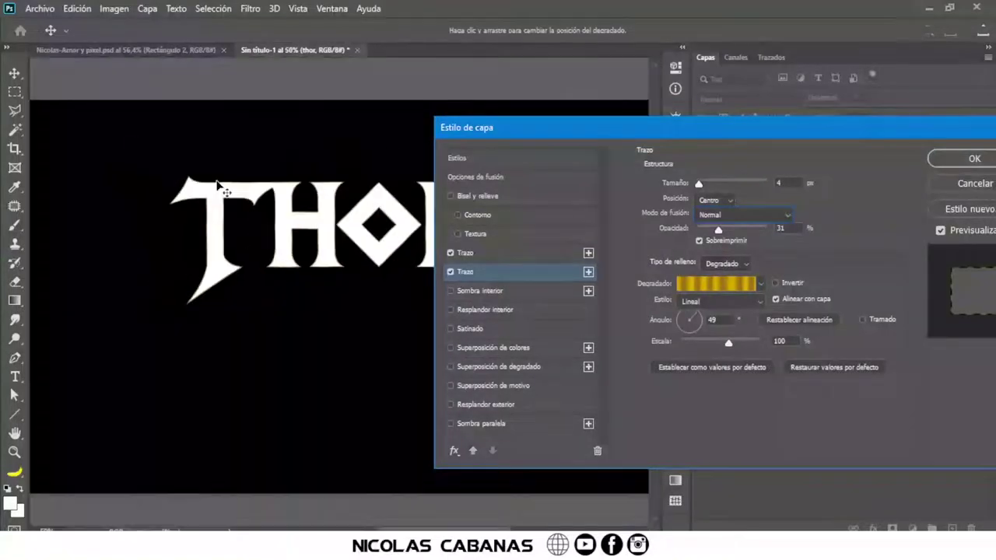
drag(578, 127, 287, 98)
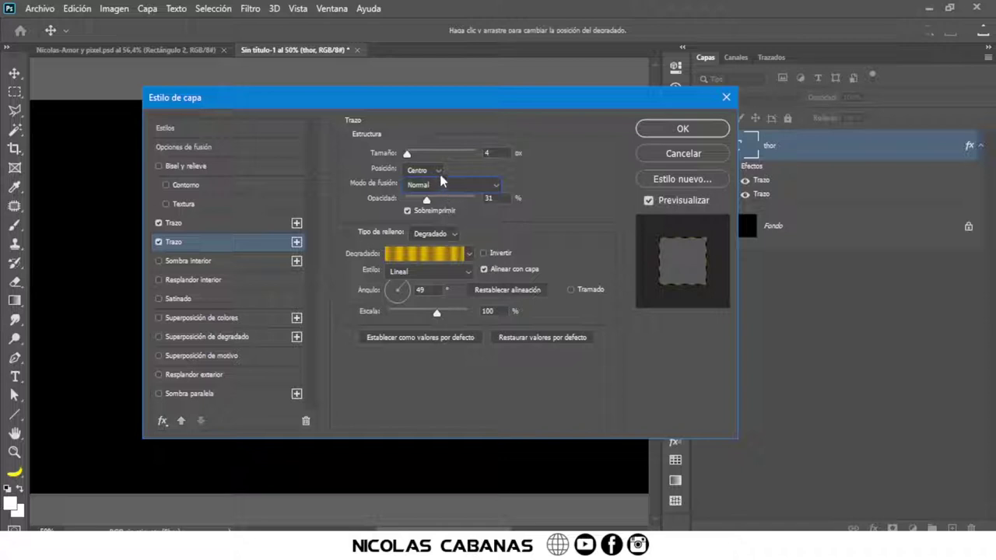
Step: Raise the stroke opacity to 100%, with gradient angle -21° and scale 113%
drag(450, 200, 482, 201)
mouse_move(415, 106)
mouse_down()
mouse_move(434, 308)
mouse_move(408, 107)
mouse_up()
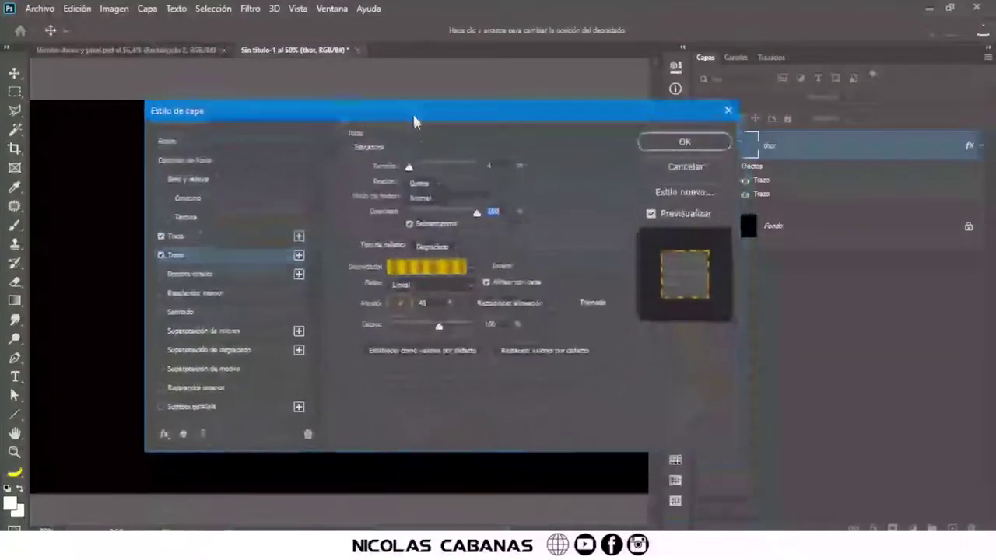
click(399, 292)
click(403, 297)
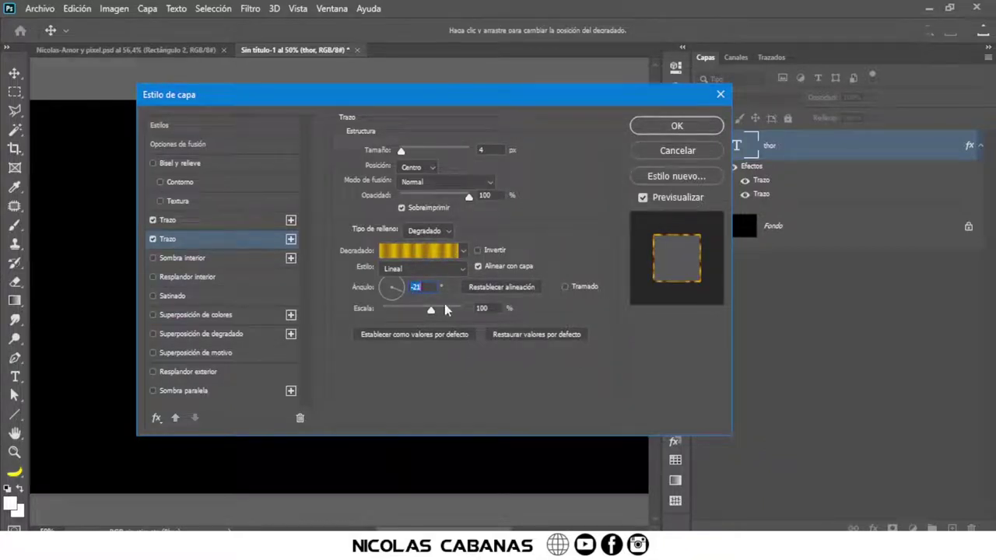
mouse_move(436, 95)
mouse_down()
mouse_move(732, 168)
mouse_move(635, 106)
mouse_up()
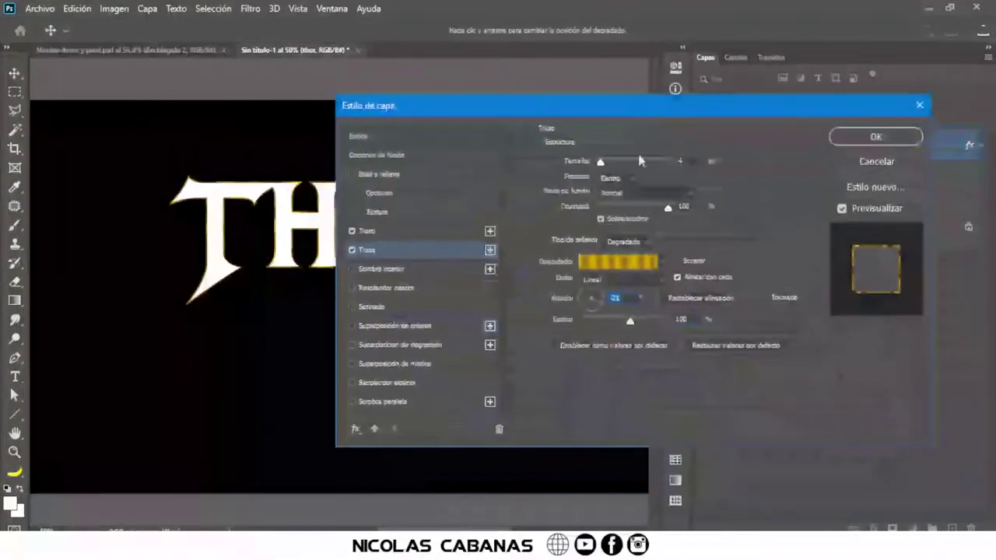
drag(632, 319, 638, 321)
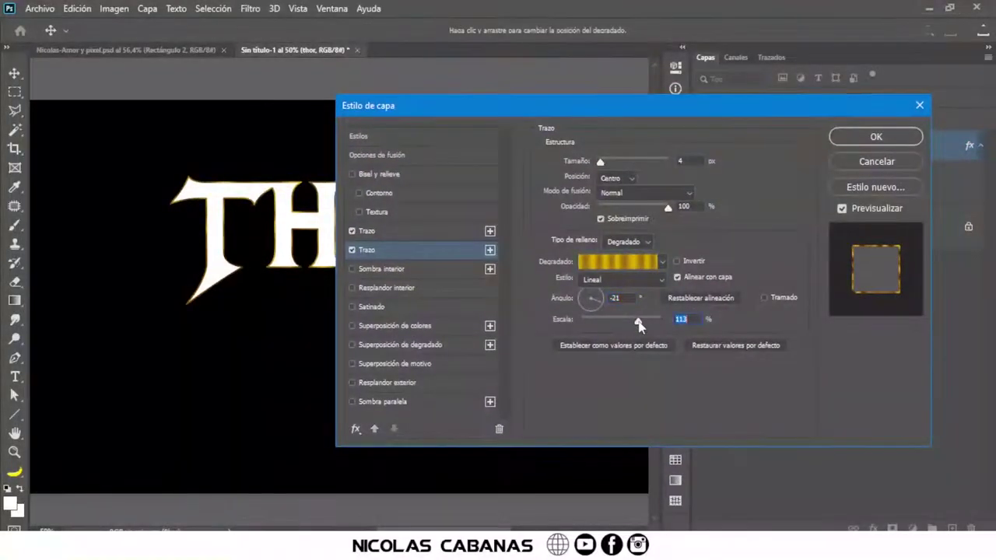
drag(630, 116, 447, 114)
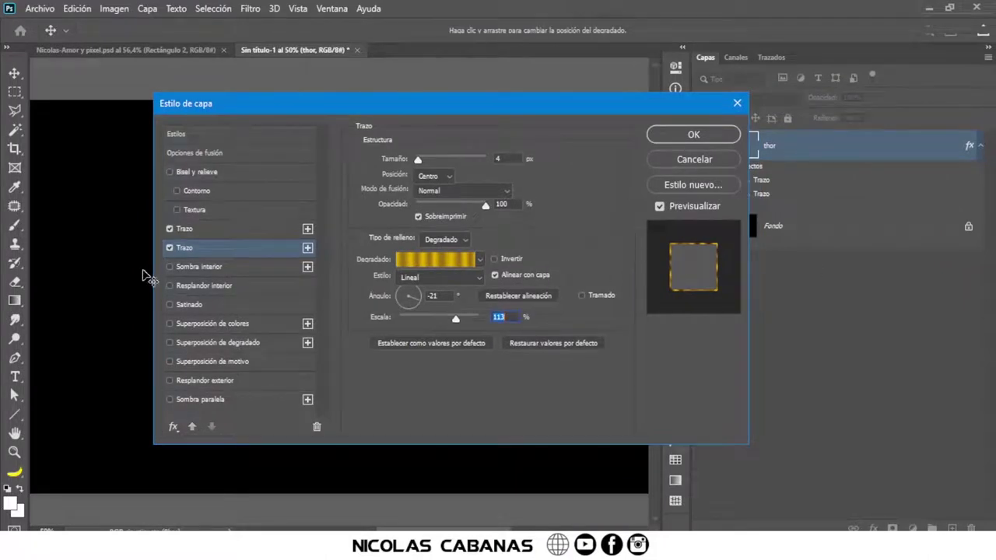
Step: Enable Gradient Overlay on the thor layer, apply it, and reopen its overlay settings
click(208, 342)
mouse_move(348, 108)
mouse_down()
mouse_move(563, 138)
mouse_move(550, 134)
mouse_up()
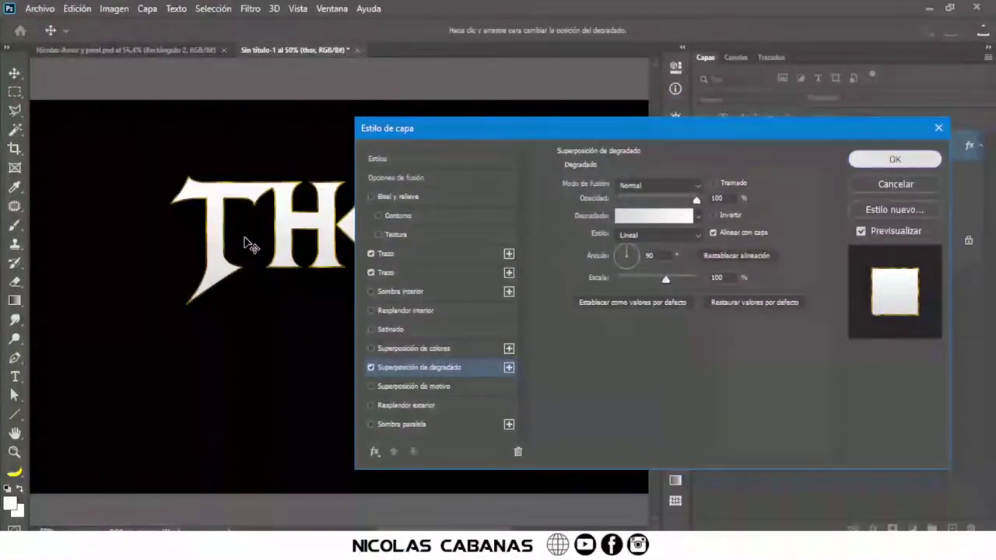
key(Return)
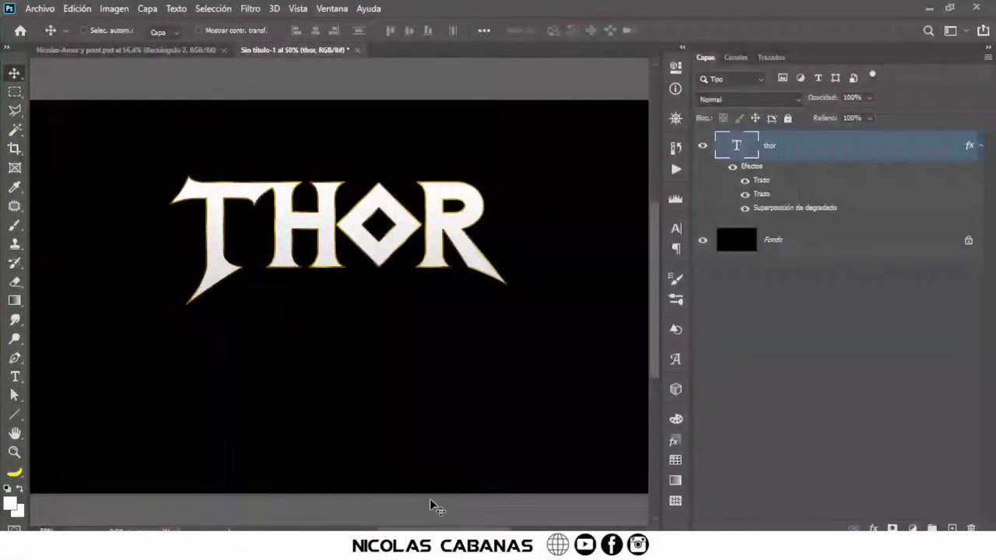
scroll(427, 456, right, 3)
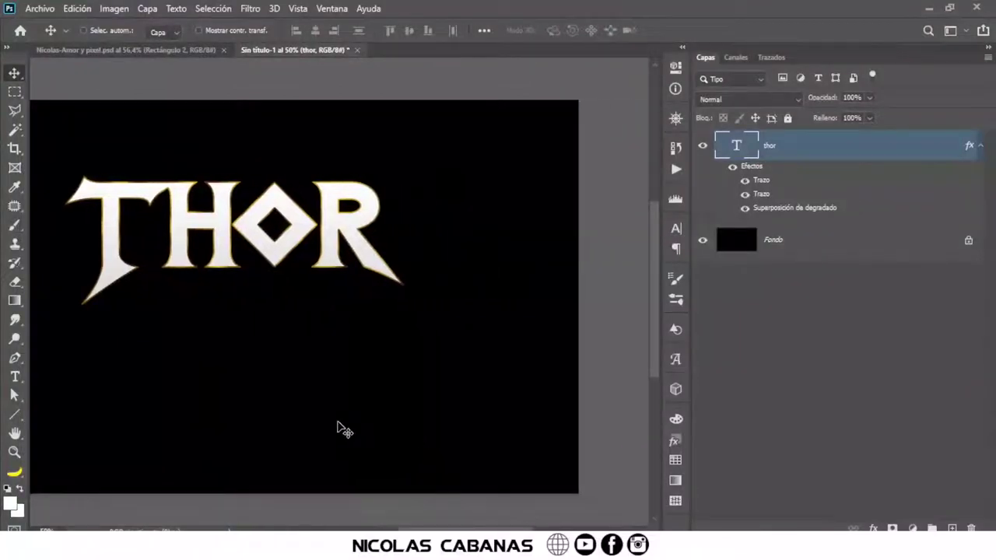
double_click(968, 148)
mouse_move(451, 129)
mouse_down()
mouse_move(430, 122)
mouse_move(448, 109)
mouse_up()
click(399, 359)
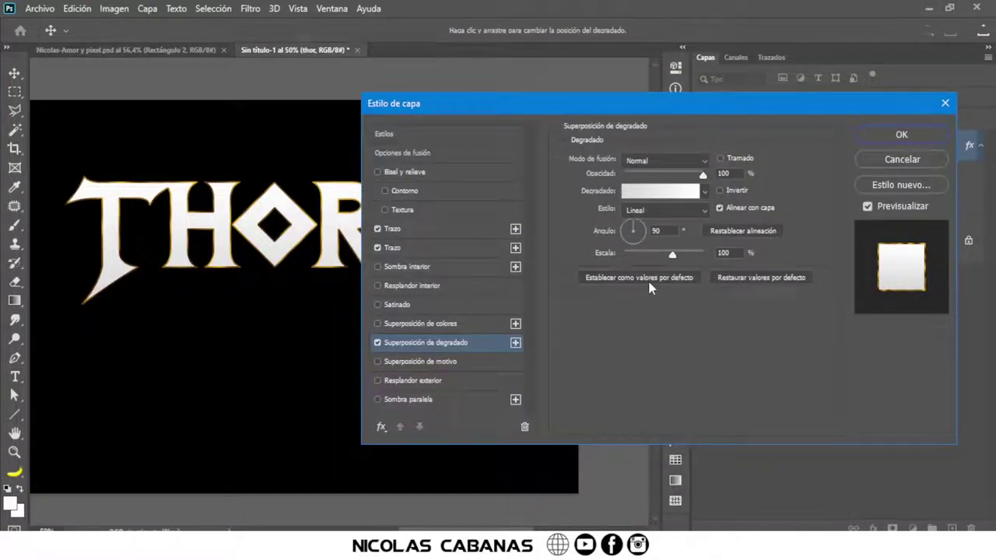
Step: Set the overlay gradient's left colour stop to blue #2a86b5
click(666, 189)
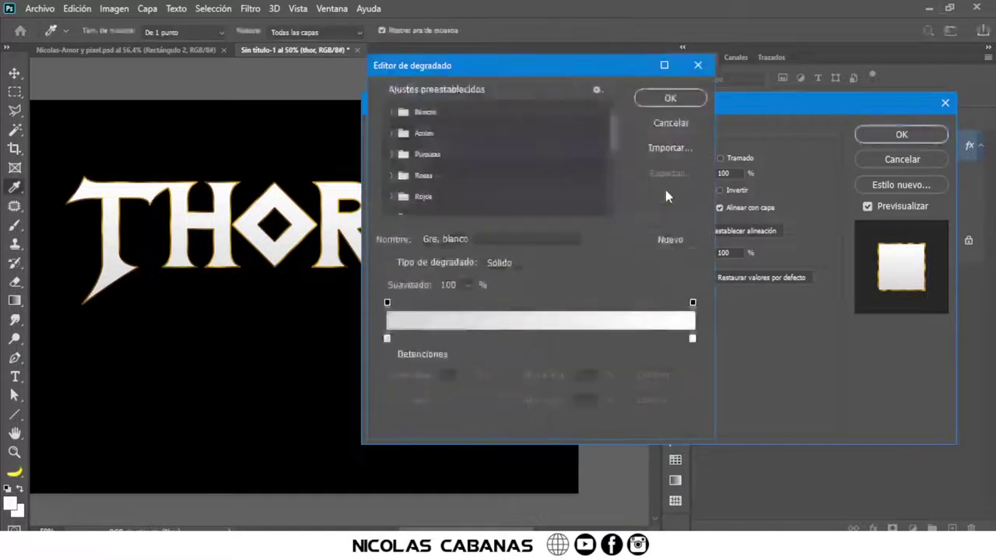
click(387, 339)
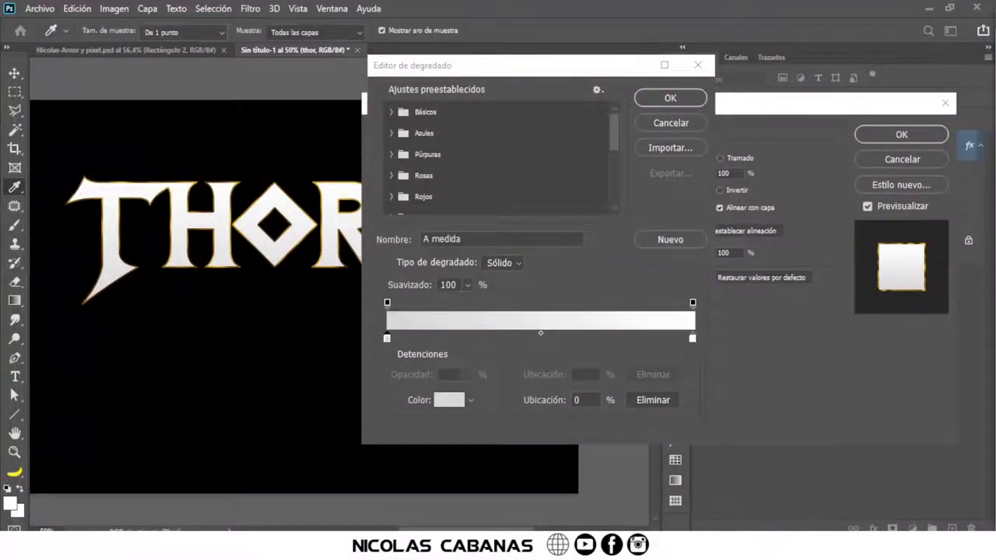
click(386, 339)
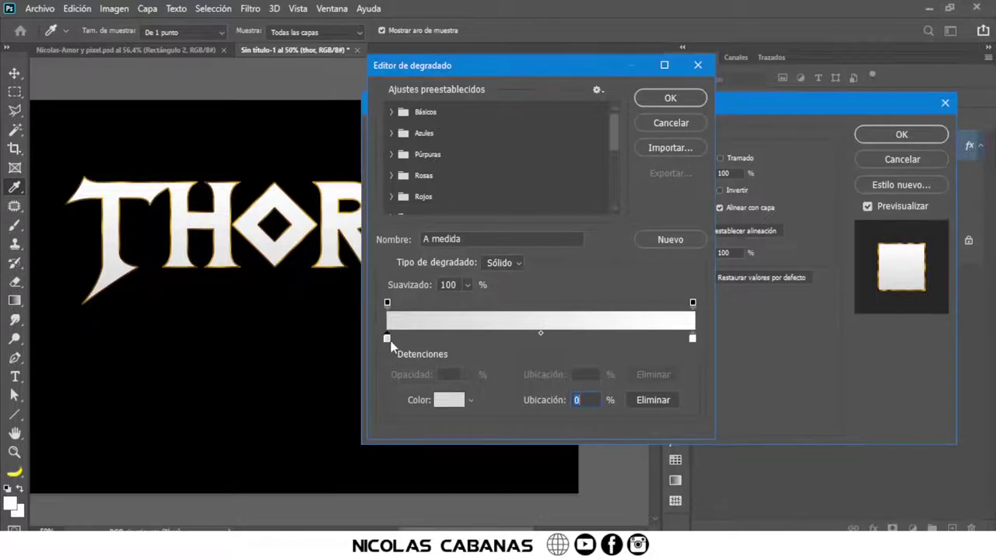
click(438, 400)
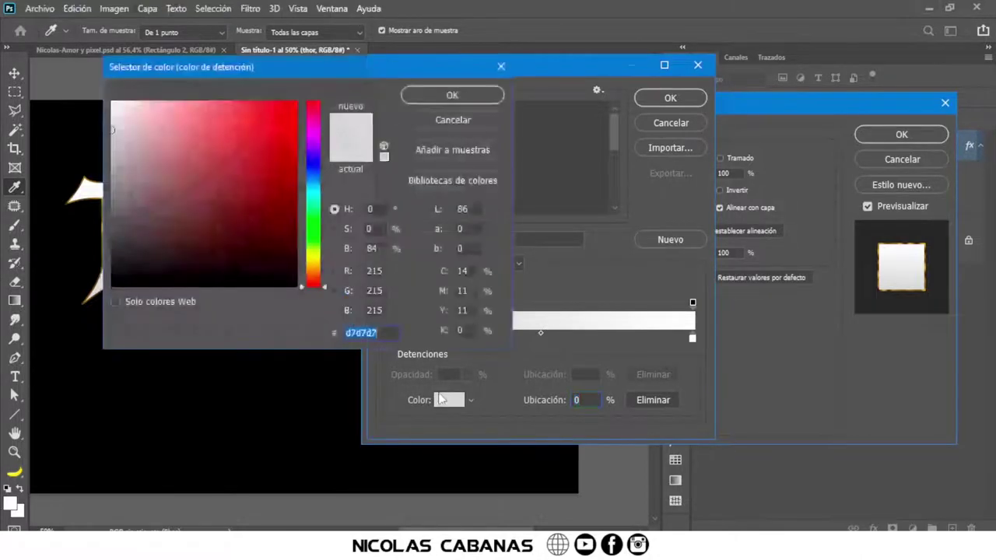
click(315, 186)
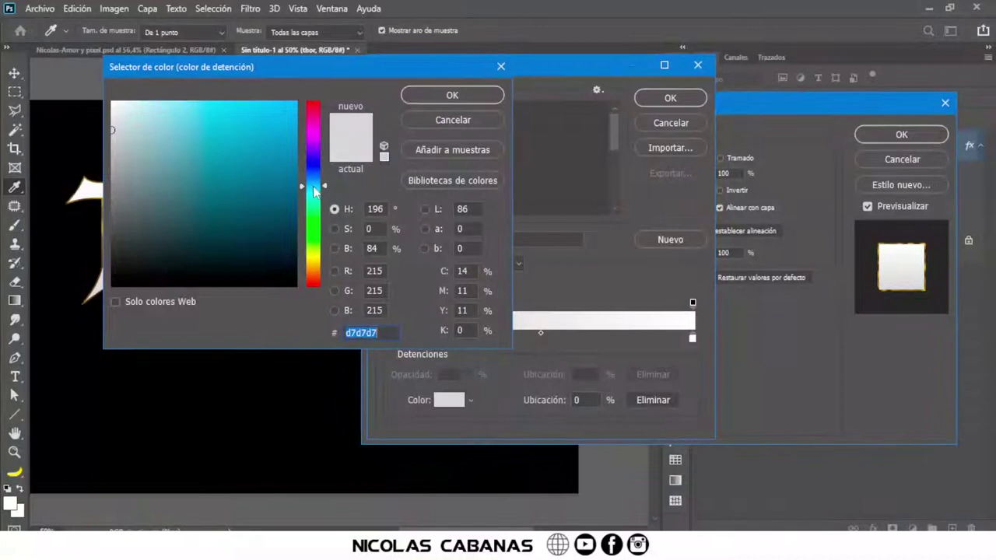
drag(251, 162, 280, 105)
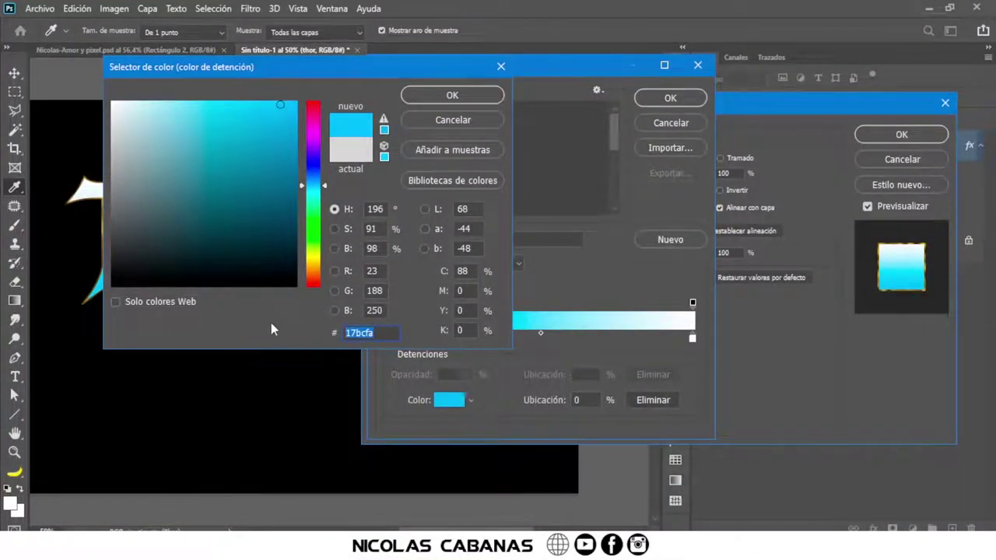
text(2a)
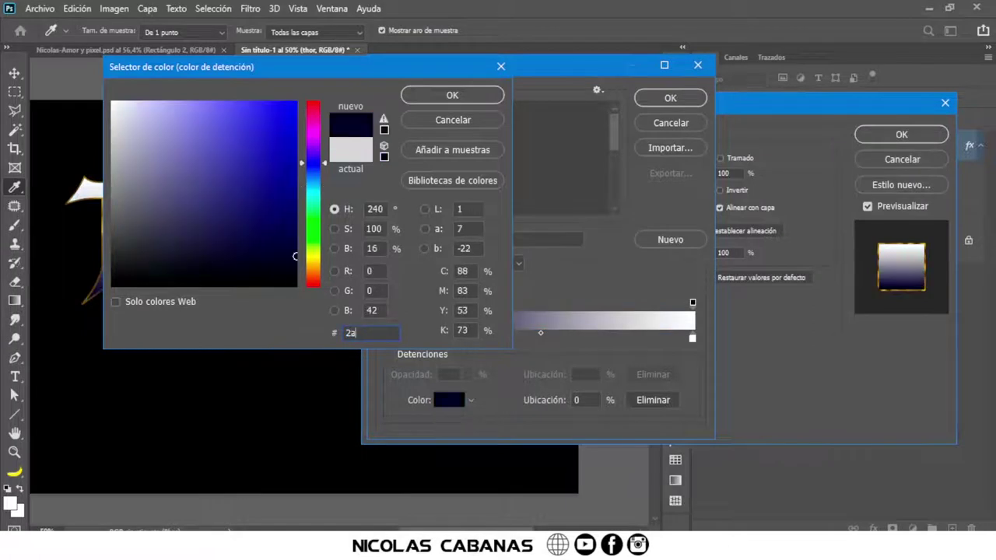
text(86b5)
double_click(384, 333)
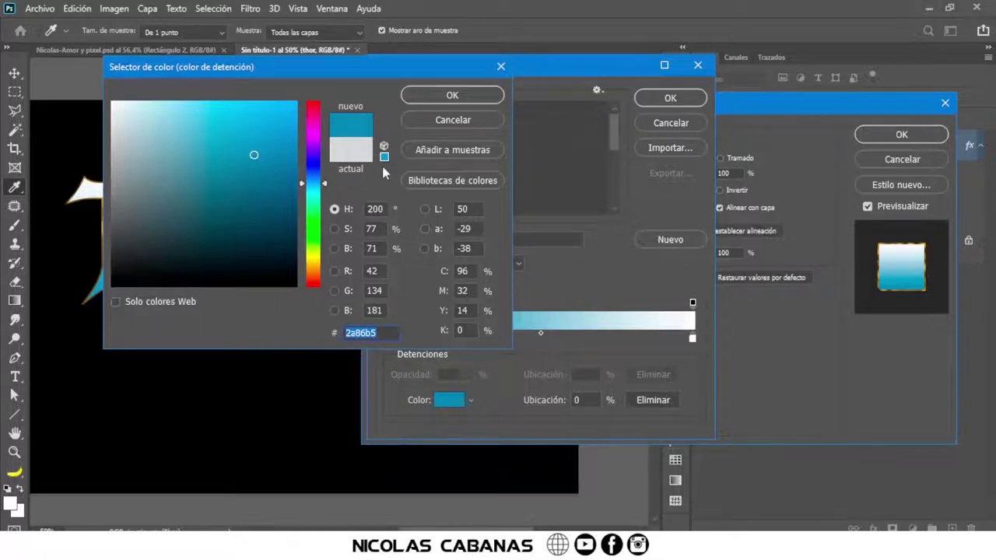
click(449, 95)
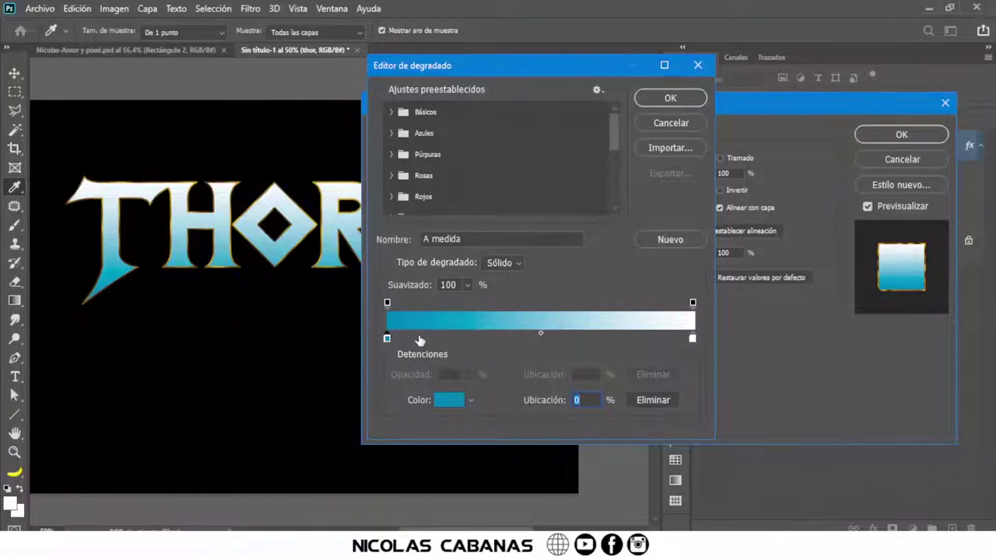
Step: Add a colour stop at 20% coloured light cyan #88ddf1
drag(435, 339, 450, 343)
click(442, 399)
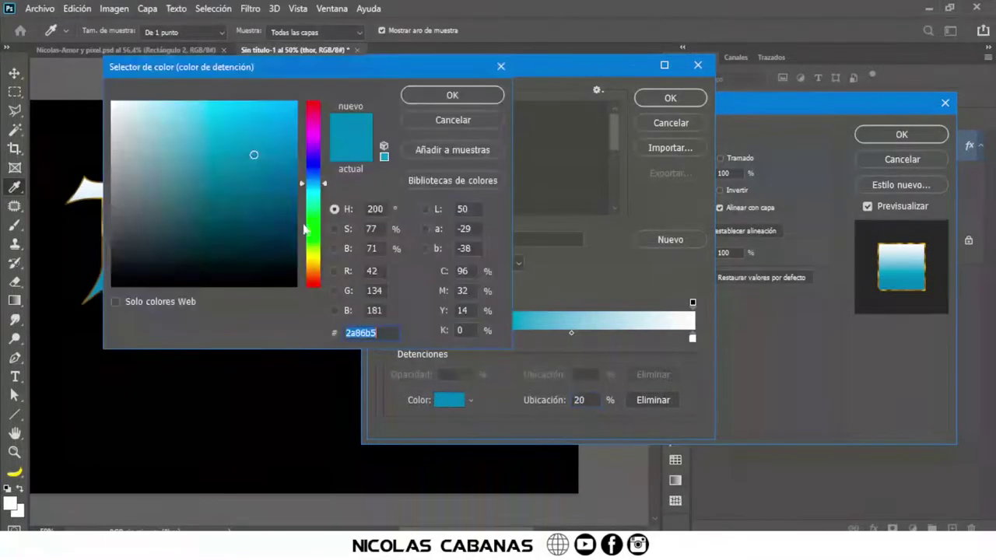
click(237, 125)
drag(237, 126, 220, 109)
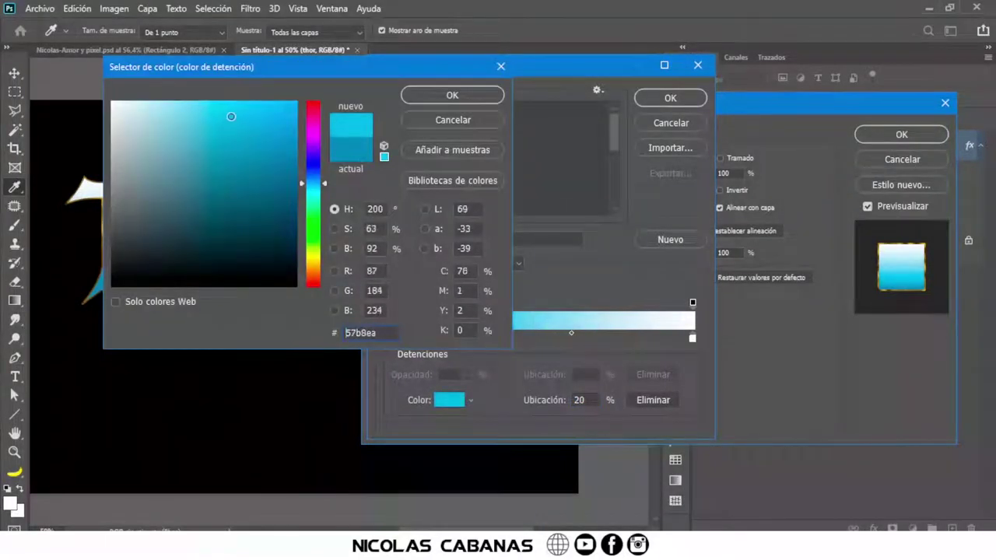
double_click(366, 333)
text(88dd)
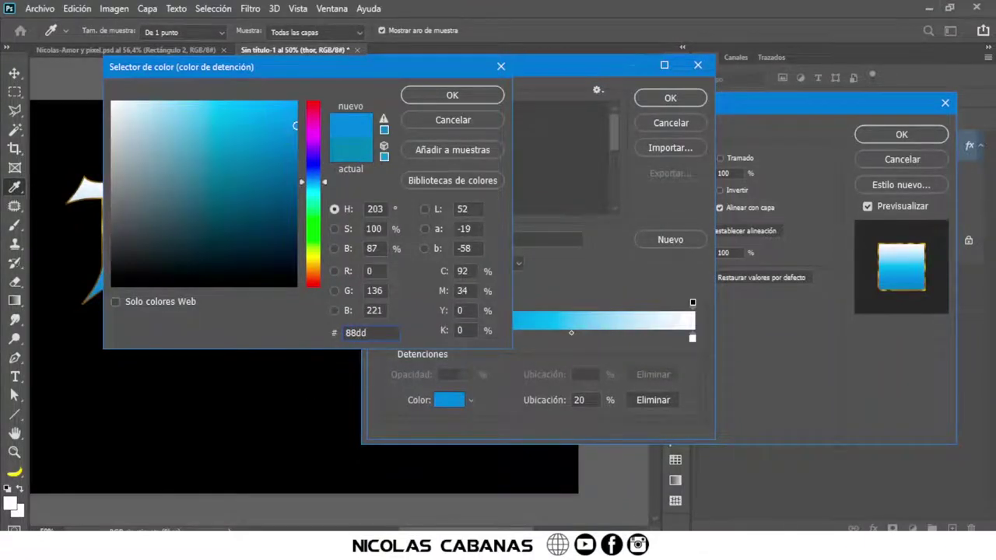
text(f1)
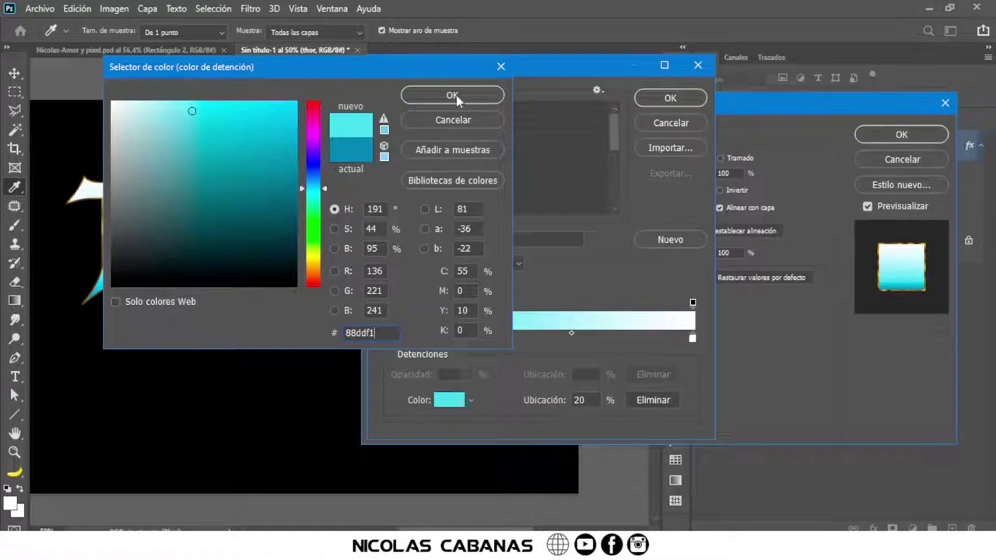
click(454, 95)
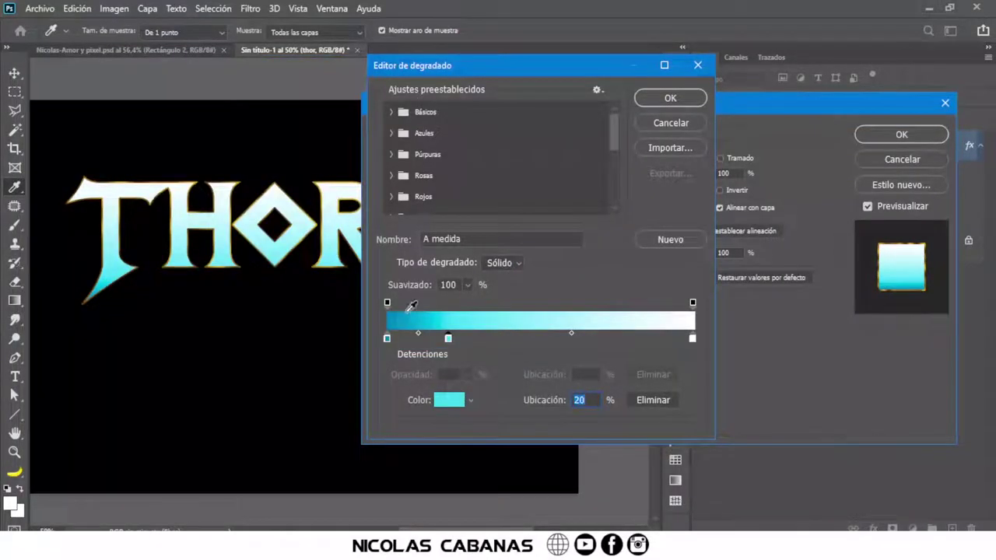
Step: Slide the white end stop inward and add a blue #2f6496 stop at 52%
drag(692, 339, 514, 339)
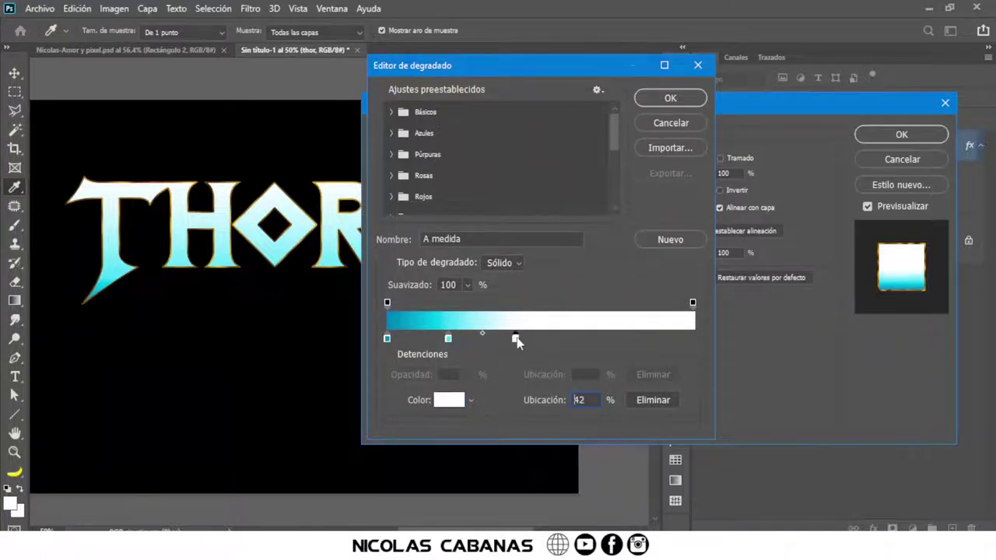
click(548, 340)
click(452, 400)
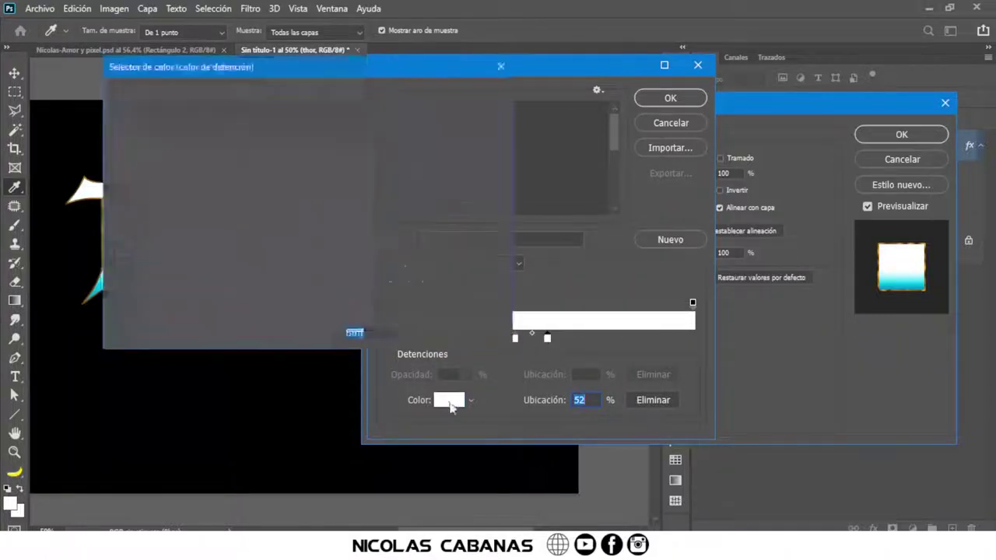
click(317, 172)
drag(254, 183, 259, 152)
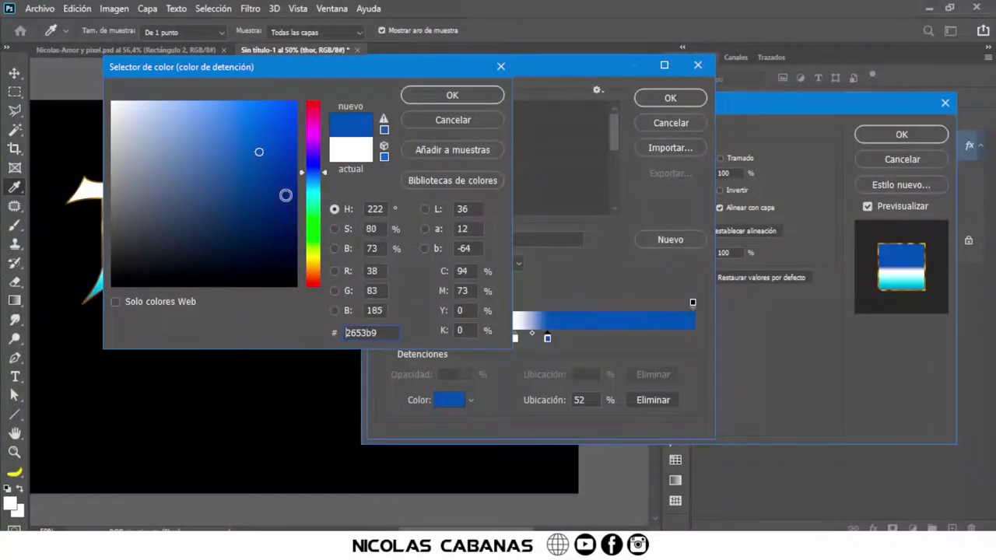
drag(382, 335, 325, 337)
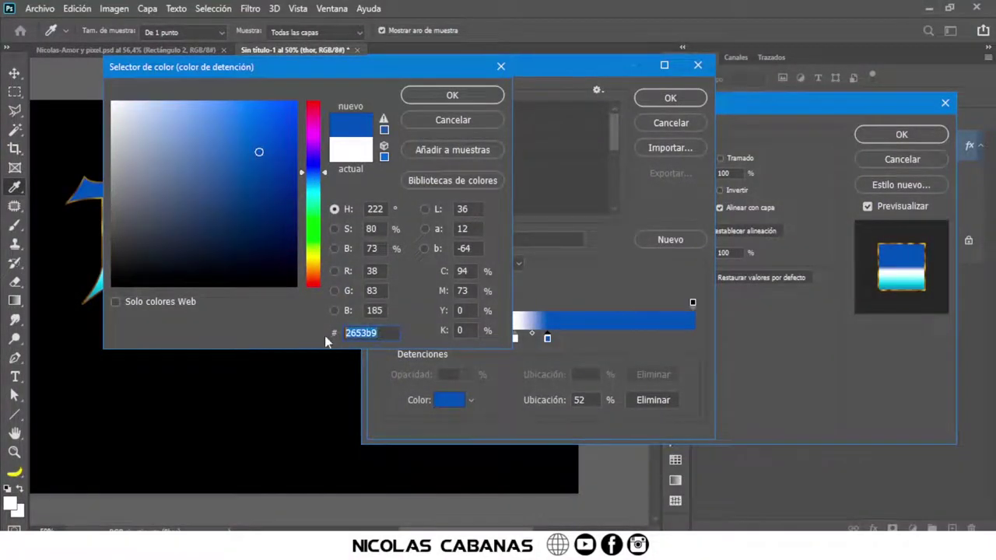
text(2f)
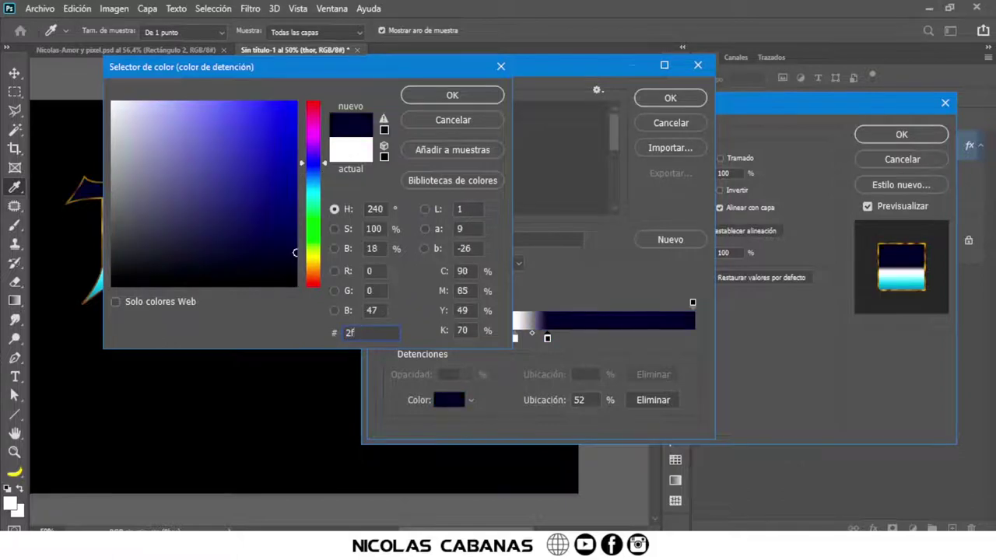
text(64)
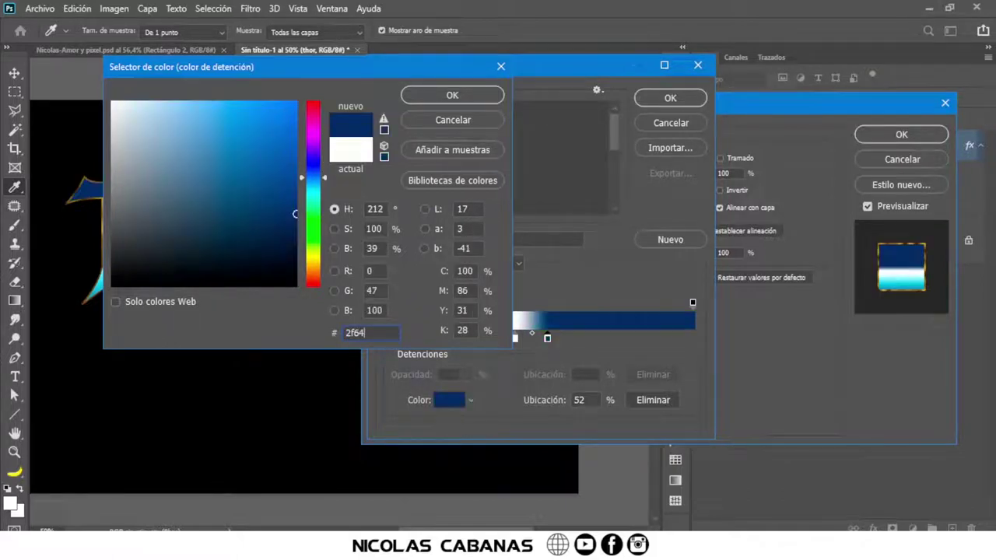
text(96)
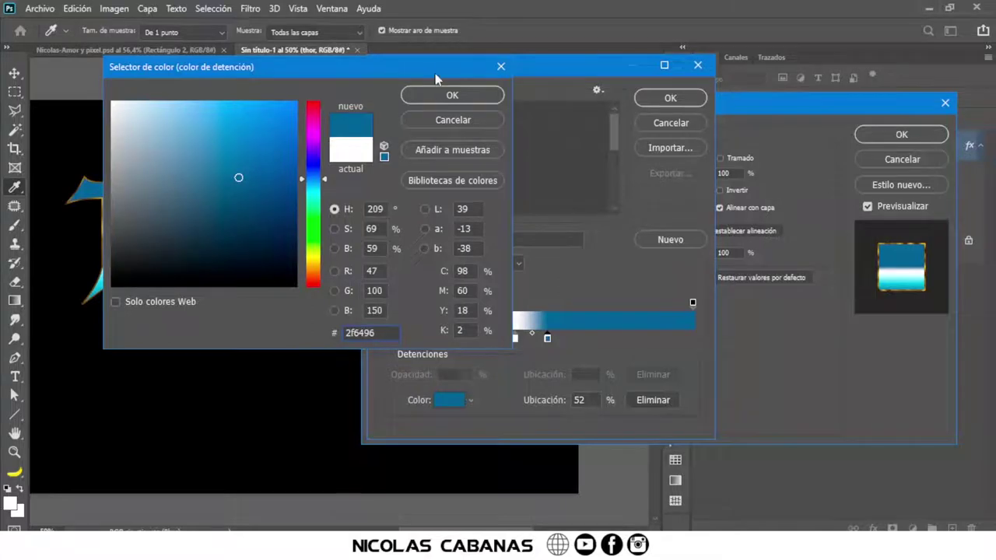
click(441, 94)
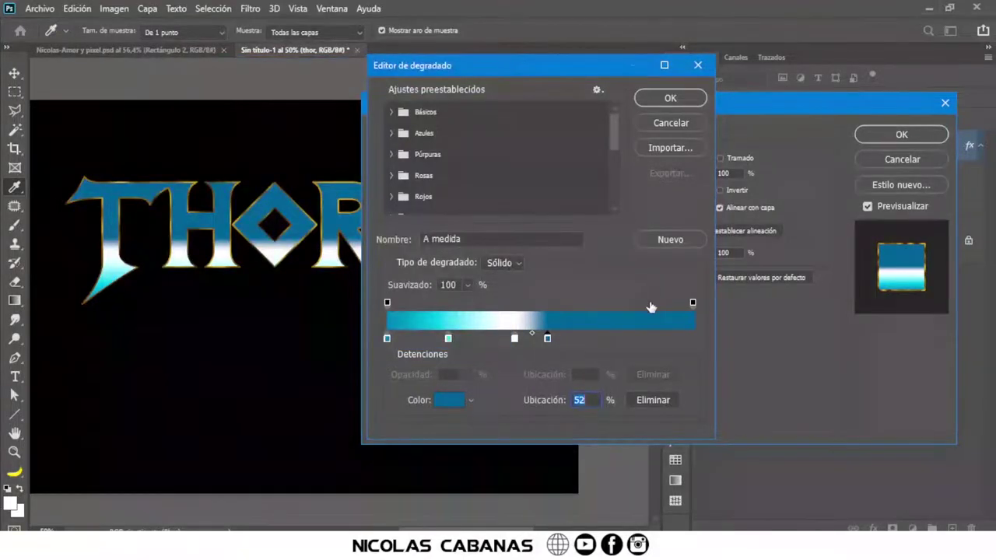
Step: Add a dark purple #2d2264 stop at 70% and end the gradient in red #ba2916 at 94%
drag(587, 340, 600, 341)
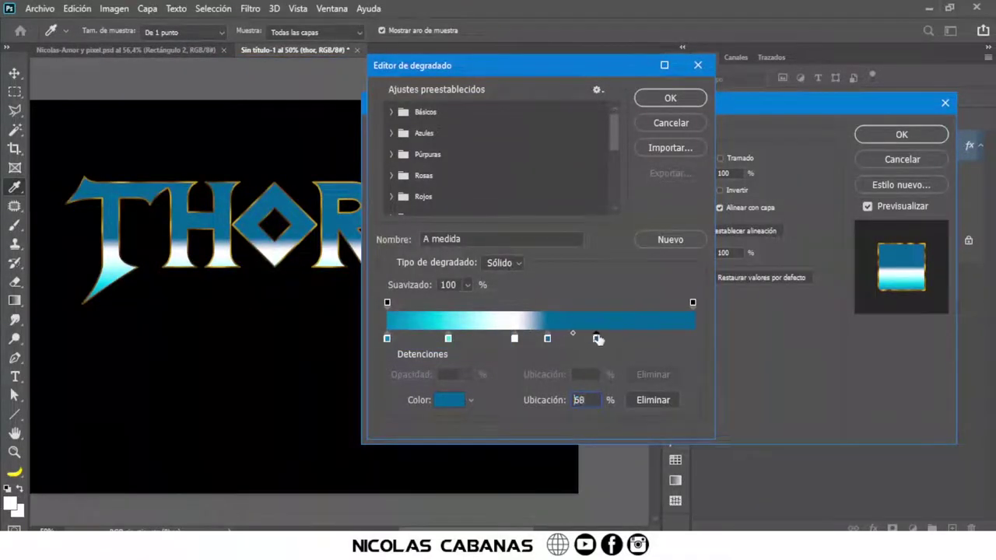
click(466, 400)
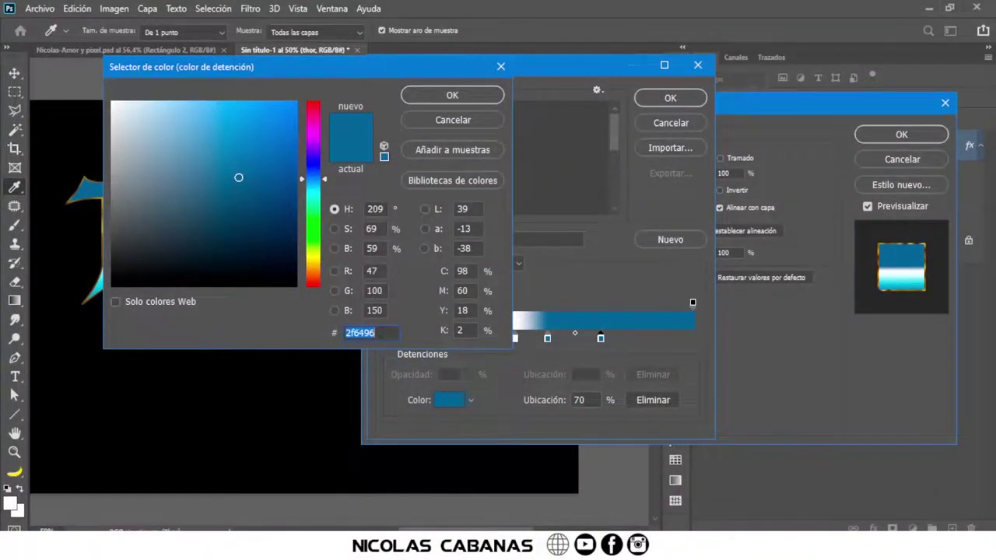
text(2d226)
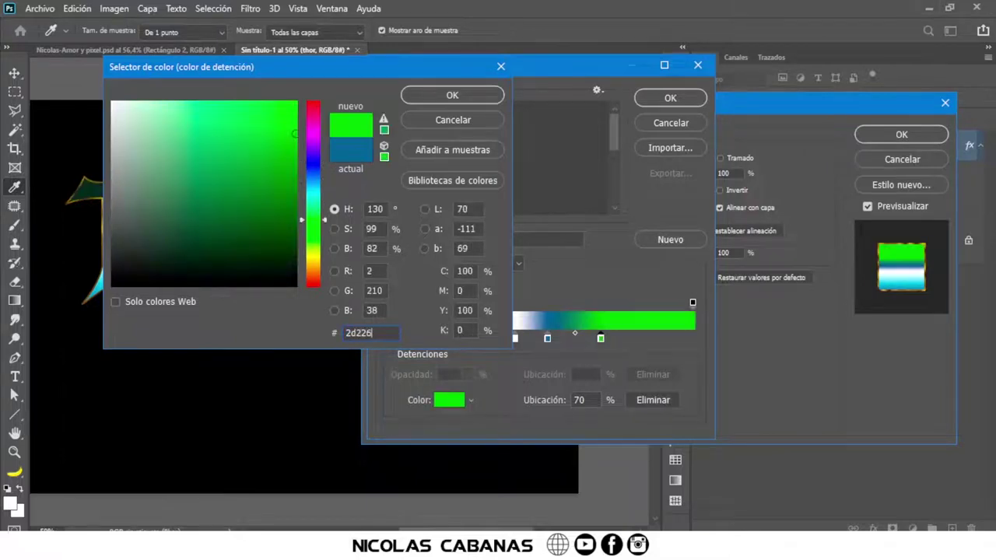
text(4)
click(439, 95)
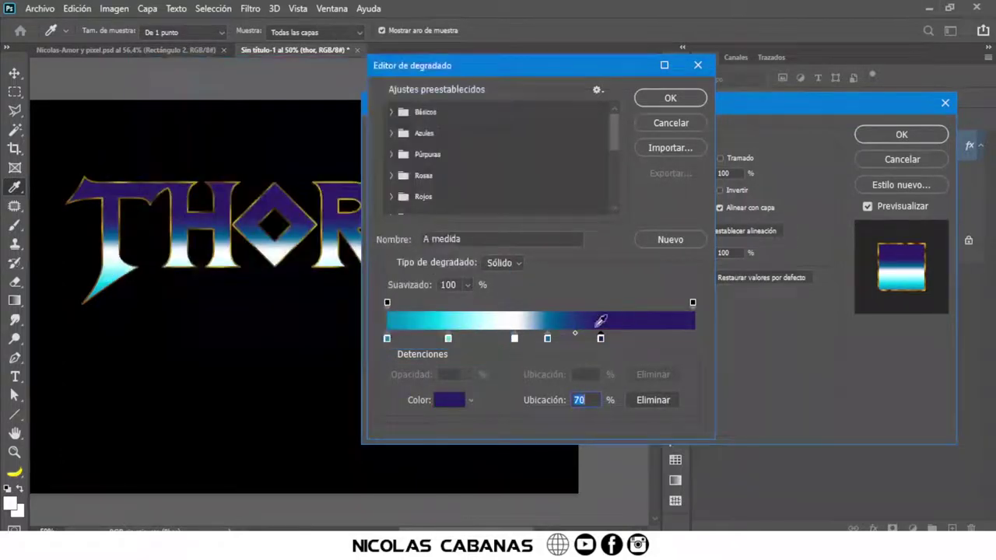
drag(659, 337, 676, 339)
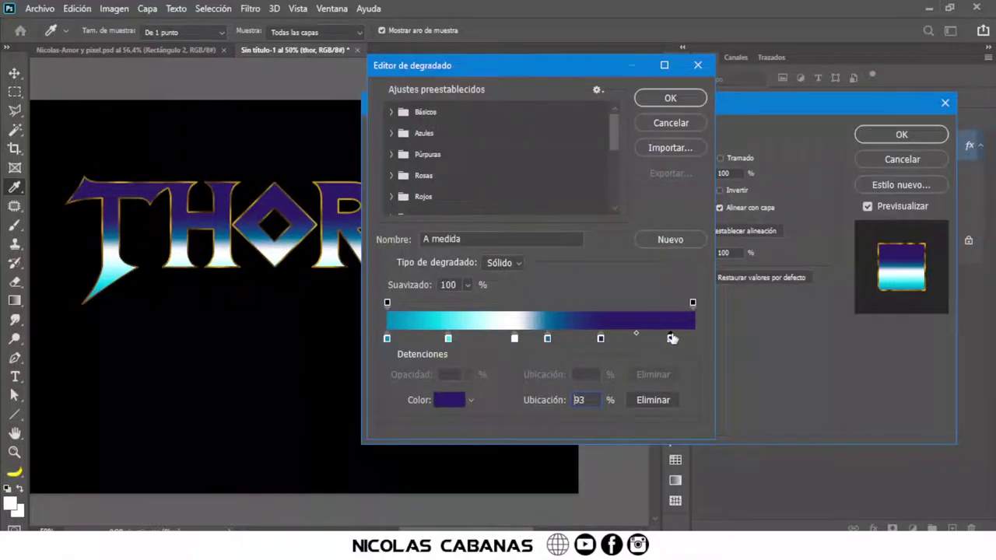
click(449, 400)
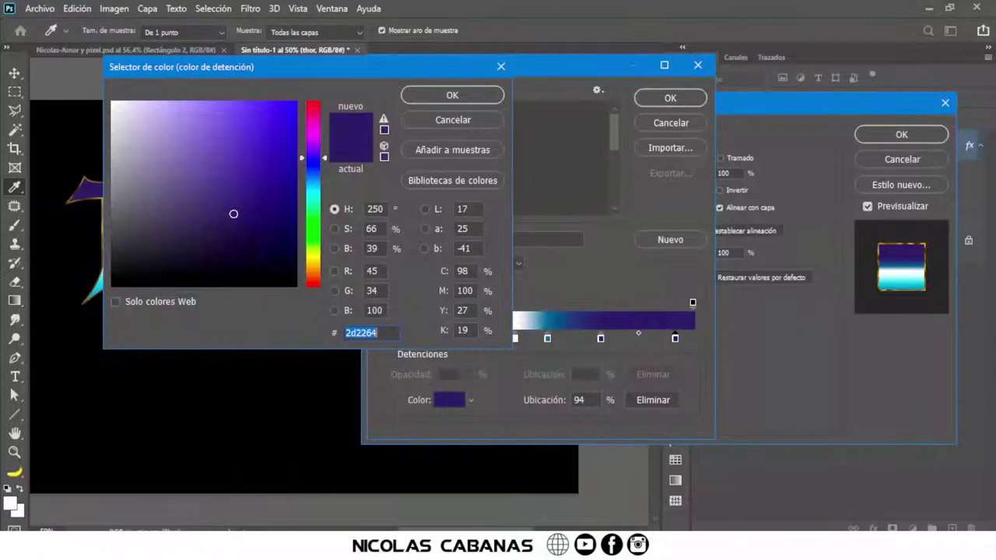
text(ba)
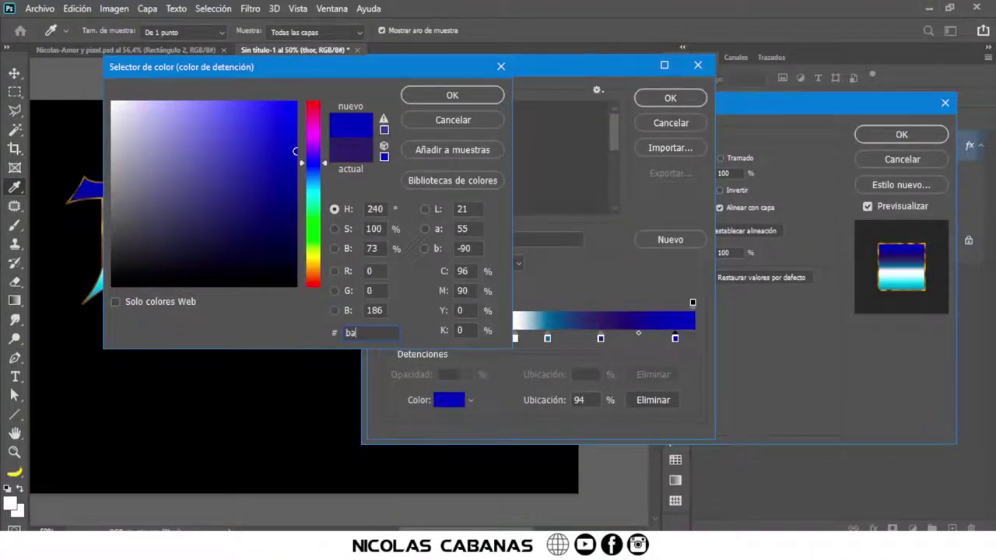
text(2916)
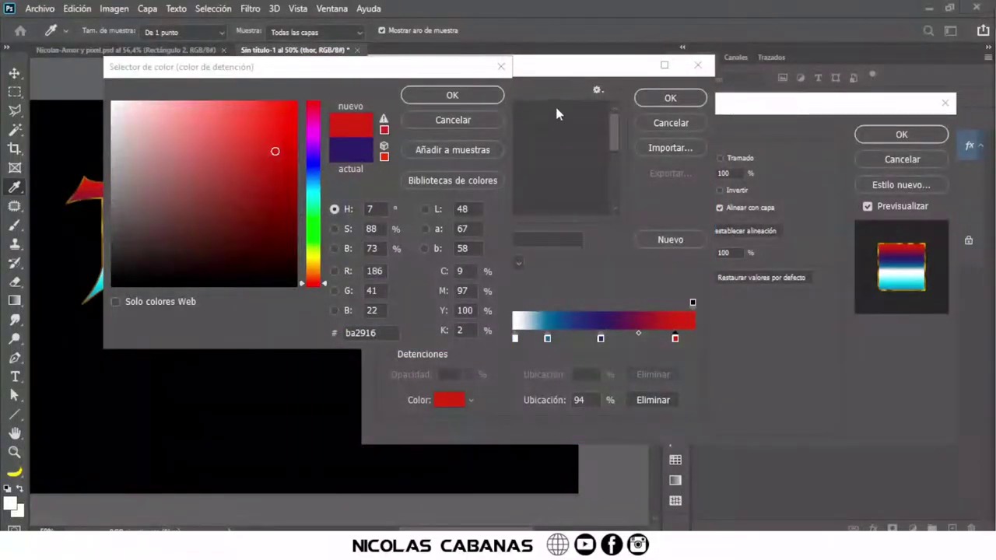
click(459, 97)
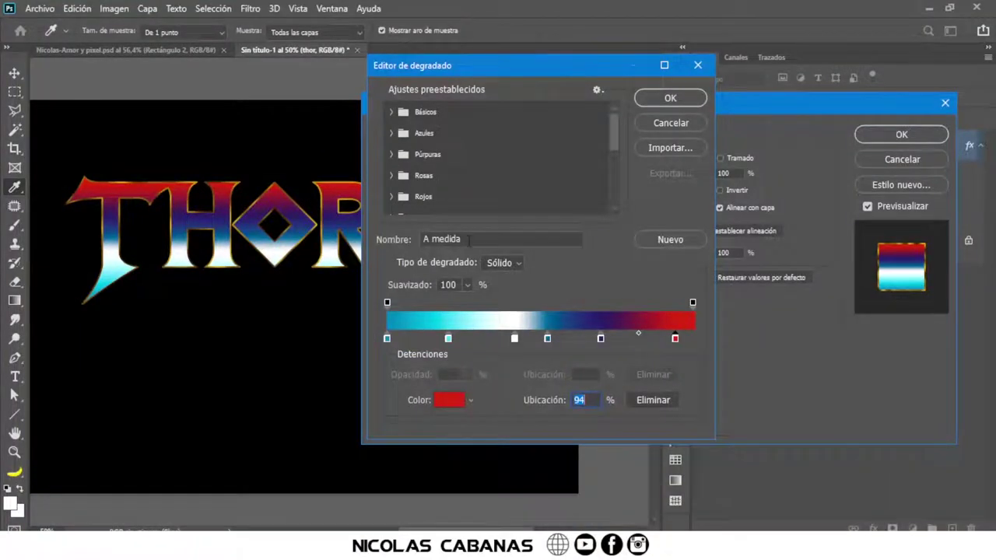
Step: Shift the blue and white stops, move dark purple to 71%, and apply the gradient
drag(420, 66, 476, 66)
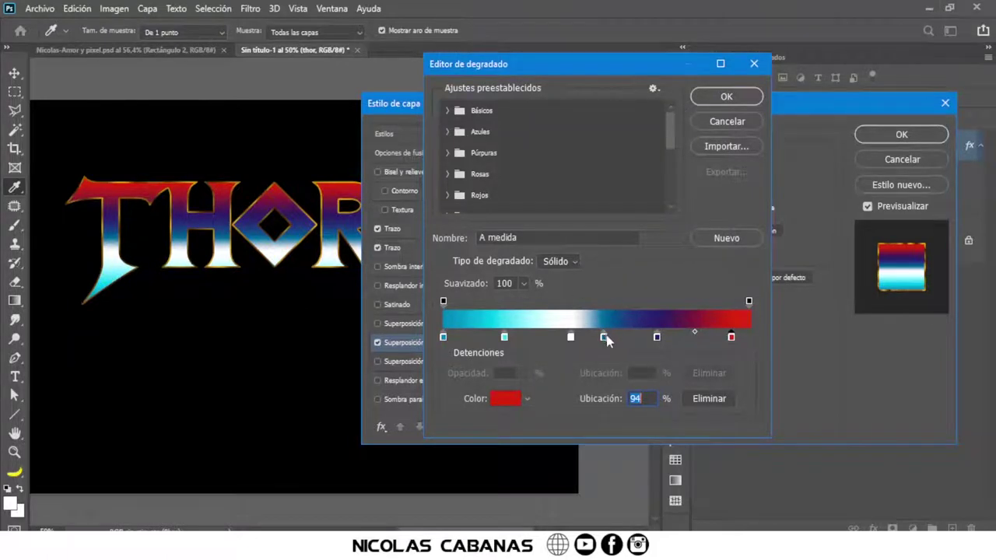
mouse_move(602, 337)
mouse_down()
mouse_move(619, 338)
mouse_move(585, 338)
mouse_move(635, 338)
mouse_move(555, 332)
mouse_up()
click(570, 338)
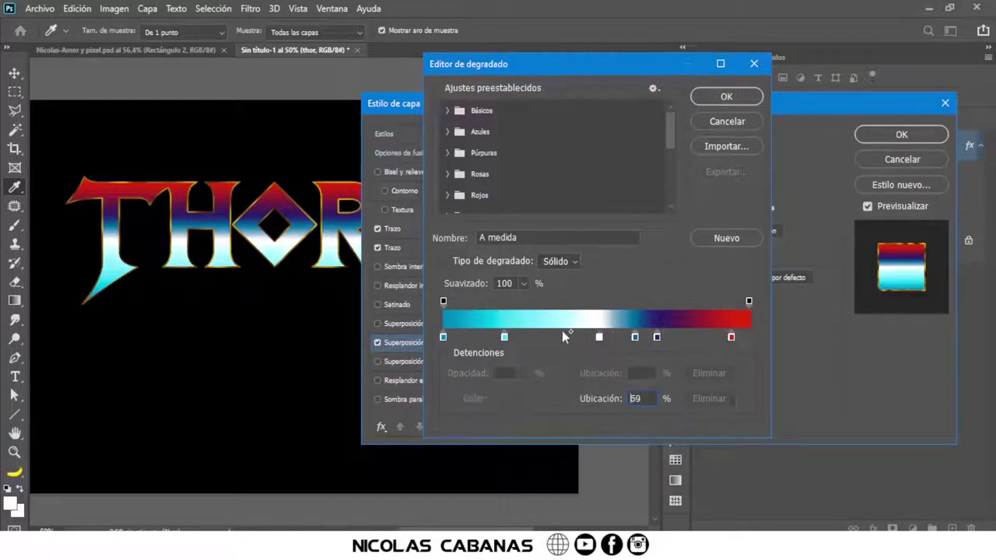
mouse_move(657, 337)
mouse_down()
mouse_move(675, 337)
mouse_move(659, 337)
mouse_up()
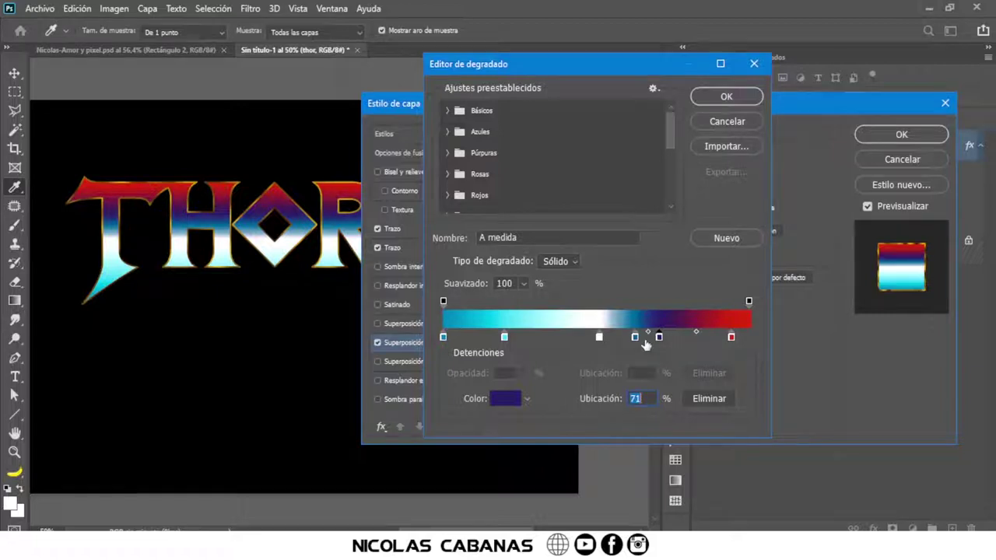
click(727, 97)
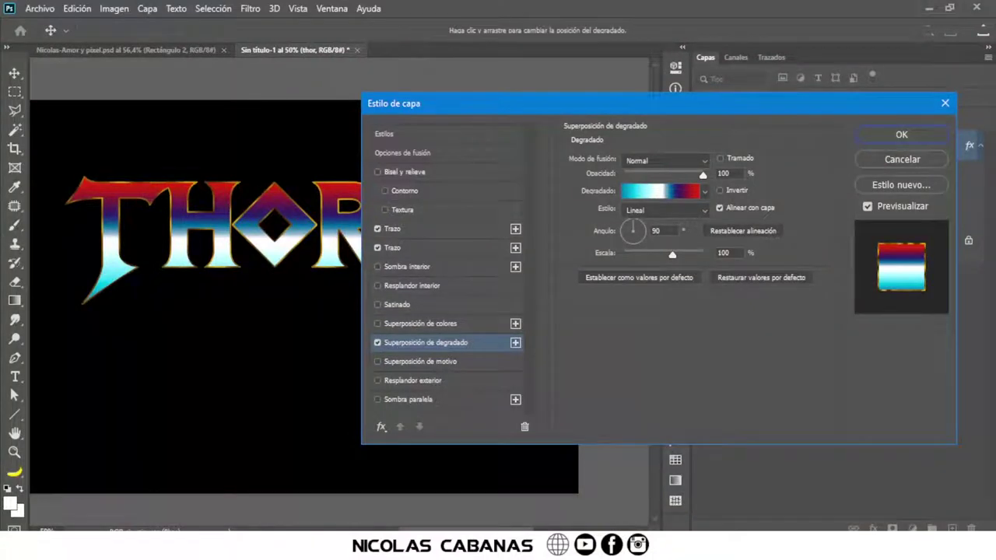
Step: Turn on Invertir so the gradient runs cyan at top to red at bottom
key(Return)
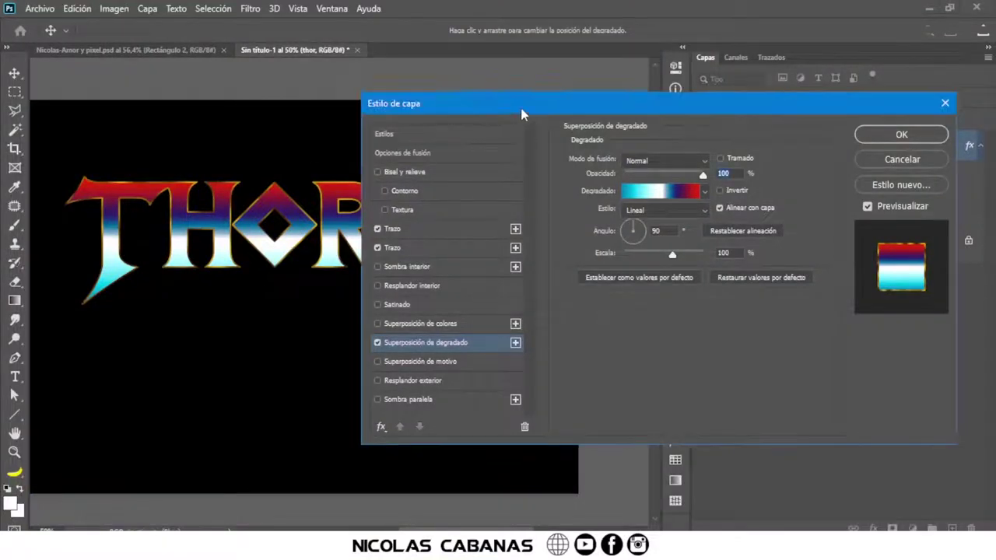
click(724, 180)
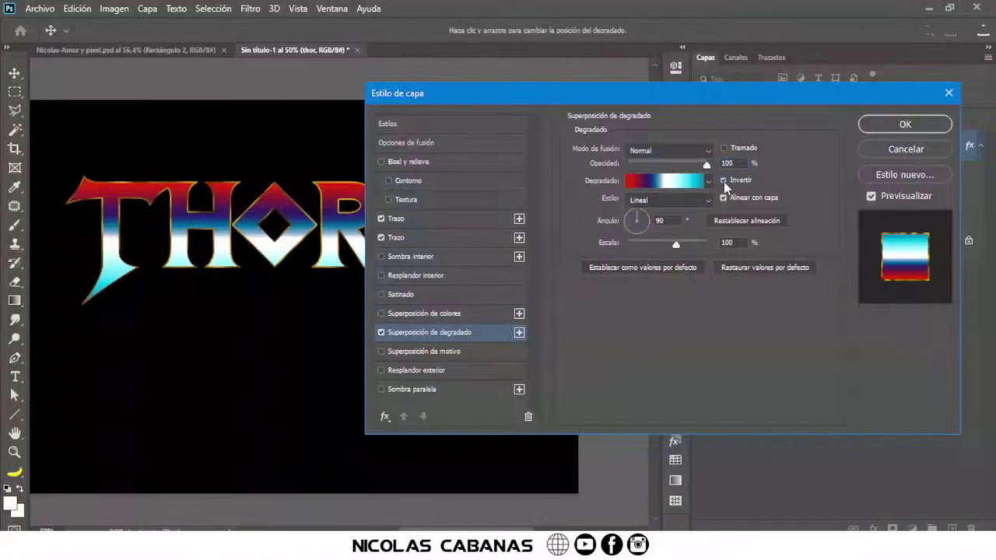
click(663, 185)
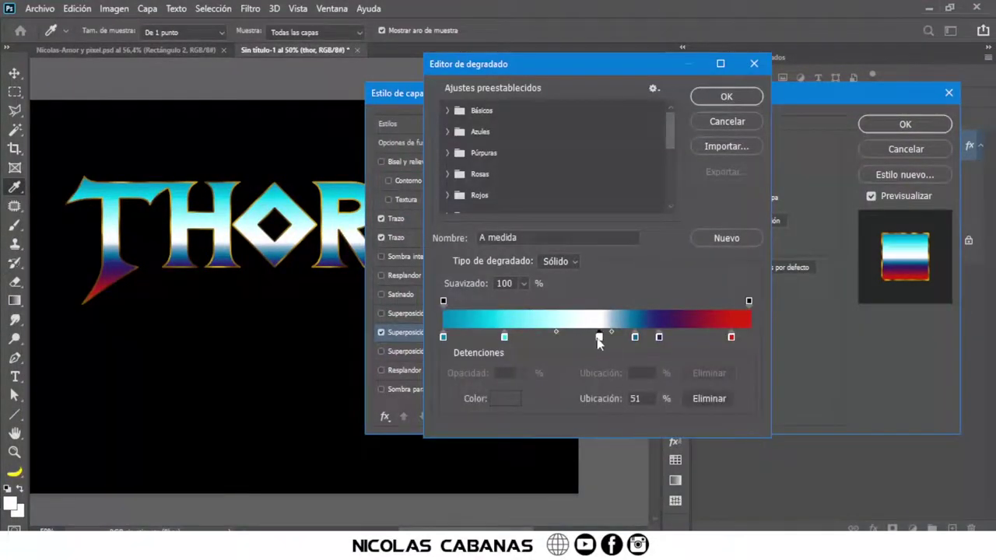
Step: Tighten the bands: white stop to 32%, dark purple to 57%, red to 80%, and apply
drag(596, 337, 566, 338)
mouse_move(635, 340)
mouse_down()
mouse_move(612, 339)
mouse_move(646, 340)
mouse_move(599, 340)
mouse_move(640, 340)
mouse_up()
click(659, 339)
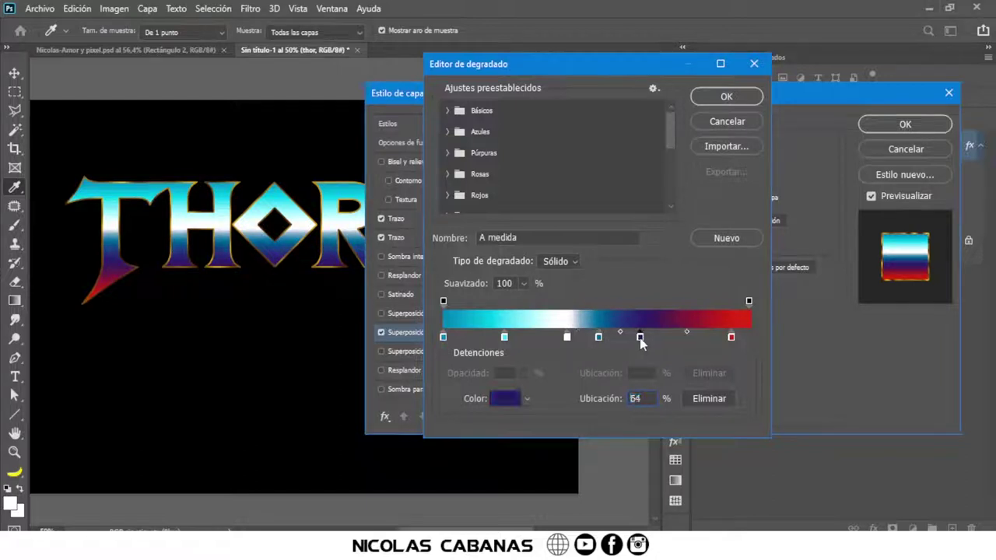
drag(568, 338, 557, 338)
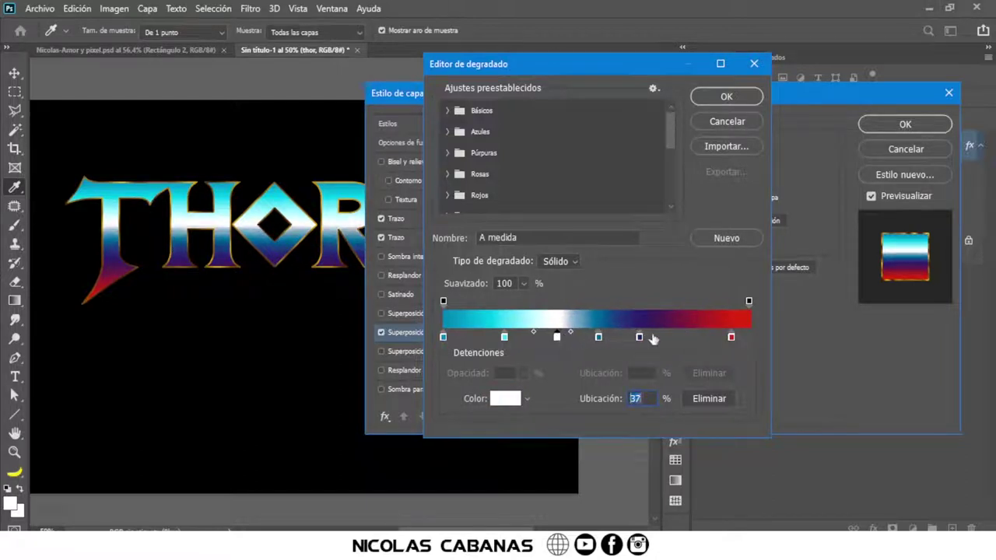
drag(730, 338, 711, 338)
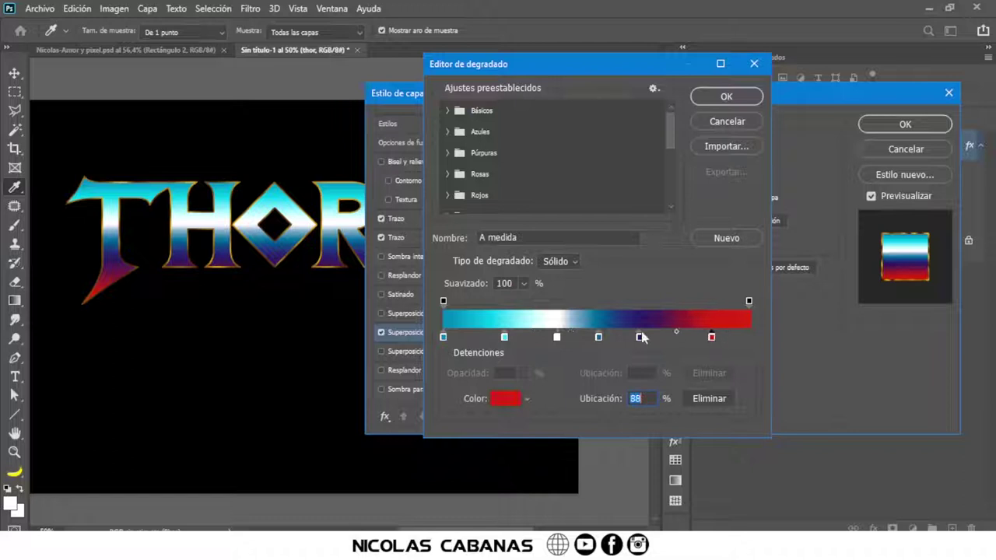
mouse_move(556, 338)
mouse_down()
mouse_move(542, 338)
mouse_move(597, 338)
mouse_move(559, 337)
mouse_up()
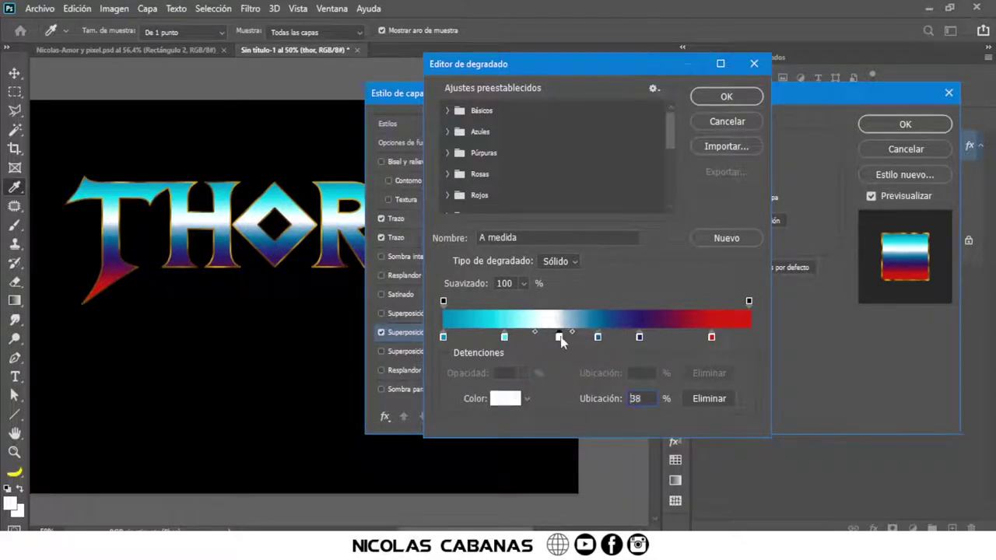
drag(640, 338, 629, 337)
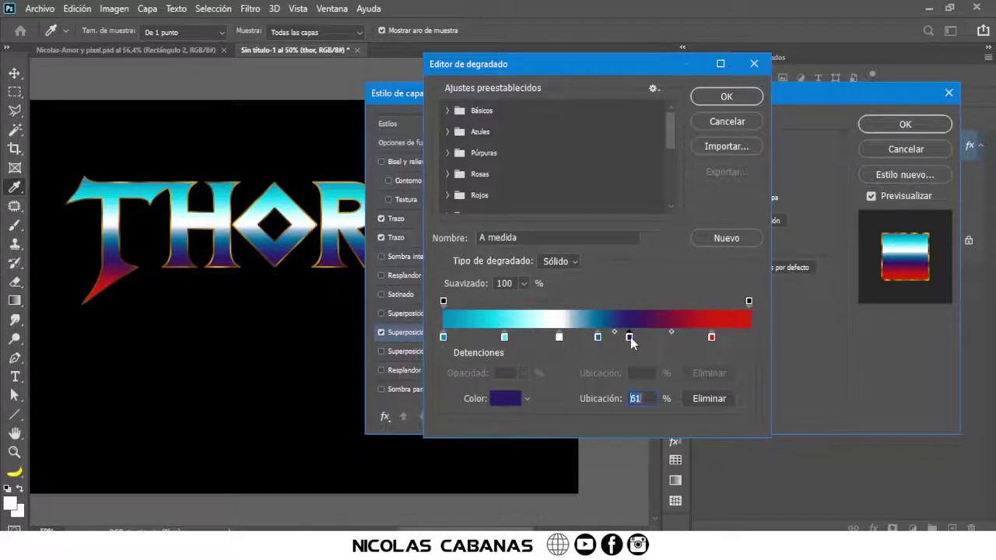
drag(711, 340, 688, 340)
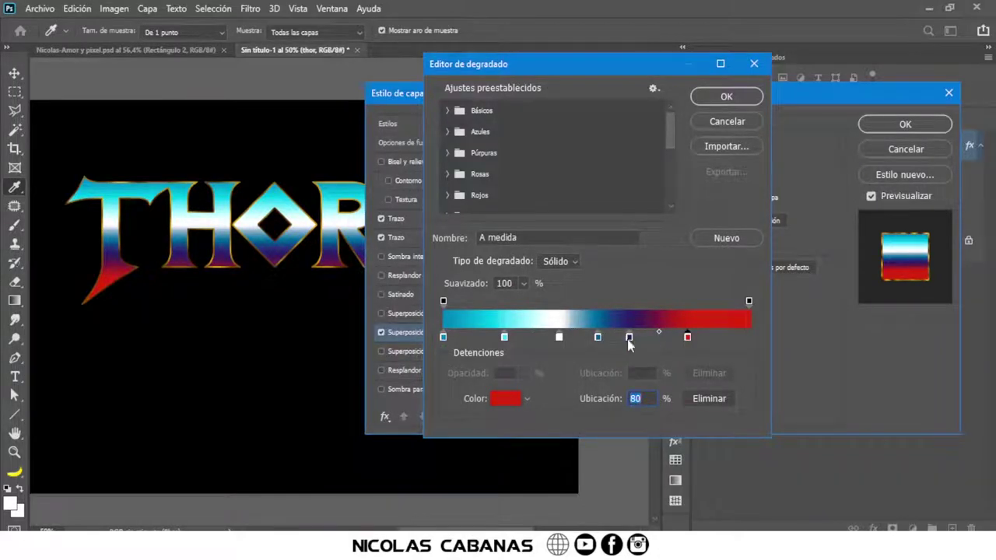
drag(629, 339, 620, 339)
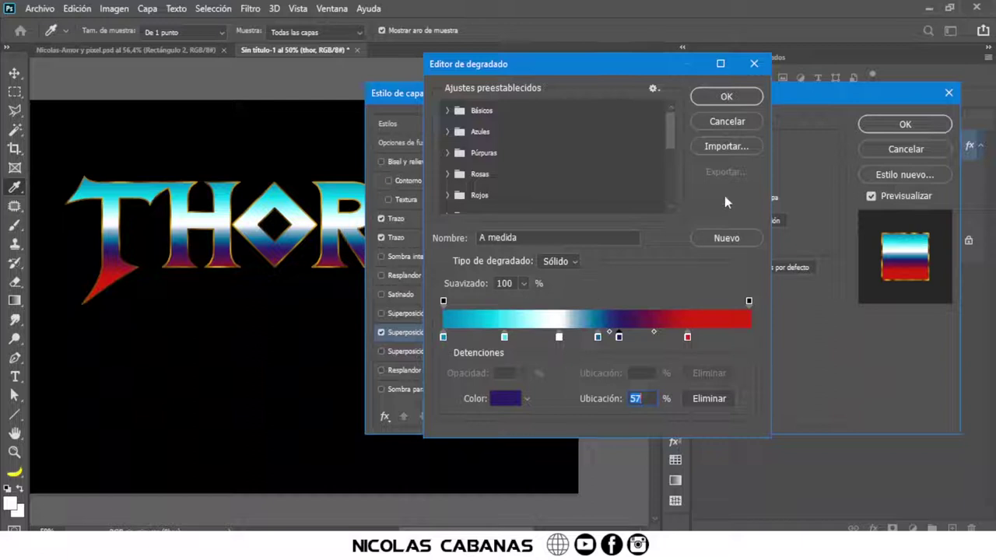
click(715, 98)
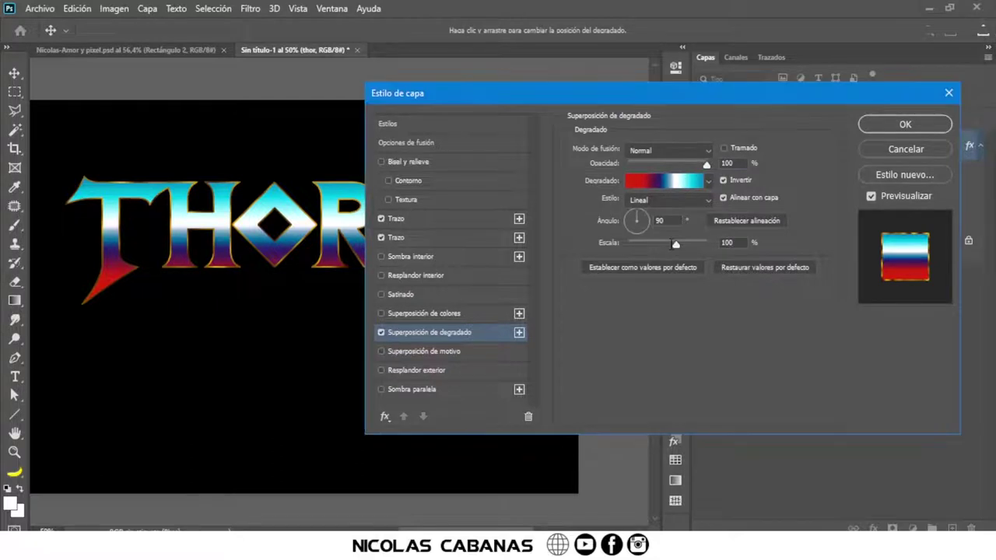
Step: Reduce the overlay scale to 61%, drag the bands into place within THOR, and apply
drag(675, 248, 655, 247)
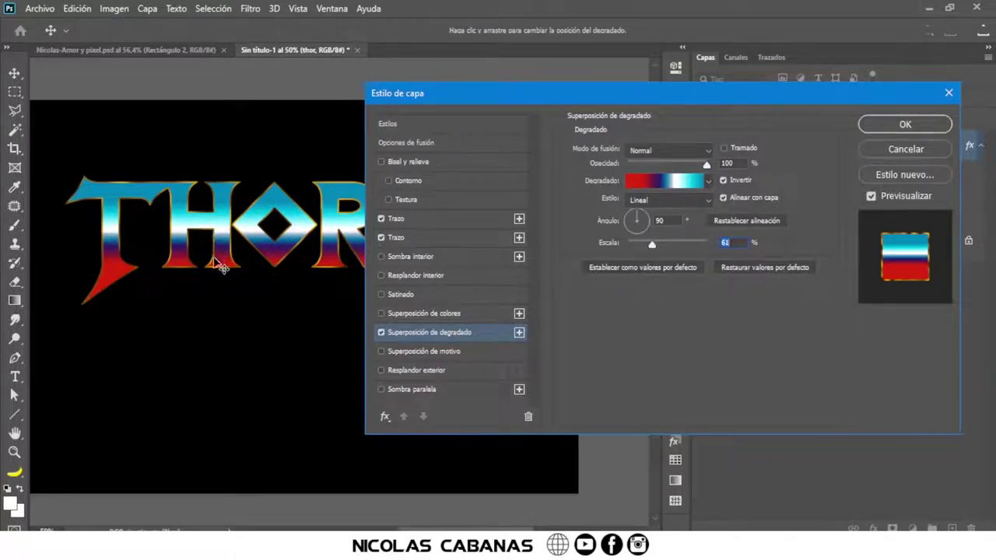
drag(220, 262, 221, 264)
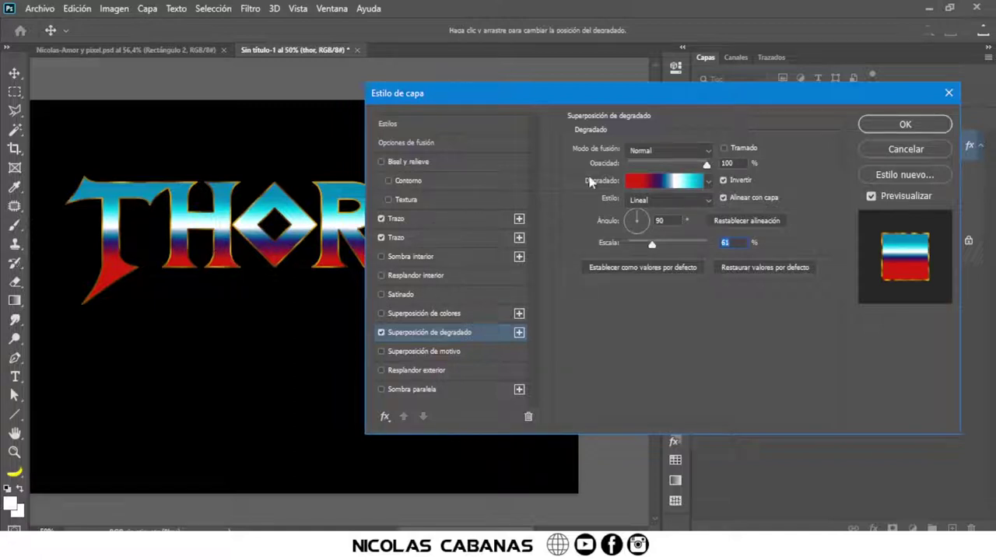
click(889, 123)
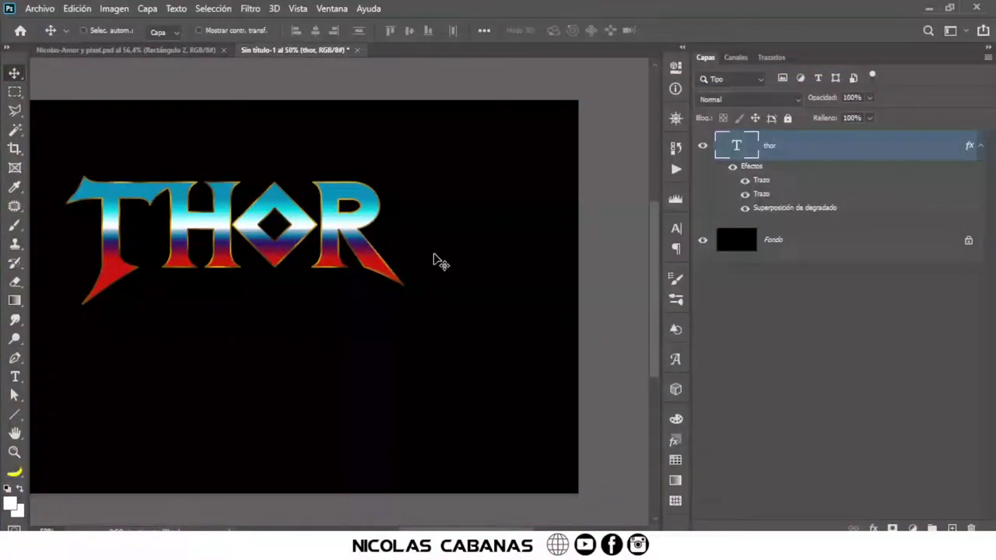
drag(245, 276, 360, 266)
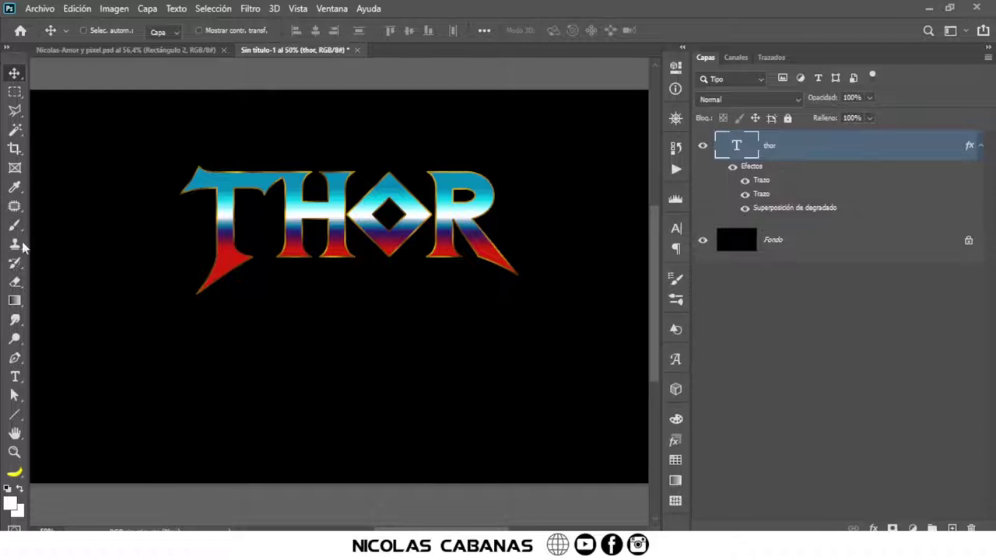
Step: Type the subtitle below THOR, size it to 62.76 pt, and correct the first word to 'Amor'
click(15, 376)
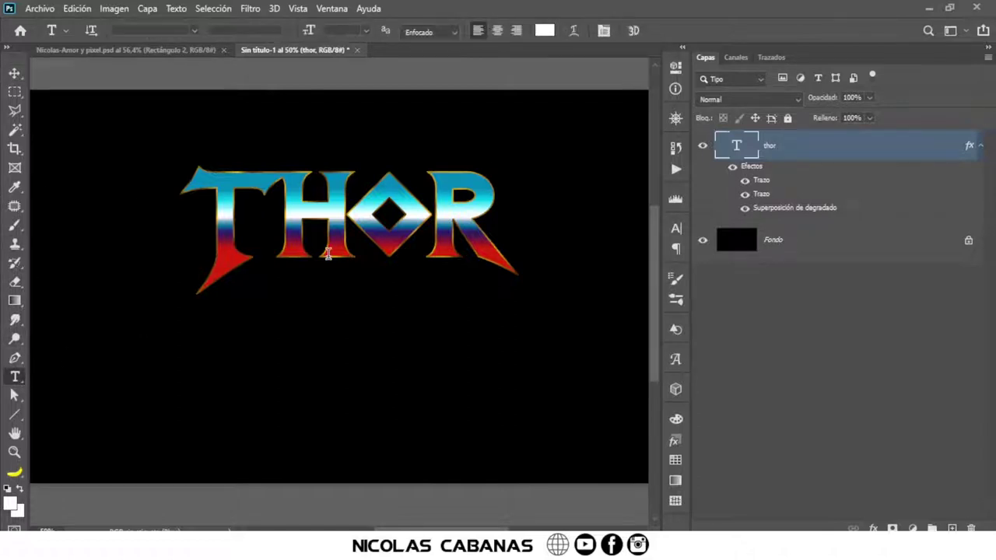
click(363, 400)
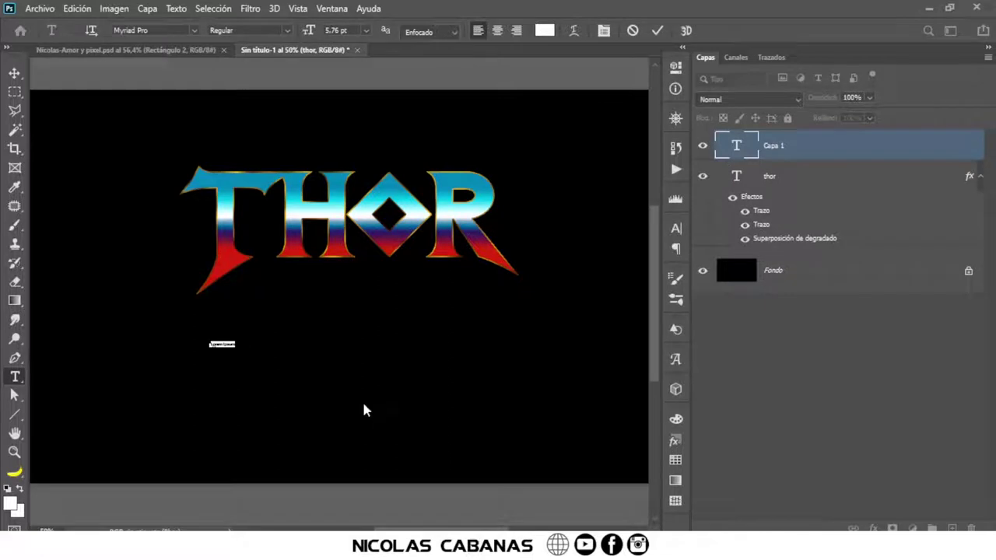
text(and thun)
click(226, 10)
click(237, 25)
drag(309, 30, 359, 35)
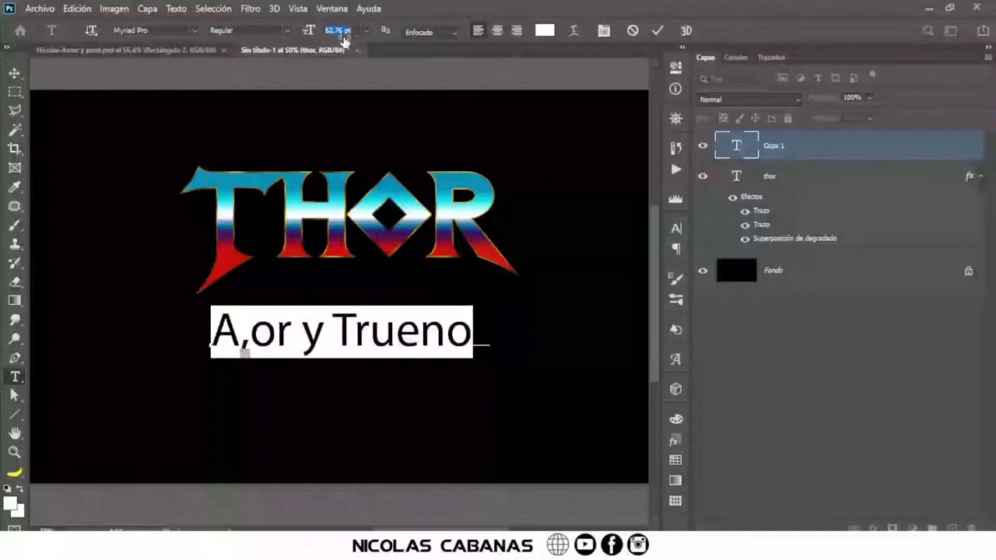
click(241, 330)
drag(250, 330, 242, 331)
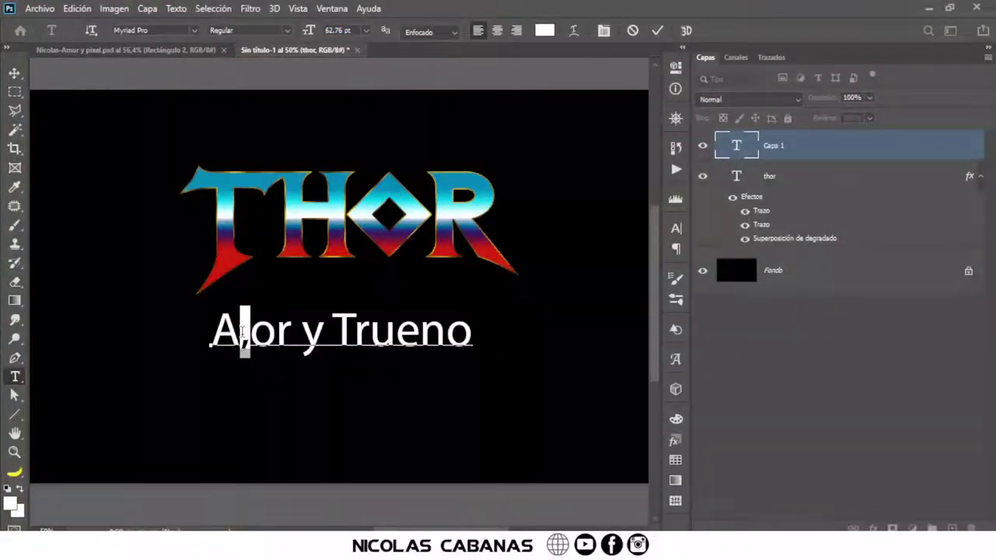
text(m)
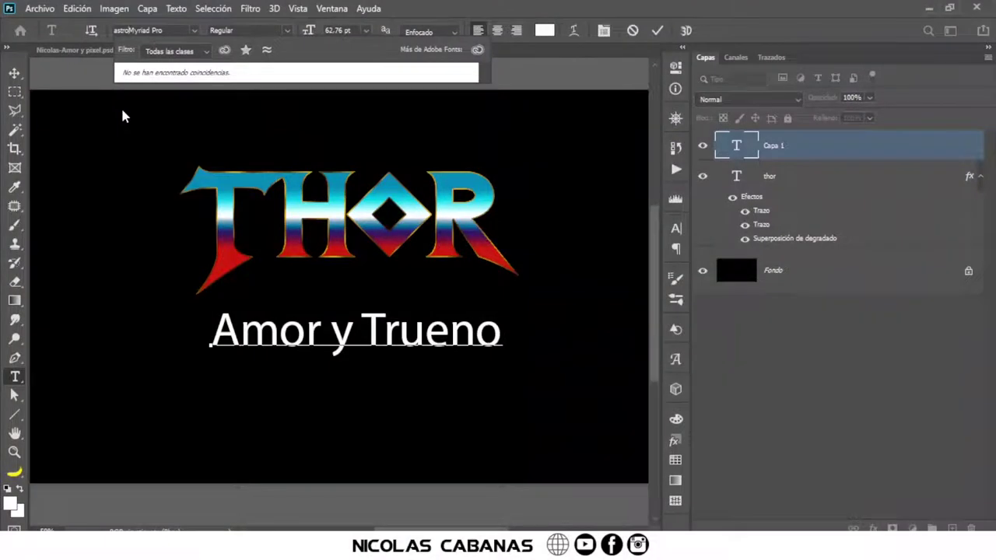
Step: Change the subtitle font to 000 Astounder Squared TB Regular
key(ctrl+a)
key(BackSpace)
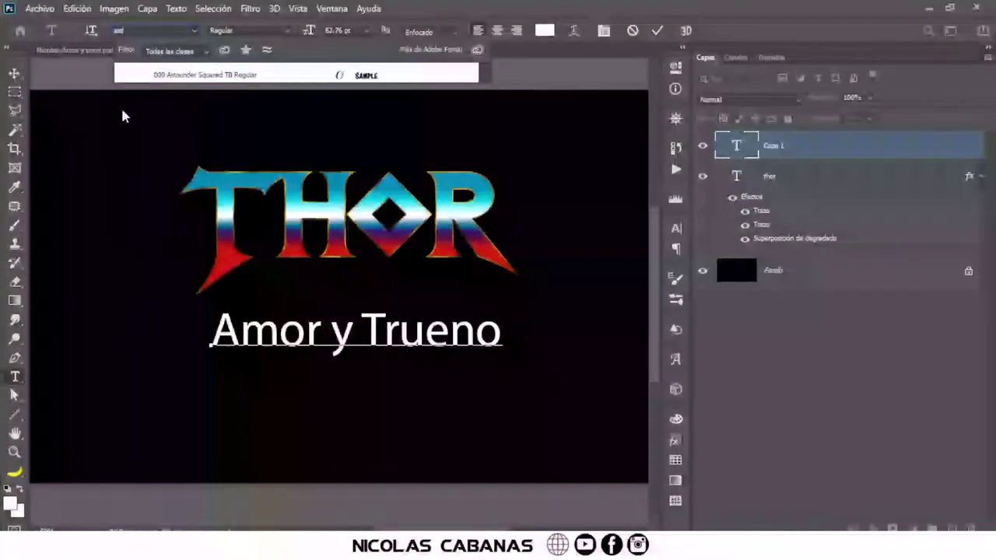
click(183, 79)
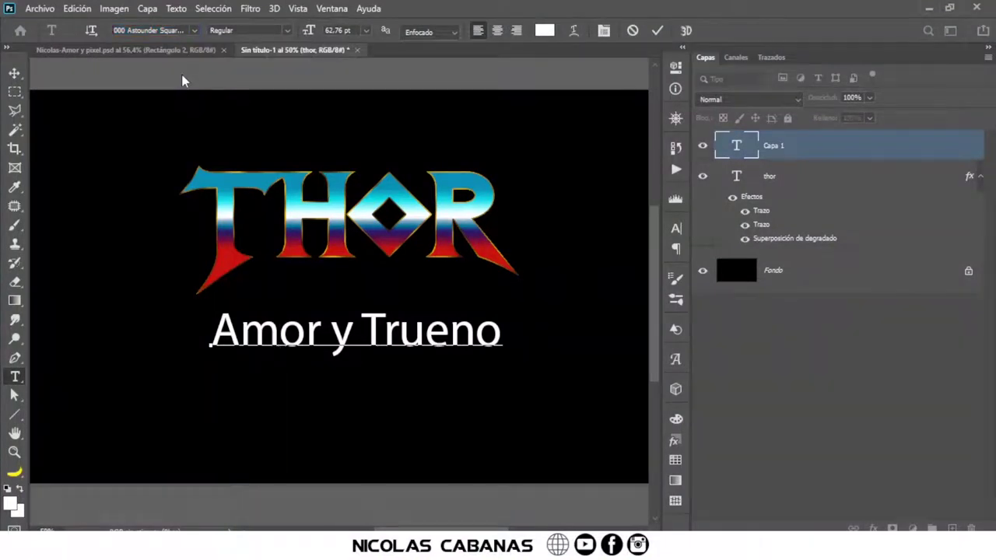
drag(212, 331, 659, 323)
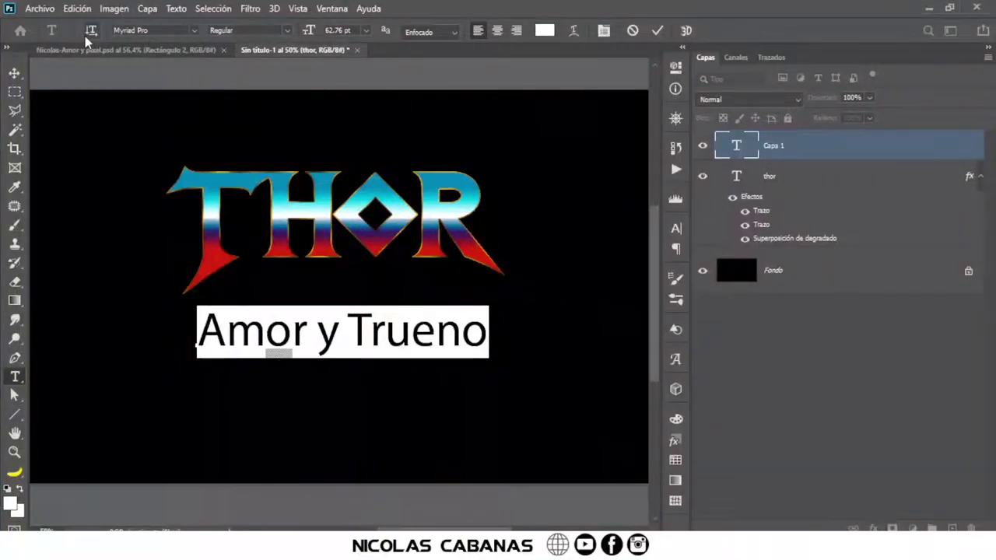
key(BackSpace)
key(BackSpace)
key(BackSpace)
key(BackSpace)
key(BackSpace)
key(BackSpace)
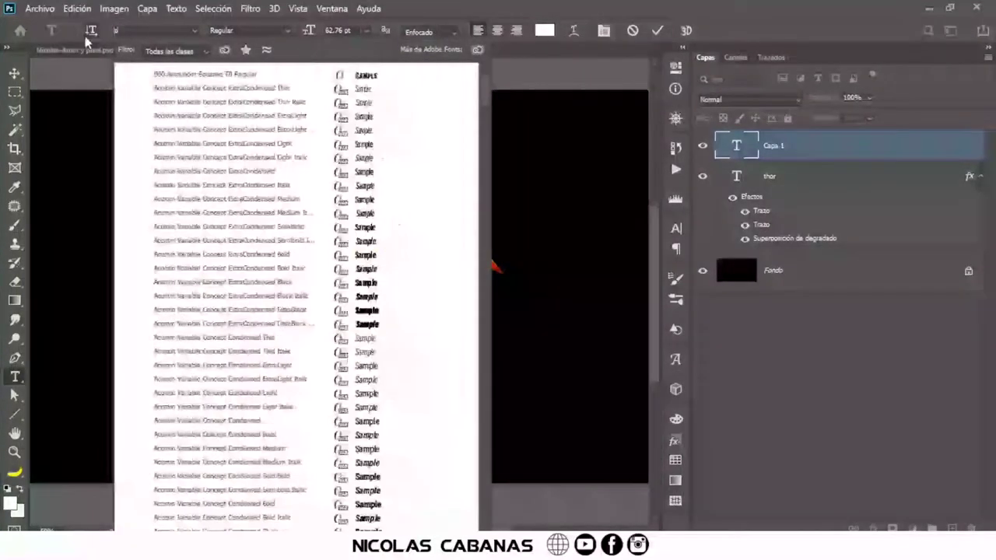
text(st)
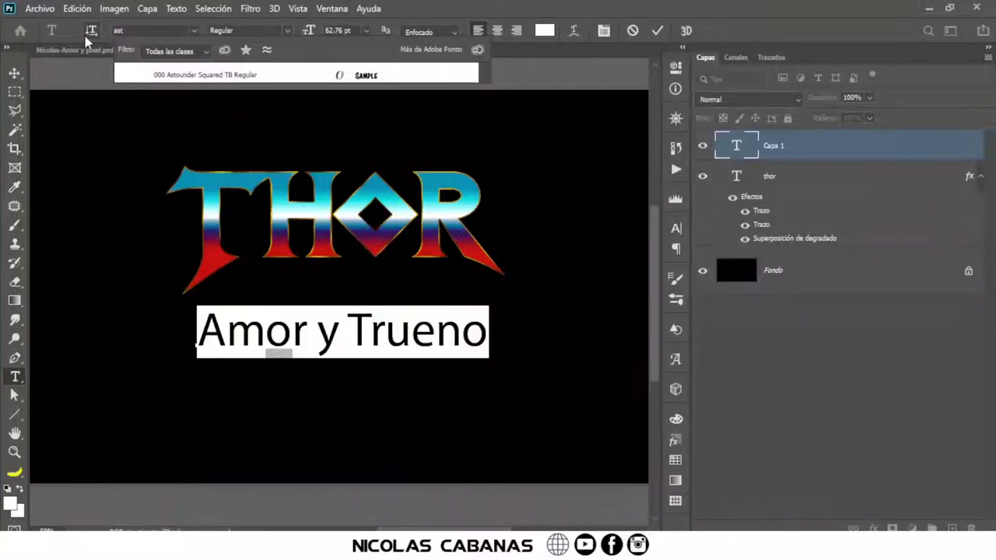
key(Escape)
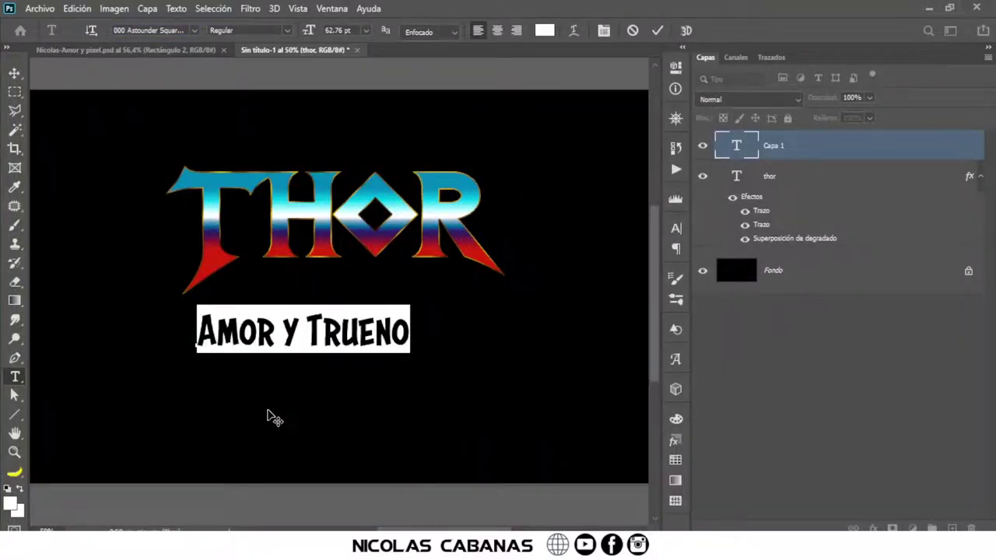
Step: Move the subtitle up just under THOR and enlarge it to 63.76 pt
drag(267, 413, 305, 382)
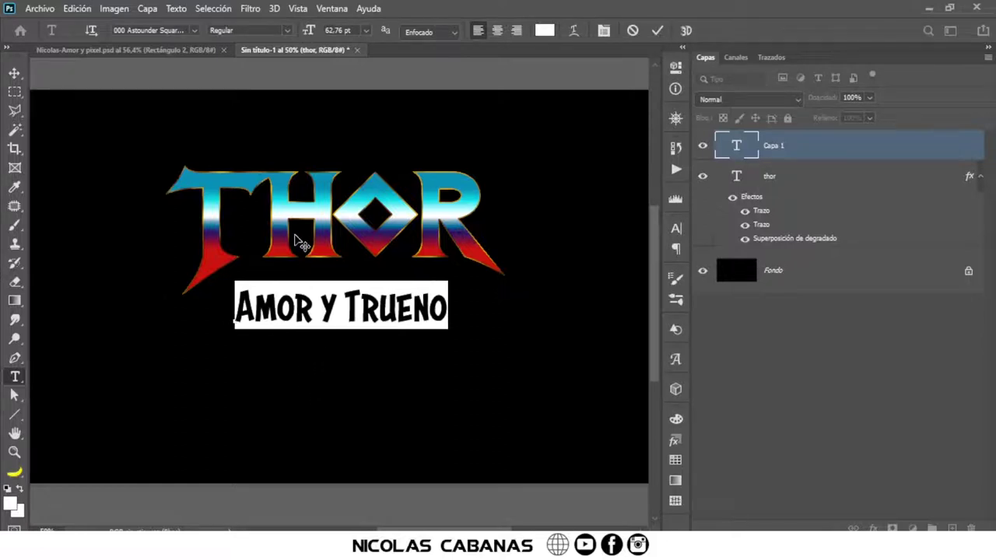
scroll(303, 238, up, 3)
scroll(329, 244, up, 2)
drag(312, 31, 304, 31)
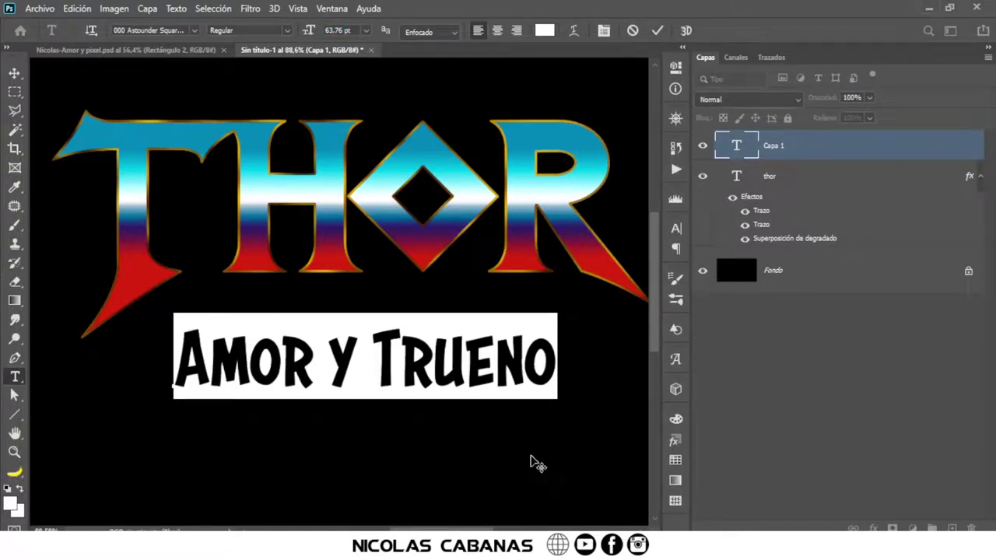
scroll(438, 436, down, 1)
scroll(443, 431, down, 1)
click(383, 391)
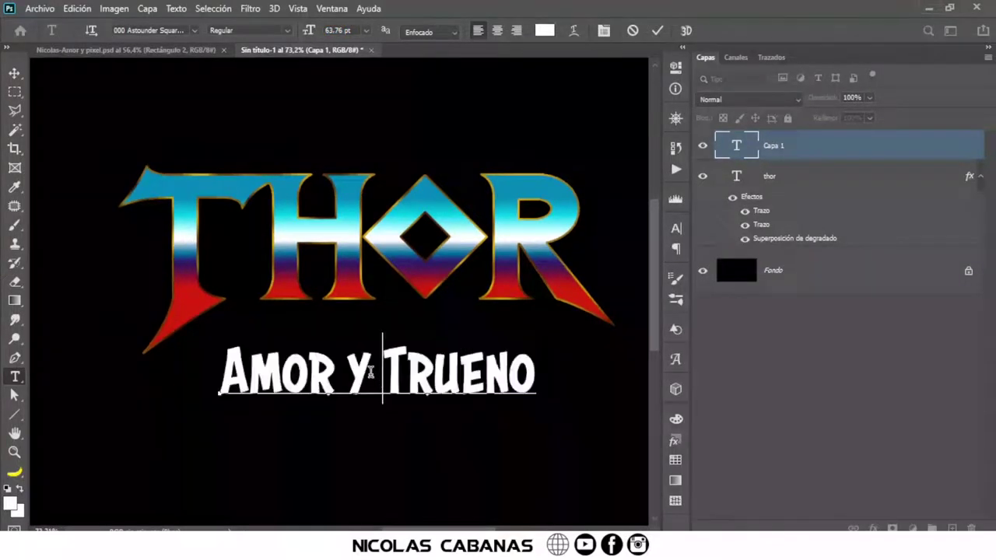
scroll(440, 397, up, 1)
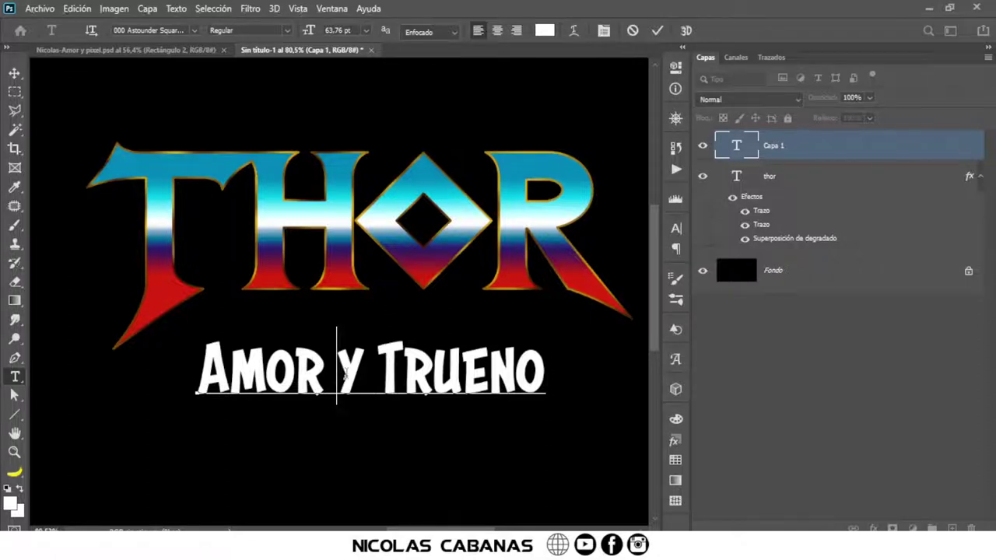
Step: Shrink the word 'y' in the subtitle and lower it slightly
double_click(350, 372)
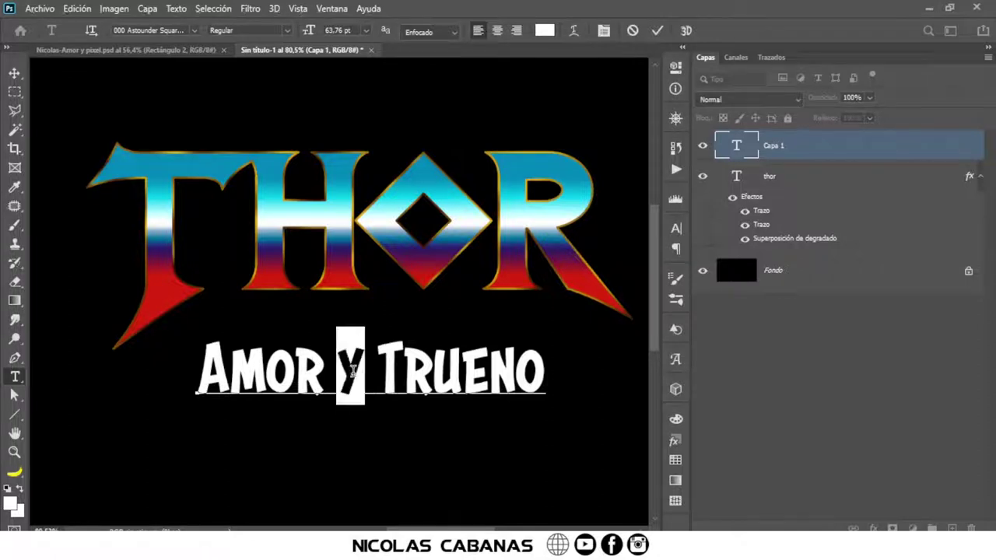
click(675, 228)
drag(518, 260, 504, 262)
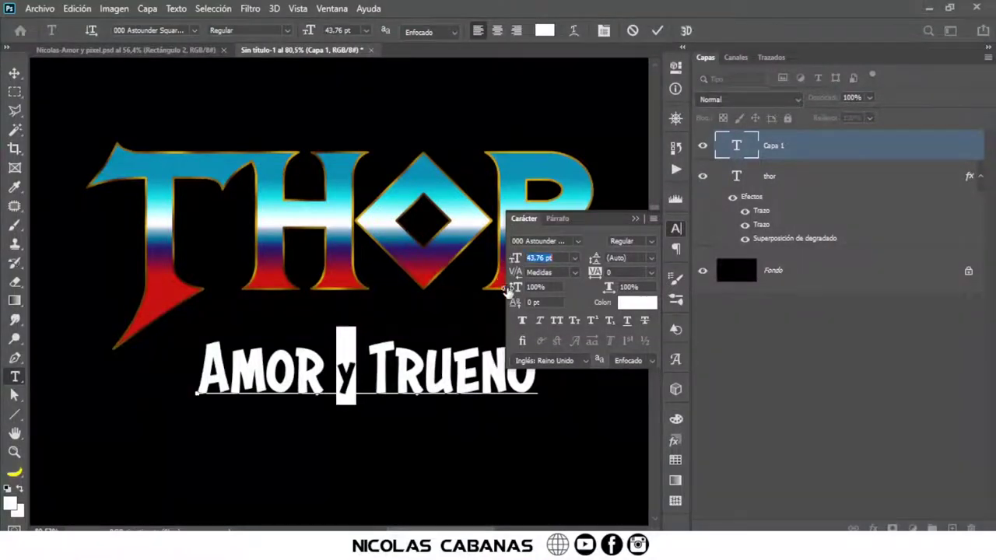
drag(511, 303, 525, 306)
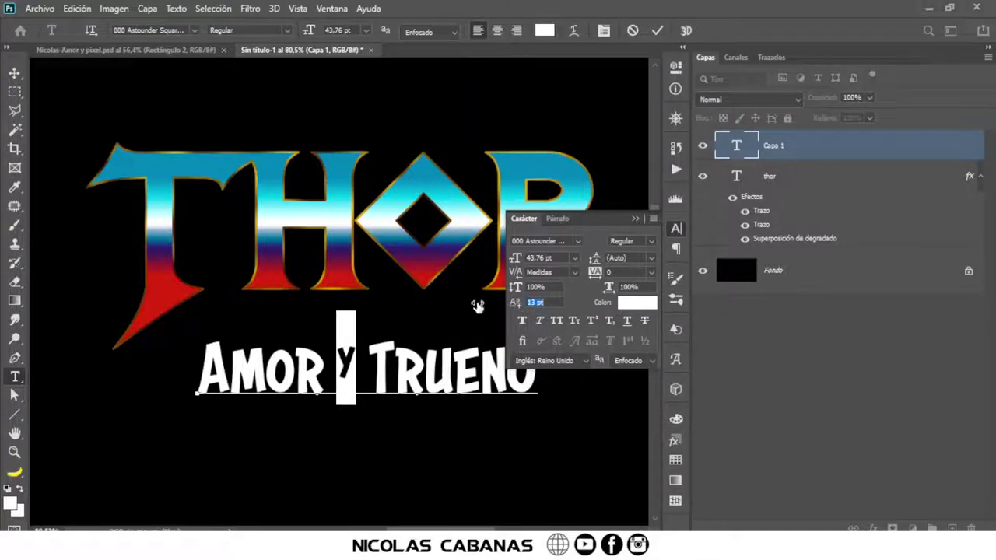
click(294, 358)
Step: Enlarge the A of Amor and set the T of Trueno to 87 pt
drag(227, 368, 200, 370)
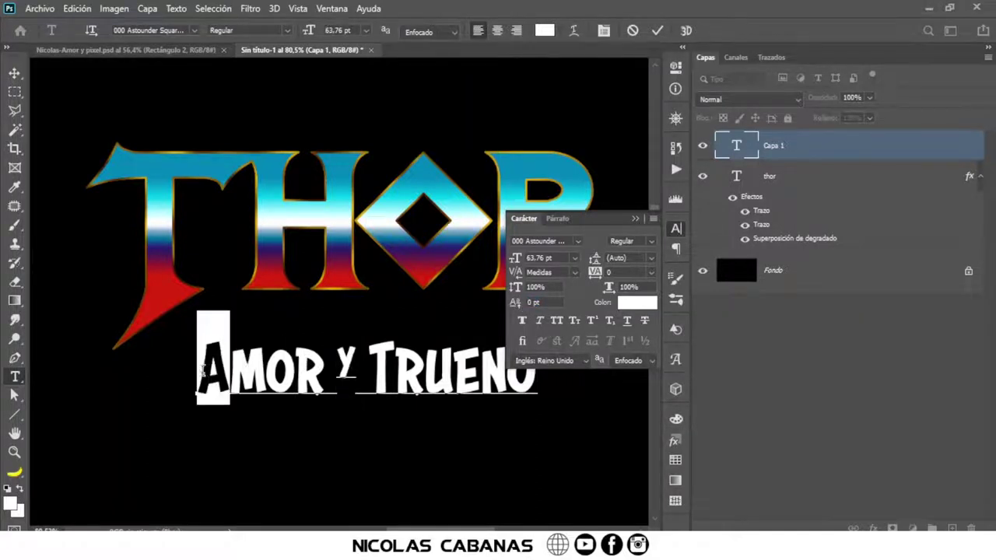
drag(520, 262, 538, 262)
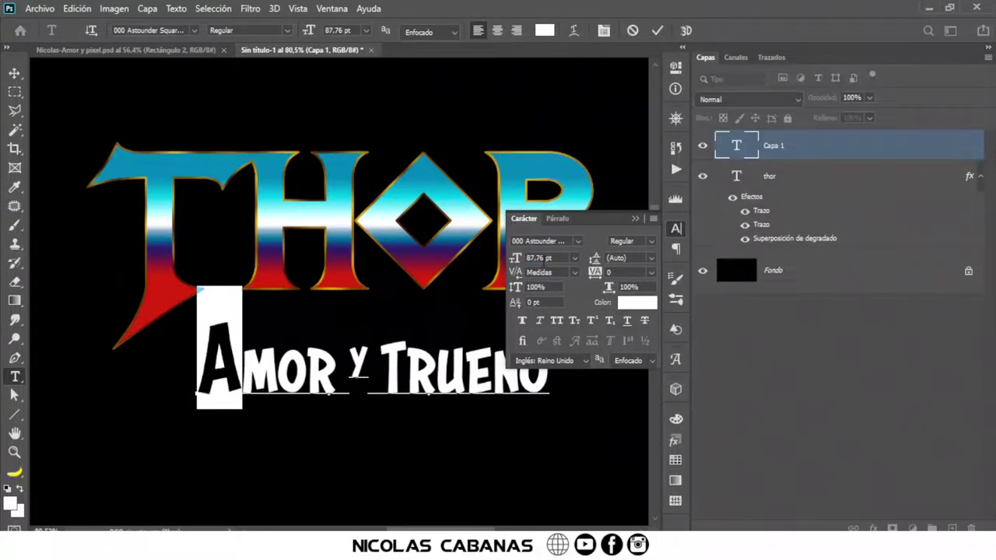
text(8)
click(367, 346)
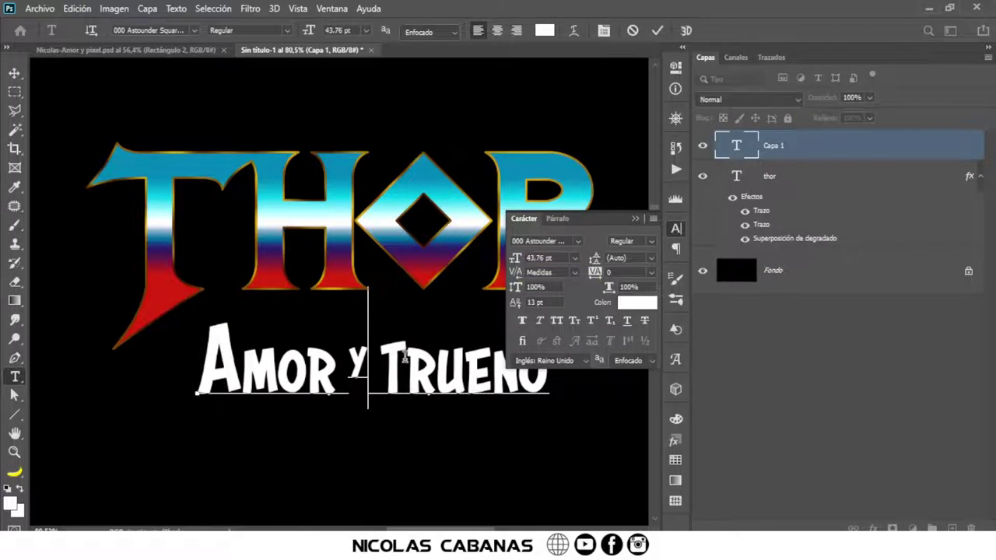
key(shift+Right)
click(516, 260)
text(87)
key(Return)
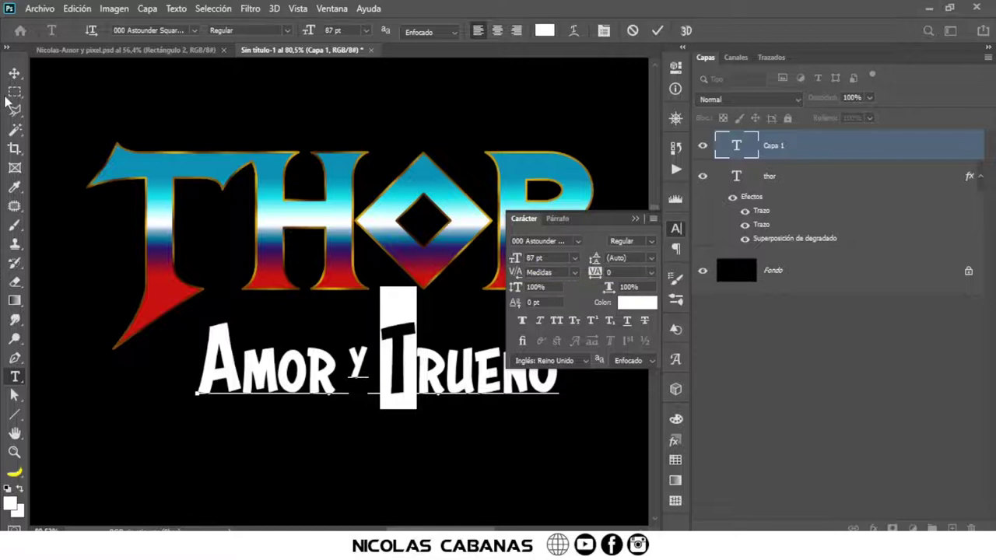
Step: Nudge the subtitle into place and tighten the letter spacing of Amor y Trueno
click(14, 73)
drag(351, 407, 347, 405)
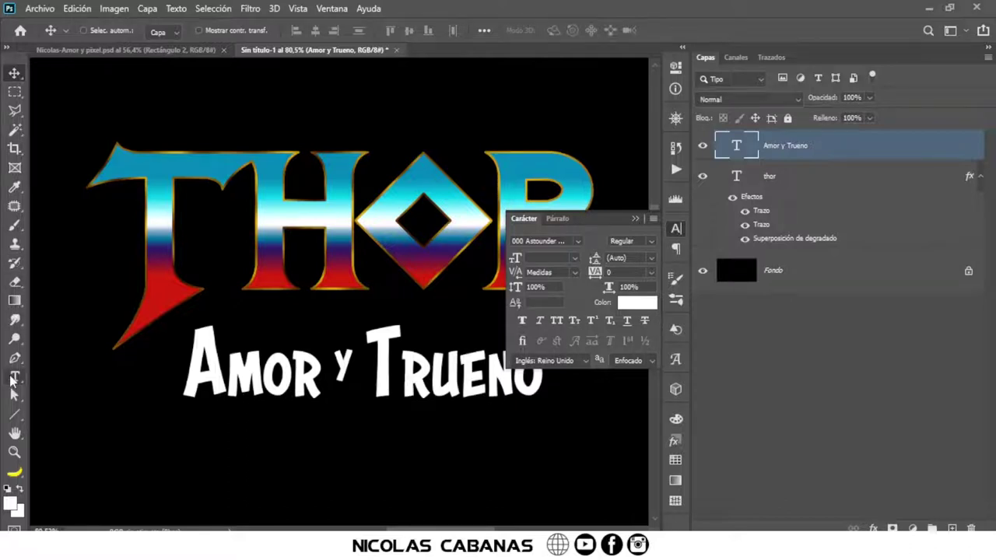
click(13, 378)
click(397, 372)
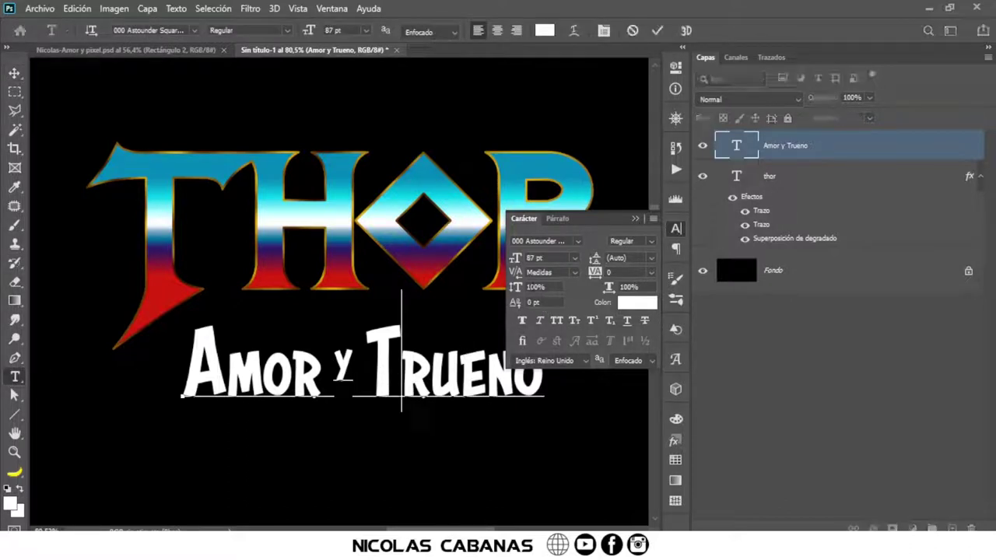
click(514, 273)
drag(515, 276, 513, 276)
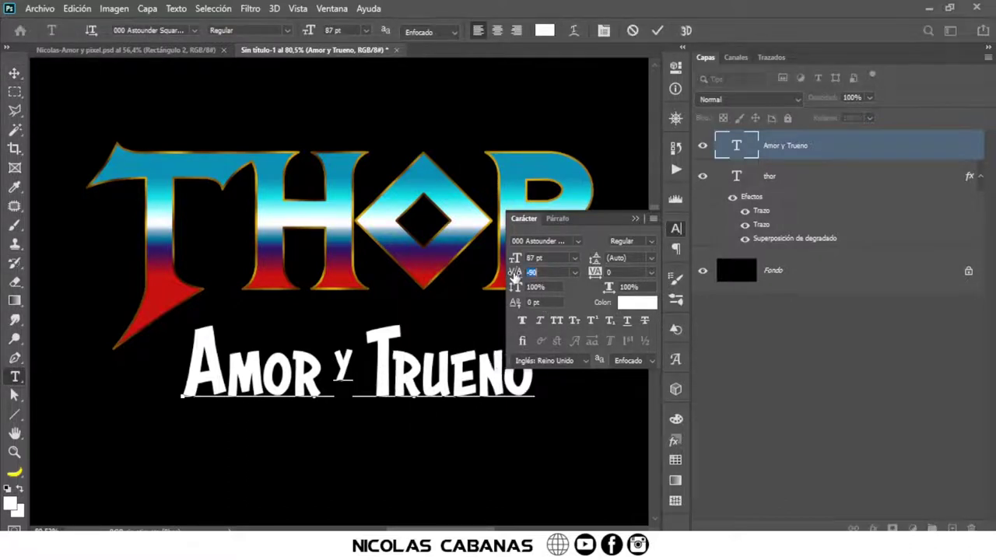
click(14, 73)
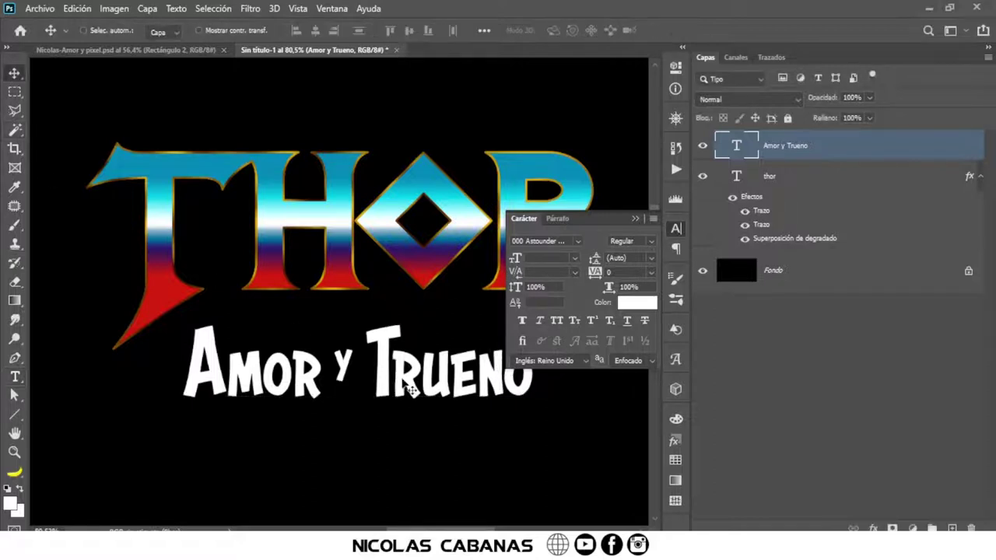
drag(410, 389, 416, 383)
Step: Set the initial A of Amor to 78 pt
key(t)
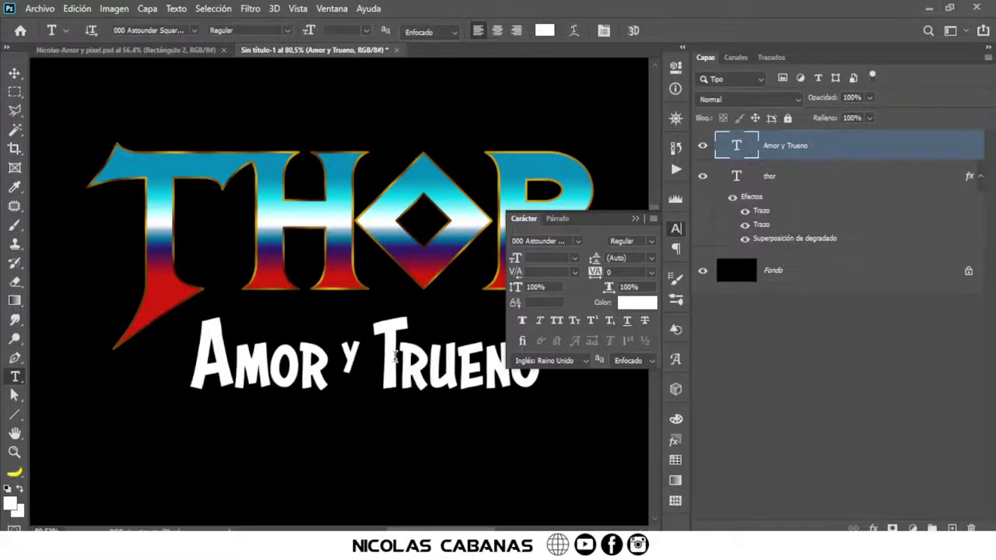
click(395, 355)
click(513, 260)
drag(510, 263, 506, 265)
drag(234, 358, 189, 359)
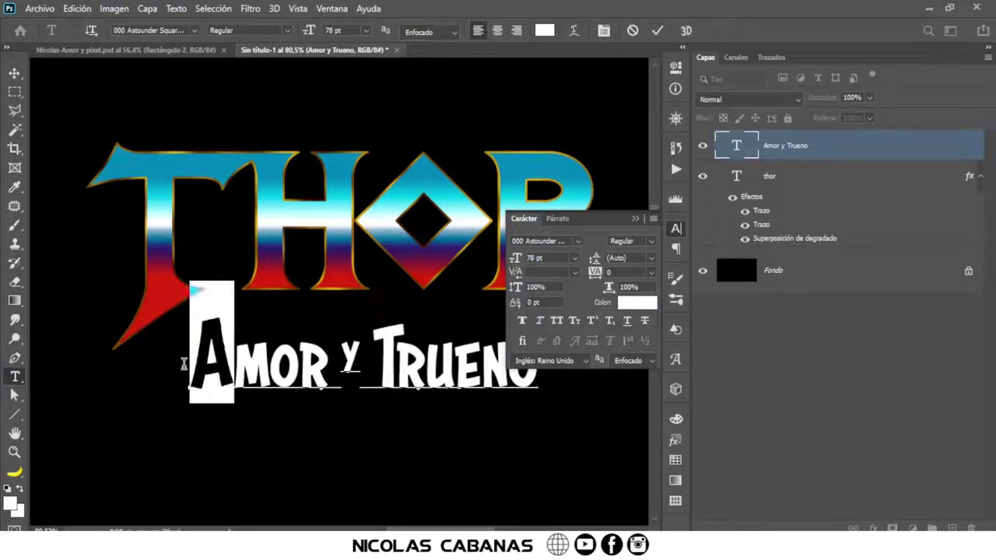
click(524, 260)
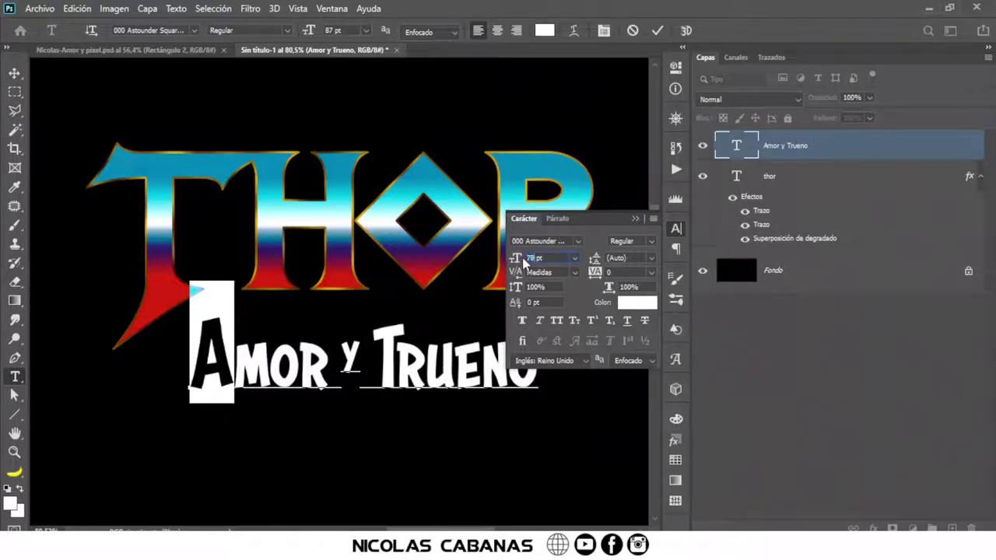
text(78)
key(Return)
Step: Centre the subtitle beneath THOR and close the Character panel
click(15, 72)
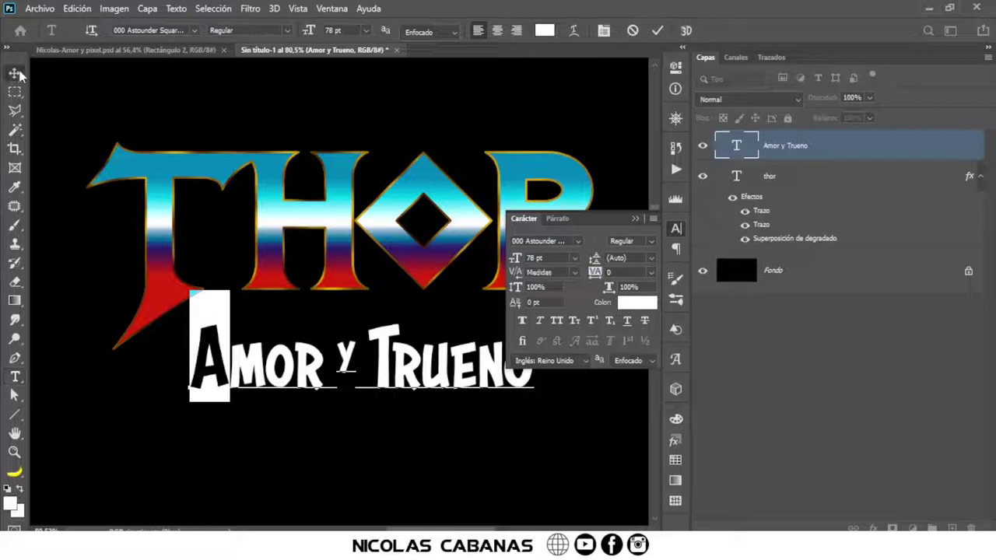
drag(311, 319, 319, 309)
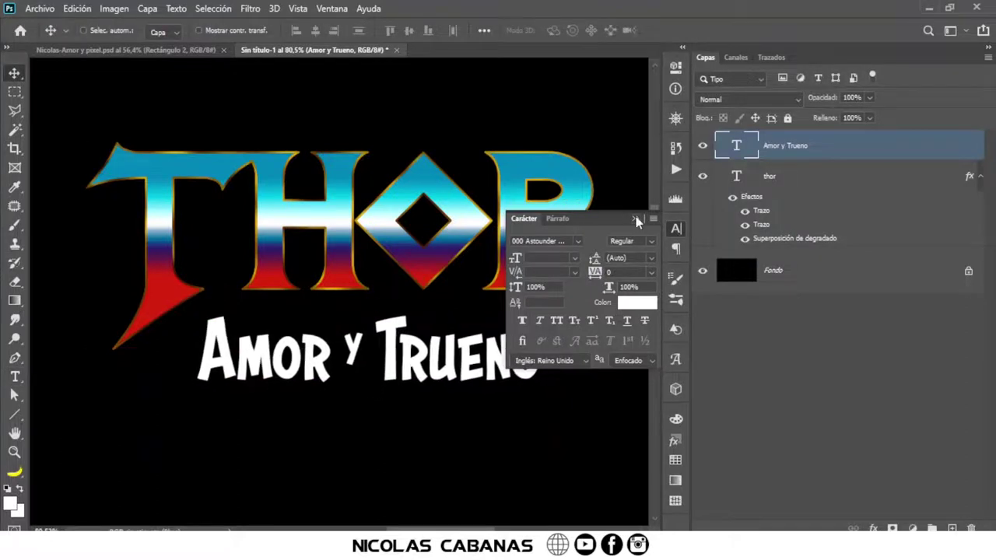
click(652, 210)
drag(471, 364, 465, 389)
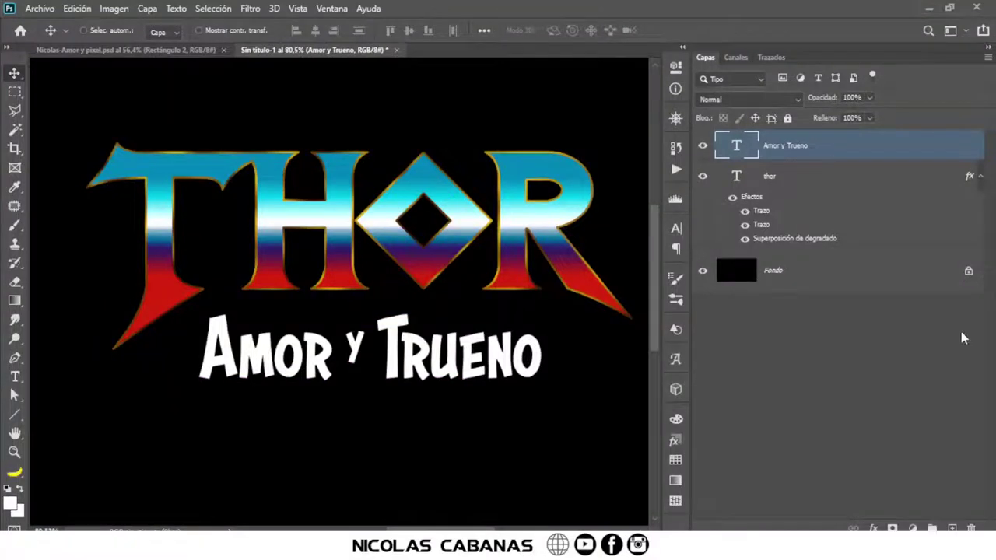
Step: Open the Blending Options for the Amor y Trueno subtitle layer from the Layer menu
click(152, 9)
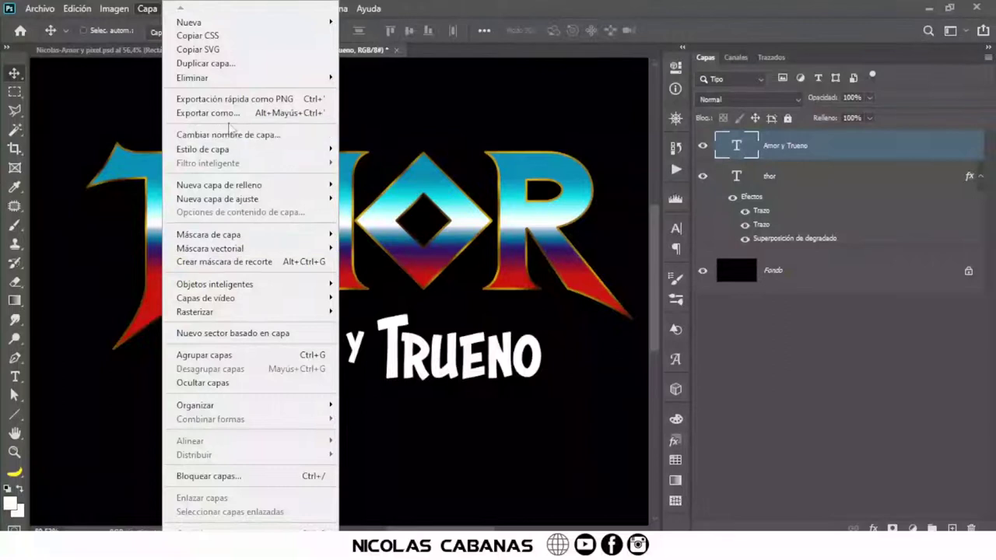
mouse_move(202, 149)
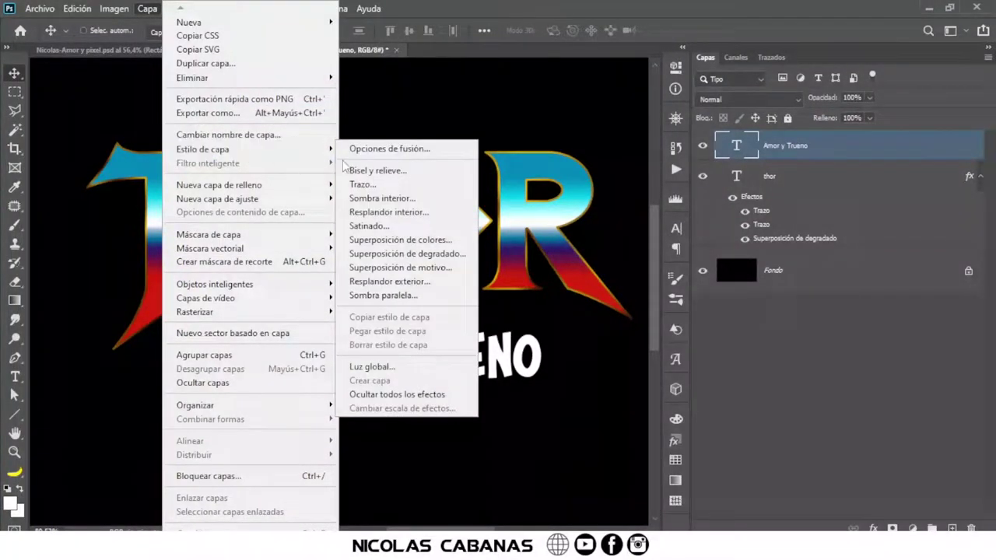
click(884, 527)
click(884, 527)
click(885, 527)
click(887, 388)
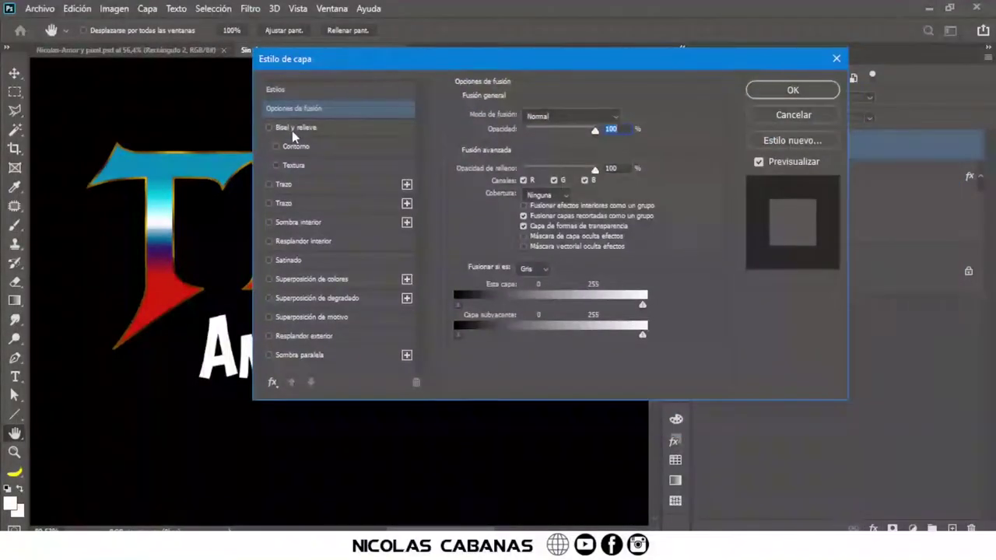
Step: Clear the subtitle's existing effects by applying the Default Style from Basic styles
click(291, 184)
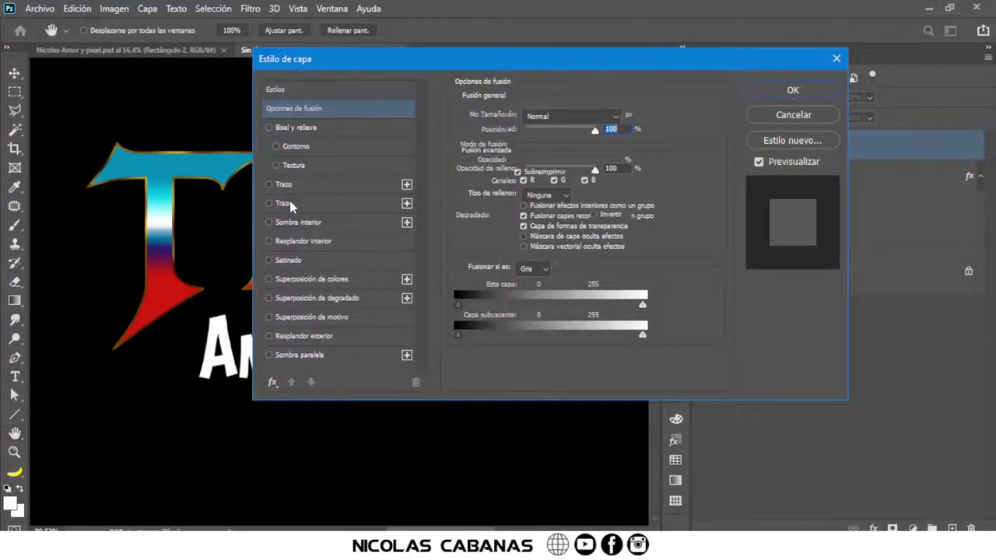
click(302, 93)
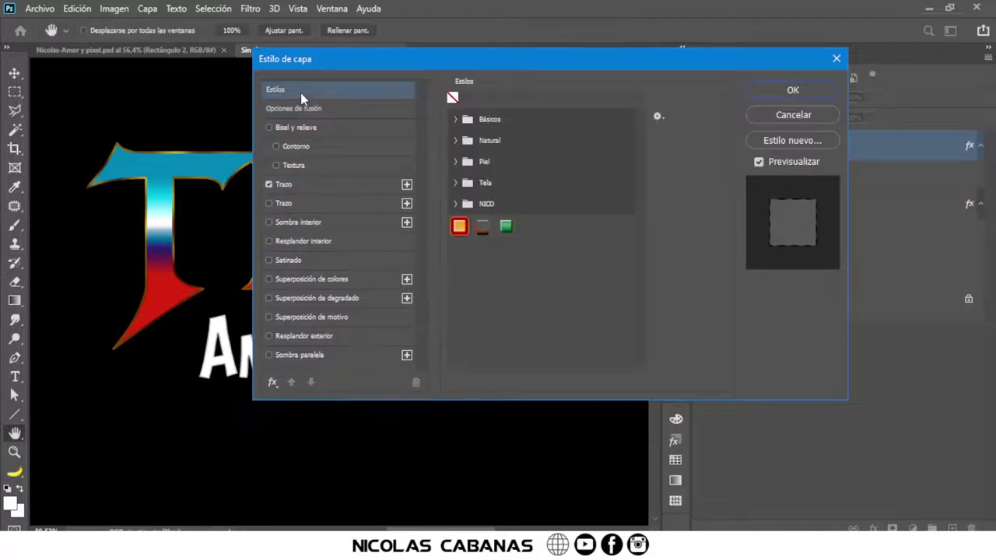
click(458, 119)
click(472, 139)
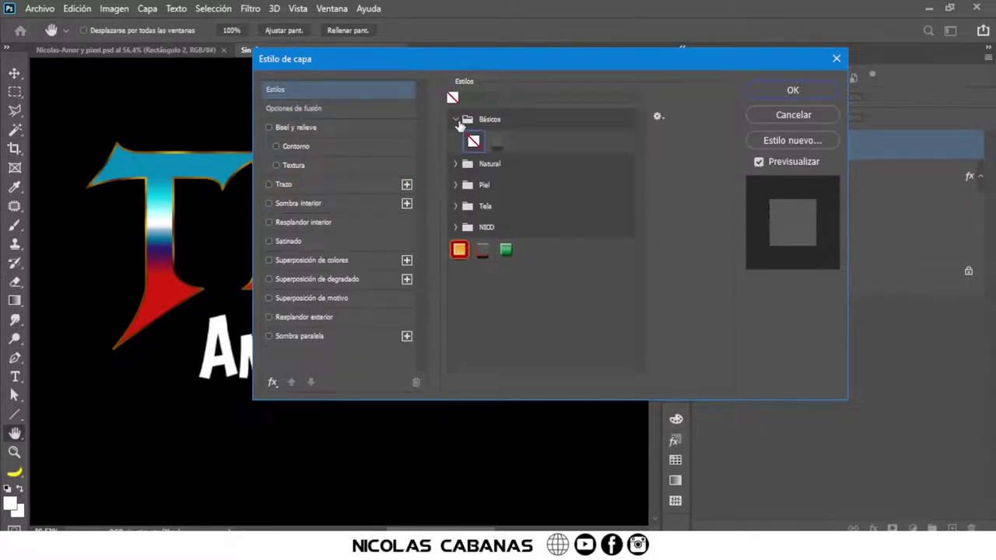
click(455, 118)
Step: Add a 2 px stroke in light cyan 81d9ee sampled from the THOR lettering
drag(445, 75, 605, 70)
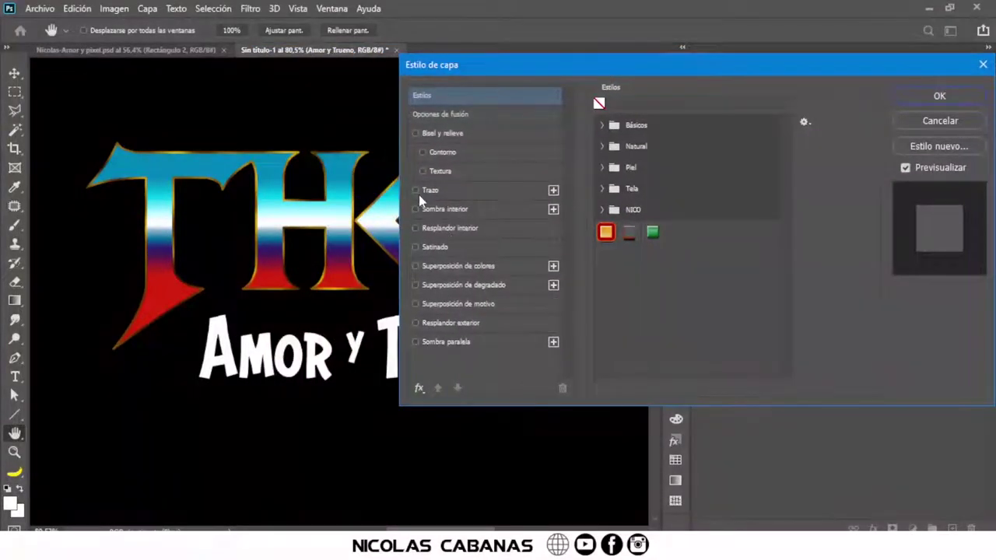
click(425, 193)
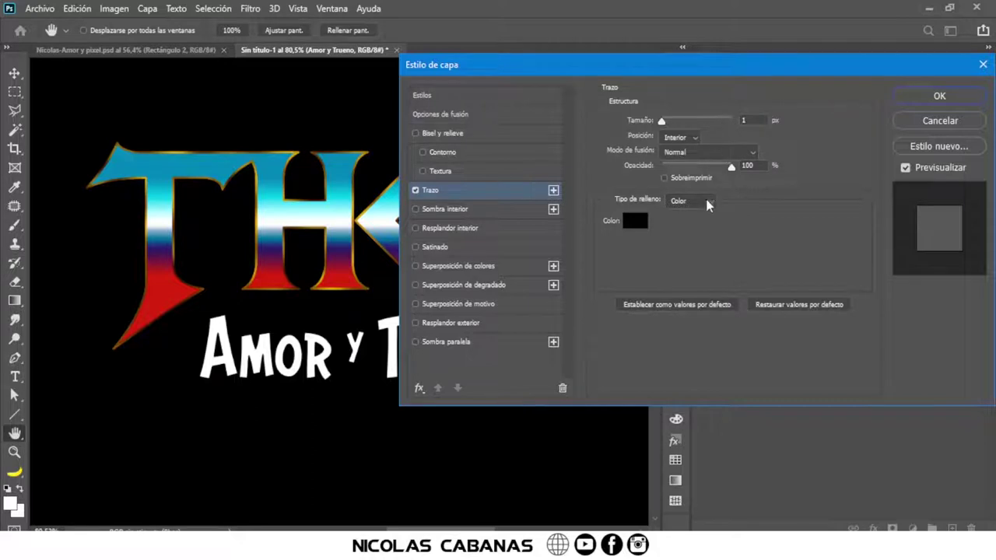
click(748, 120)
text(2)
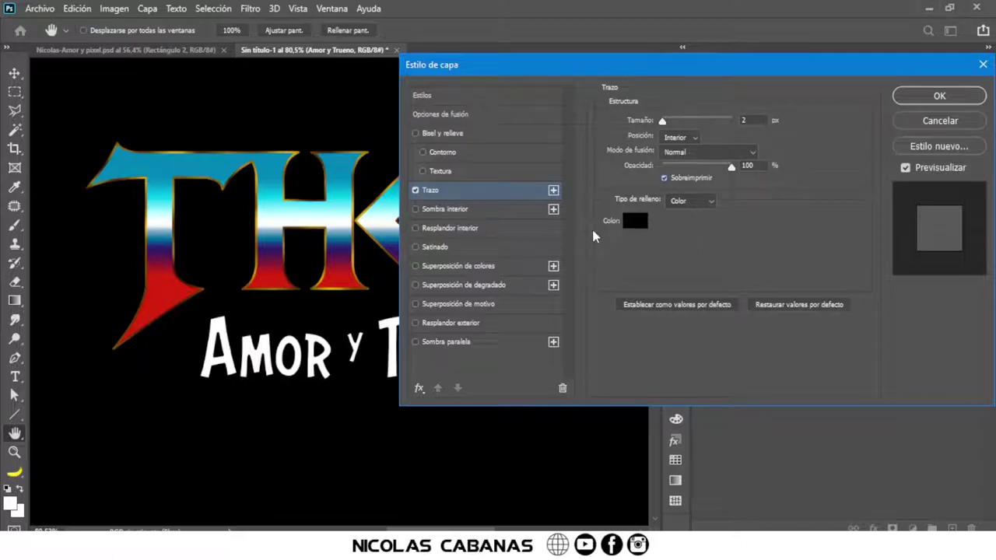
click(632, 221)
click(315, 189)
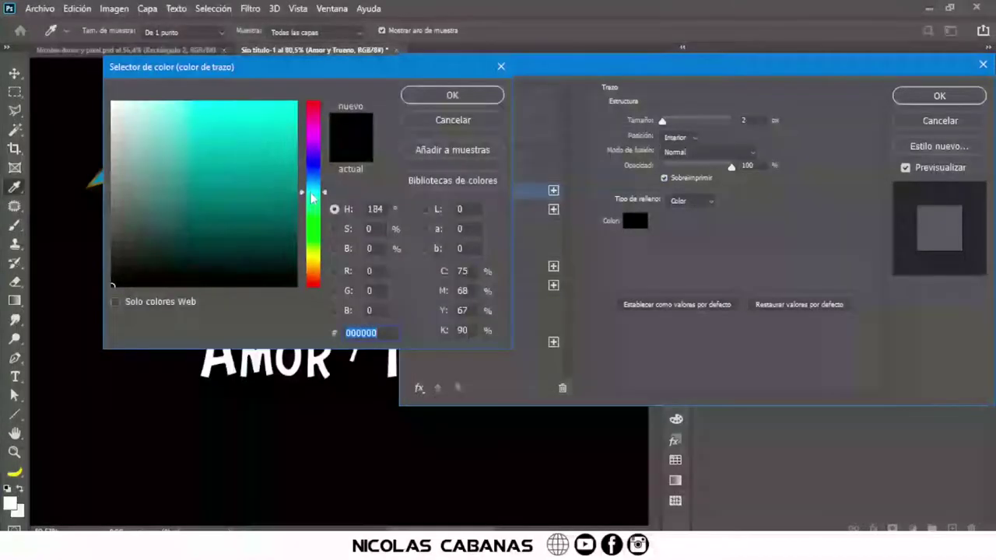
mouse_move(280, 72)
mouse_down()
mouse_move(521, 102)
mouse_move(520, 92)
mouse_up()
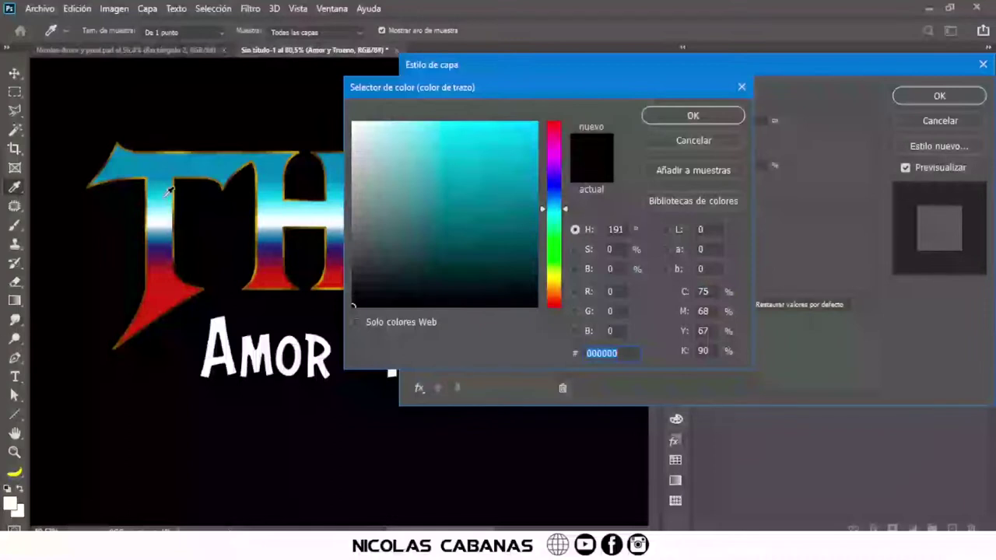
click(165, 195)
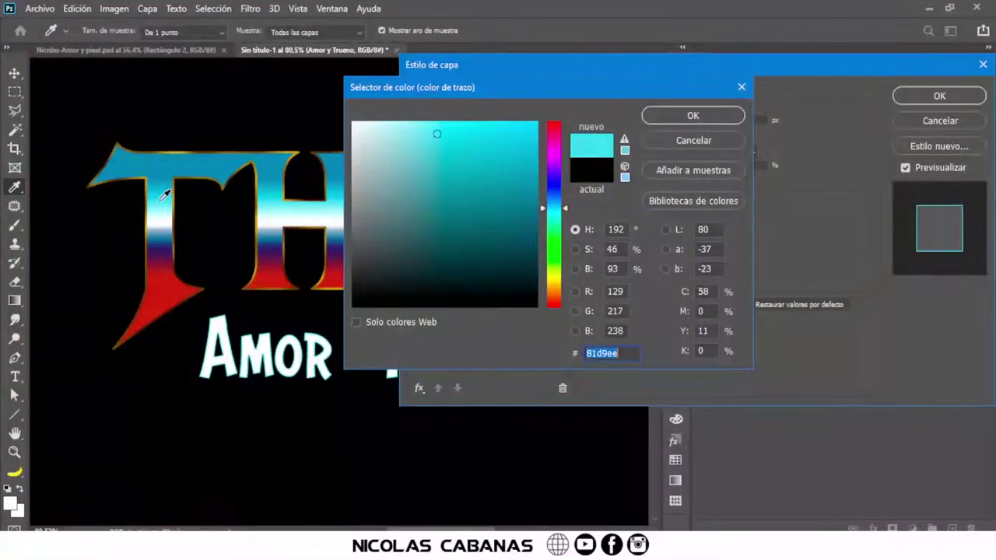
click(658, 116)
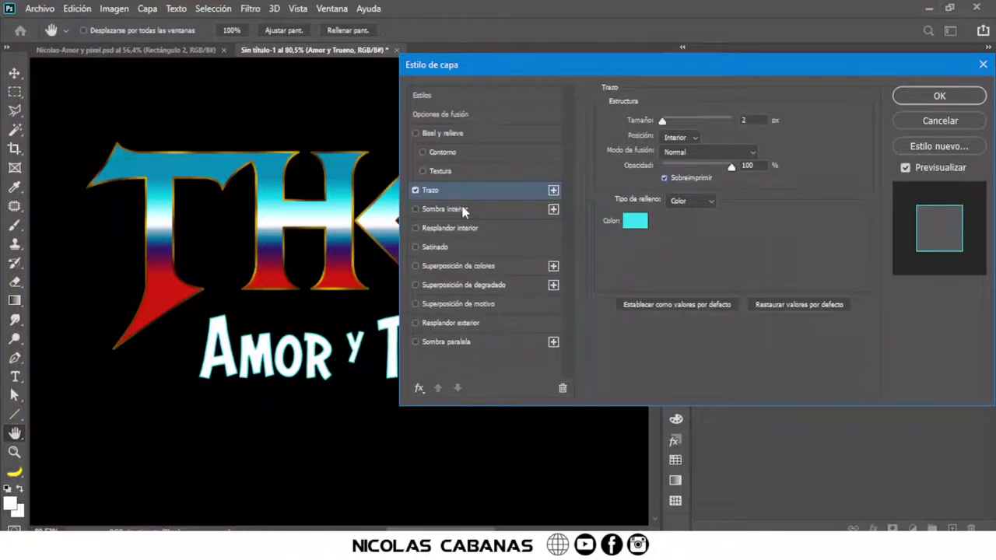
Step: Enable Inner Shadow with Normal blend mode at 100% opacity
click(445, 209)
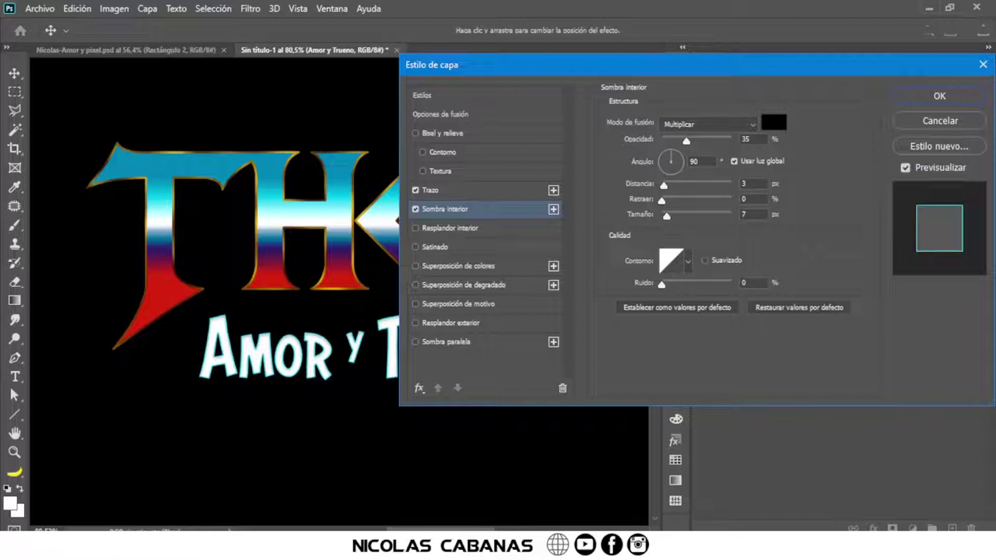
drag(540, 68, 528, 63)
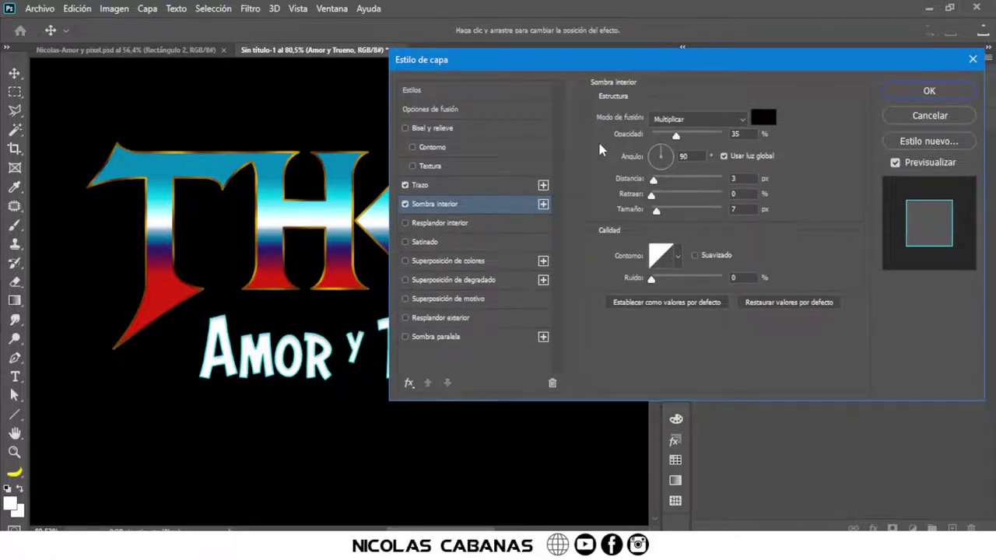
click(692, 121)
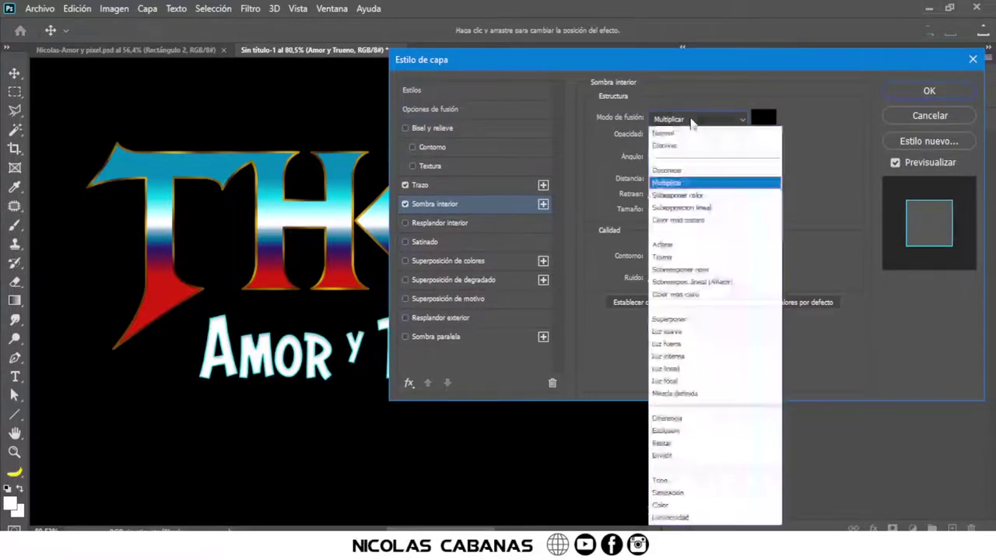
click(675, 134)
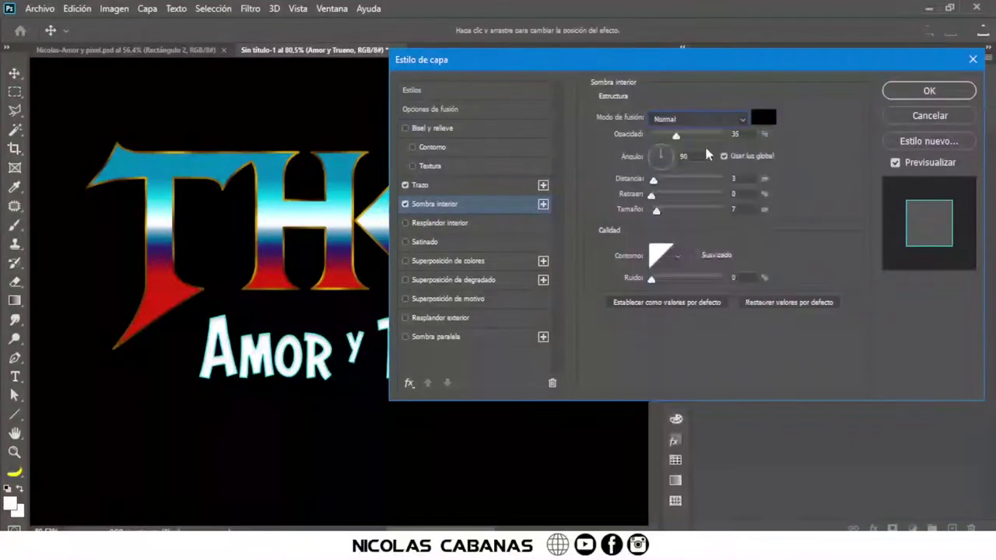
click(721, 136)
drag(722, 137, 727, 137)
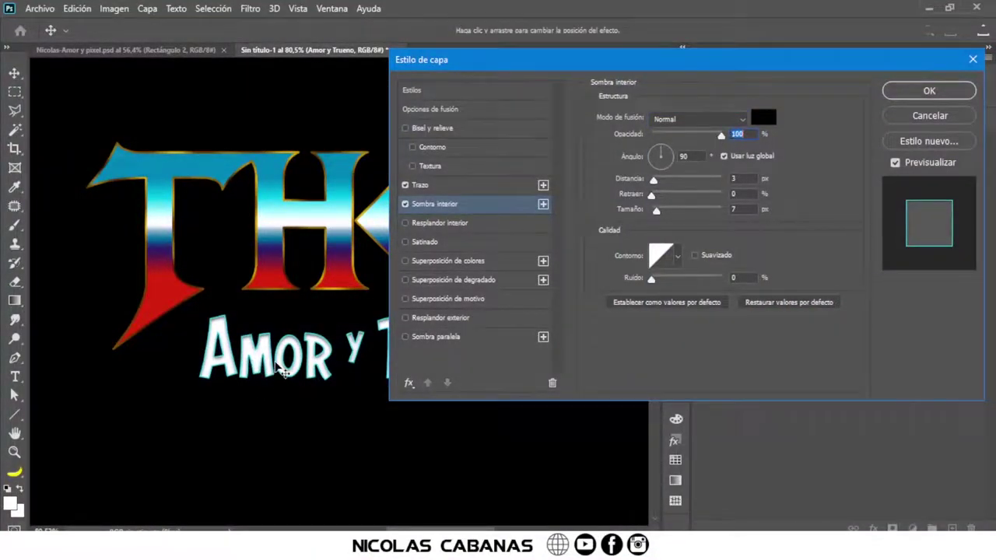
Step: Set the inner shadow to distance 0, choke 19%, size 5 px, and compare with Preview
key(ctrl+plus)
key(ctrl+plus)
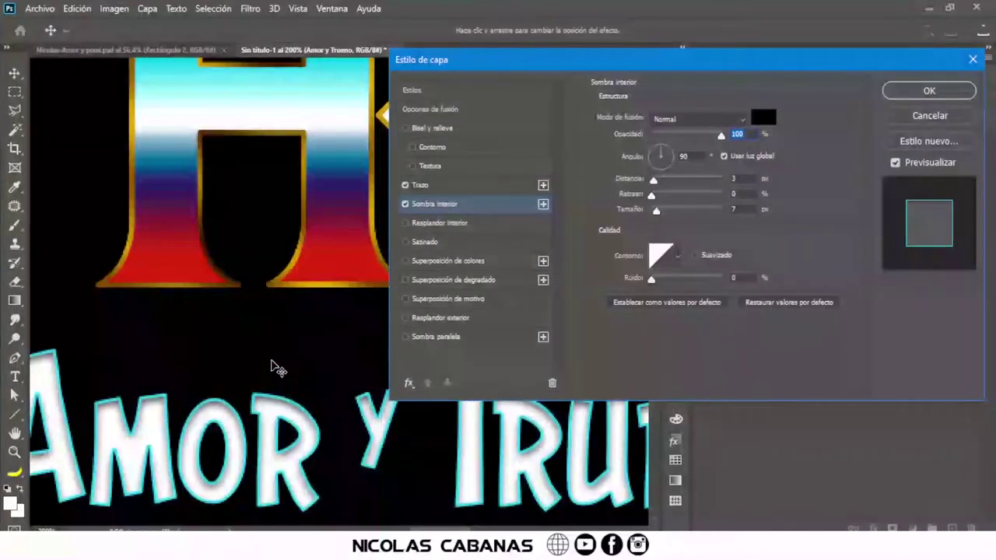
click(680, 185)
mouse_move(654, 180)
mouse_down()
mouse_move(638, 182)
mouse_move(666, 200)
mouse_up()
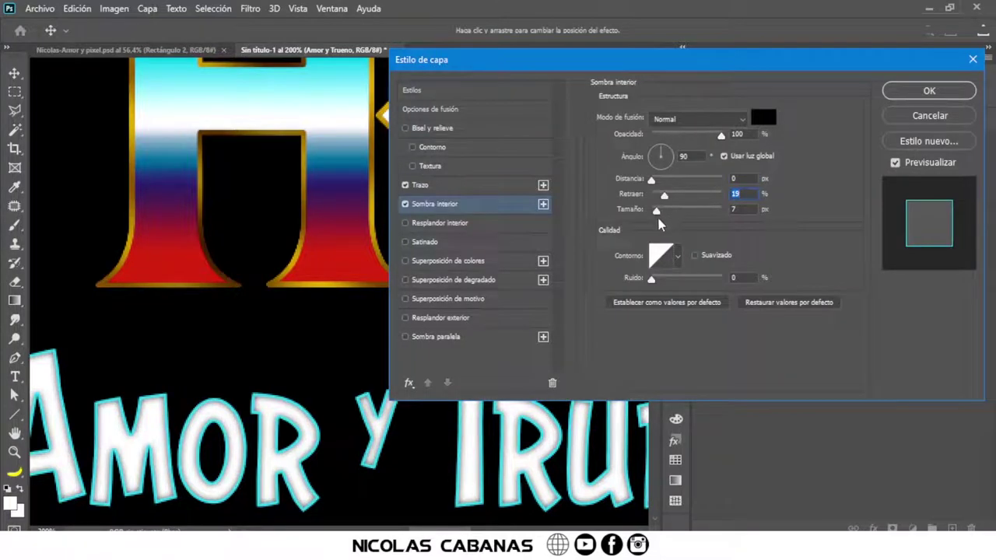
drag(658, 211, 655, 213)
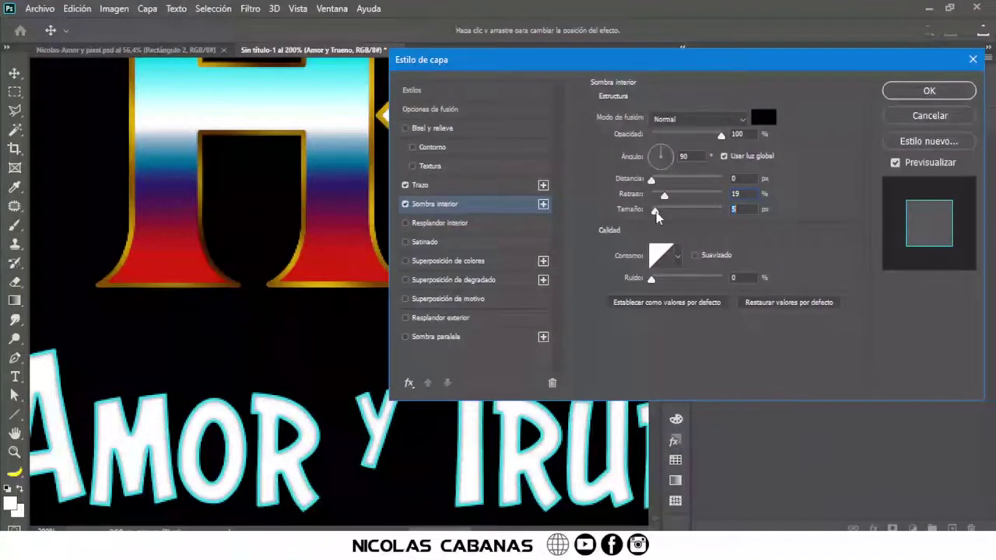
click(895, 162)
click(895, 163)
click(895, 162)
click(895, 163)
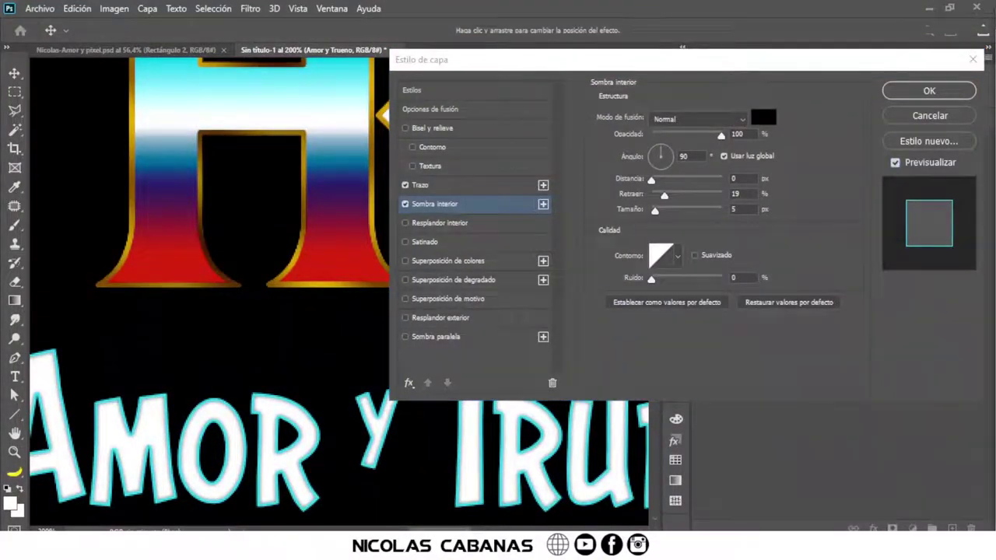
Step: Enable Gradient Overlay on the subtitle with the Multiplicar blend mode
click(454, 282)
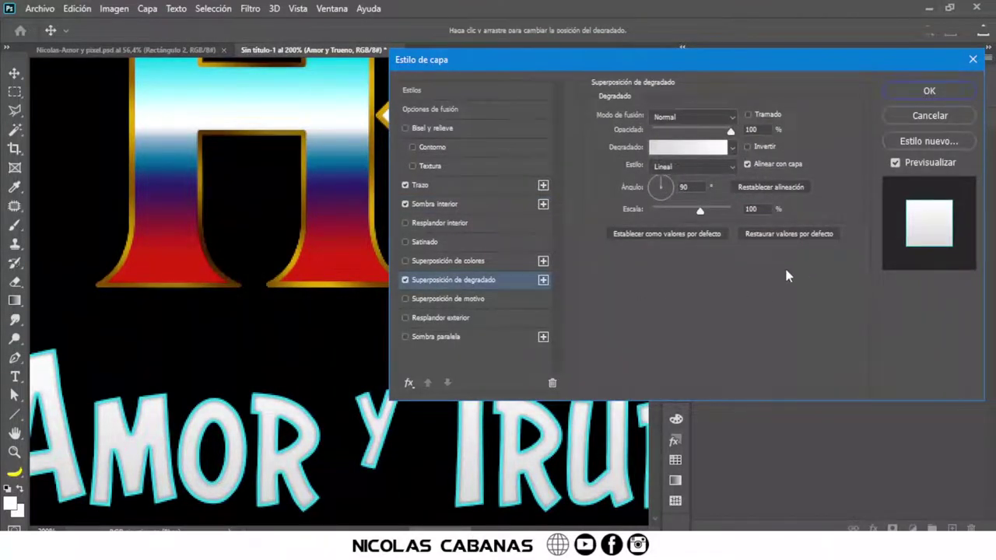
drag(745, 72, 720, 71)
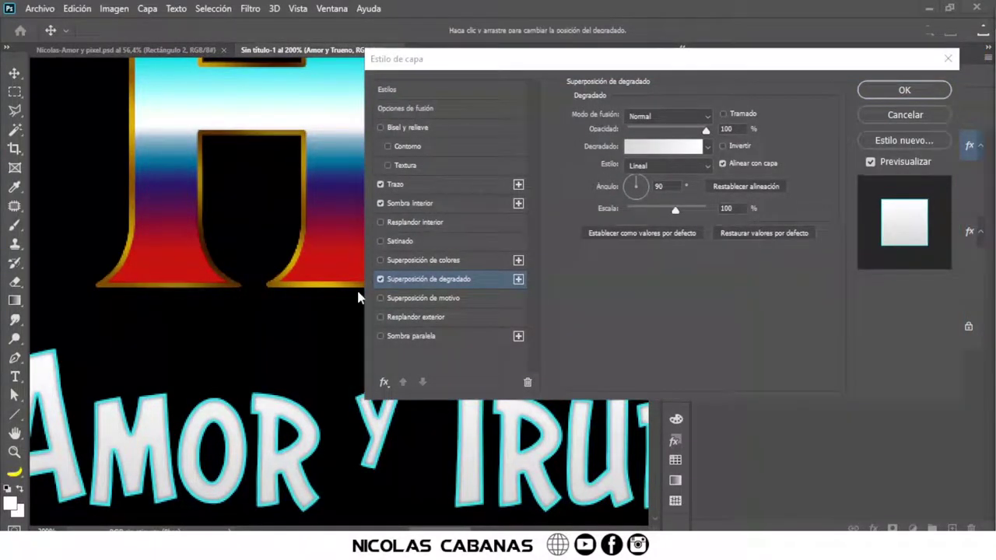
click(467, 280)
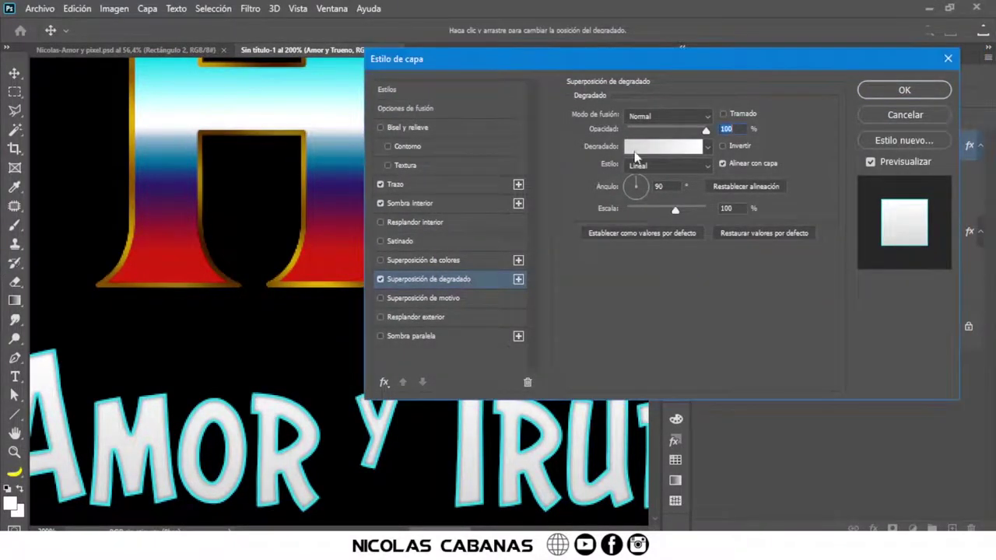
click(675, 116)
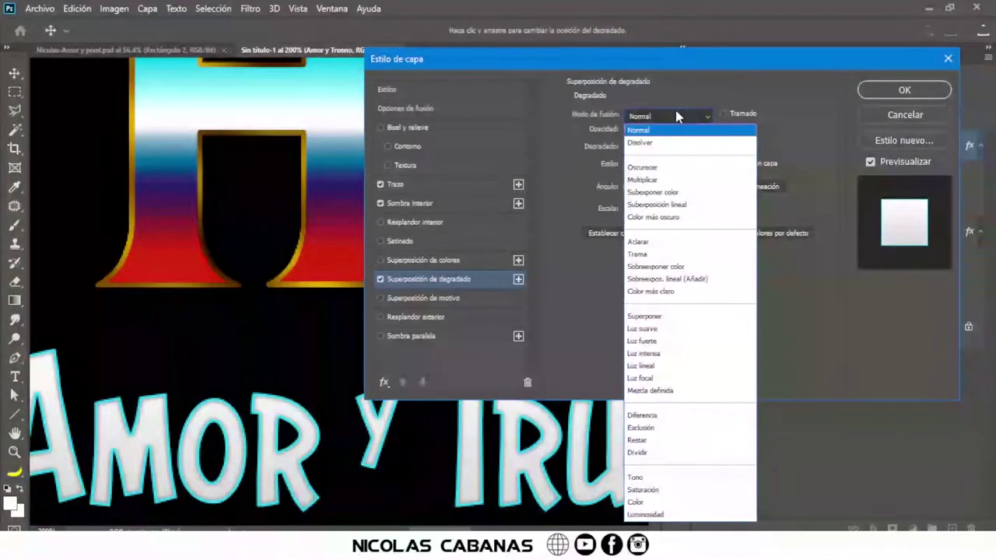
click(655, 181)
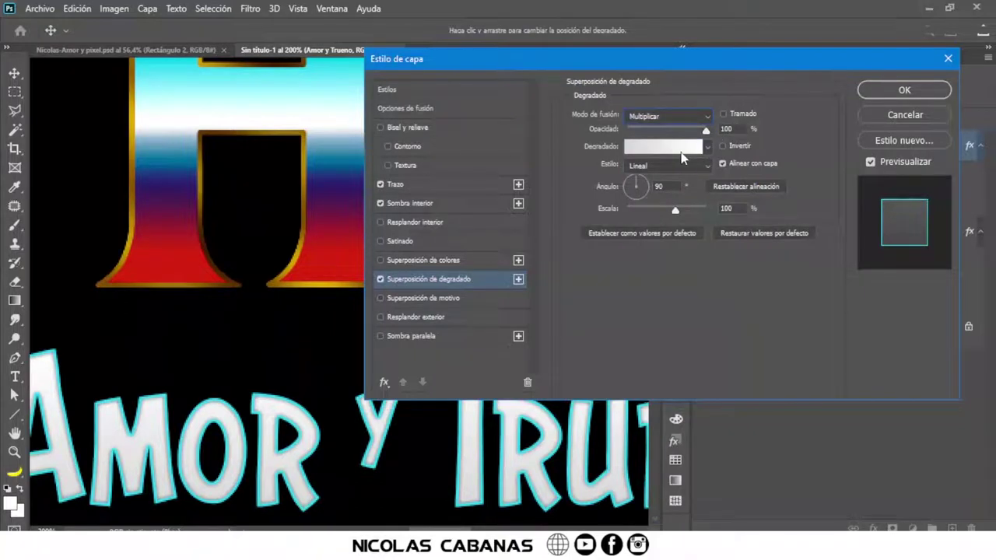
Step: In the Gradient Editor, set the starting stop to dark blue #2d5e92 sampled from THOR
click(675, 151)
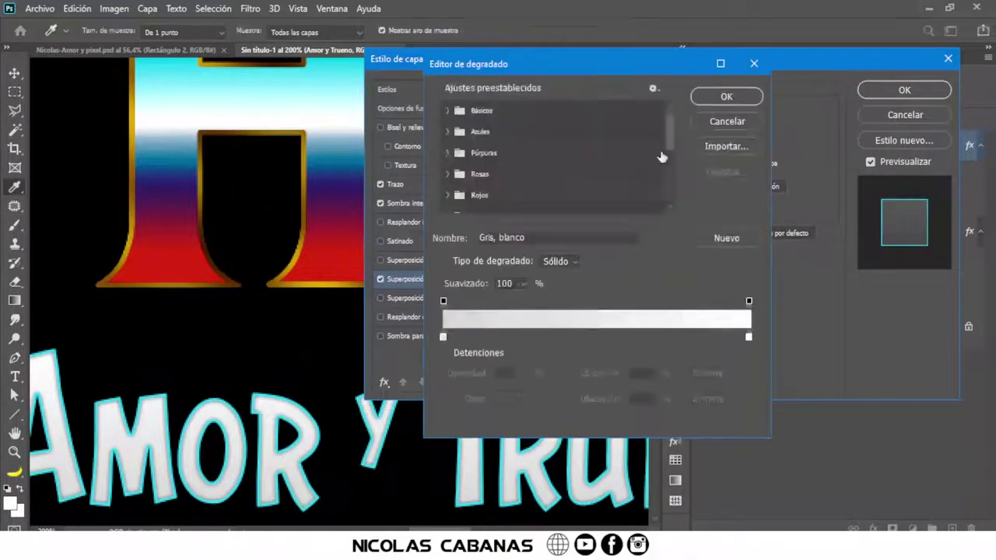
click(443, 337)
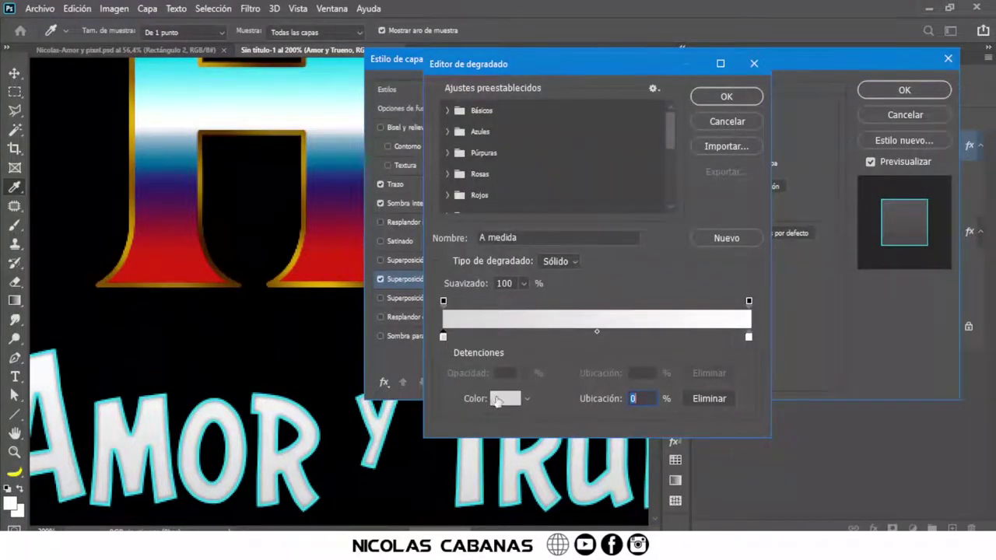
click(497, 399)
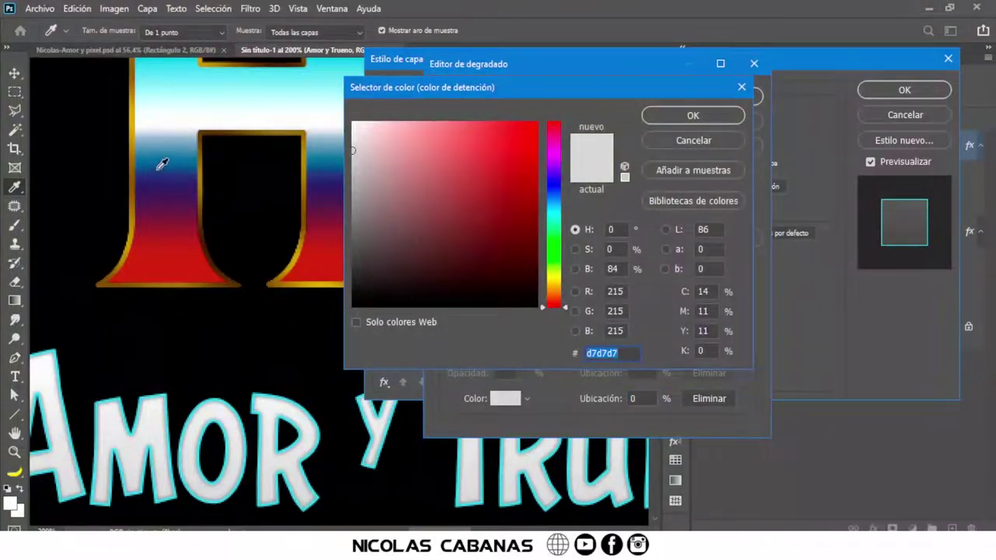
click(161, 163)
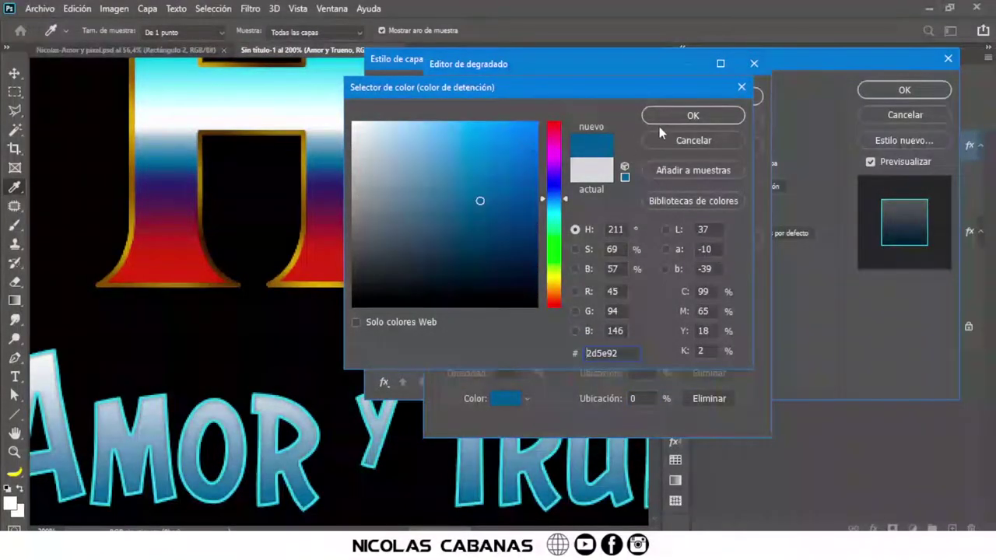
click(689, 116)
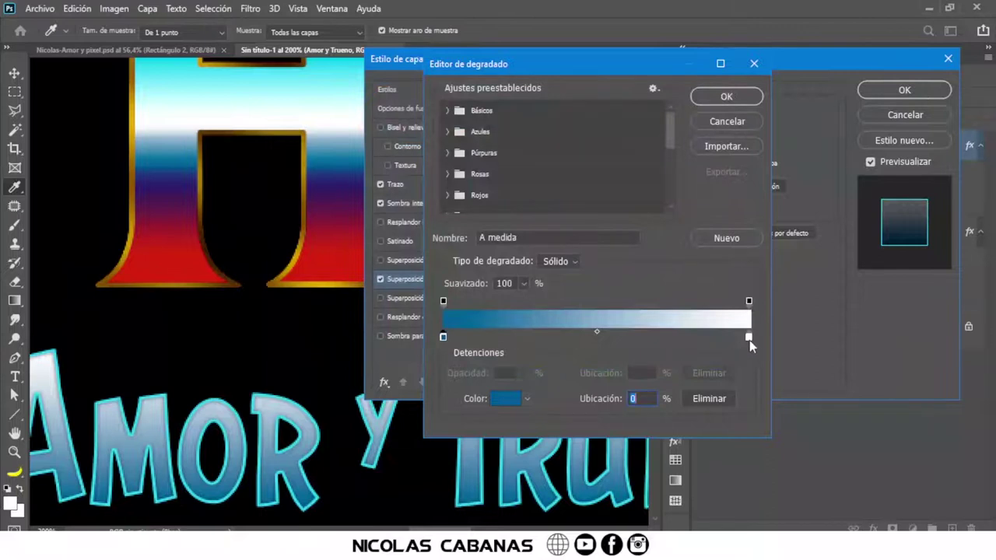
Step: Move the white stop to 27% and add a cyan stop at 13%
drag(748, 338, 525, 337)
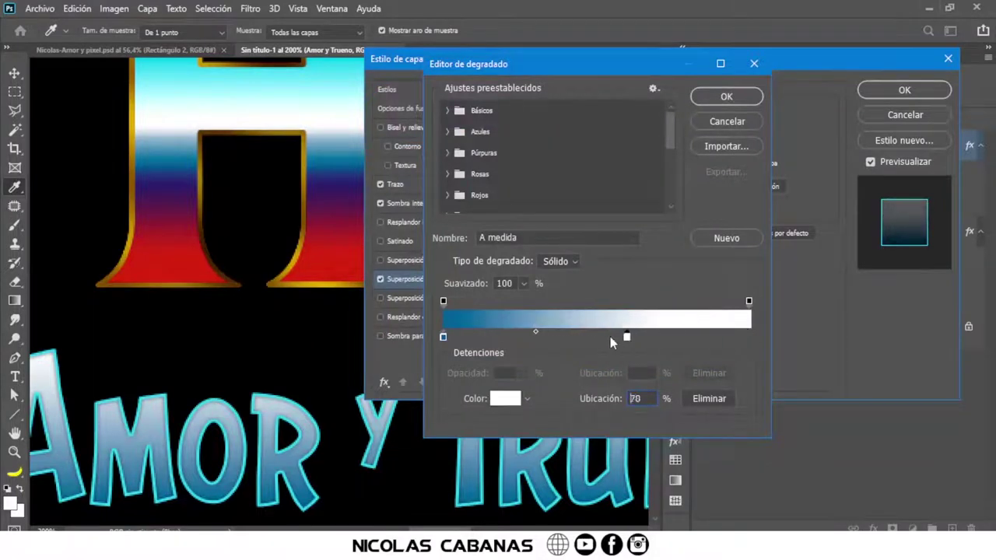
click(483, 337)
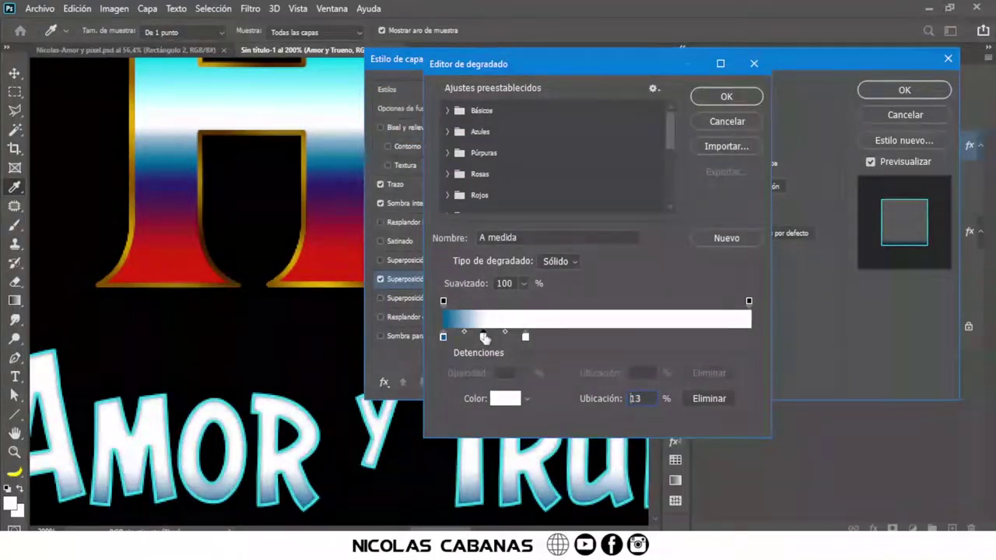
click(504, 400)
click(175, 84)
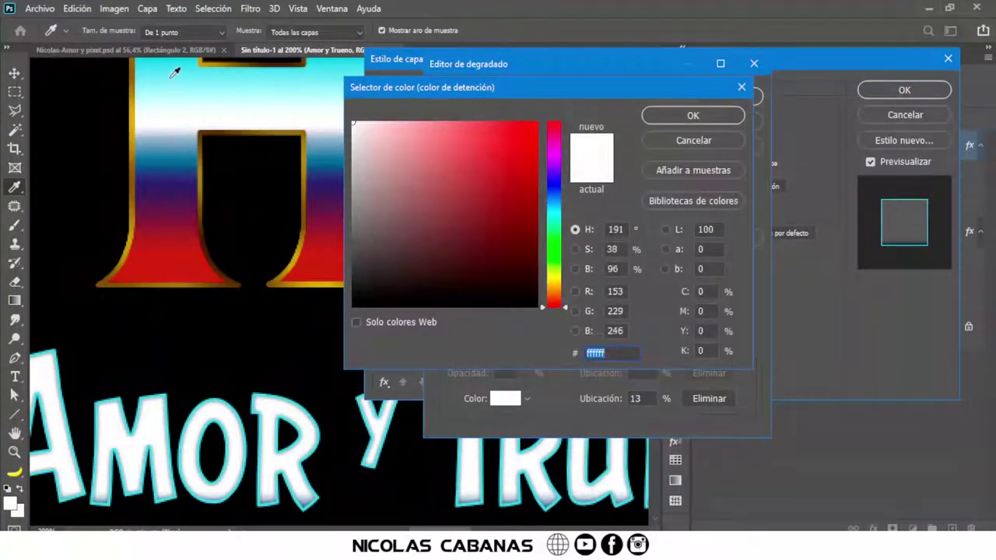
click(688, 115)
Step: Add a light blue #7da7cb stop at 53% of the gradient
drag(596, 337, 605, 337)
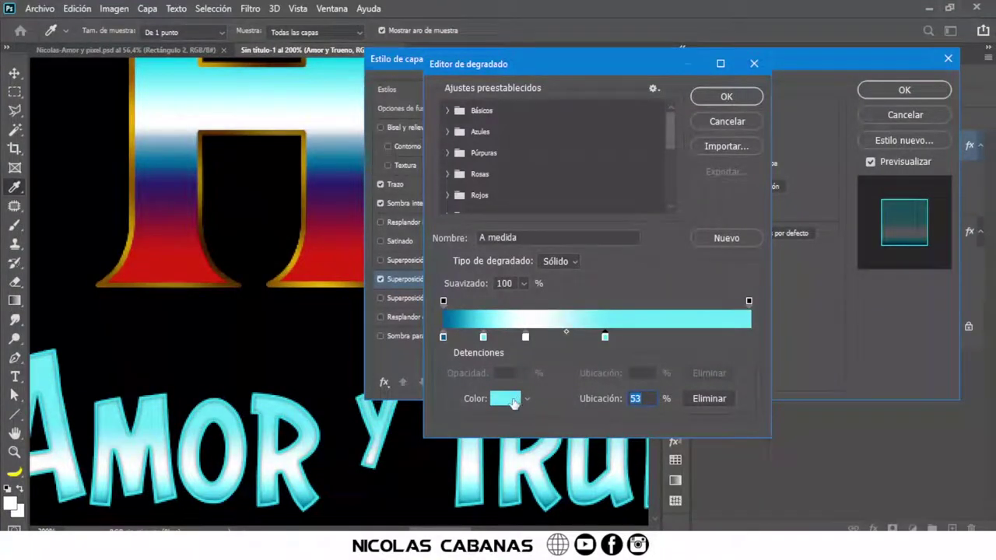
click(506, 398)
click(184, 145)
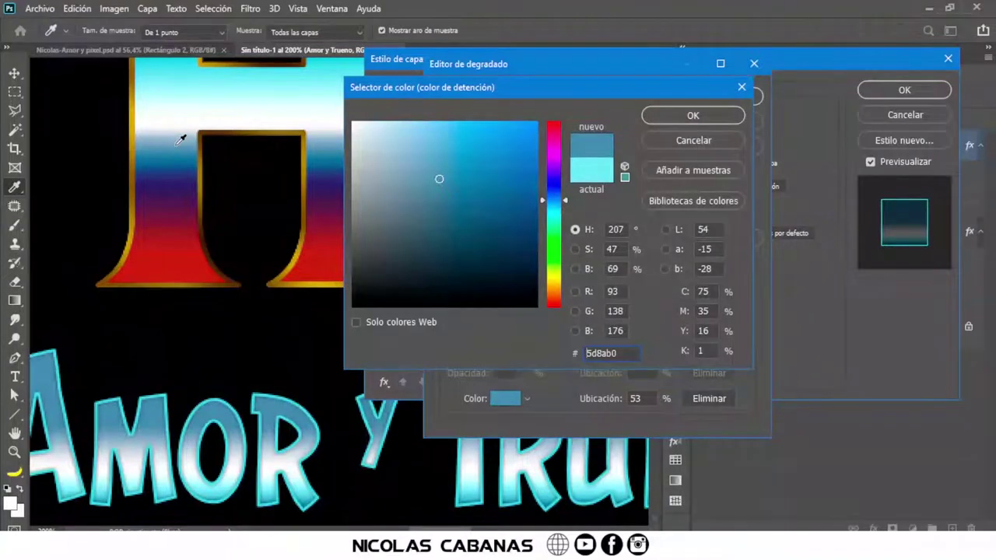
click(179, 142)
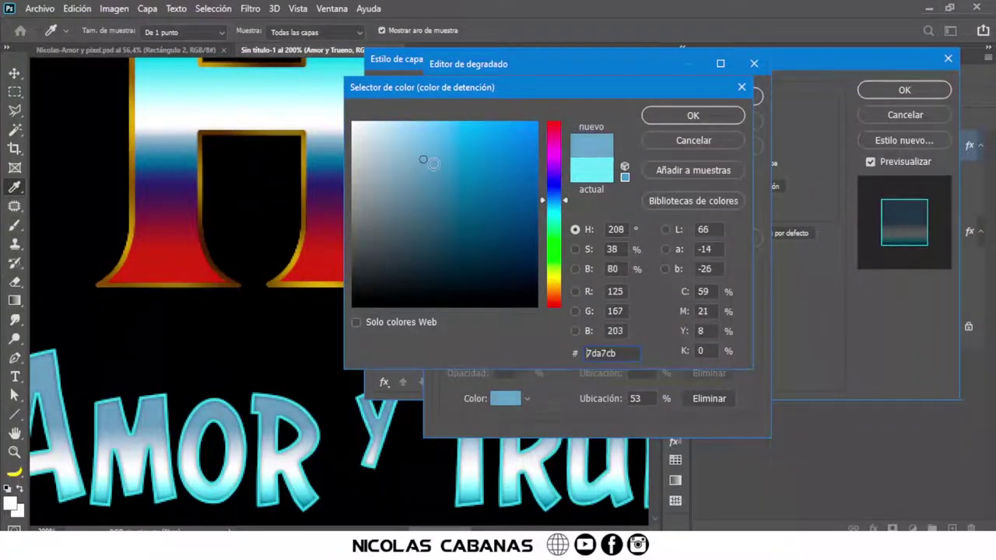
click(692, 115)
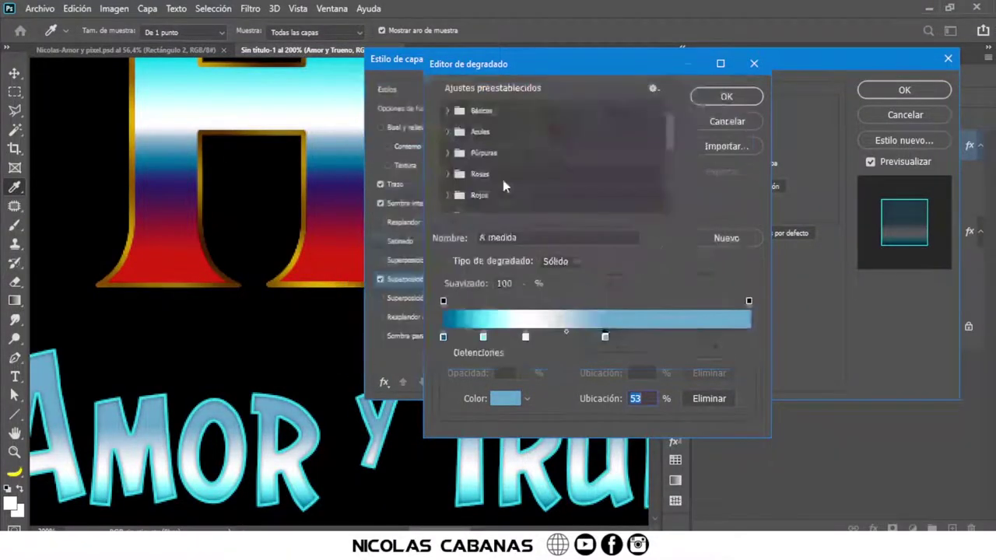
Step: Check the colours of the 0%, 13%, 27% and 53% stops without changing them
click(444, 336)
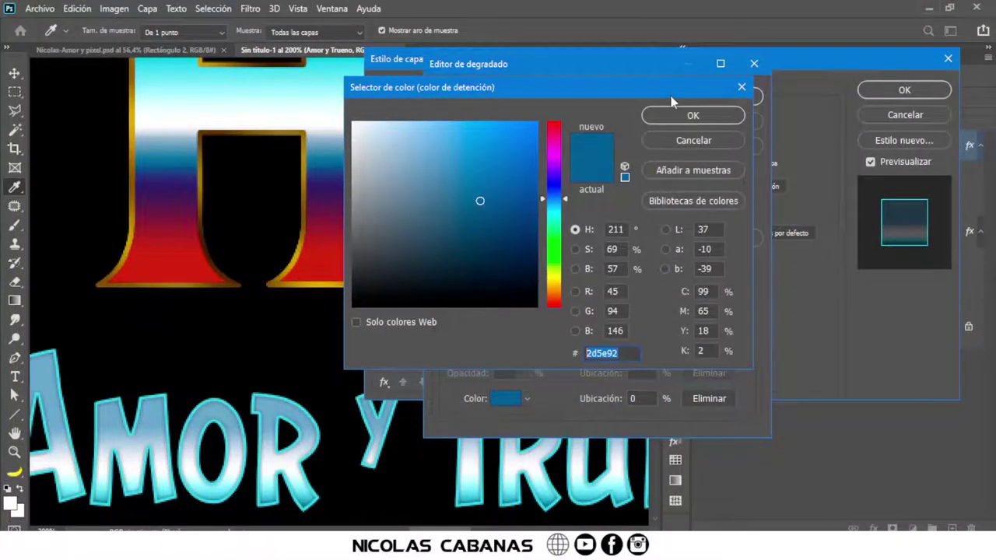
click(693, 140)
click(483, 336)
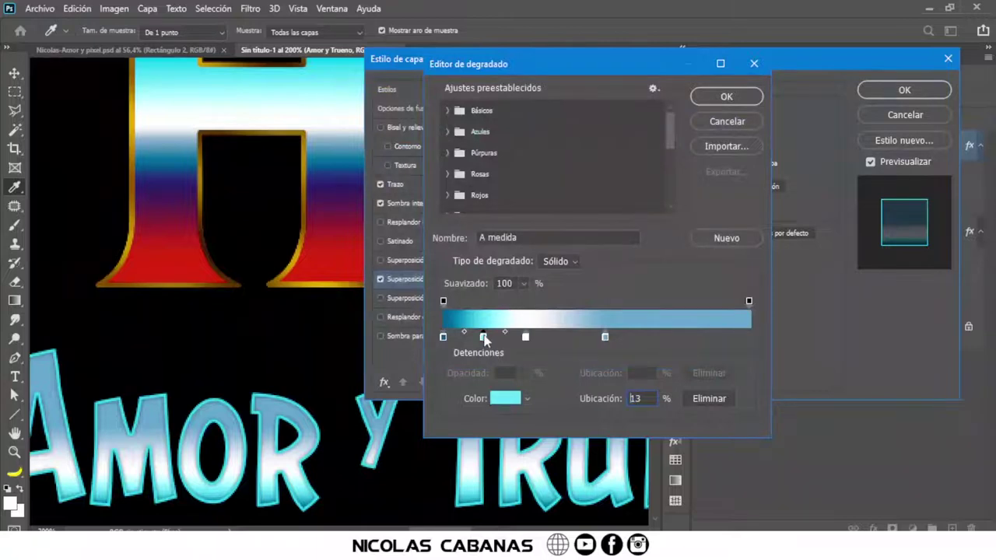
click(506, 398)
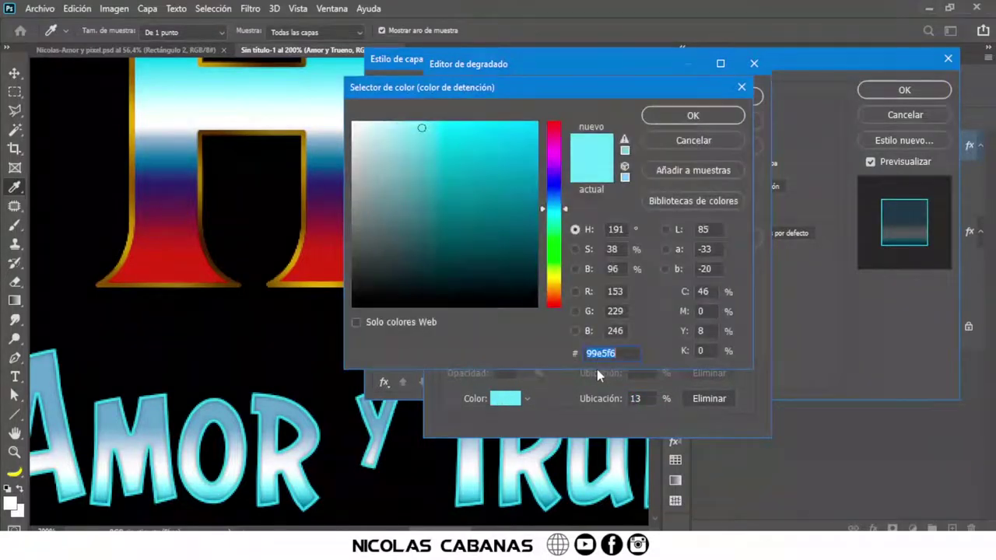
click(650, 139)
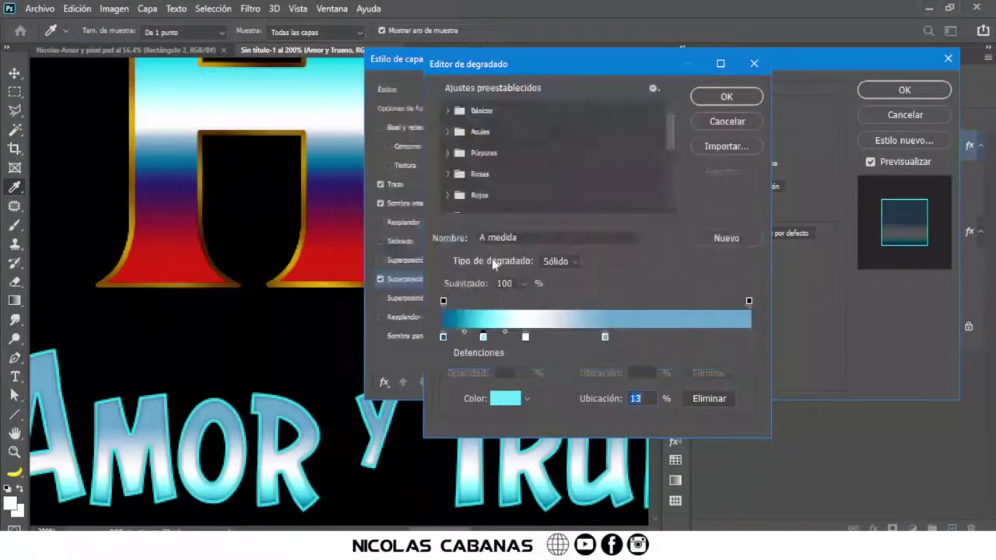
click(525, 336)
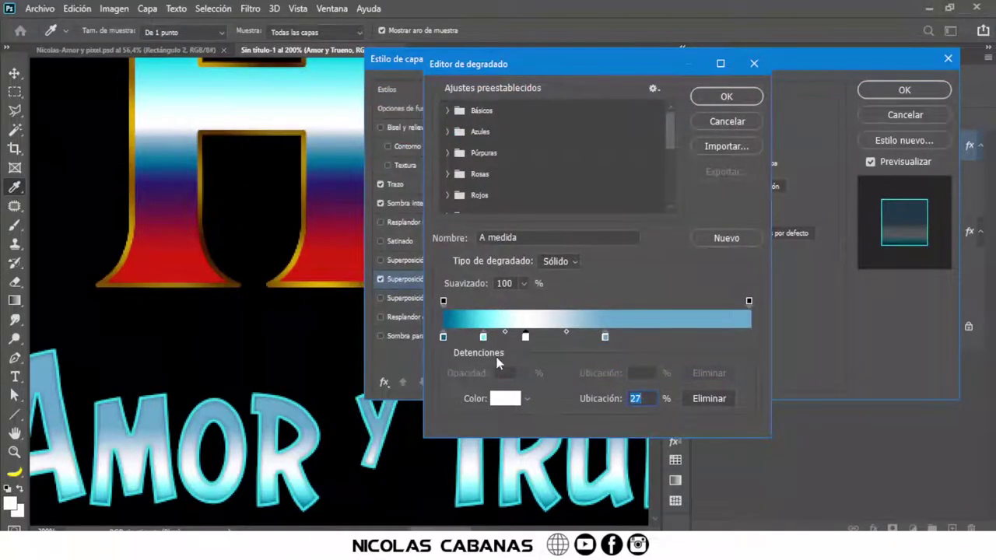
click(506, 398)
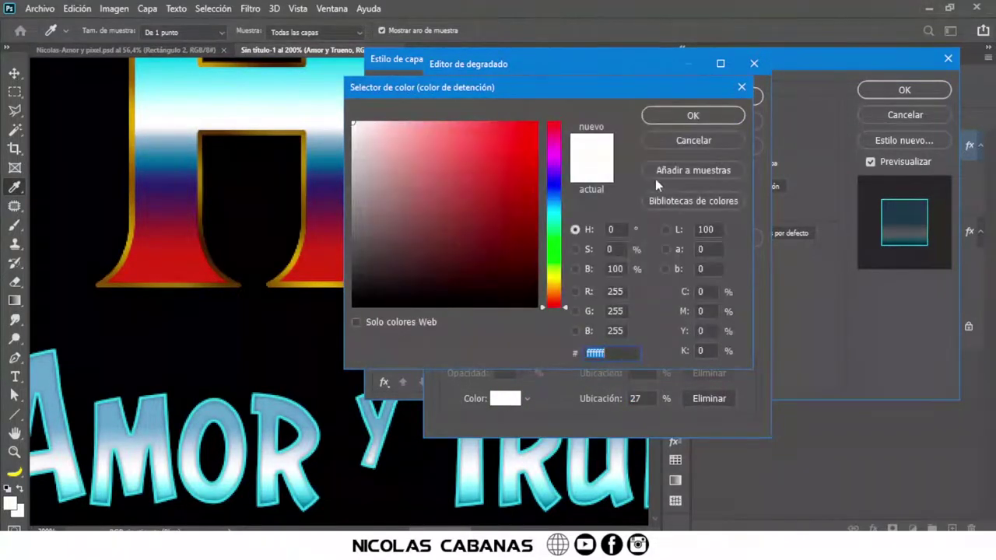
click(664, 141)
click(605, 336)
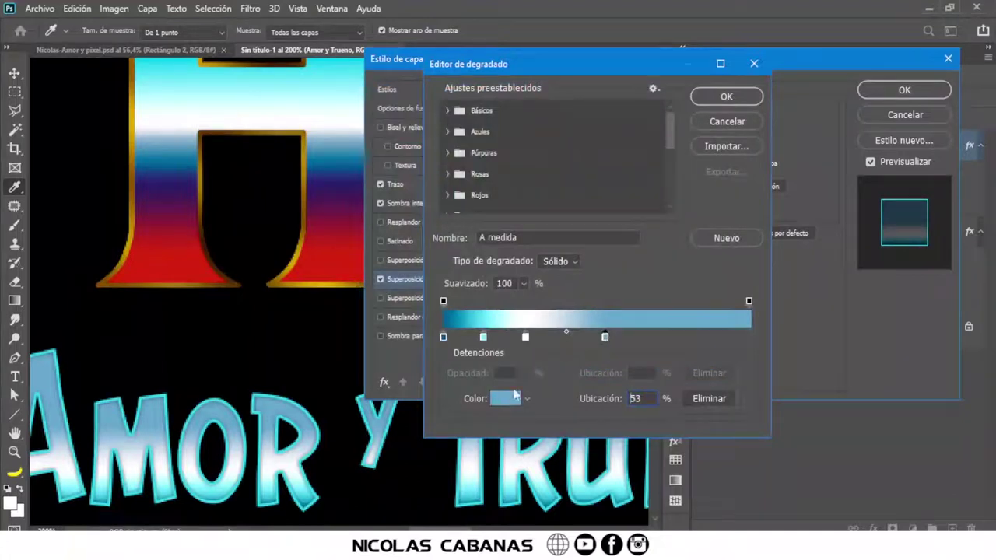
click(506, 399)
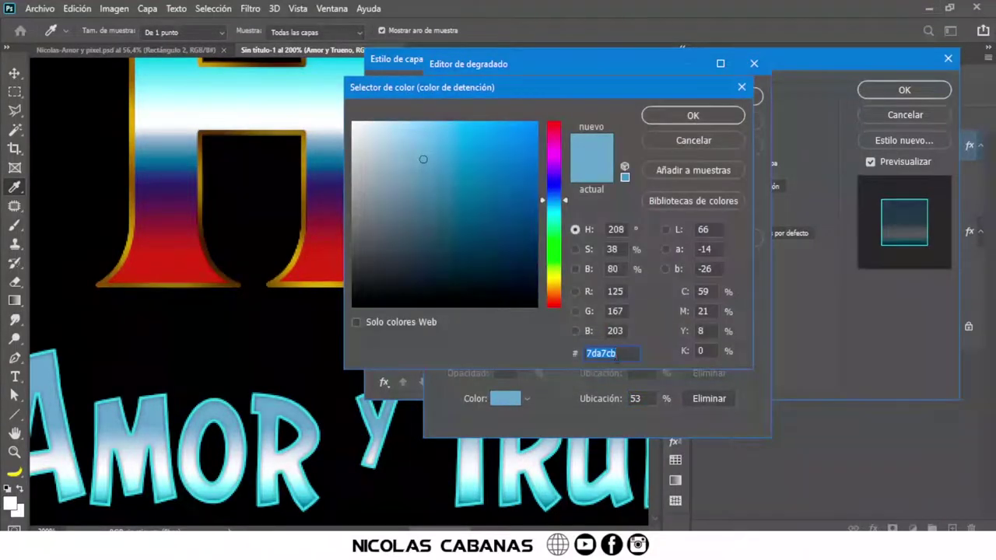
click(669, 139)
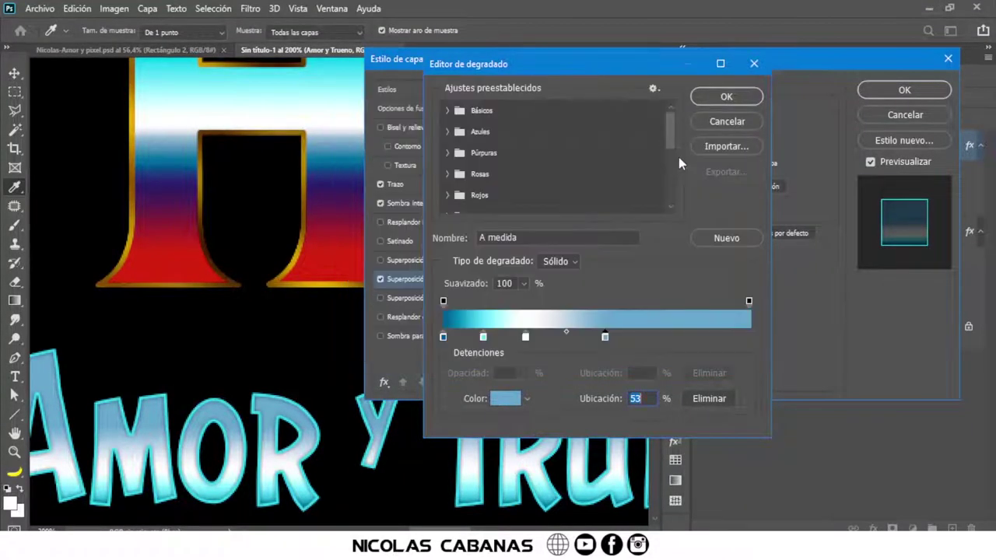
Step: Add a bright blue #5ca1dd end stop at 100% and apply the gradient
drag(698, 338, 750, 337)
click(506, 403)
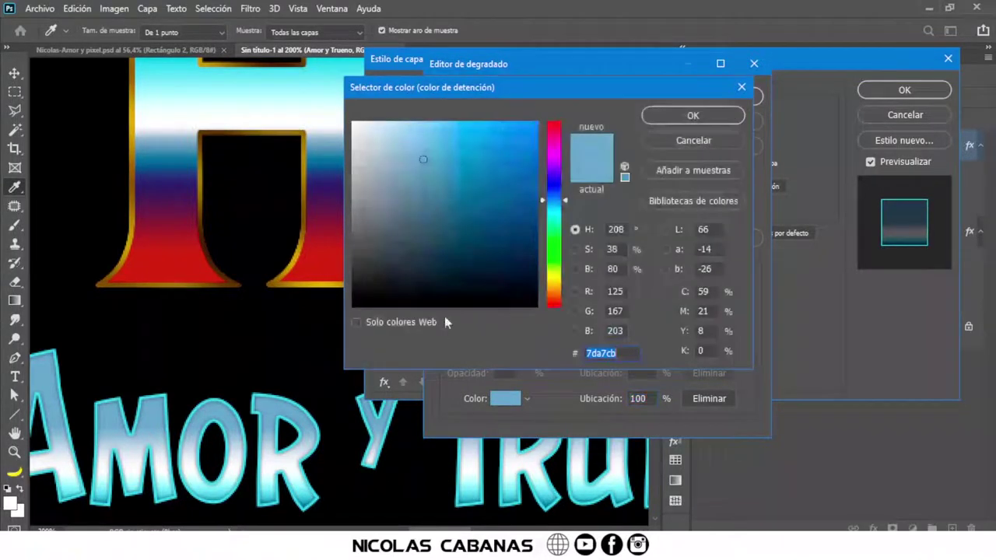
click(463, 146)
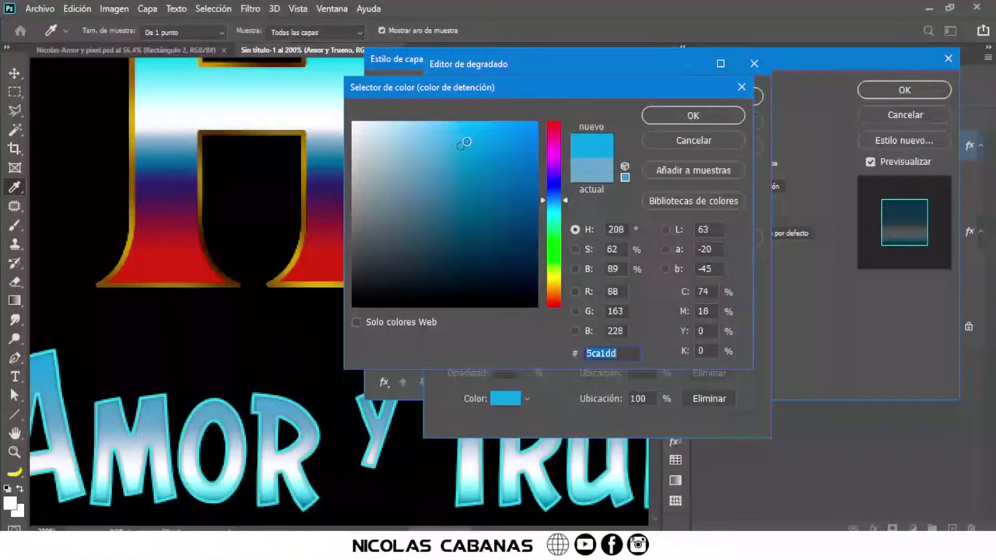
click(684, 117)
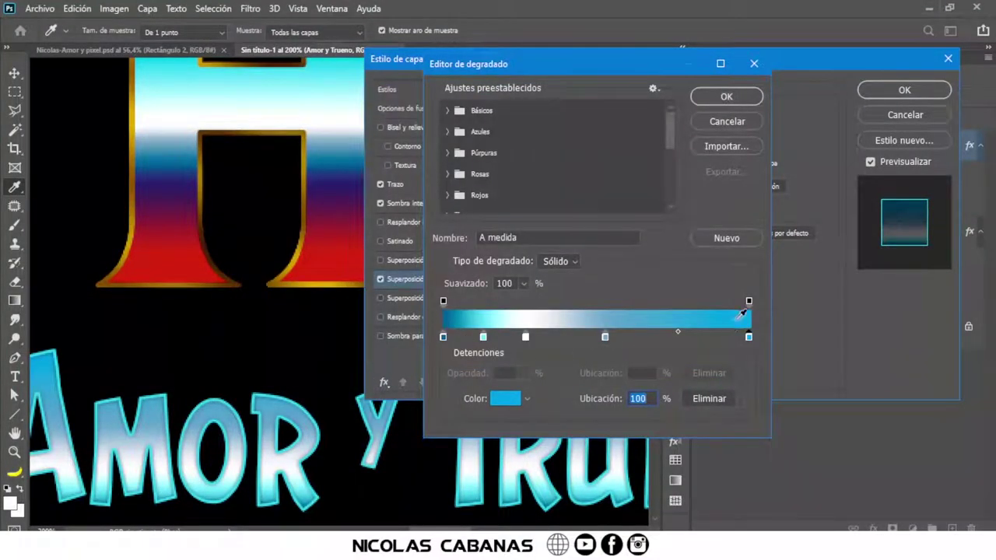
click(709, 96)
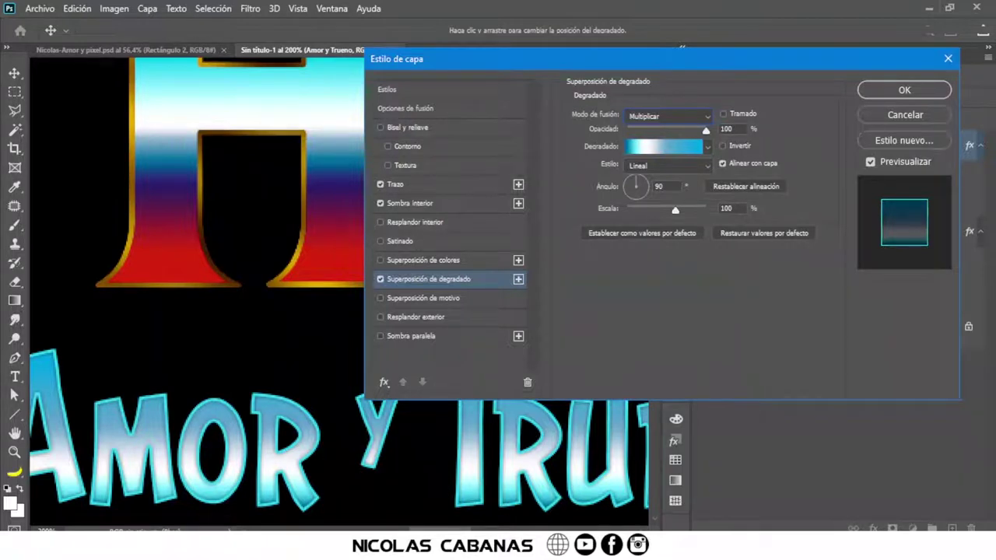
Step: Set the Amor y Trueno Multiply gradient overlay to 81% scale and confirm the layer style
key(ctrl+minus)
key(ctrl+minus)
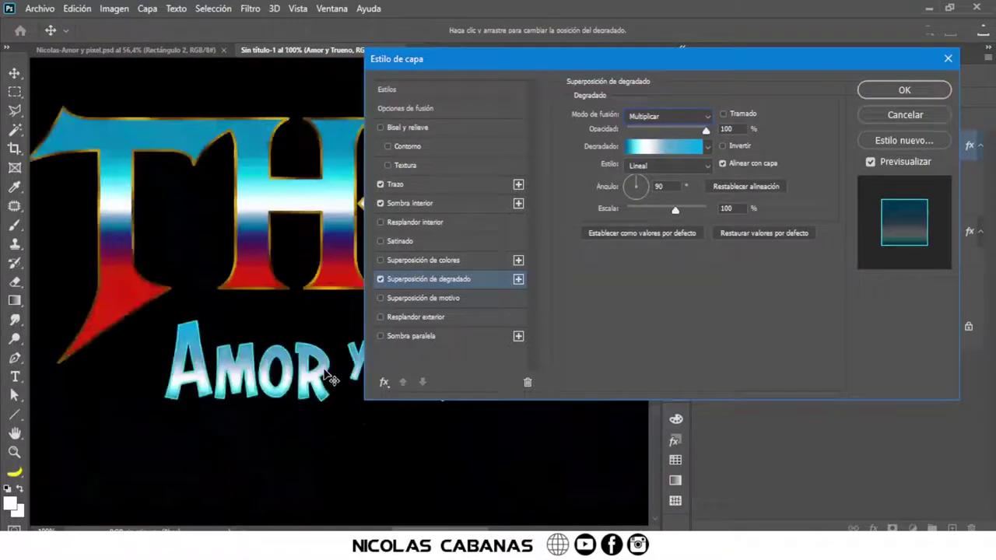
key(ctrl+minus)
drag(617, 64, 643, 61)
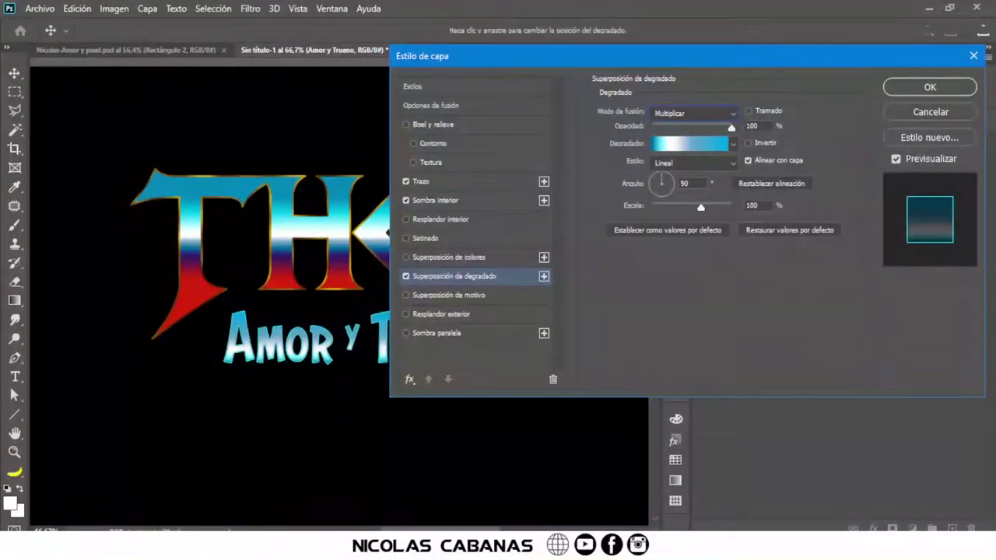
mouse_move(700, 207)
mouse_down()
mouse_move(716, 211)
mouse_move(694, 208)
mouse_up()
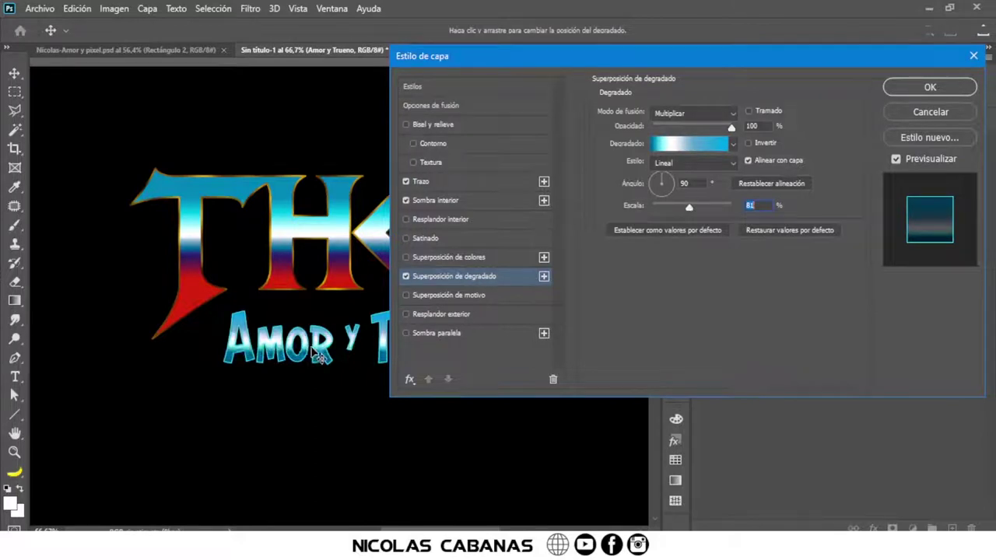
mouse_move(326, 330)
mouse_down()
mouse_move(202, 323)
mouse_move(221, 322)
mouse_up()
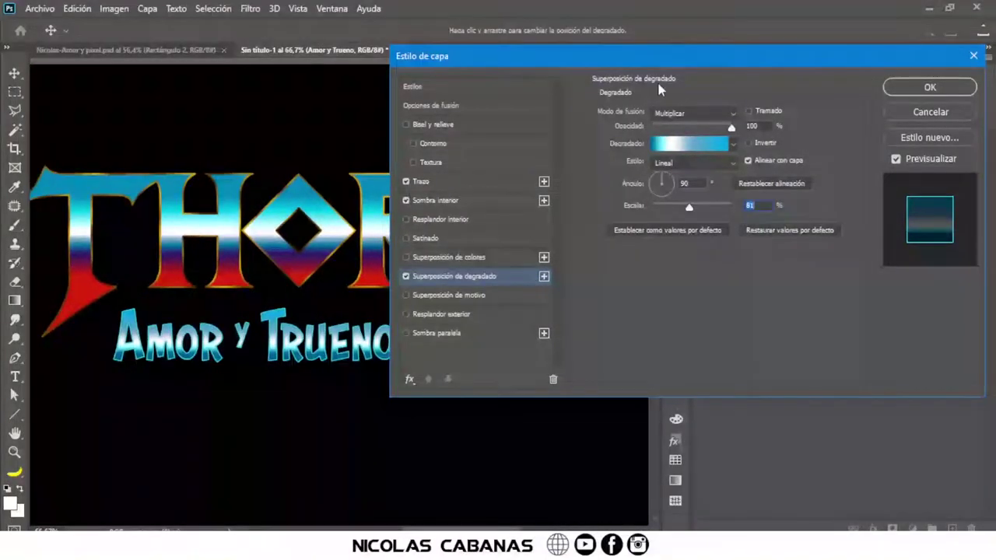
drag(623, 65, 539, 80)
click(845, 104)
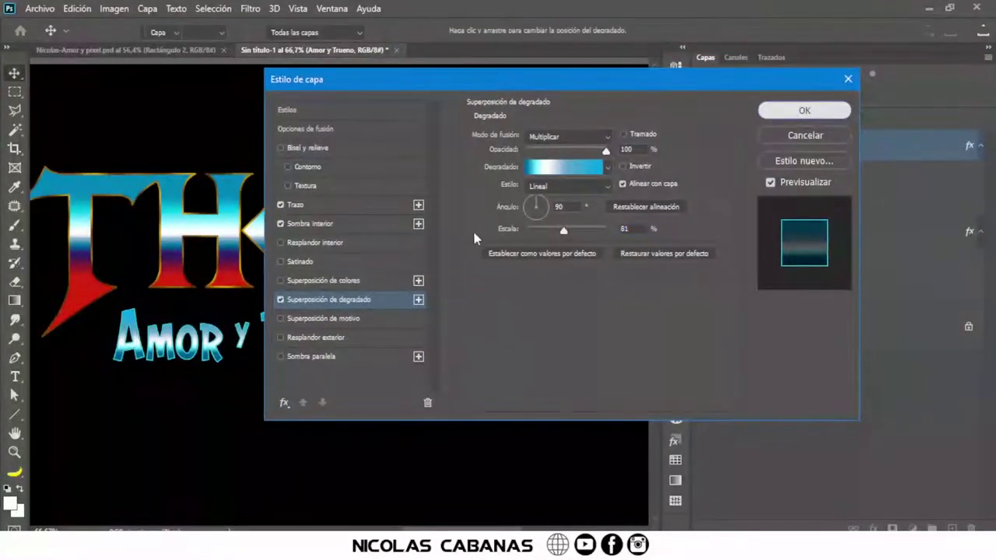
mouse_move(242, 255)
mouse_down()
mouse_move(356, 266)
mouse_move(348, 253)
mouse_up()
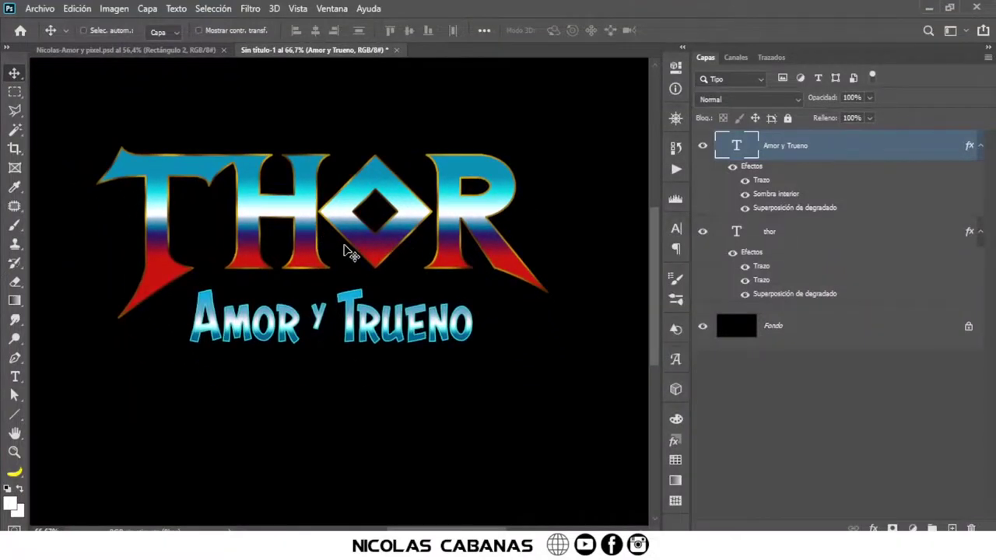
Step: Select the thor layer and magnify the THOR lettering to inspect its strokes
scroll(347, 252, down, 1)
scroll(348, 253, down, 1)
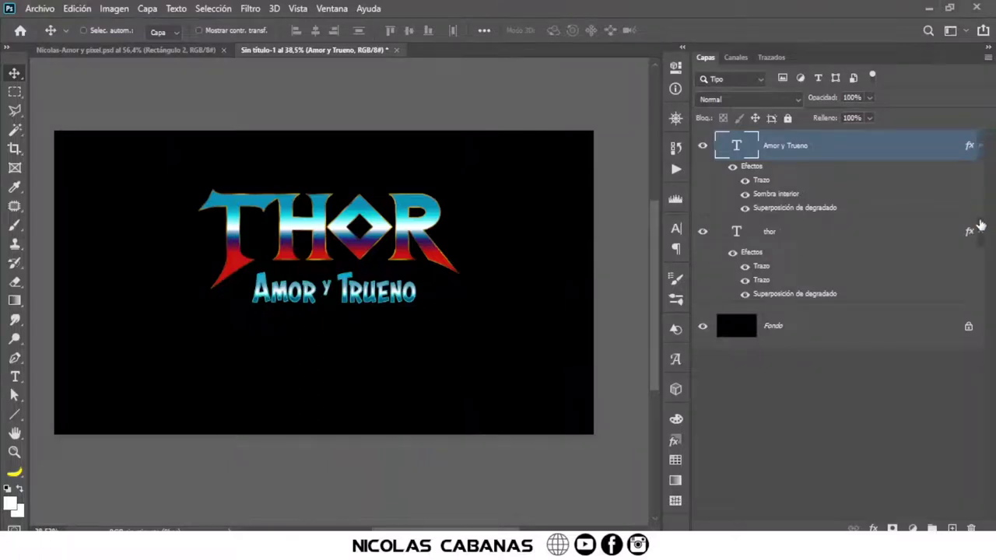
click(980, 145)
click(980, 180)
click(979, 176)
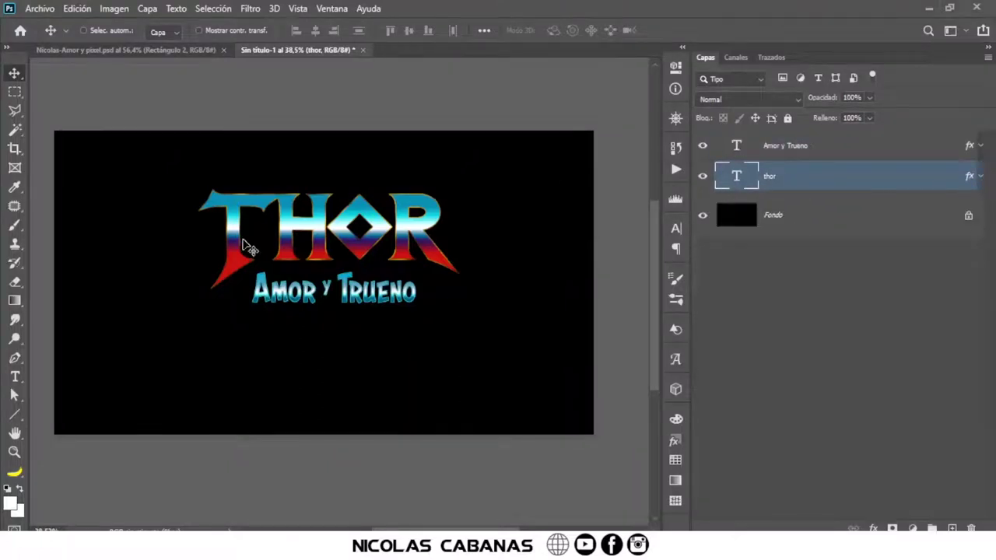
key(z)
click(266, 199)
drag(268, 201, 349, 178)
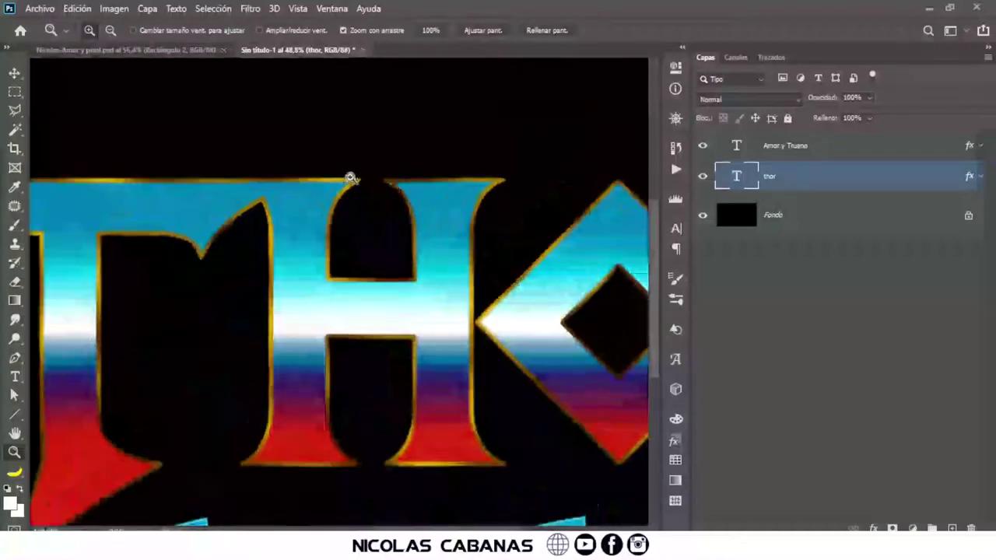
drag(130, 293, 372, 302)
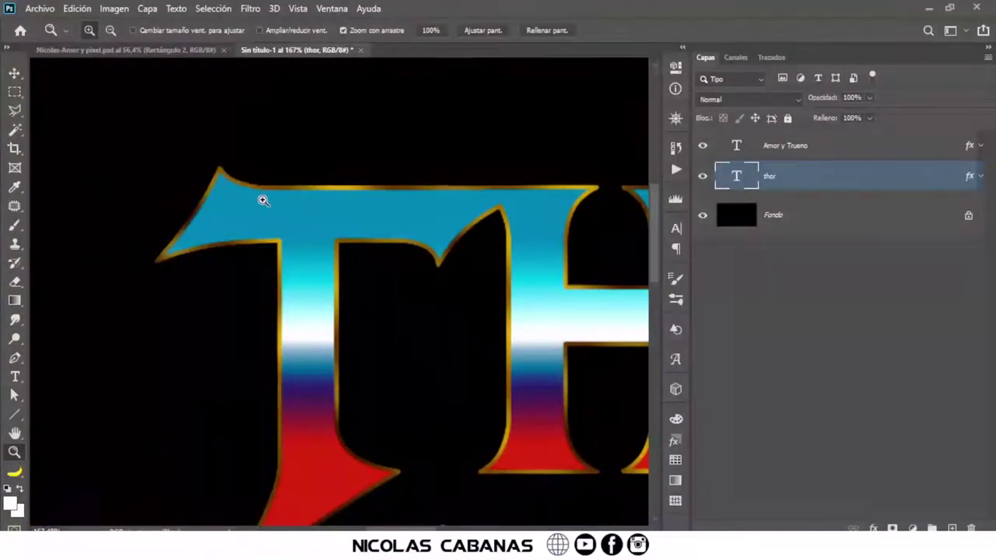
Step: Fit the artwork back in view and open the thor layer's Stroke effect settings
drag(441, 330, 278, 251)
drag(634, 319, 440, 233)
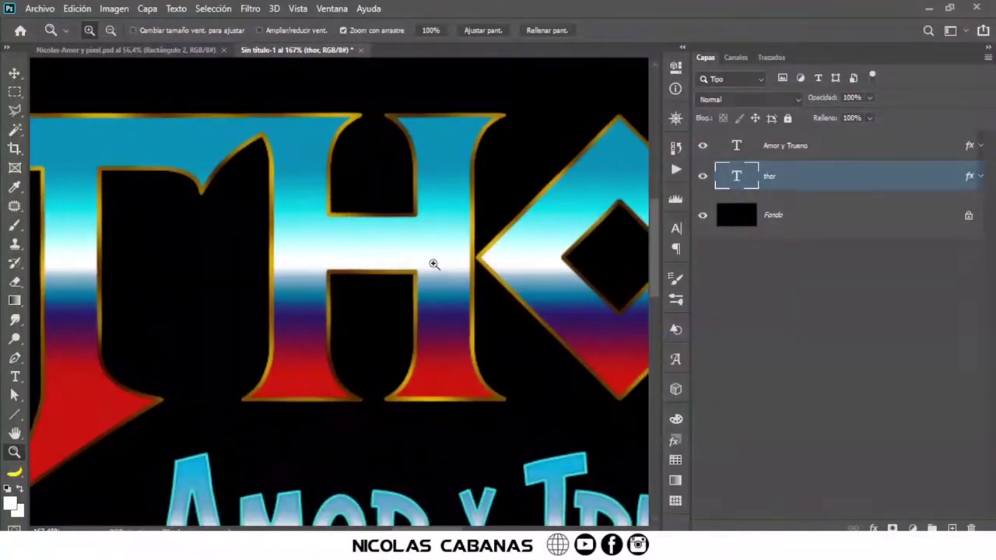
key(ctrl+0)
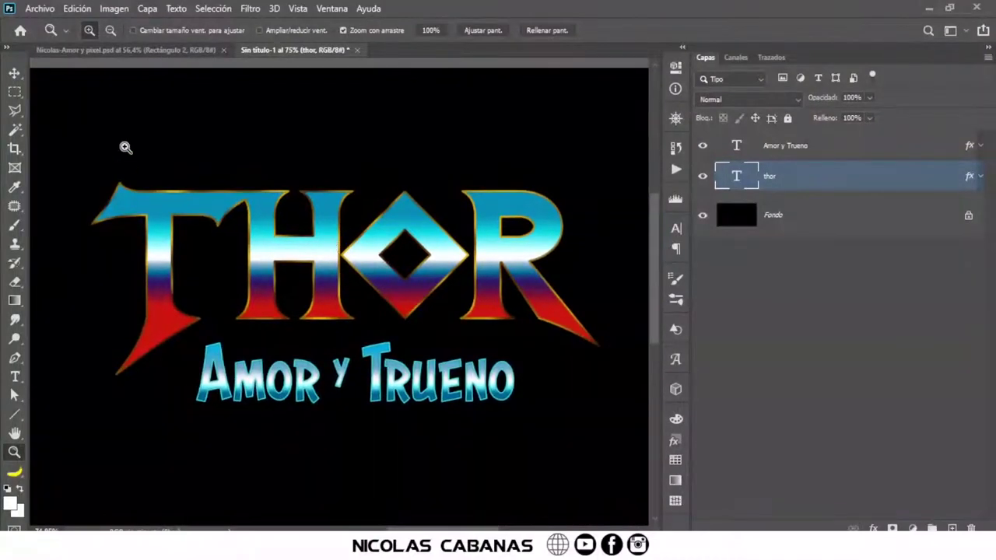
click(980, 146)
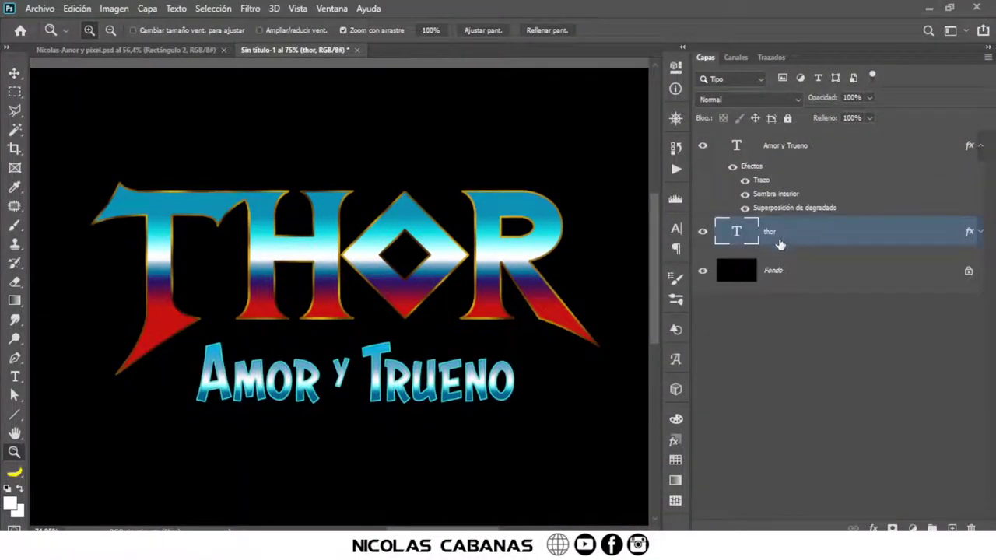
click(981, 232)
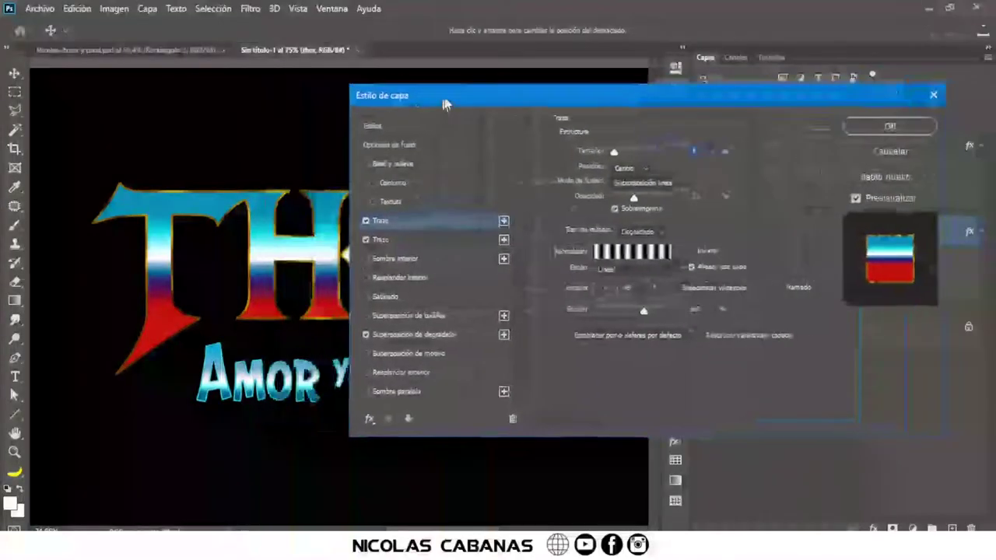
Step: Reduce the striped stroke's opacity on THOR, review the gold stroke, and apply the style
click(375, 216)
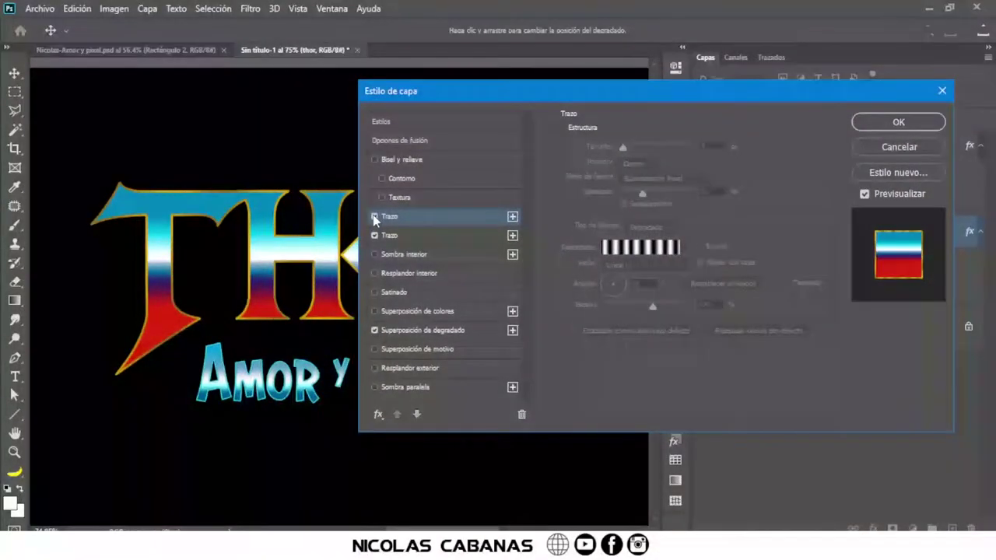
click(374, 216)
click(387, 235)
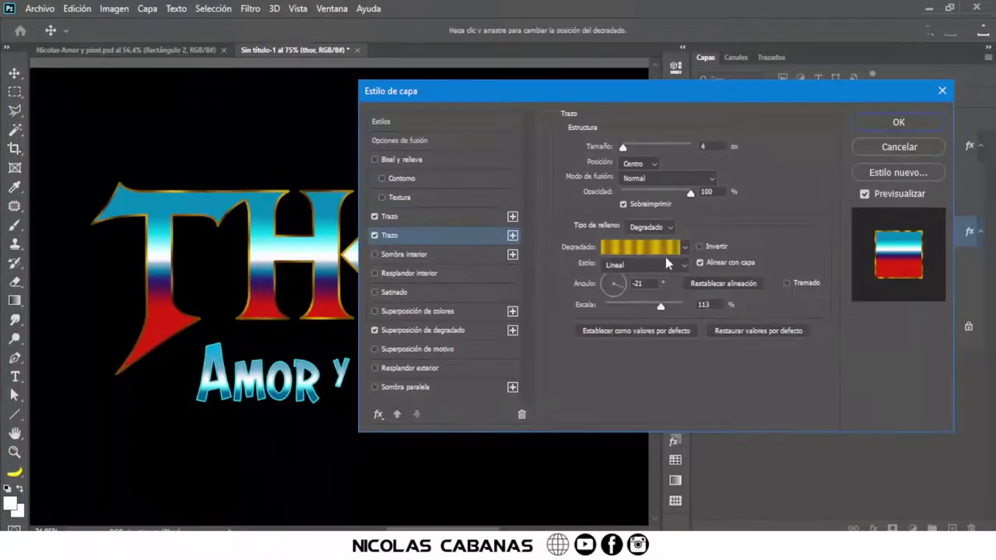
click(389, 217)
mouse_move(643, 195)
mouse_down()
mouse_move(630, 199)
mouse_move(638, 204)
mouse_move(632, 196)
mouse_up()
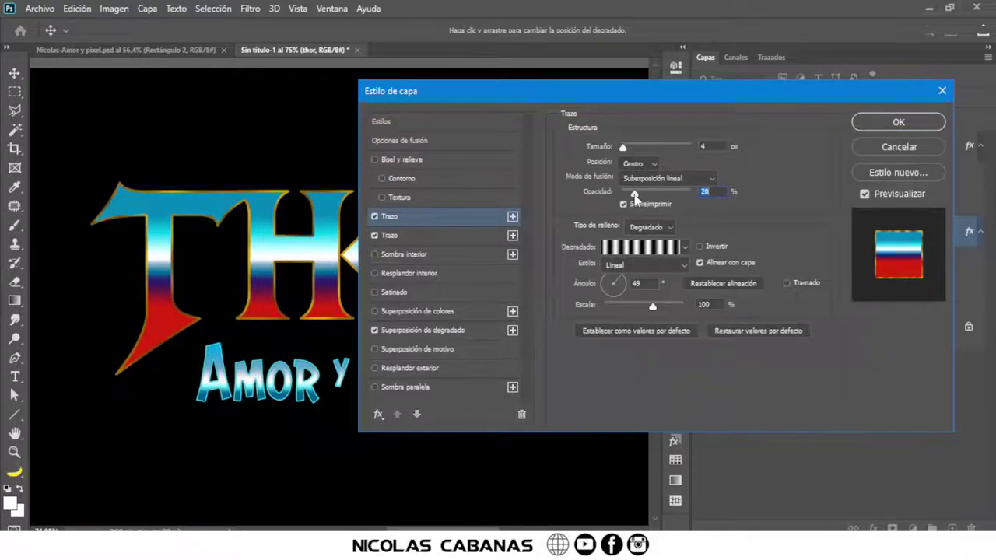
click(461, 234)
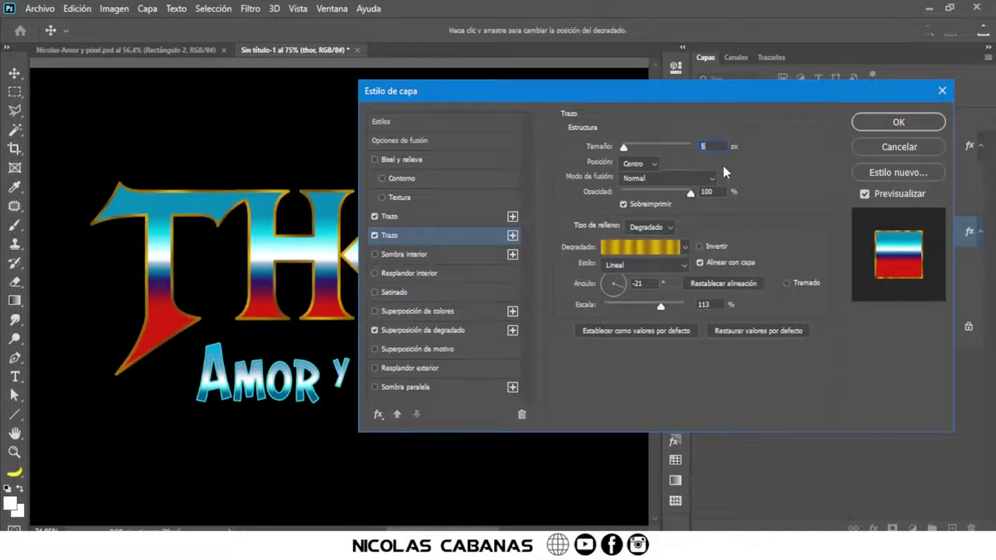
click(899, 125)
Step: Zoom in on the H and diamond, then zoom back out to the whole document
key(z)
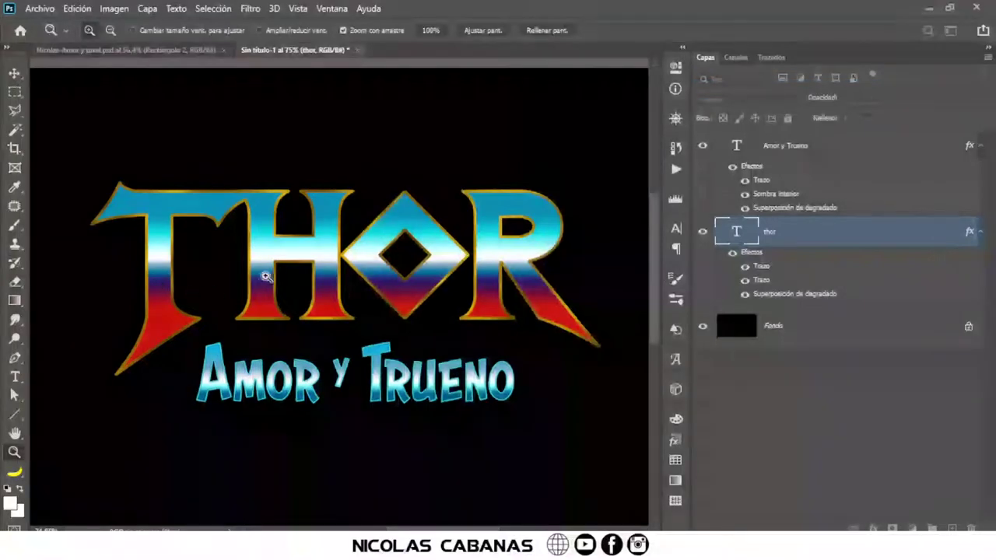
drag(314, 255, 357, 242)
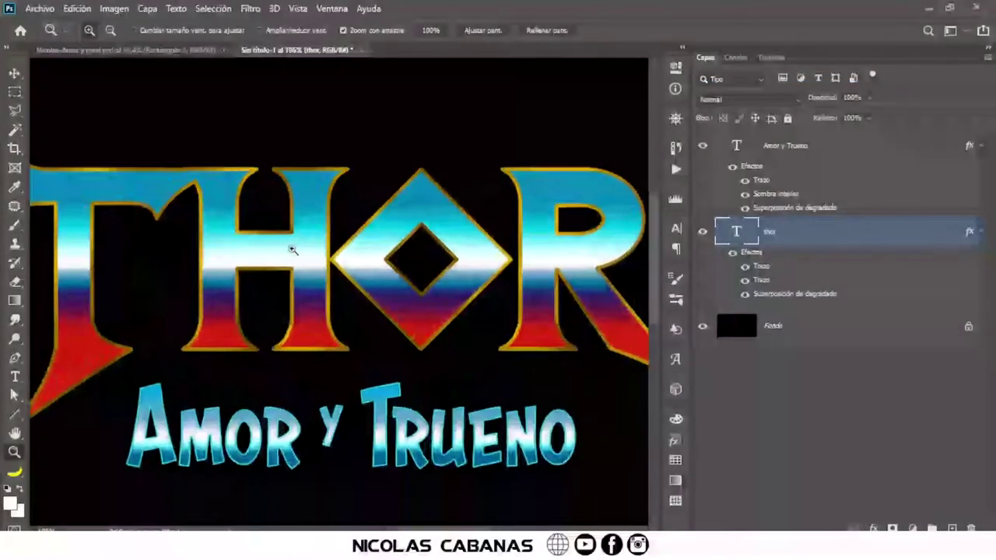
mouse_move(358, 242)
mouse_down()
mouse_move(327, 241)
mouse_move(370, 233)
mouse_move(332, 241)
mouse_up()
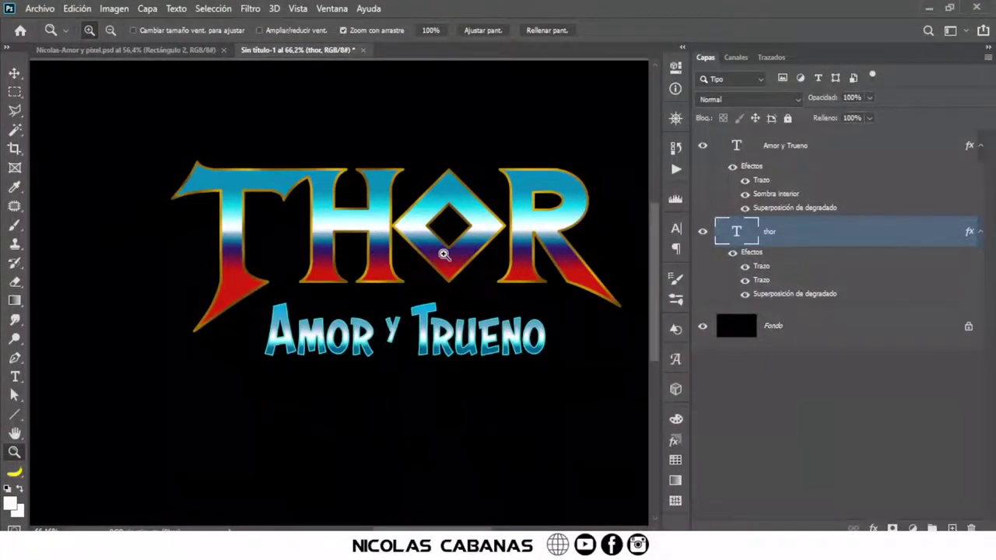
mouse_move(444, 254)
mouse_down()
mouse_move(420, 210)
mouse_move(408, 241)
mouse_up()
Step: With the Move tool, select the Amor y Trueno and thor layers together
key(v)
click(856, 151)
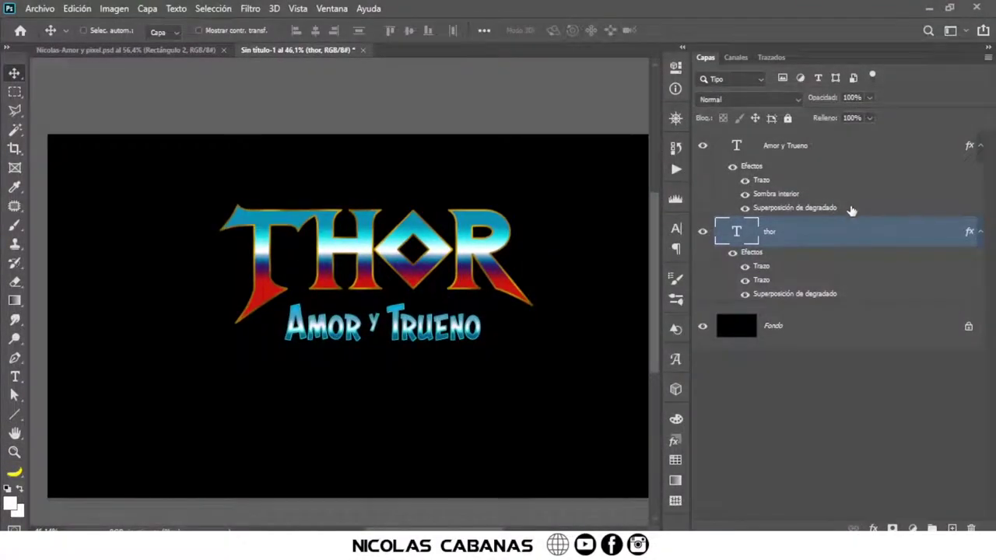
shift+click(881, 234)
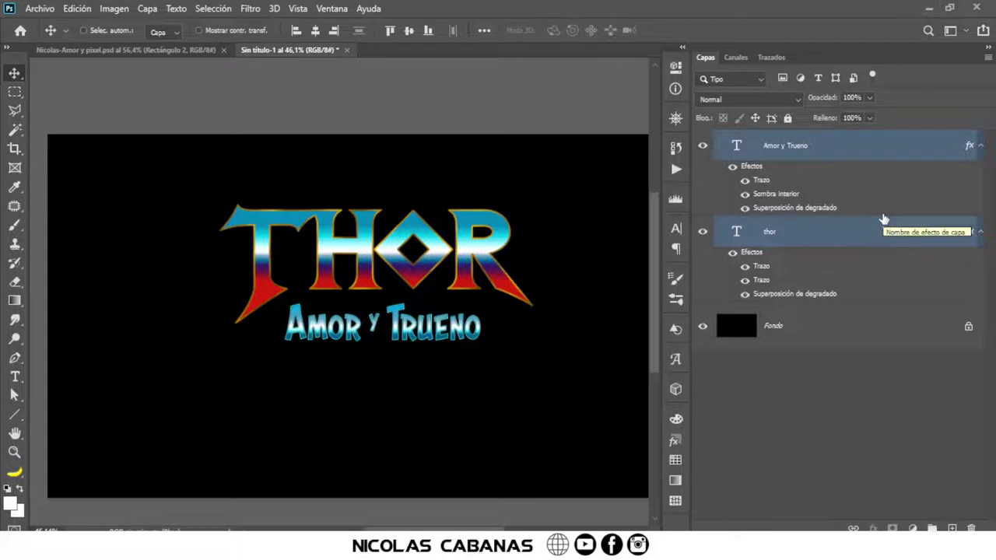
click(805, 170)
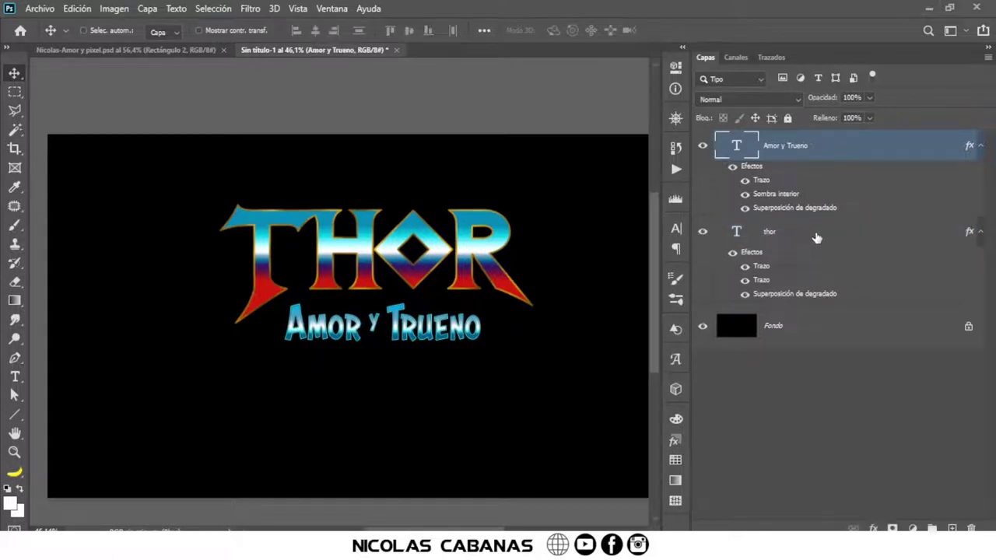
shift+click(816, 238)
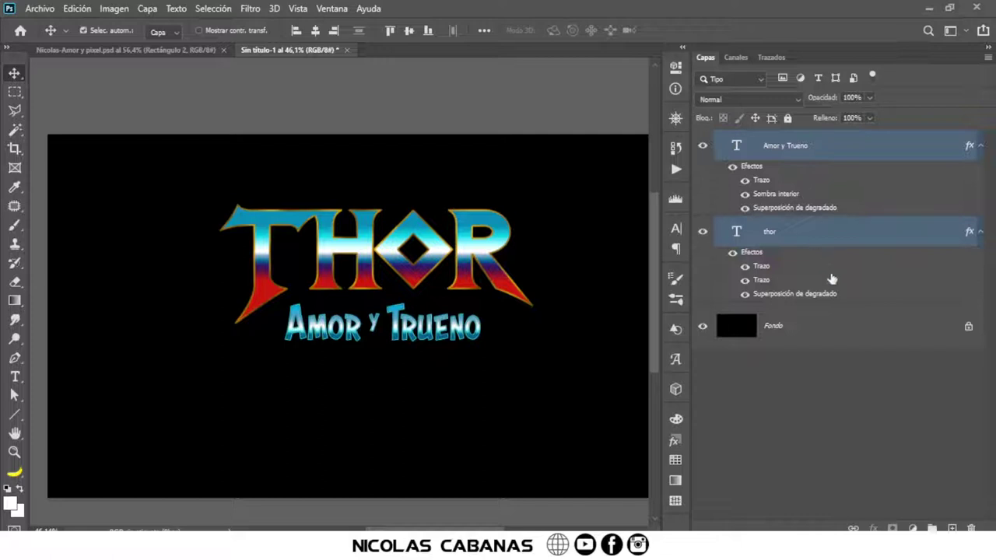
Step: Group the two text layers as Grupo 1, duplicate the group, and lock and hide the original
key(ctrl+g)
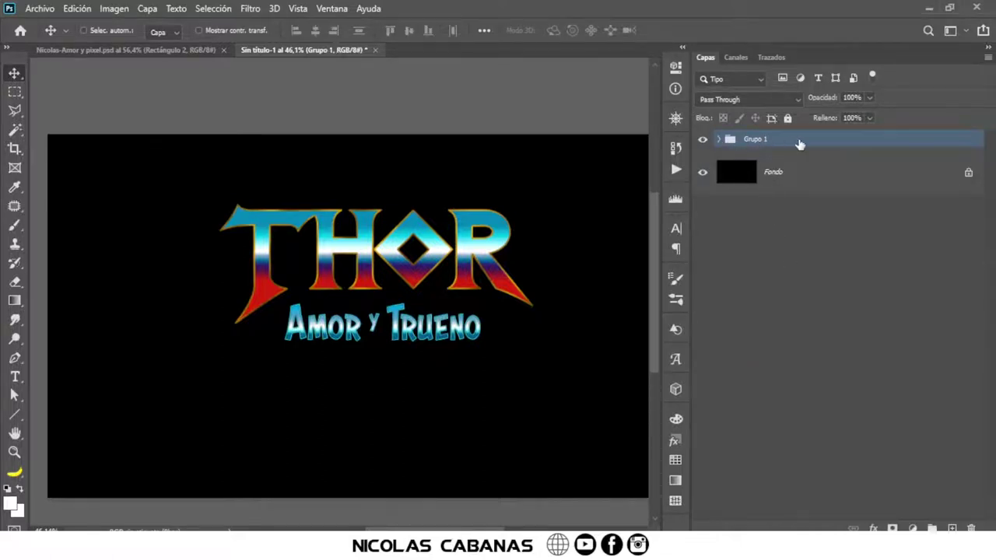
right_click(799, 144)
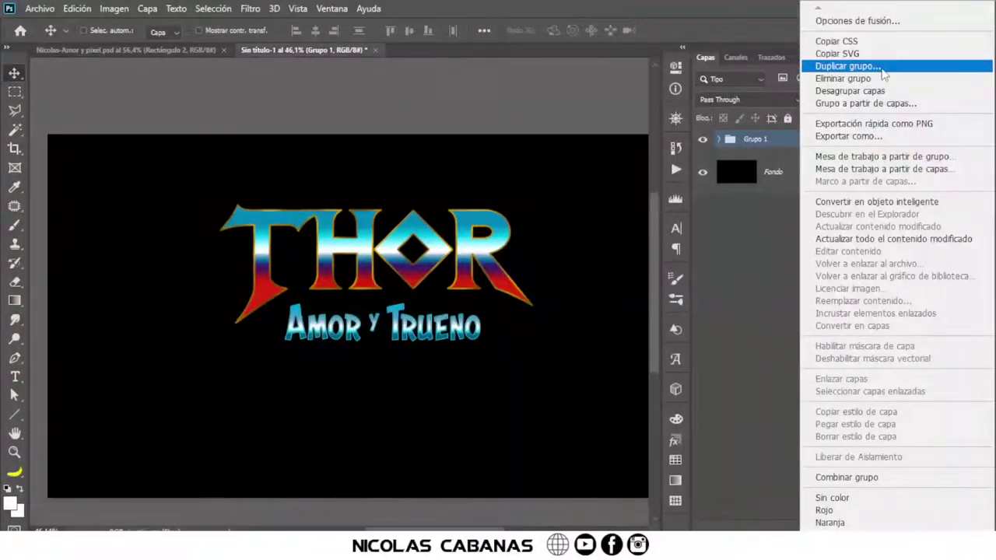
click(882, 70)
click(408, 139)
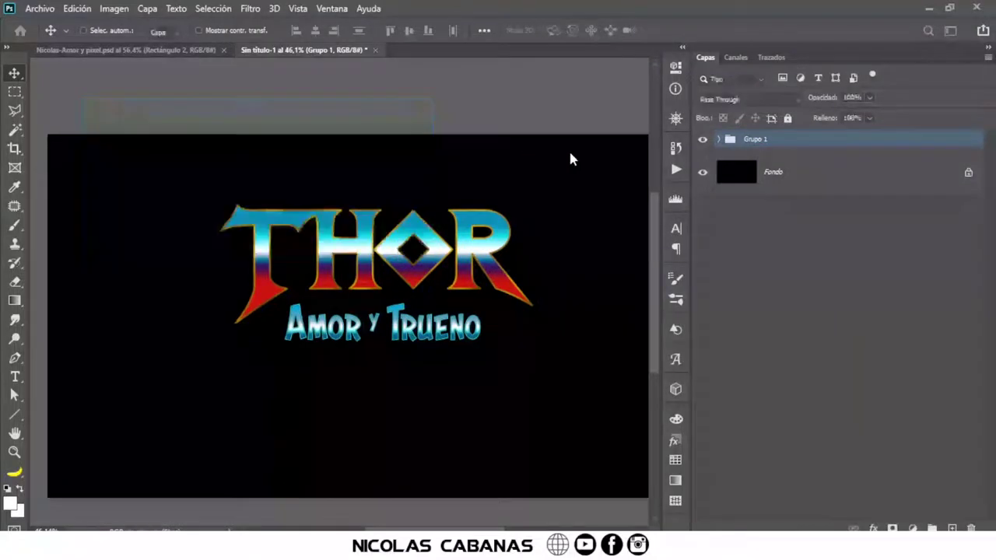
click(784, 157)
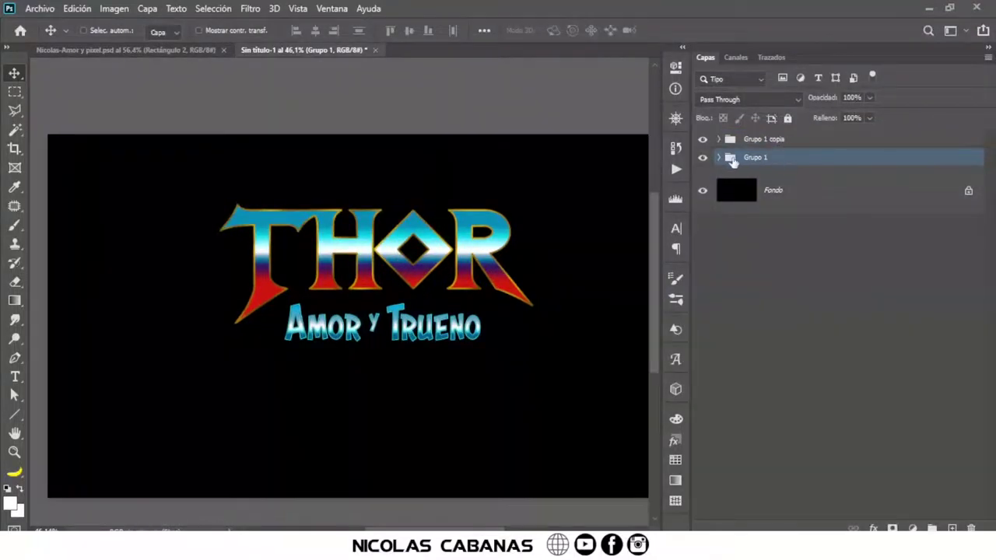
click(787, 119)
click(702, 158)
Step: Expand Grupo 1 copia and convert its thor layer to a smart object
click(718, 139)
click(832, 257)
click(770, 140)
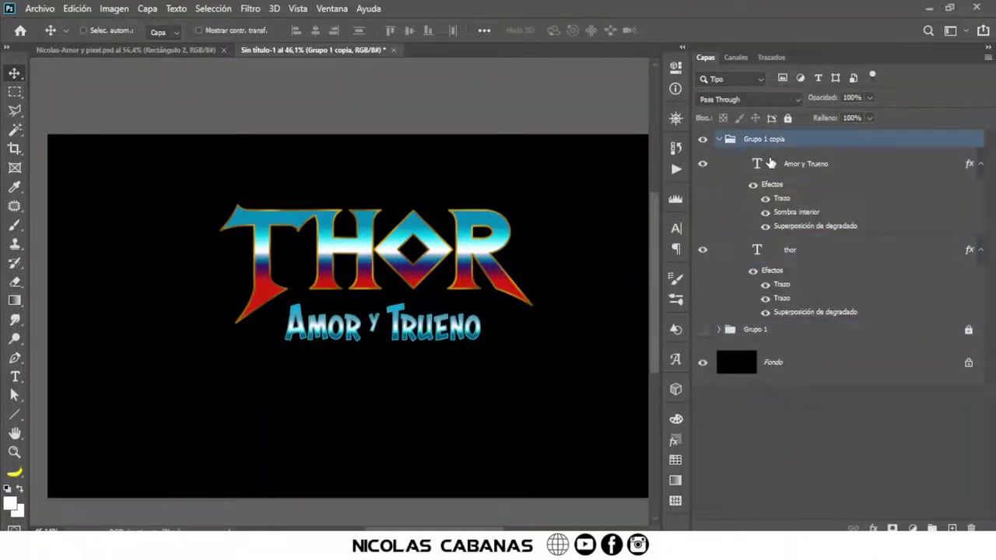
click(842, 250)
key(alt+bracketright)
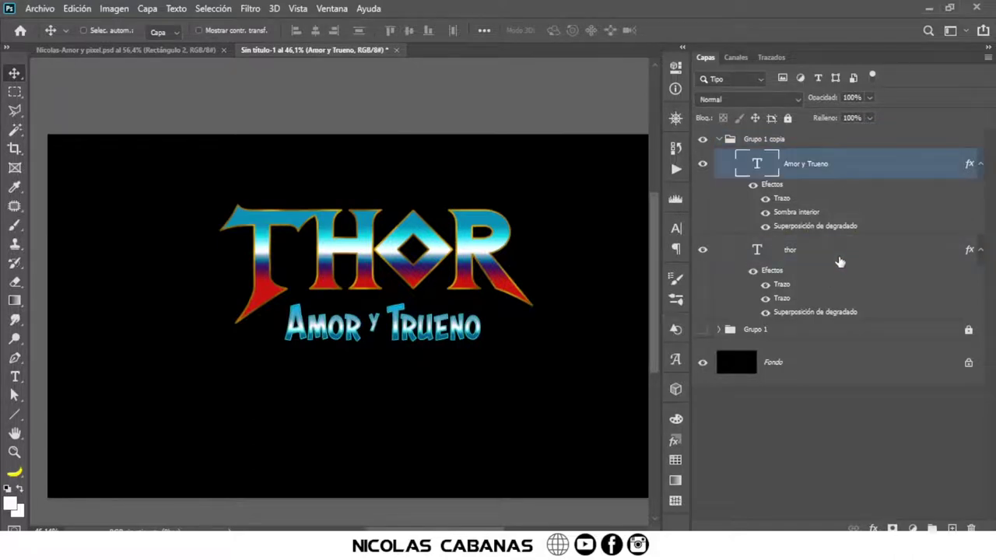
right_click(839, 257)
click(751, 184)
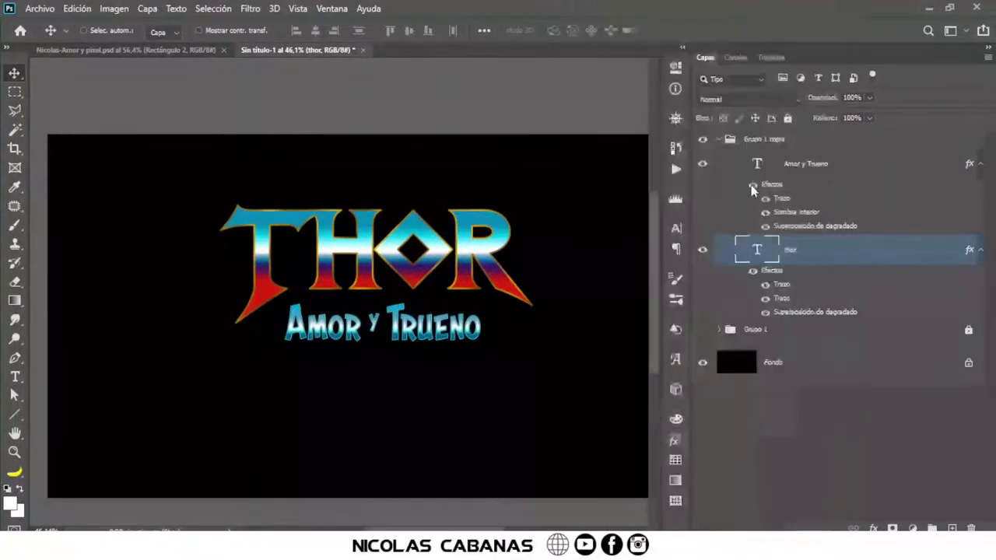
Step: Convert the Amor y Trueno layer to a smart object as well
click(854, 168)
right_click(855, 168)
click(798, 187)
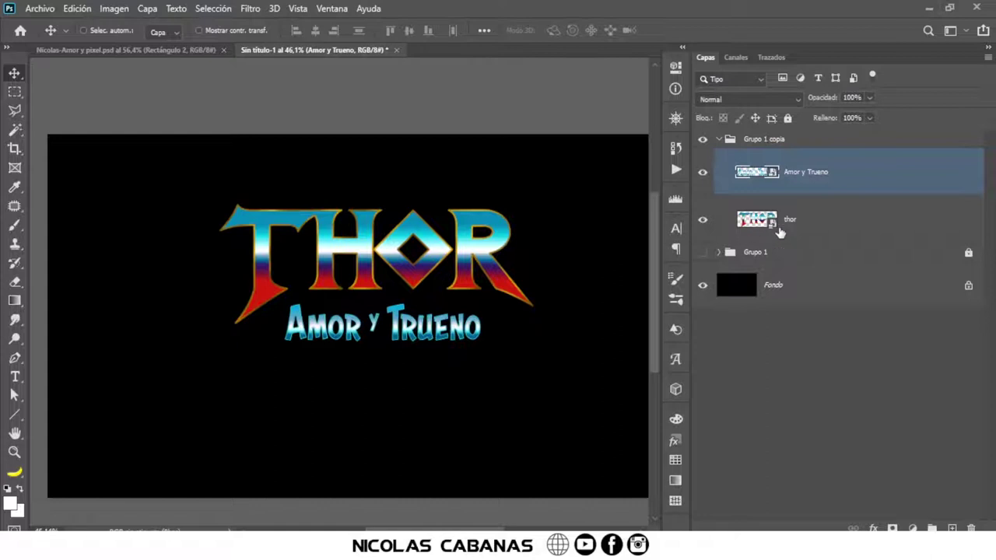
Step: Apply an Edición > Transformar > Perspectiva transform to thor, flaring its bottom edge outward
click(833, 232)
click(77, 9)
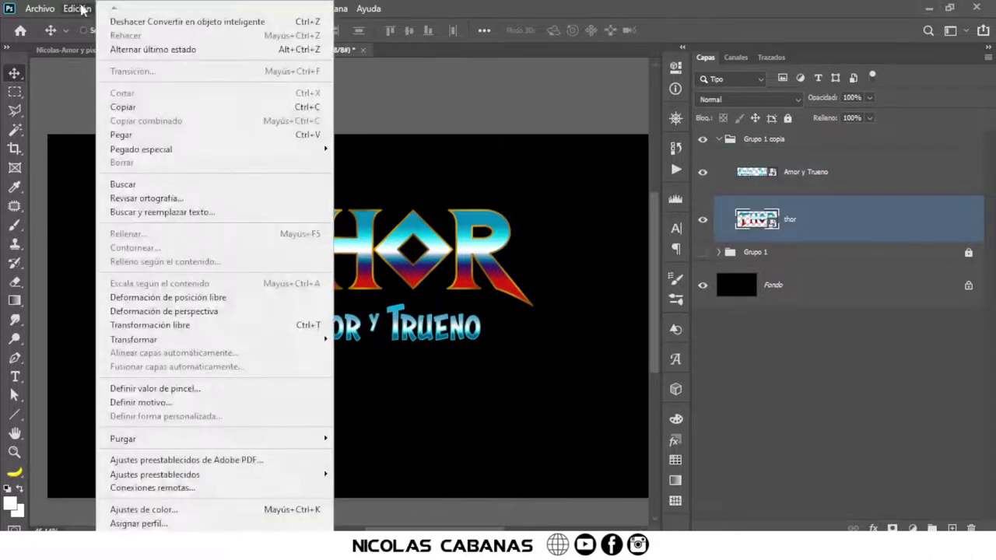
mouse_move(134, 339)
click(425, 178)
drag(535, 325, 608, 314)
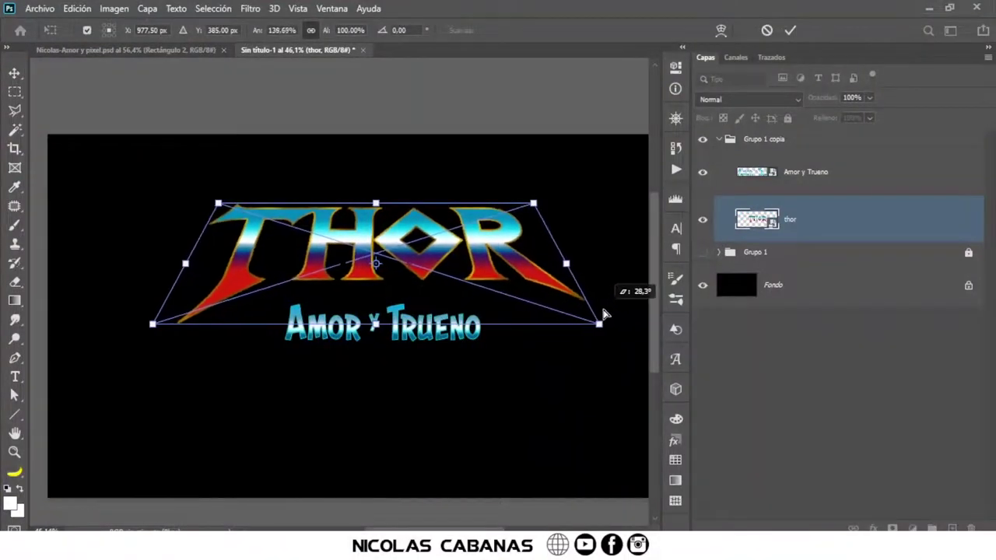
drag(608, 313, 598, 322)
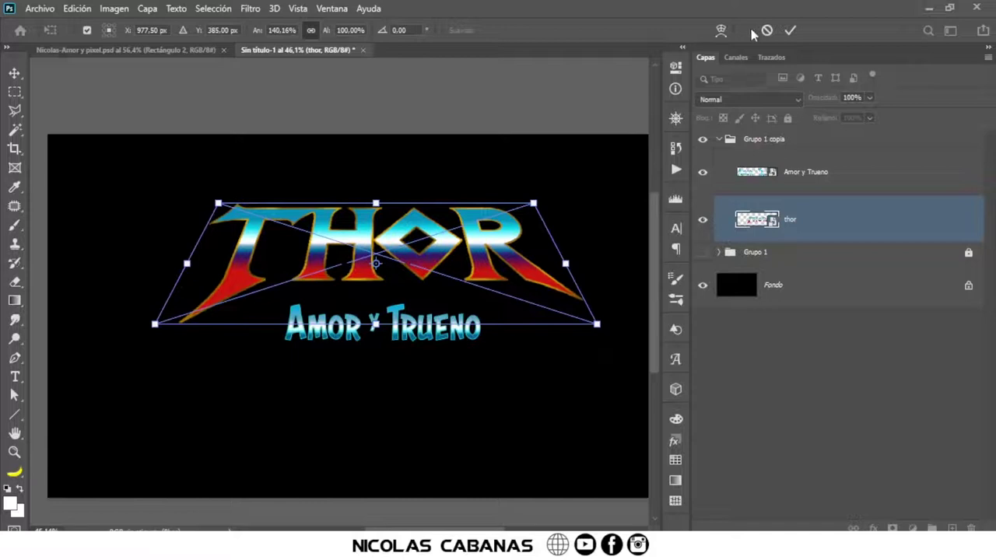
click(790, 31)
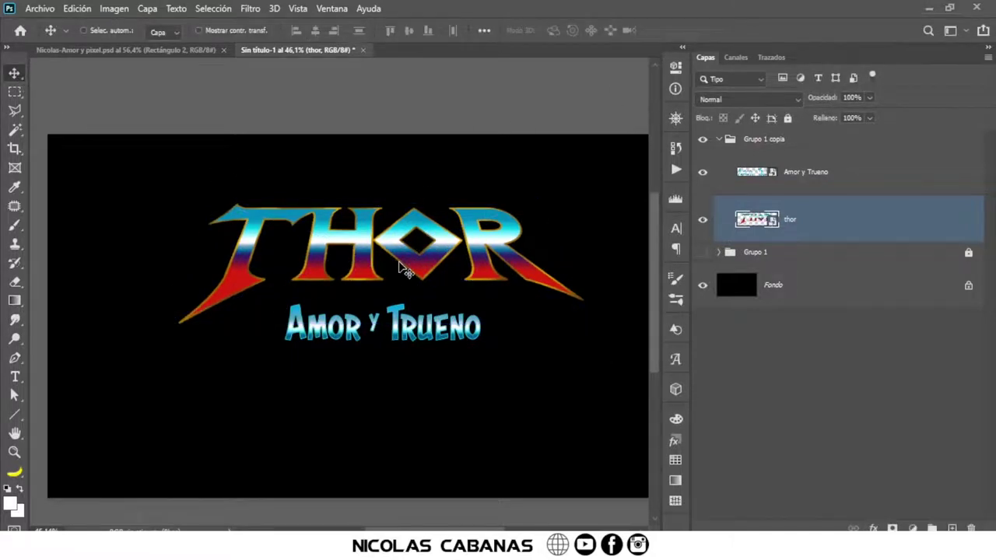
scroll(398, 264, up, 1)
scroll(398, 264, down, 1)
Step: Duplicate the thor layer to create thor copia
right_click(871, 216)
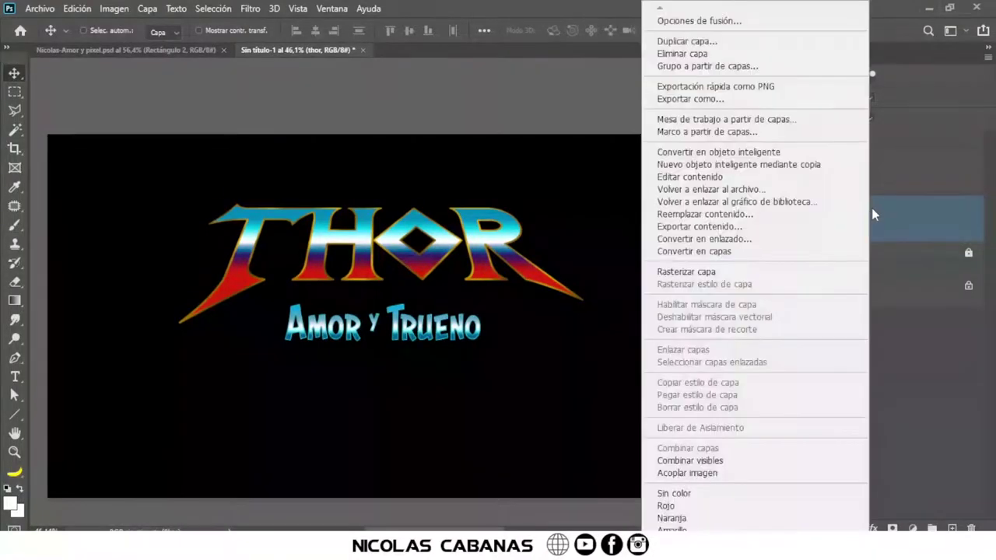
click(746, 41)
click(385, 140)
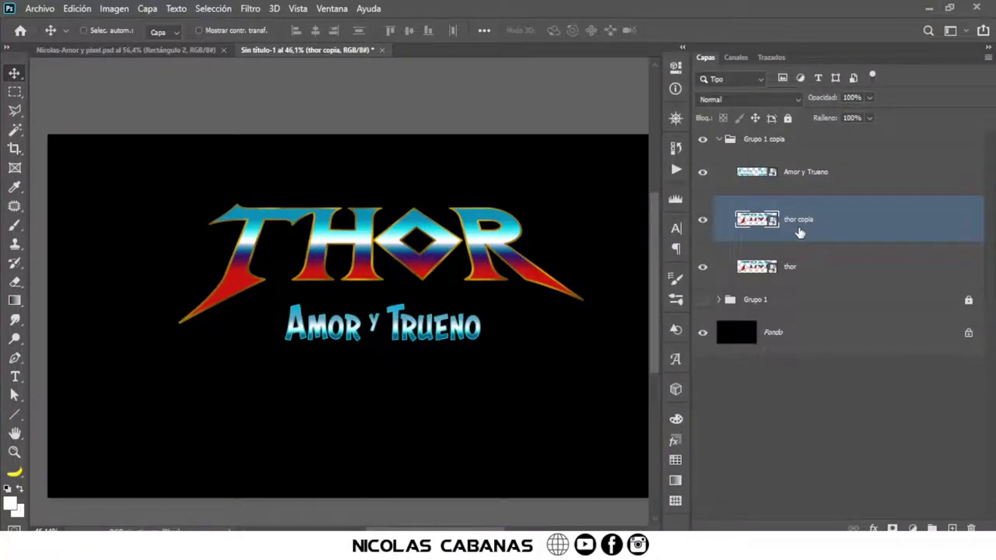
key(z)
drag(440, 239, 461, 240)
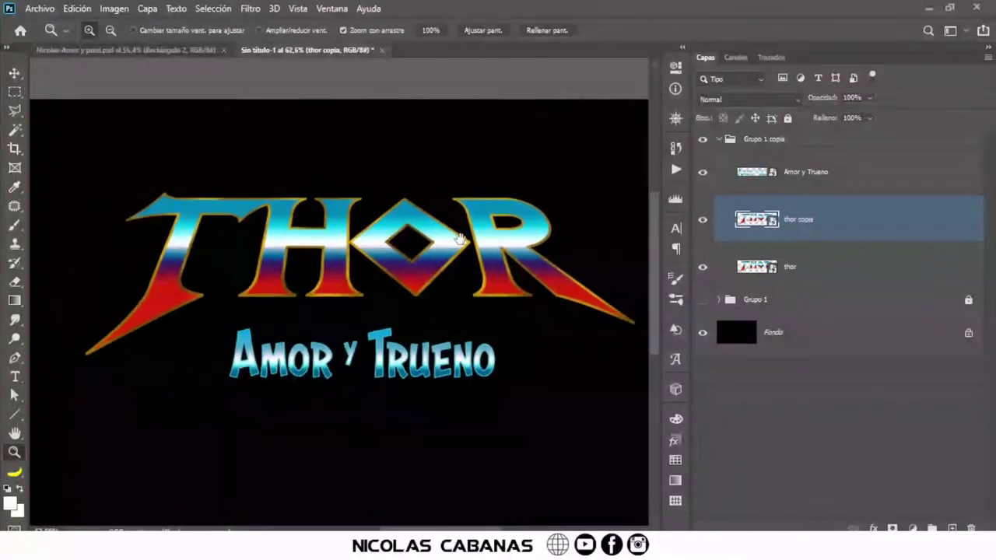
Step: Rename the original thor layer to thor 3D and nudge the Amor y Trueno subtitle up slightly
key(v)
click(805, 267)
double_click(791, 268)
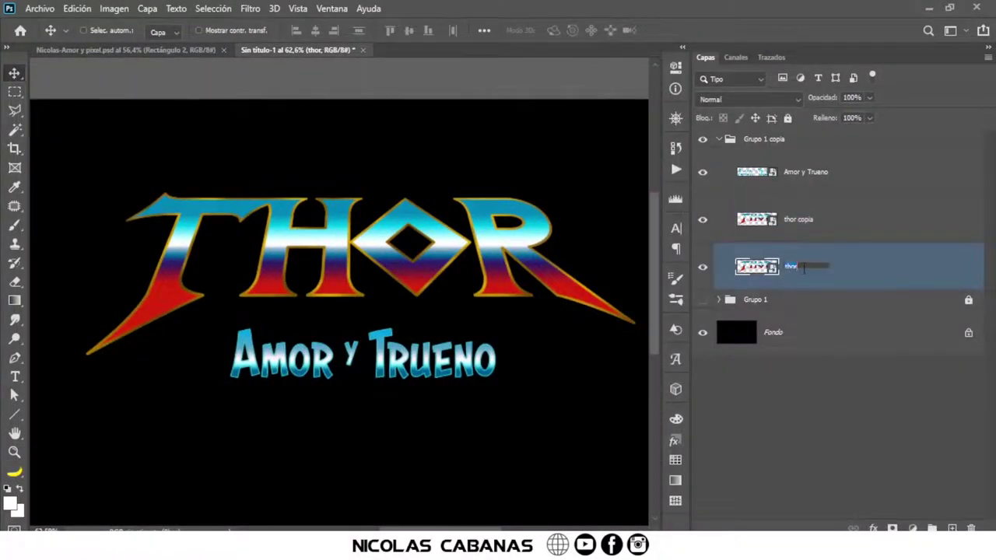
text(3D)
key(Return)
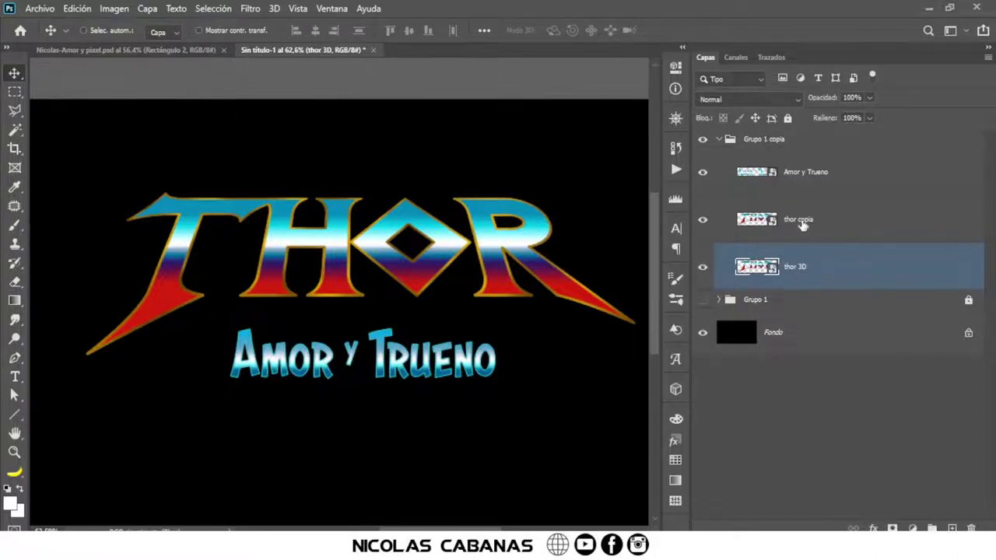
click(811, 178)
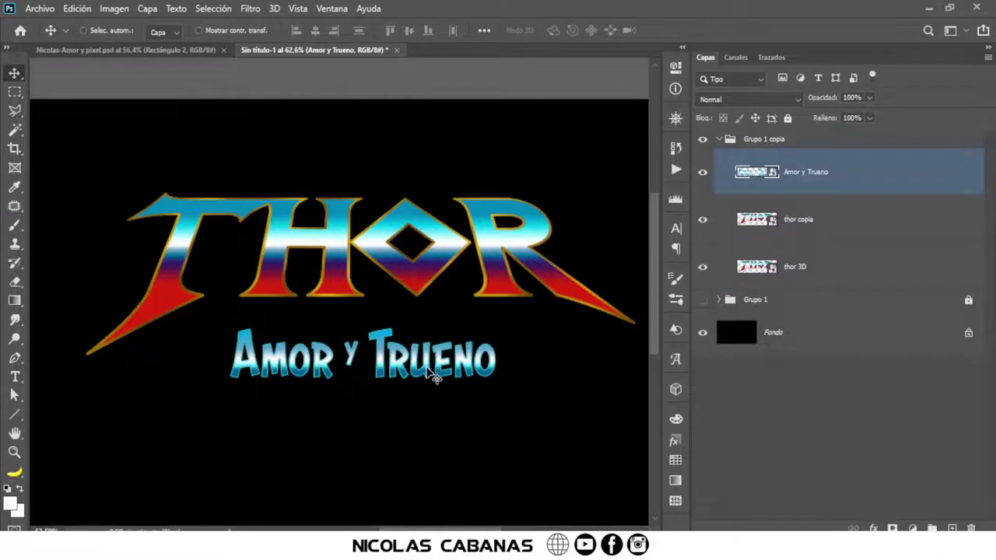
drag(427, 373, 427, 365)
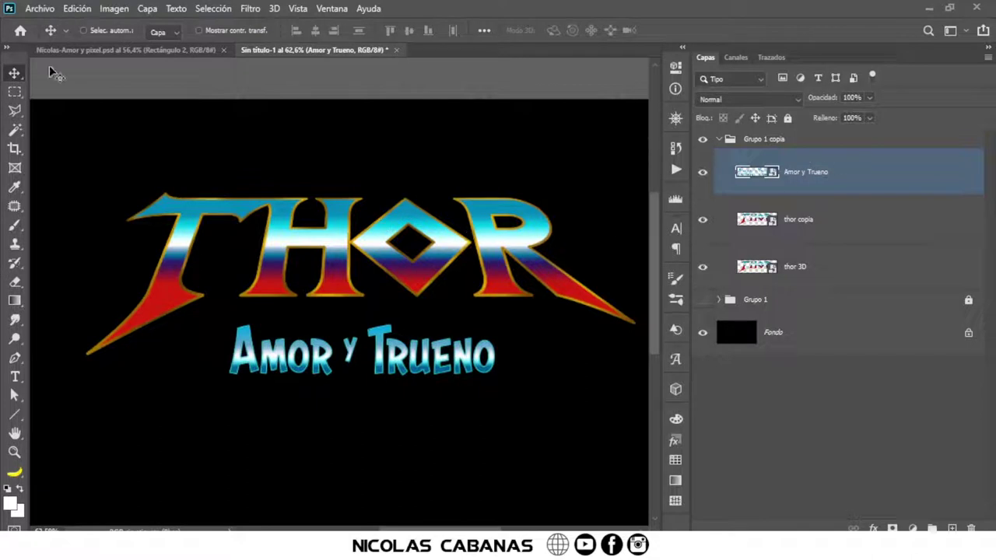
Step: Widen the Amor y Trueno subtitle's base with a perspective transform
click(75, 9)
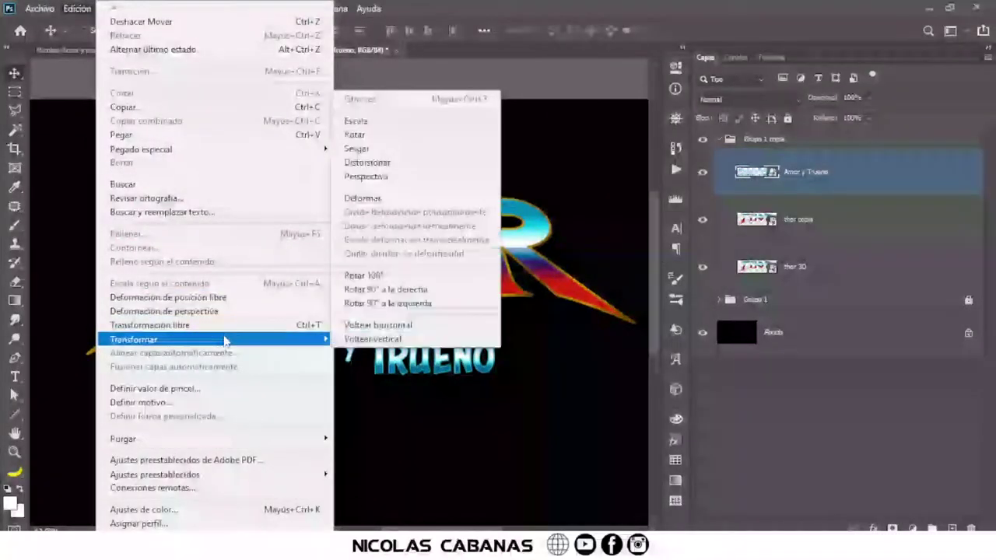
mouse_move(134, 340)
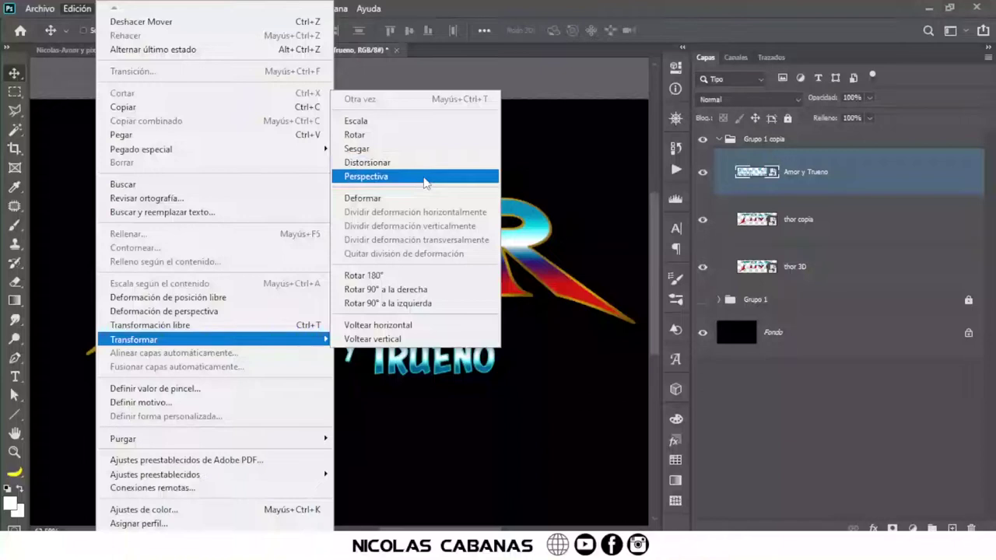
click(426, 177)
drag(495, 377, 533, 379)
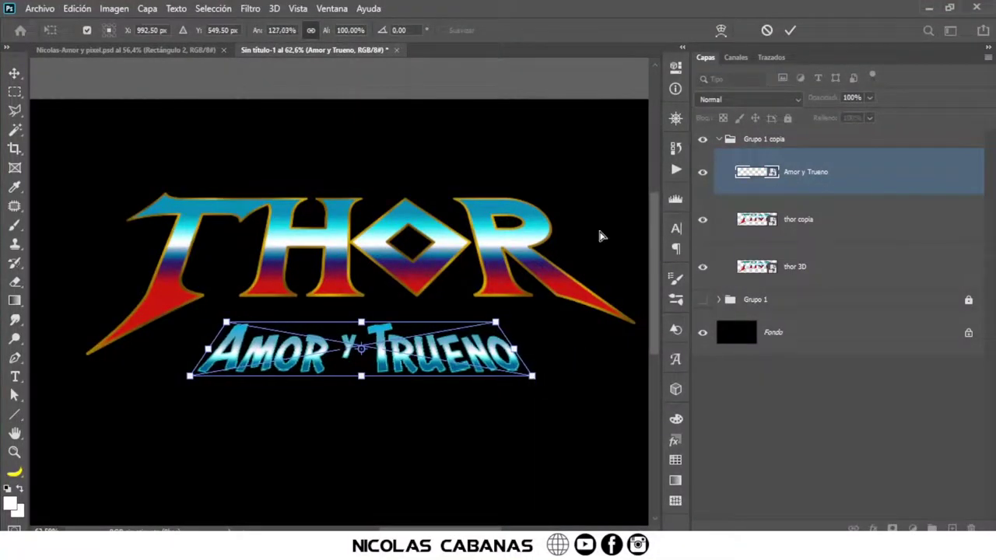
click(789, 31)
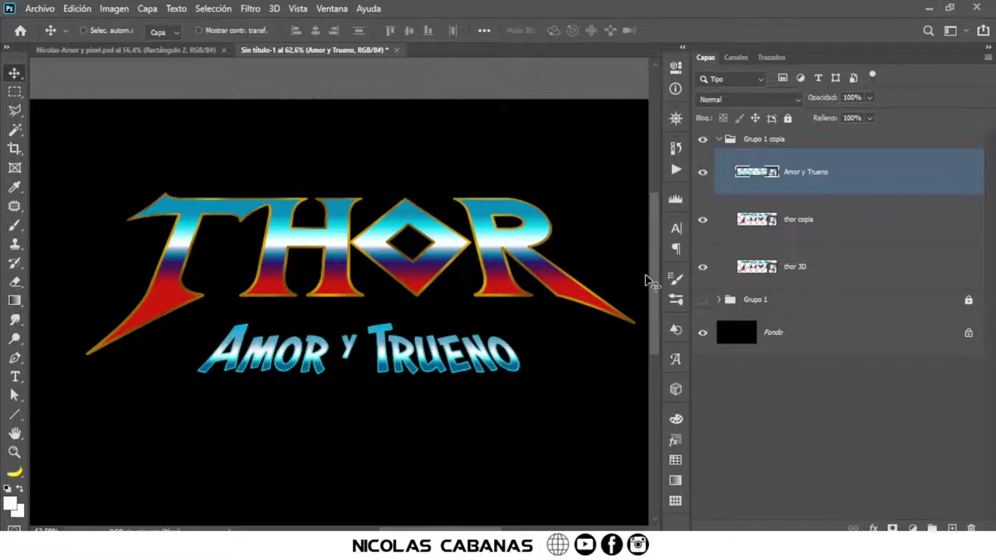
Step: Duplicate the subtitle as Amor y Trueno 3D and place it beneath the original
right_click(883, 183)
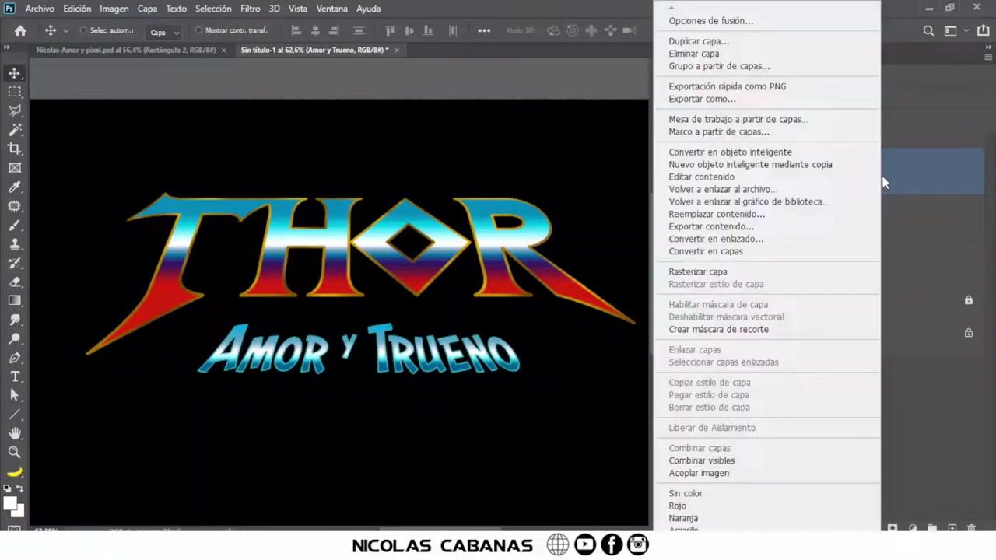
click(789, 40)
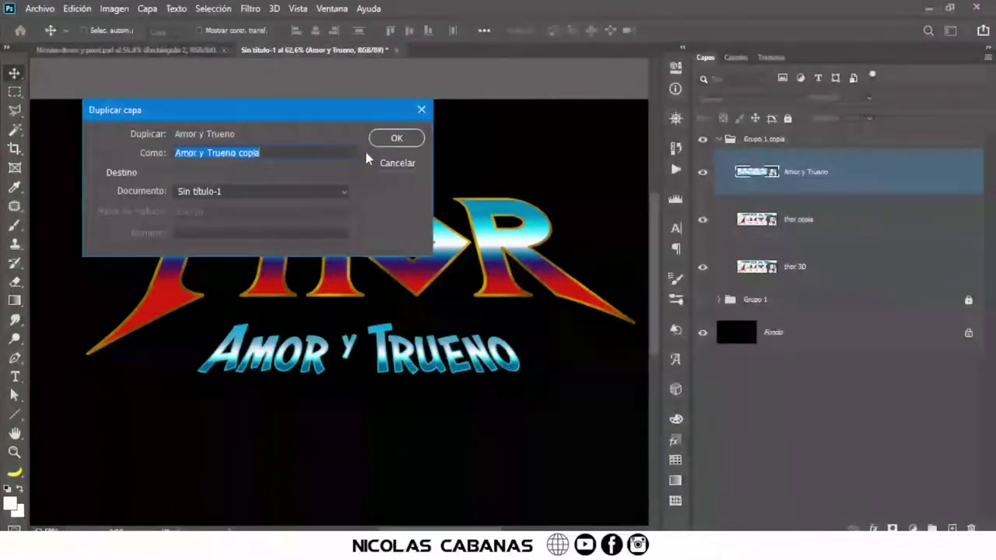
drag(238, 152, 321, 156)
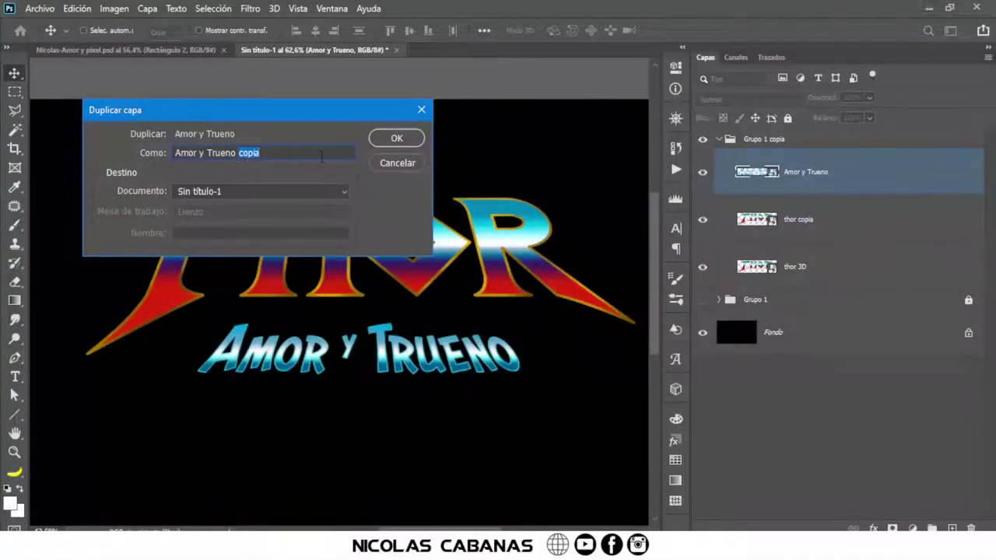
text(3)
text(D)
key(Return)
drag(791, 190, 833, 223)
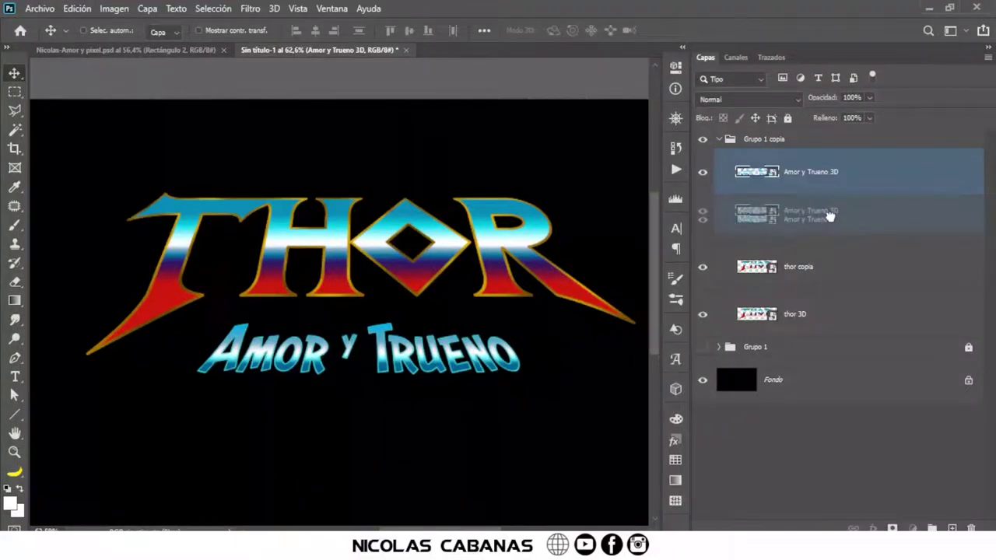
Step: Hide the four logo layers, reshow thor copia, Amor y Trueno and Amor y Trueno 3D, then select thor 3D
click(827, 172)
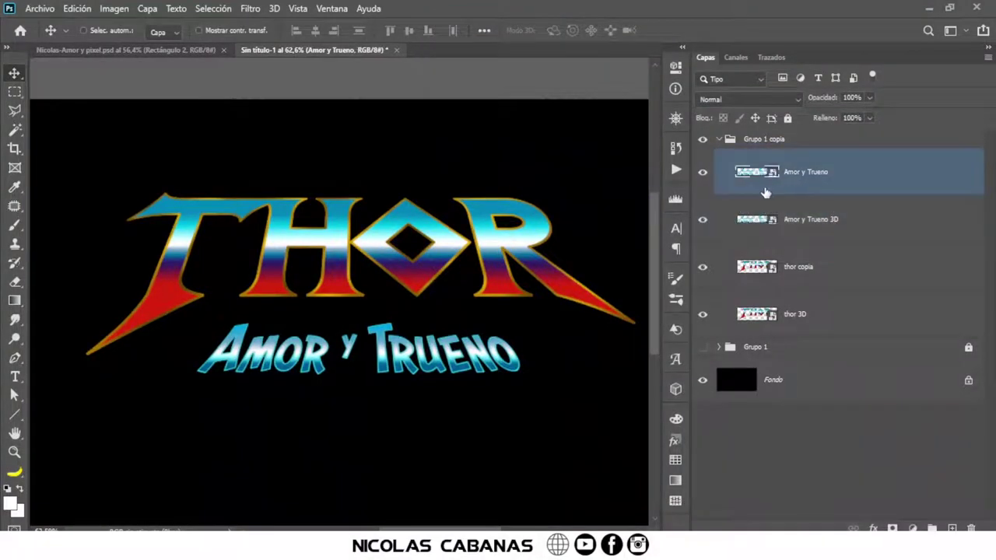
click(837, 266)
drag(703, 171, 702, 314)
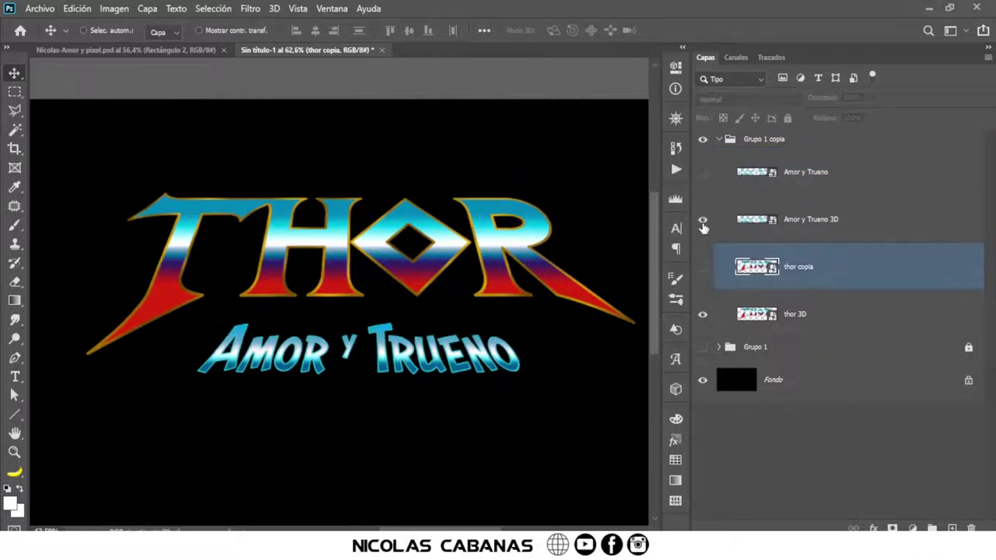
click(702, 267)
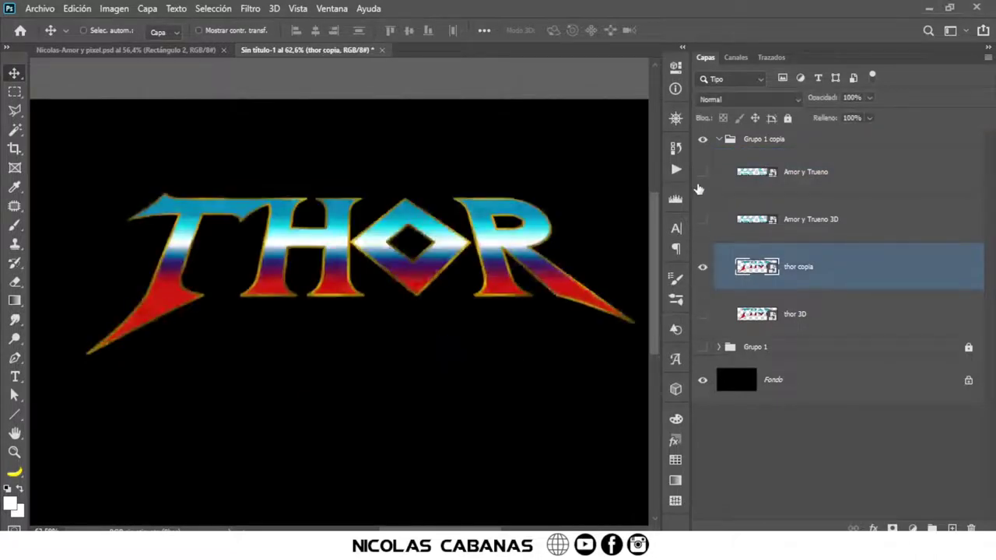
click(702, 172)
click(703, 219)
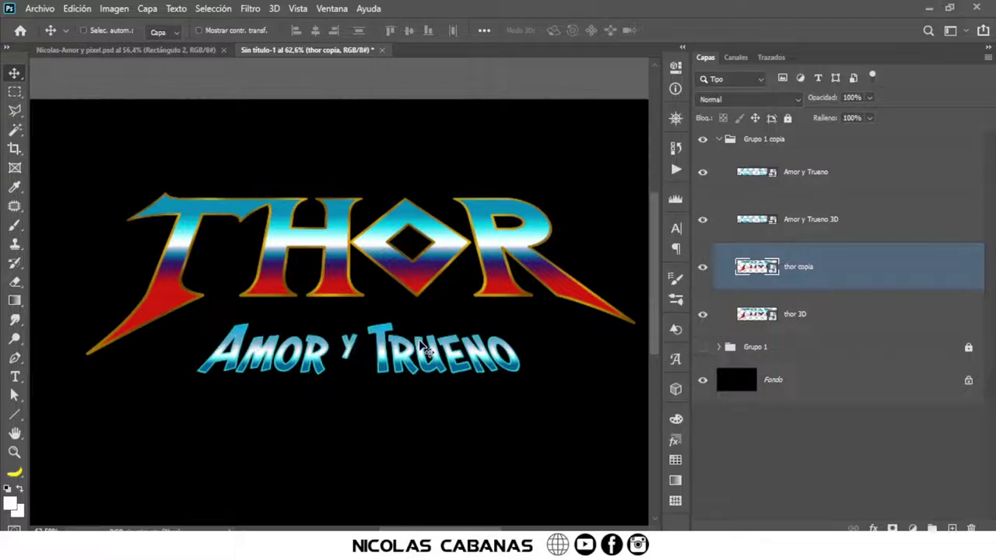
click(814, 313)
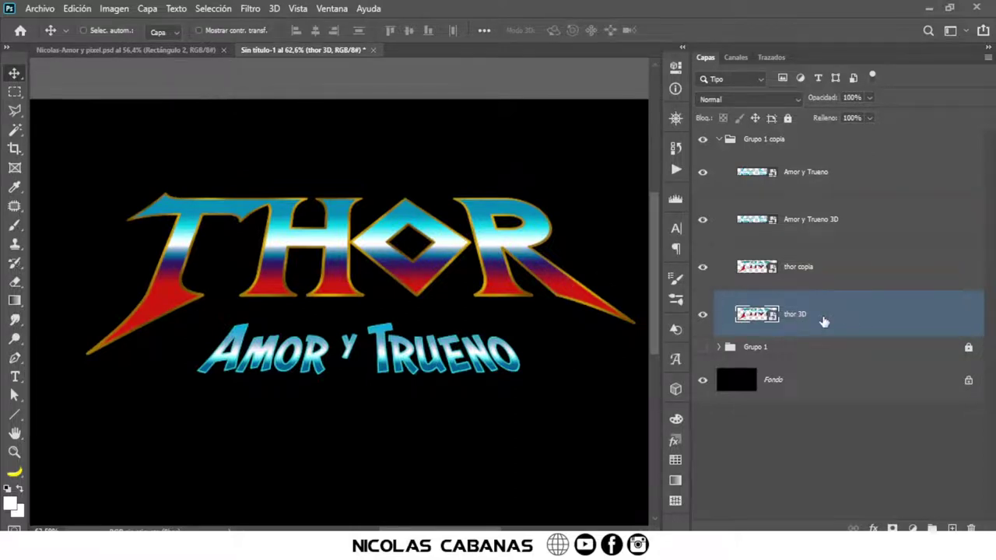
Step: Create a new 3D extrusion from thor 3D, declining the 3D workspace and dismissing the profile notice
drag(556, 318, 550, 313)
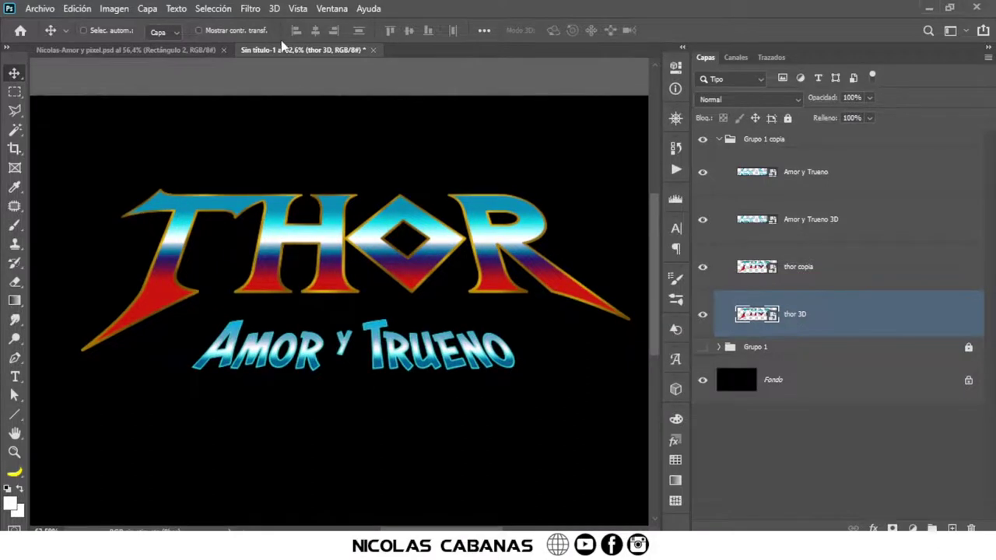
click(274, 8)
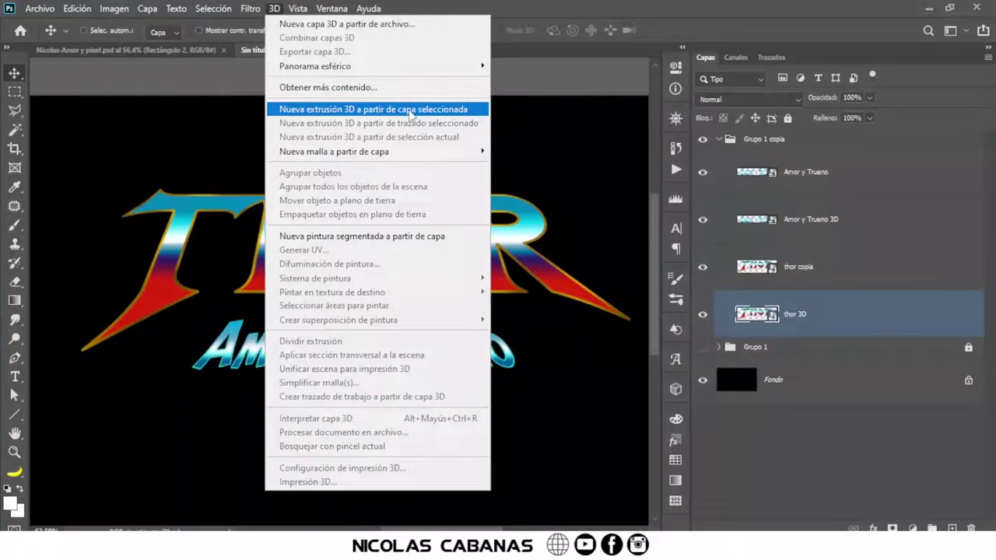
click(435, 114)
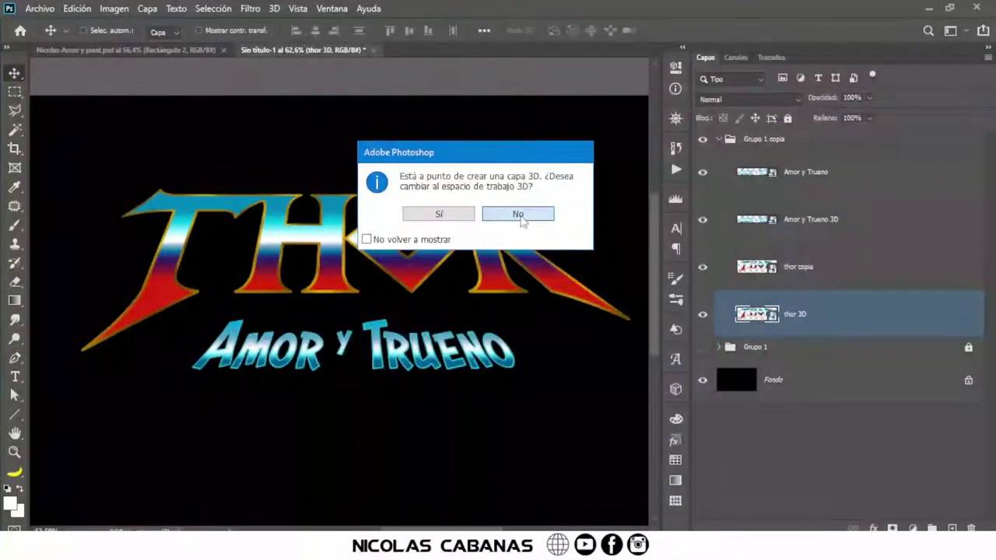
click(513, 216)
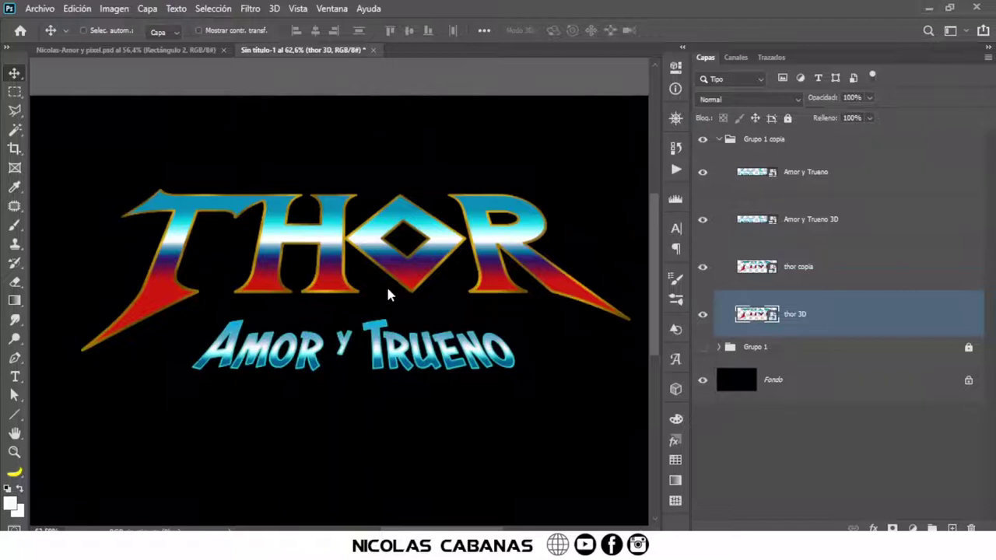
click(560, 254)
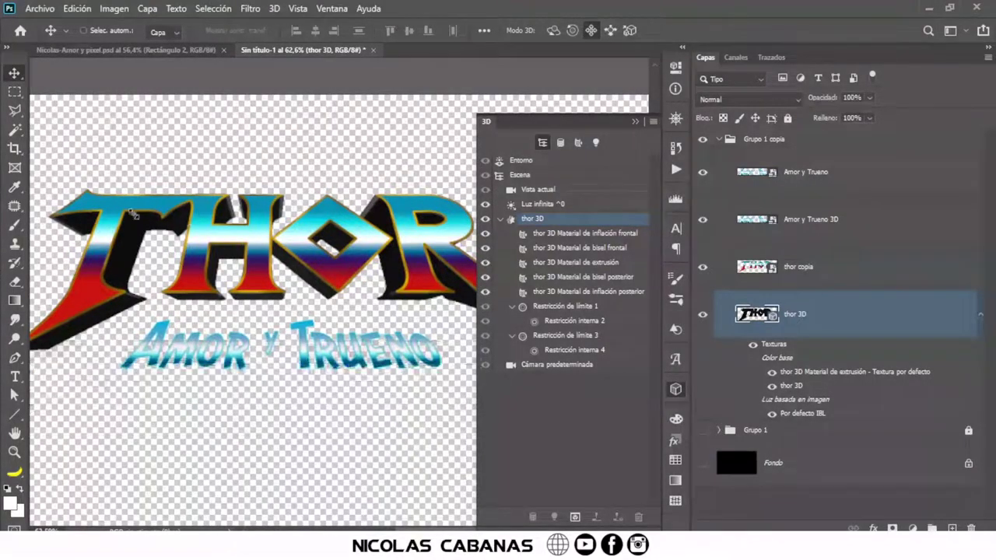
Step: Filter the 3D panel to meshes and raise thor 3D's Extrusion Depth to 812.36 px
click(418, 337)
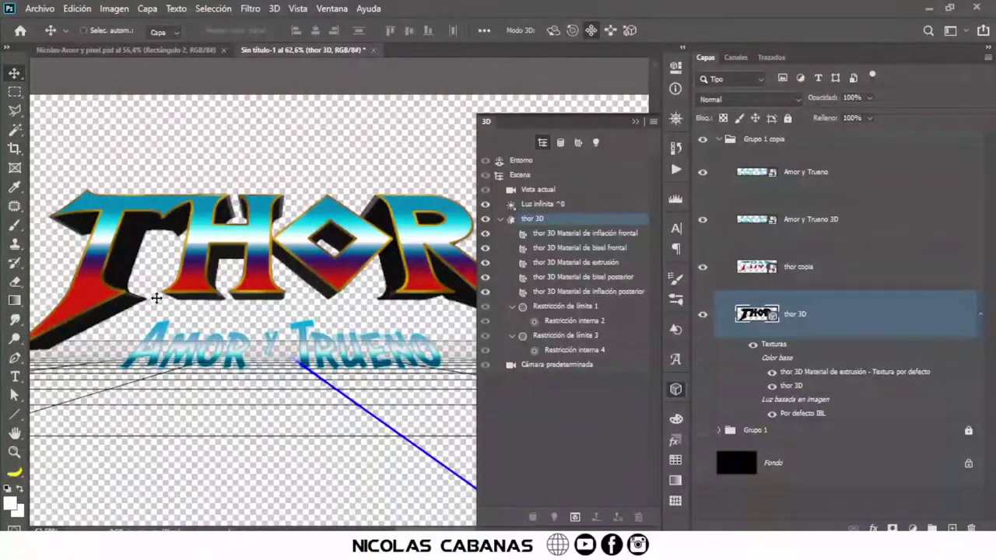
click(560, 142)
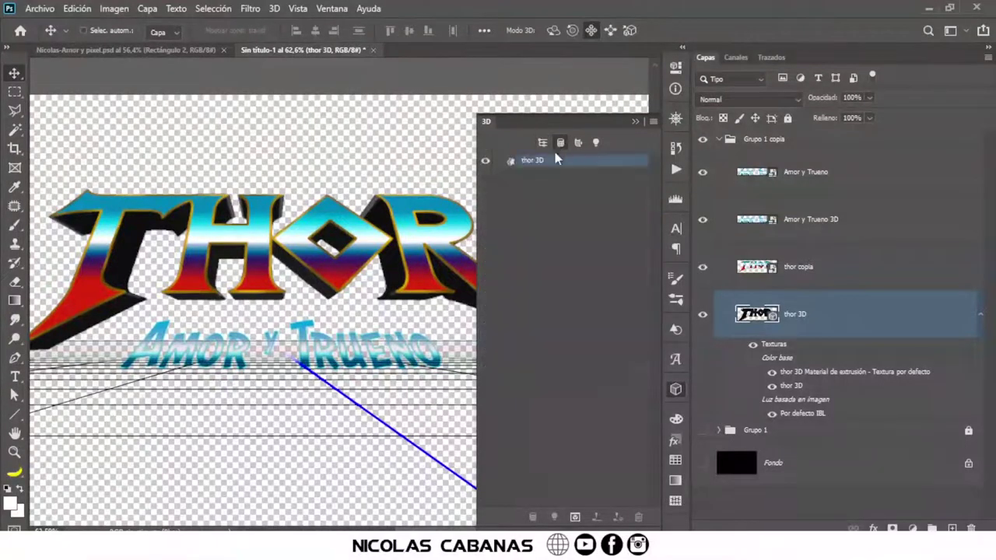
double_click(510, 163)
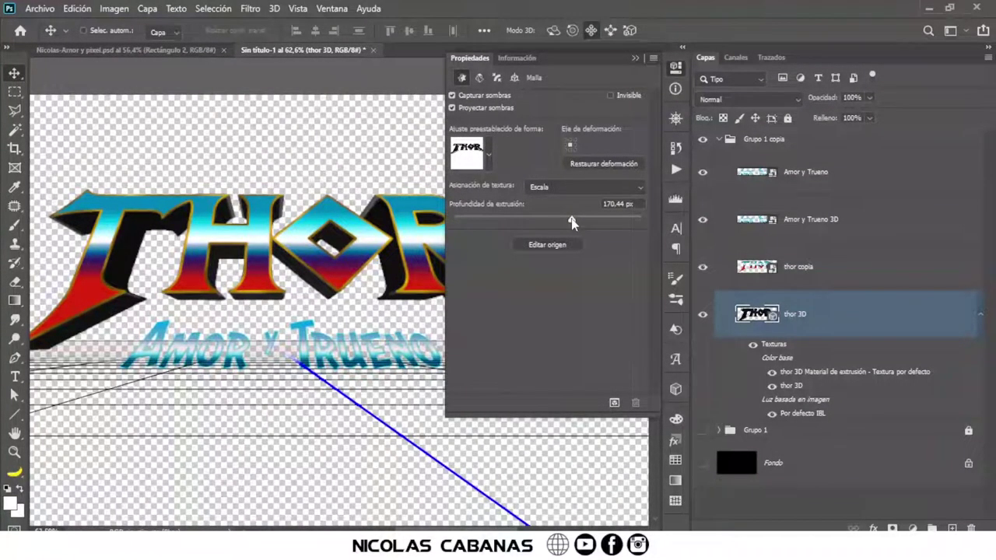
drag(574, 224, 615, 219)
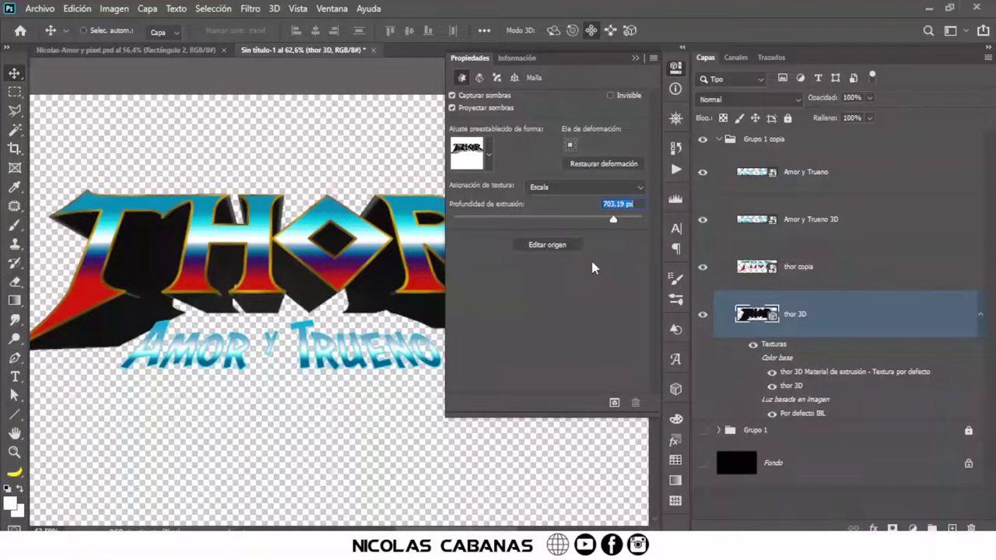
drag(613, 220, 628, 219)
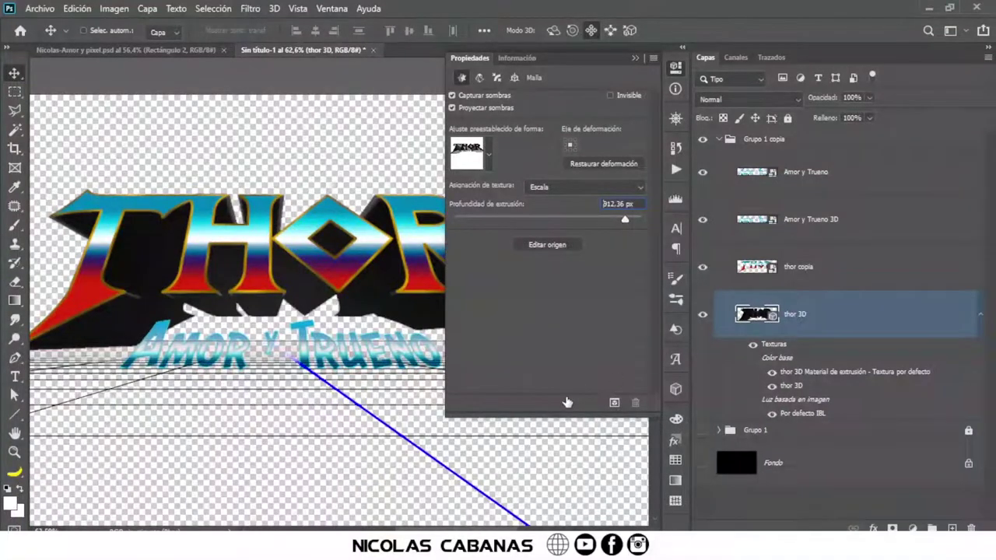
double_click(761, 314)
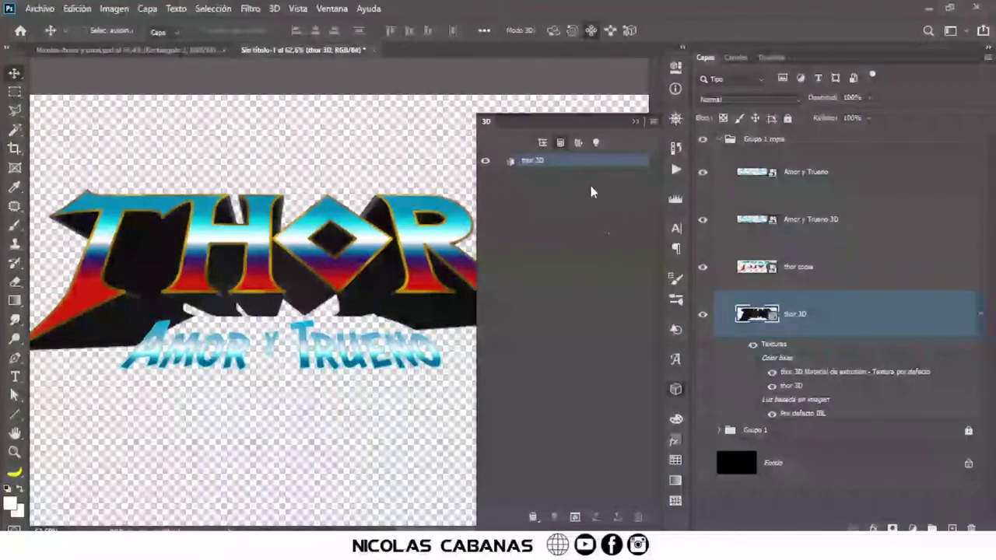
Step: Turn off the Infinite Light's shadow so THOR's extruded sides show grey shading
click(596, 143)
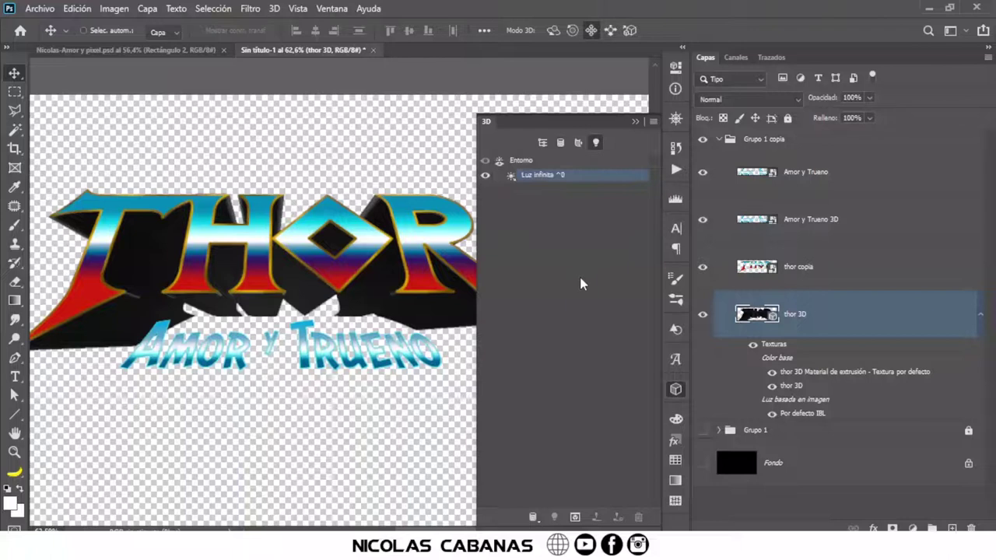
double_click(510, 177)
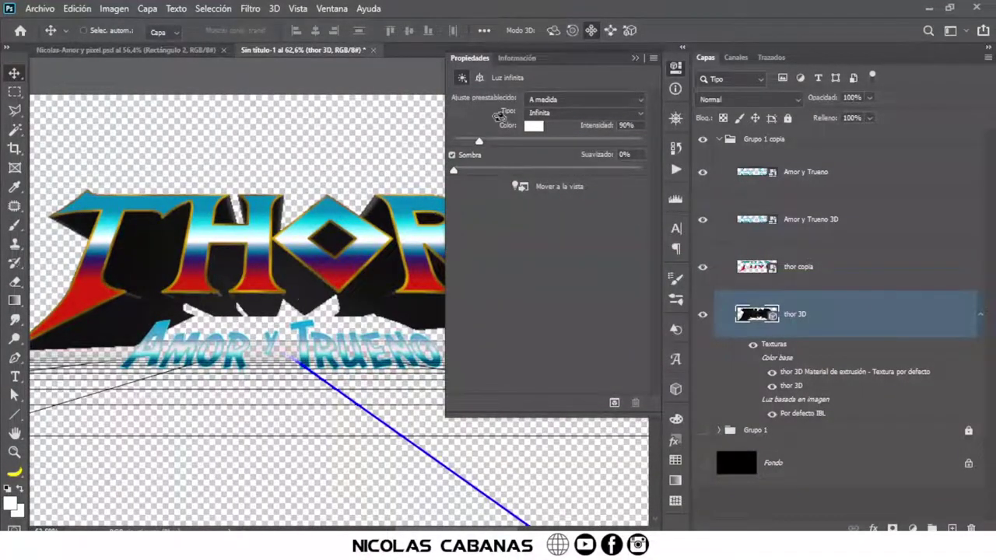
click(610, 30)
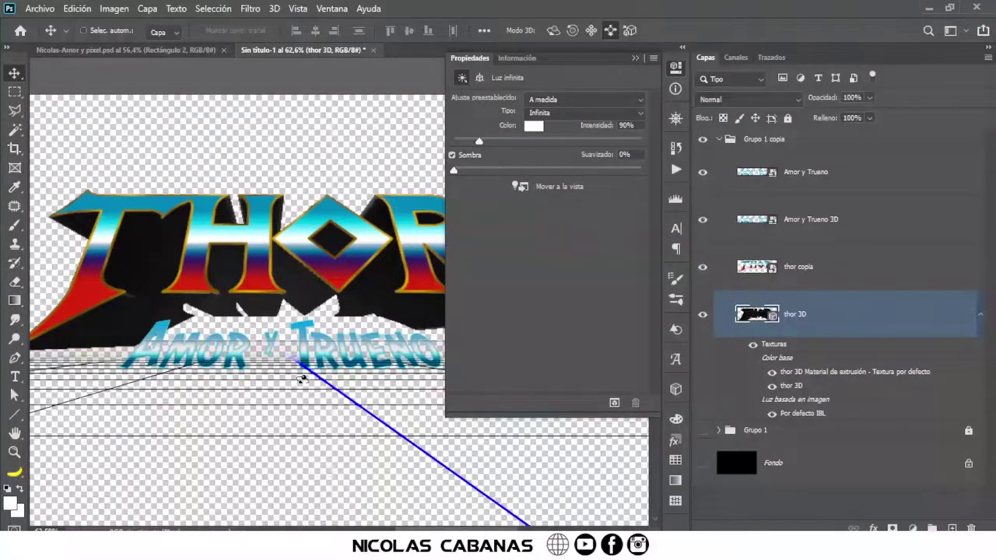
click(550, 31)
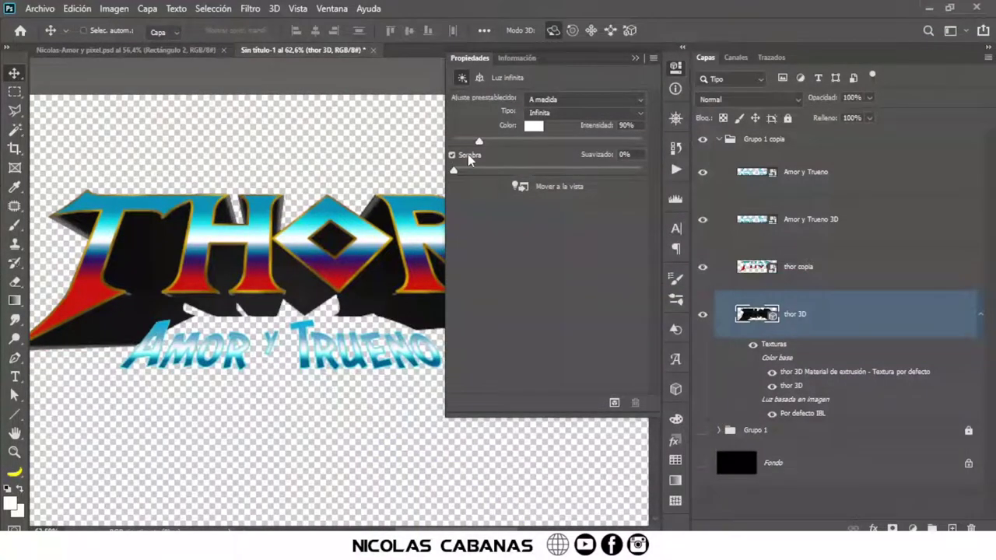
click(452, 155)
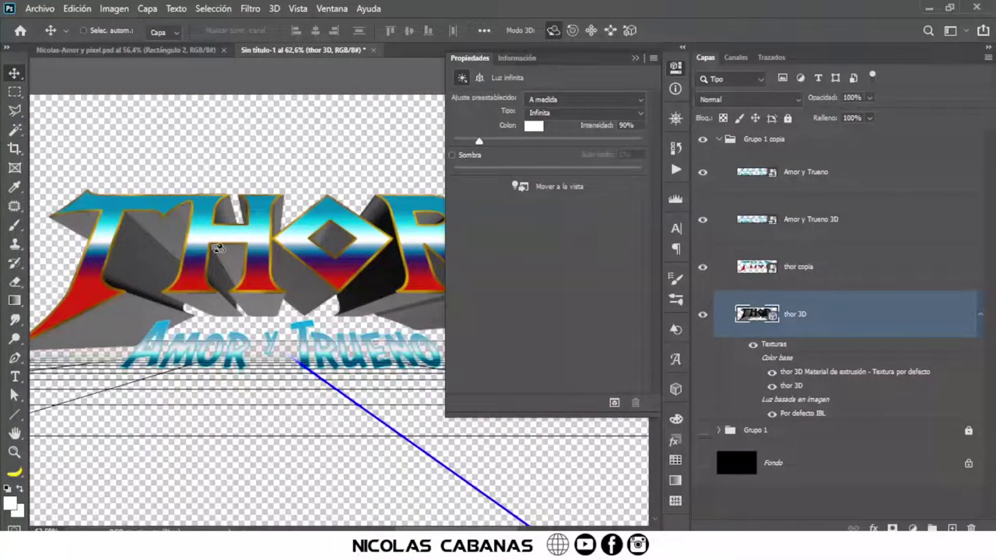
click(635, 57)
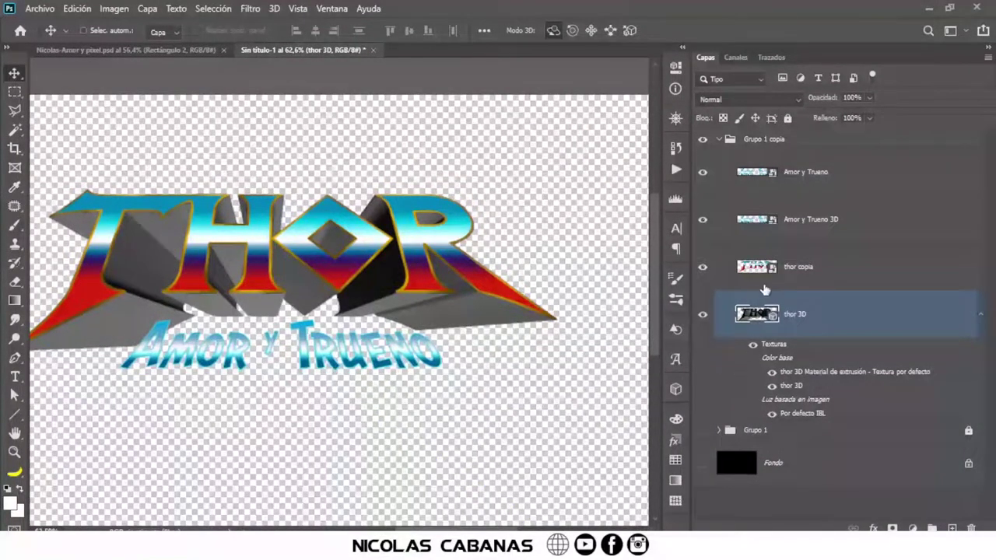
click(822, 224)
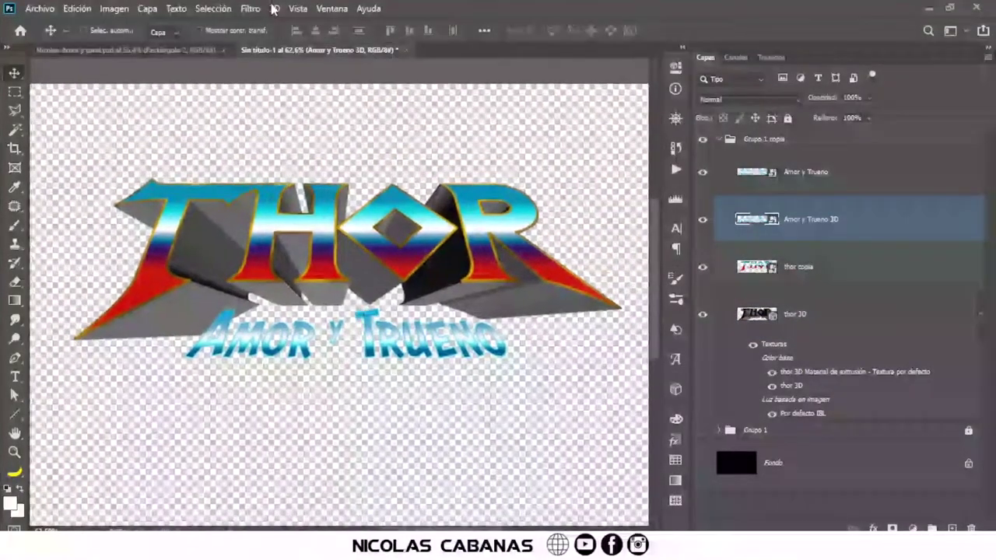
Step: Extrude the Amor y Trueno 3D layer into a new 3D layer 755.48 px deep
click(274, 10)
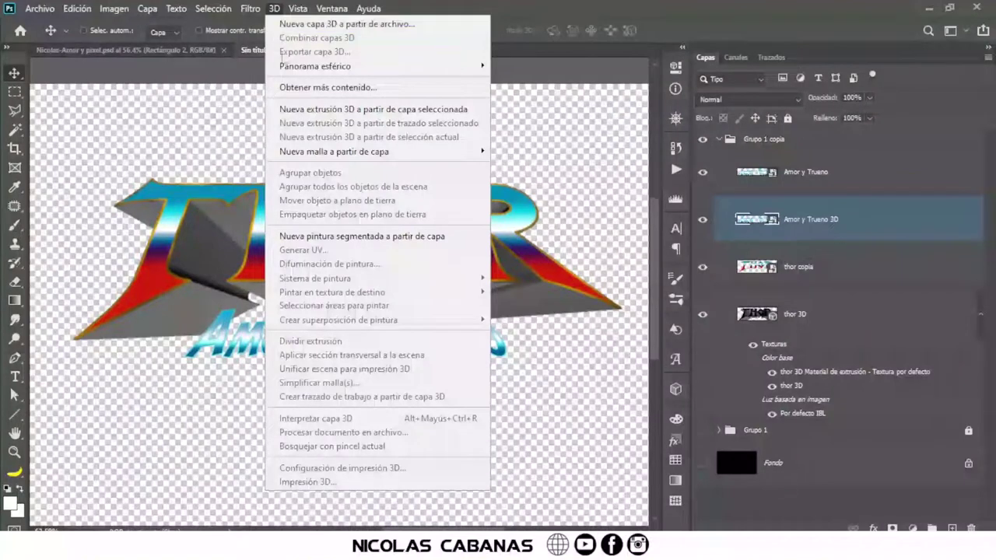
click(377, 110)
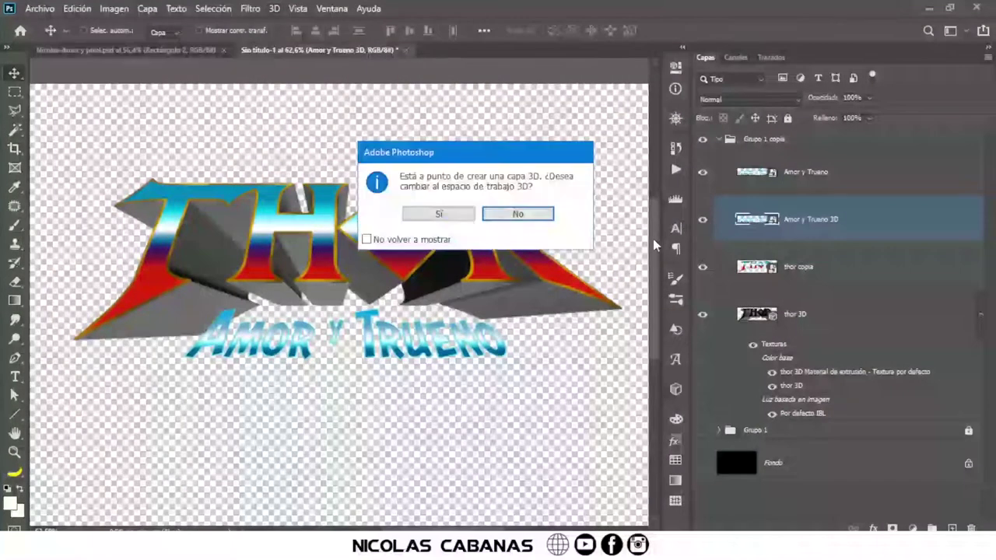
click(535, 218)
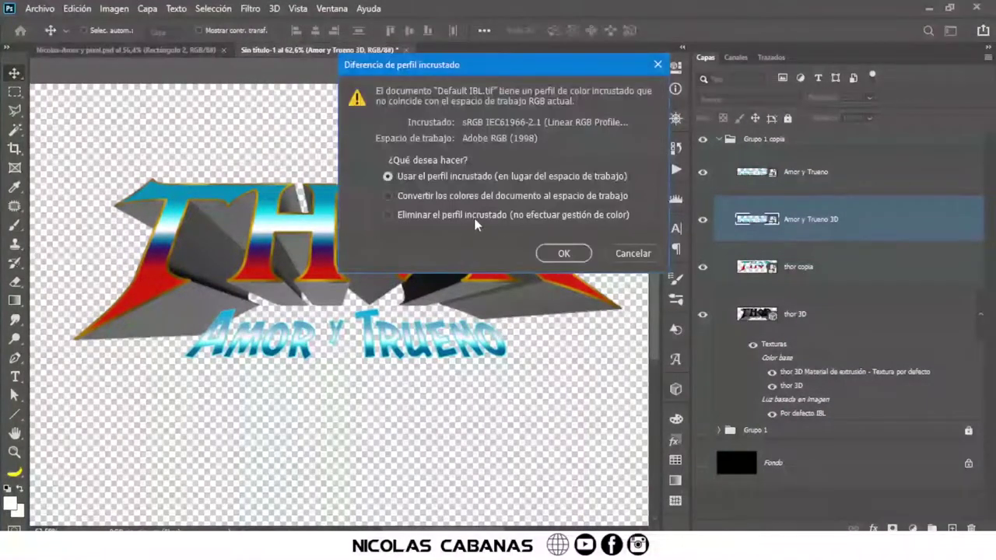
click(567, 251)
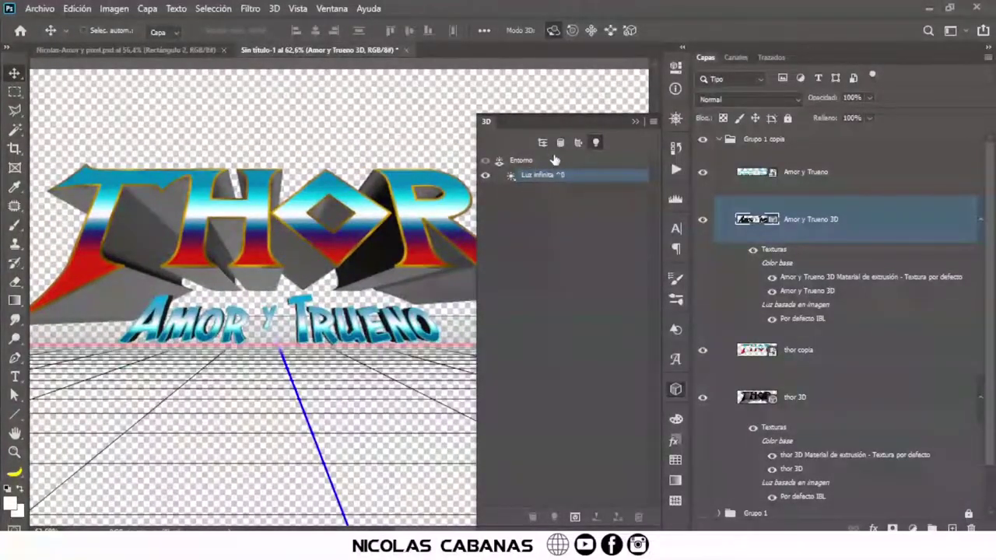
click(558, 143)
double_click(510, 163)
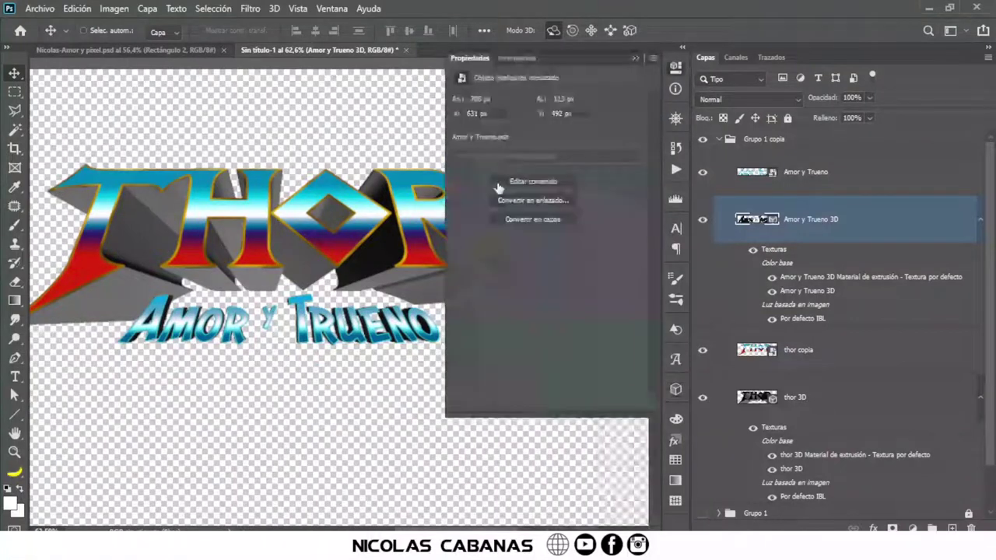
drag(555, 220, 617, 218)
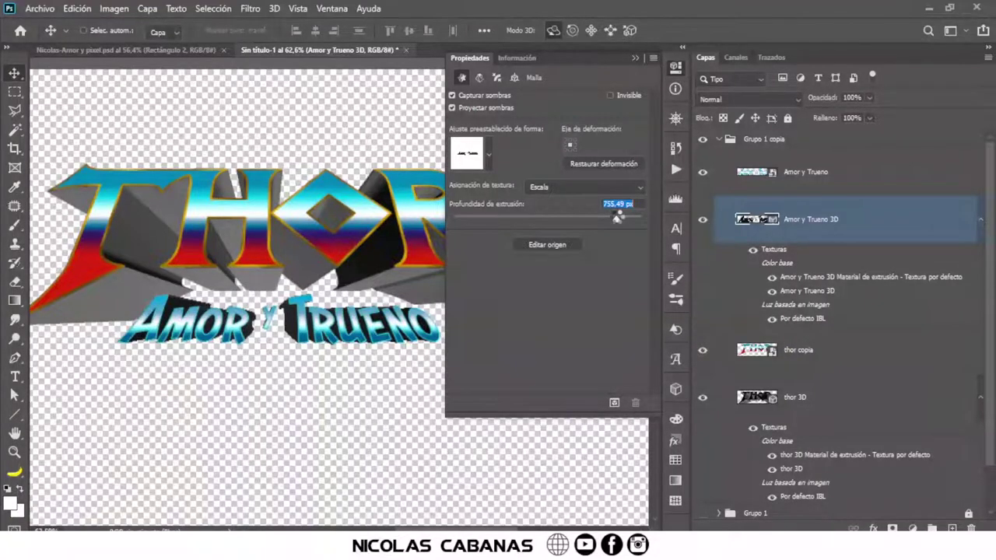
drag(618, 218, 616, 219)
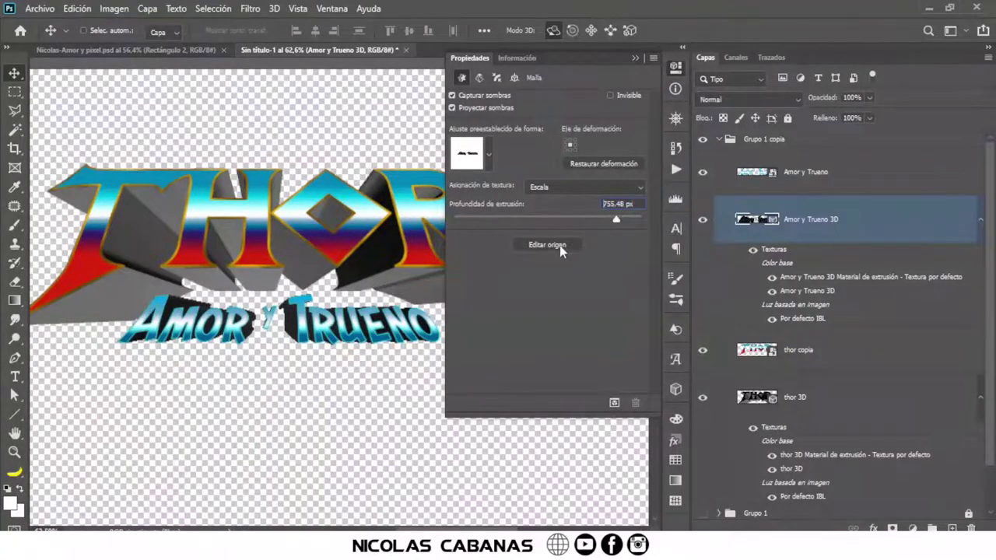
Step: Tilt the extrusion's deformation to a -10° vertical angle
click(479, 78)
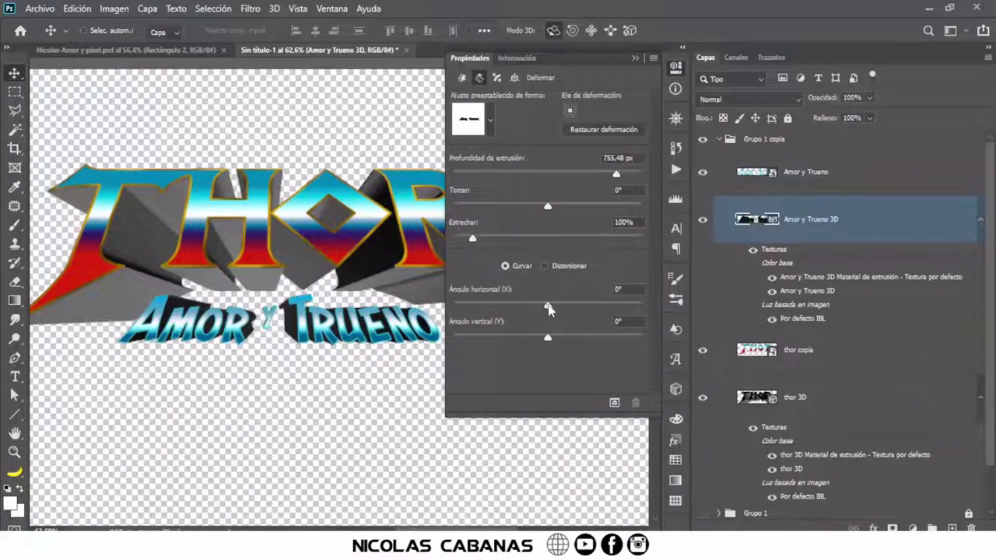
drag(548, 308, 531, 307)
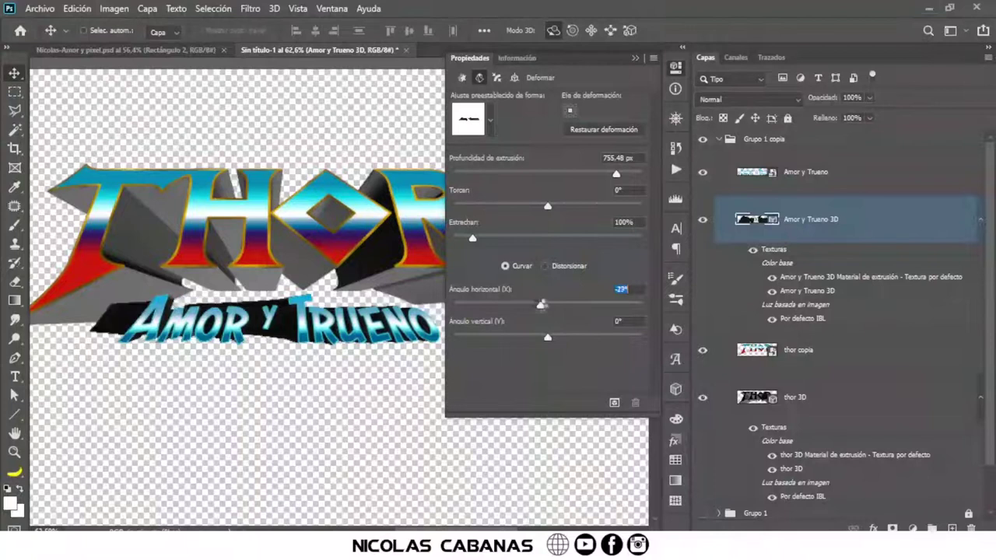
text(0)
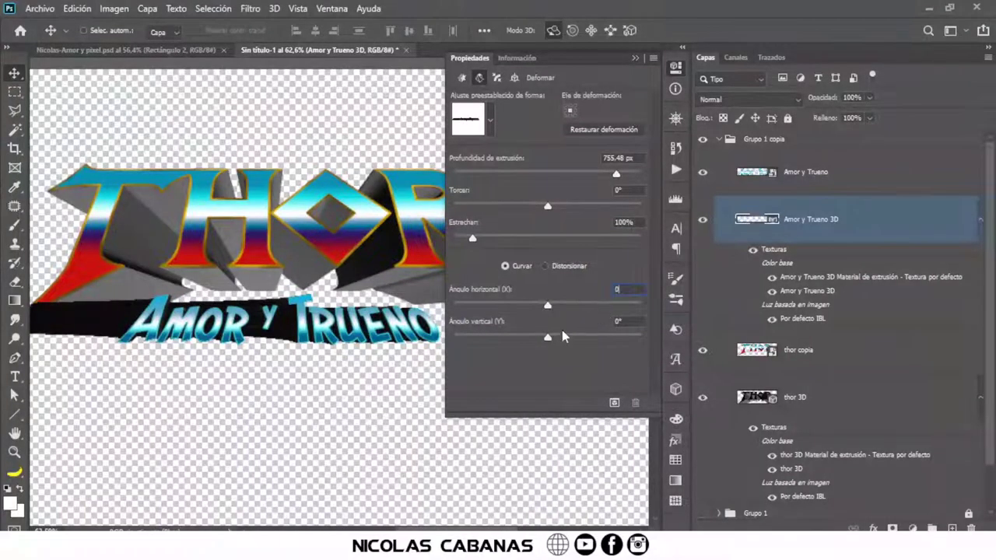
drag(547, 339, 527, 340)
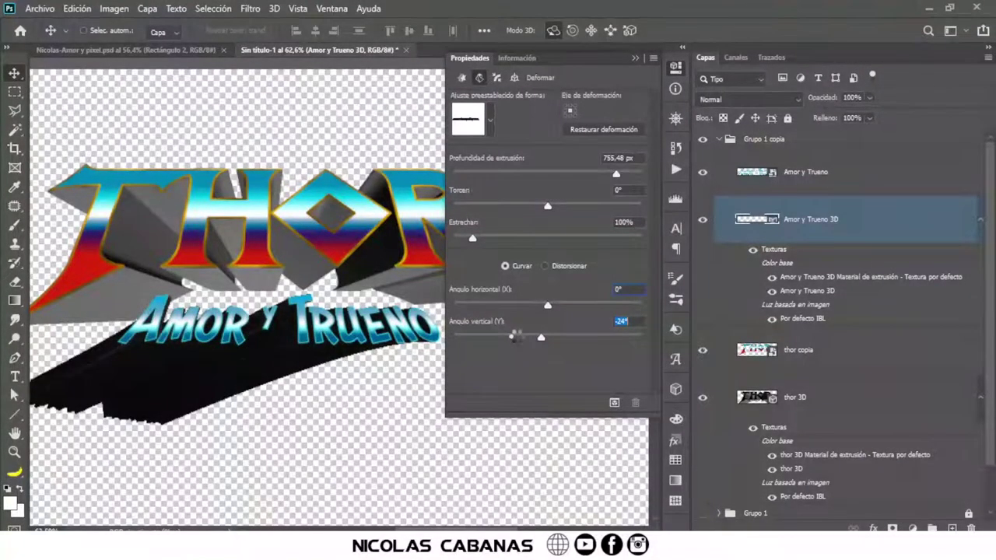
drag(515, 336, 544, 336)
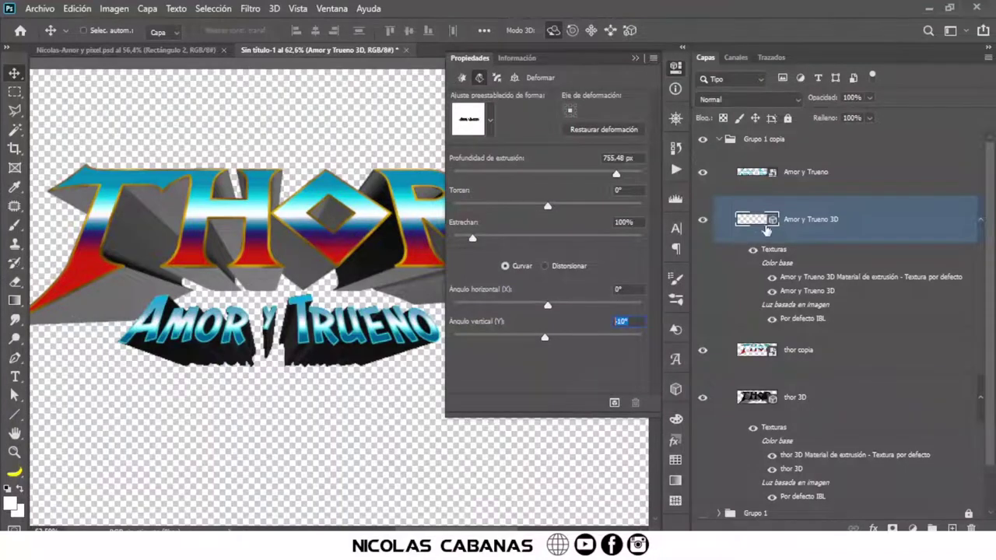
click(328, 305)
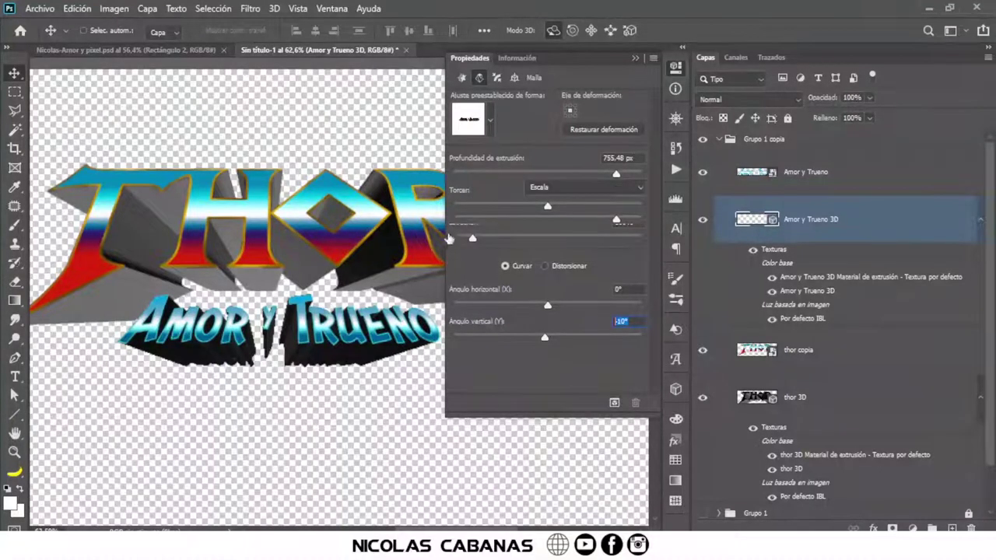
click(488, 203)
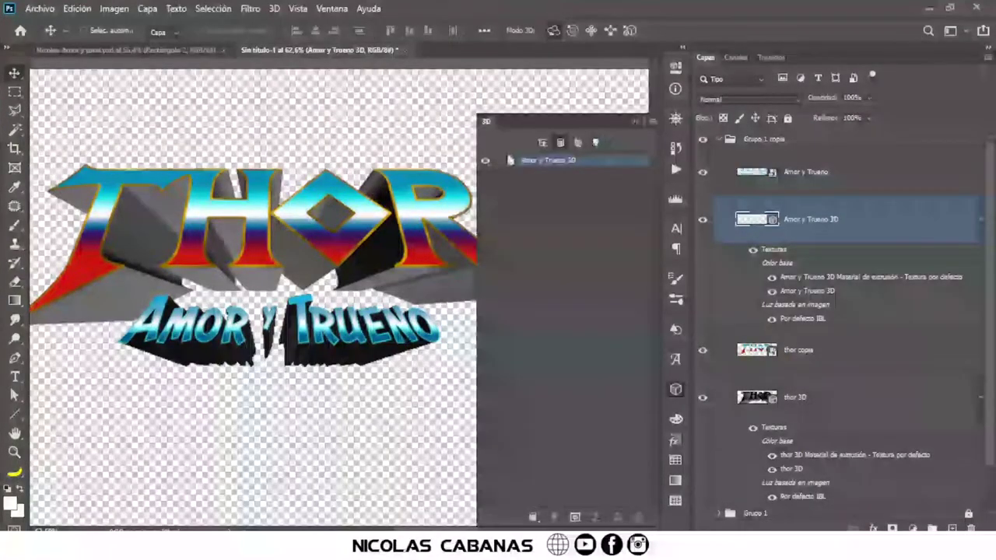
Step: Disable the Infinite Light's shadow in the Amor y Trueno 3D scene
click(595, 142)
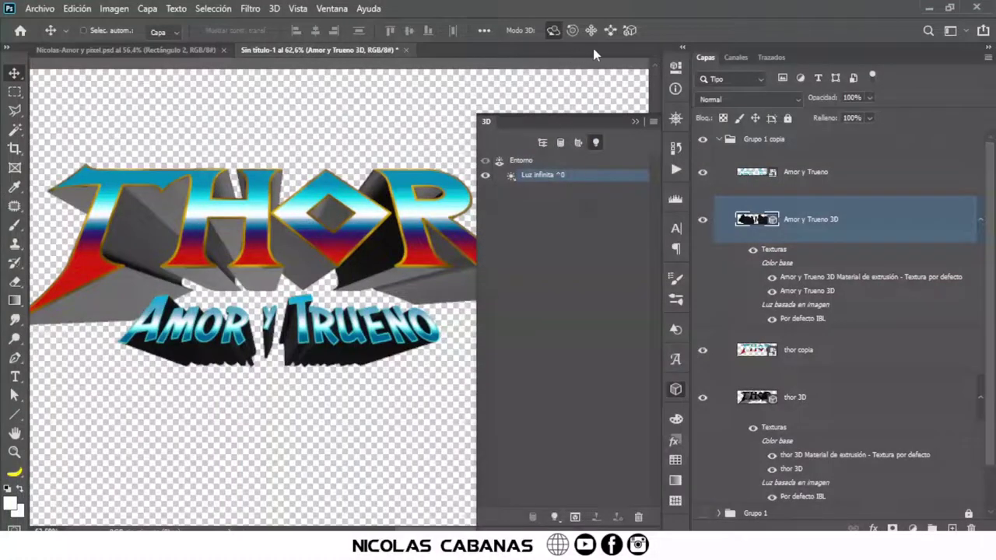
double_click(510, 177)
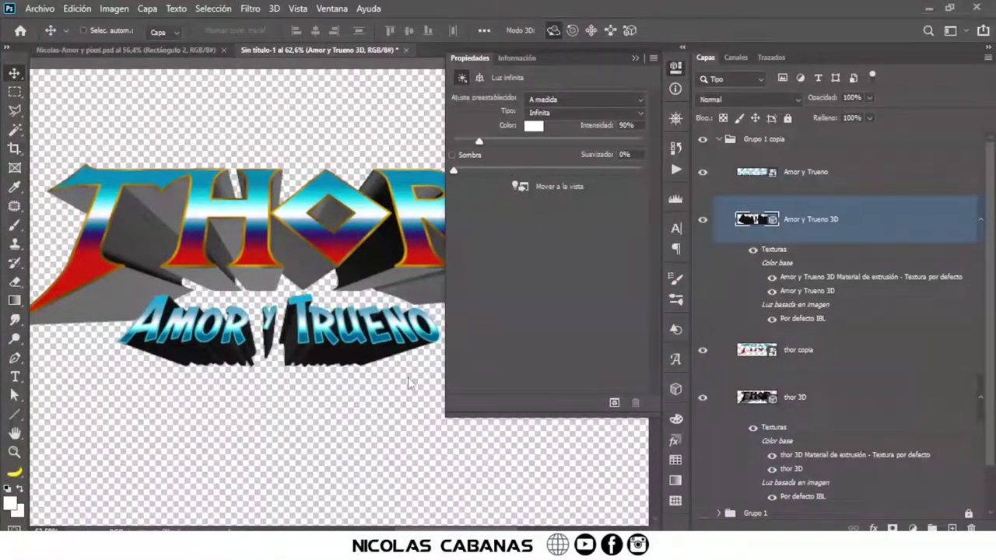
drag(198, 335, 197, 315)
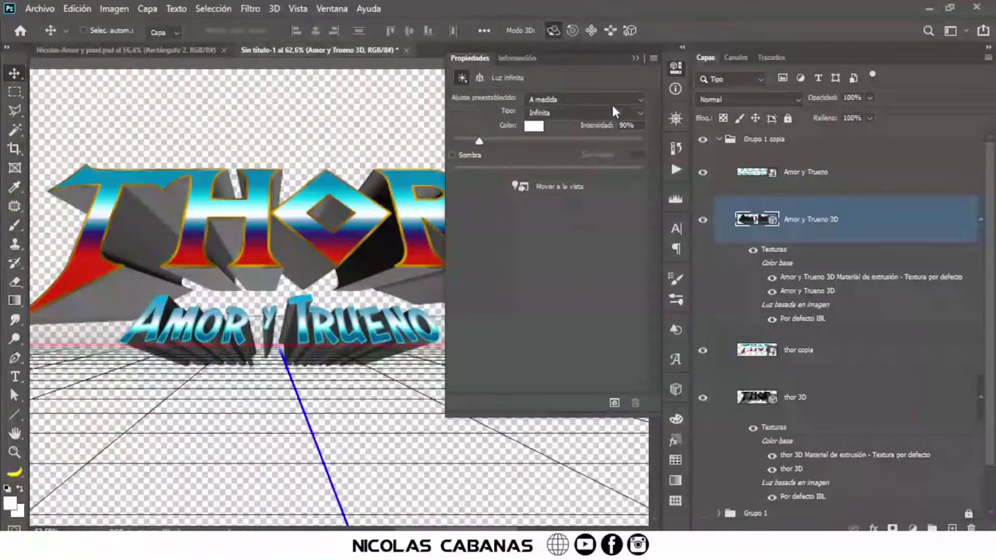
click(633, 58)
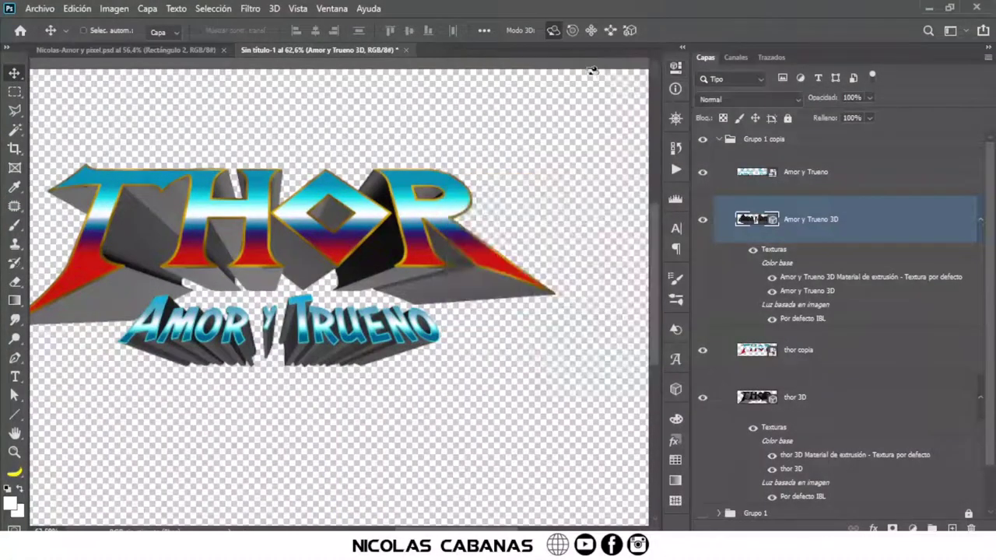
Step: Make the black Fondo layer visible and reselect the Amor y Trueno 3D layer
click(854, 190)
scroll(817, 312, down, 2)
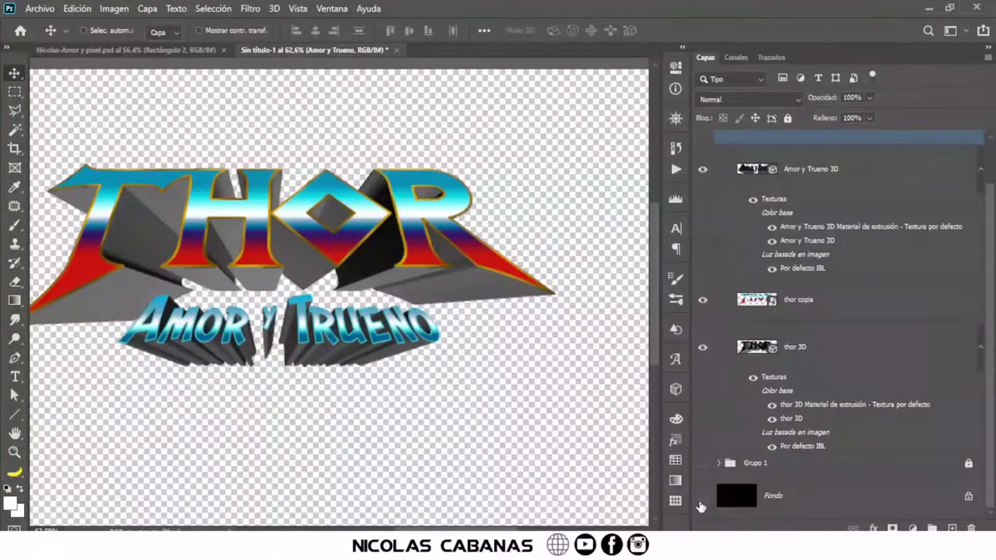
click(701, 498)
drag(304, 256, 379, 253)
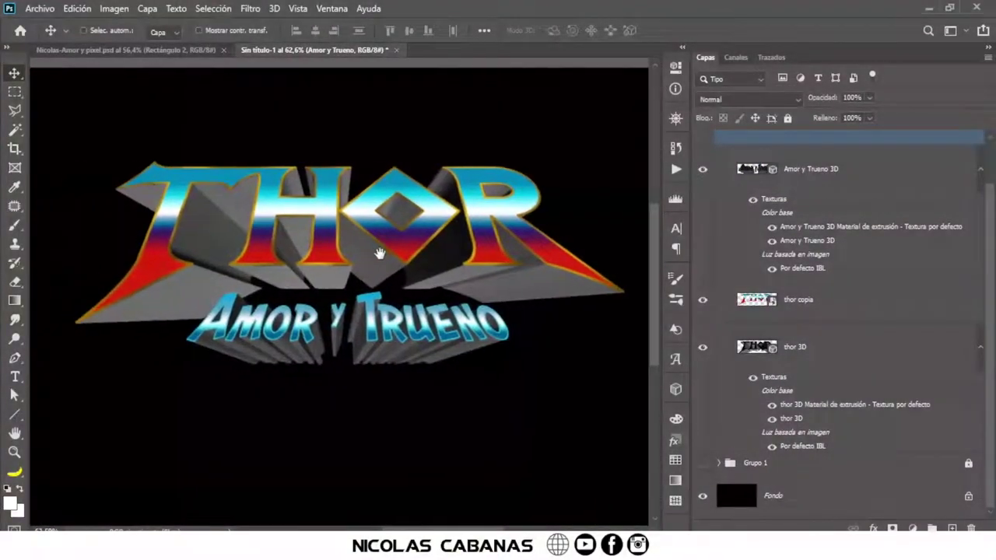
scroll(380, 253, down, 3)
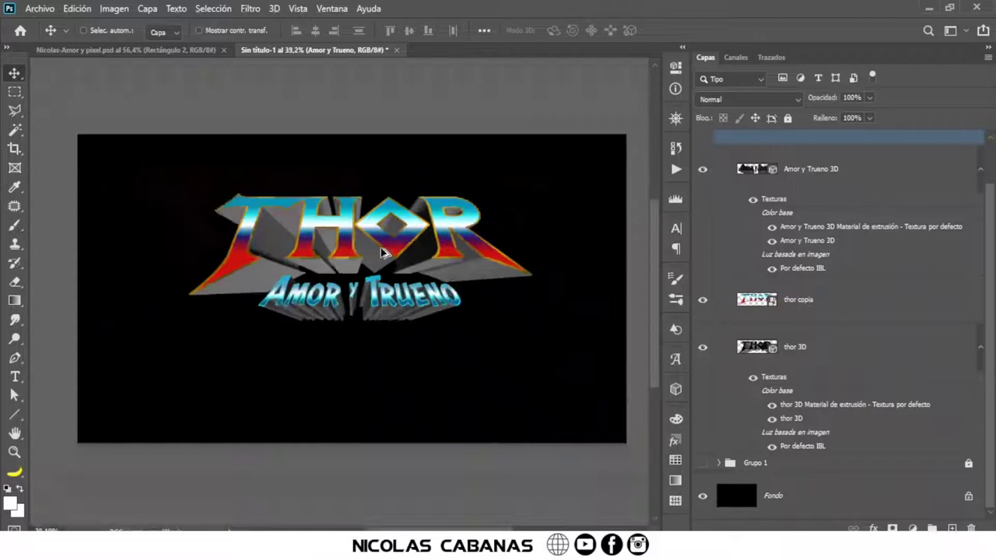
scroll(381, 248, up, 2)
scroll(379, 237, up, 1)
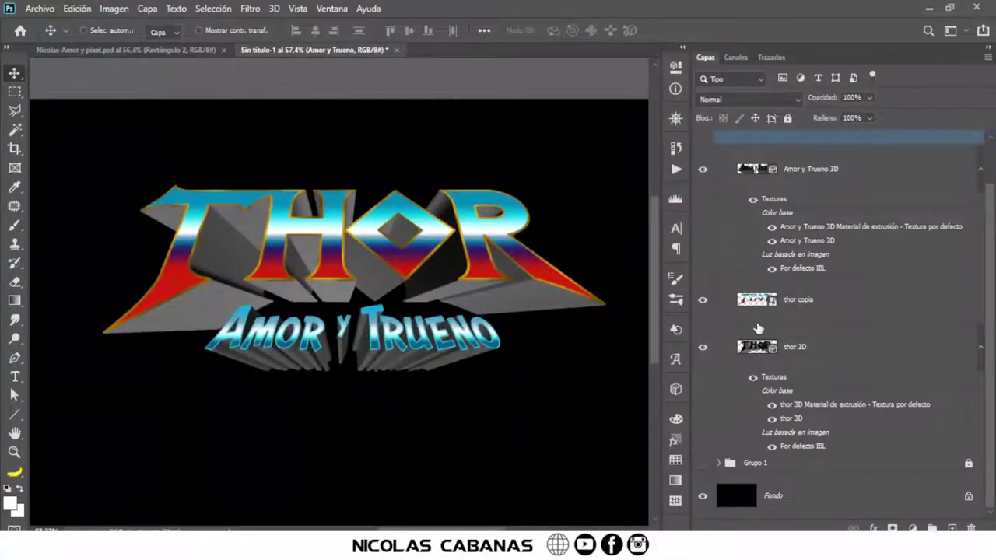
click(837, 175)
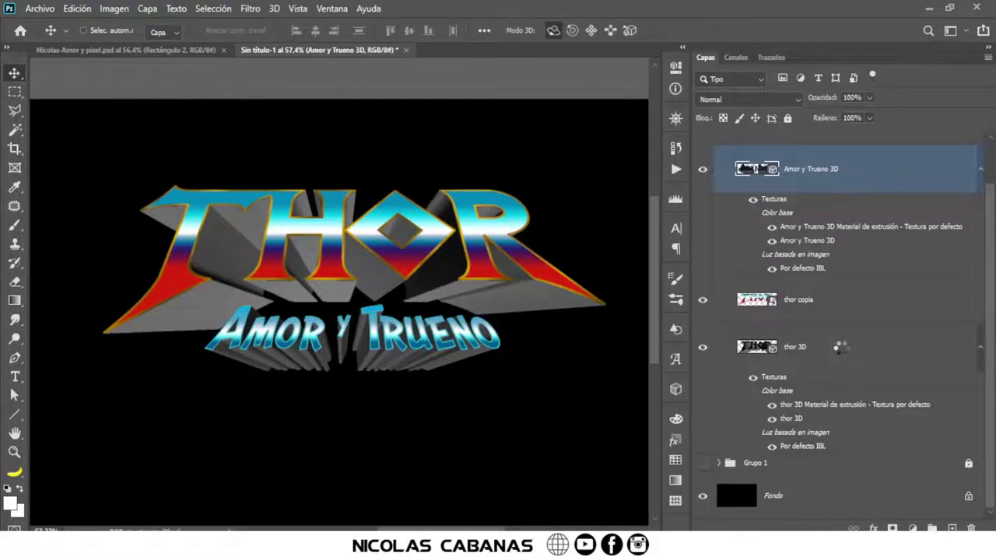
Step: Open Blending Options for thor 3D and add a Normal-mode Inner Shadow
click(838, 347)
click(871, 528)
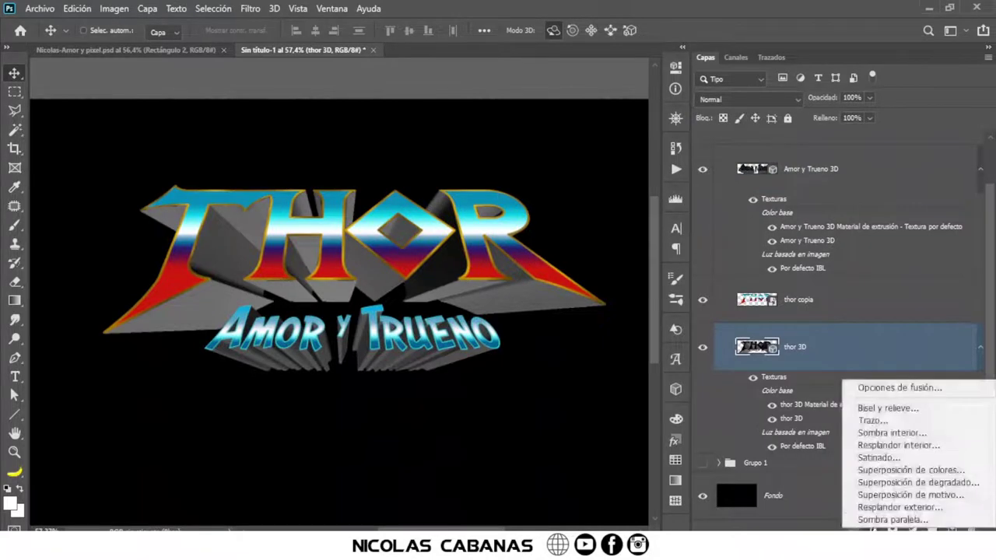
click(894, 388)
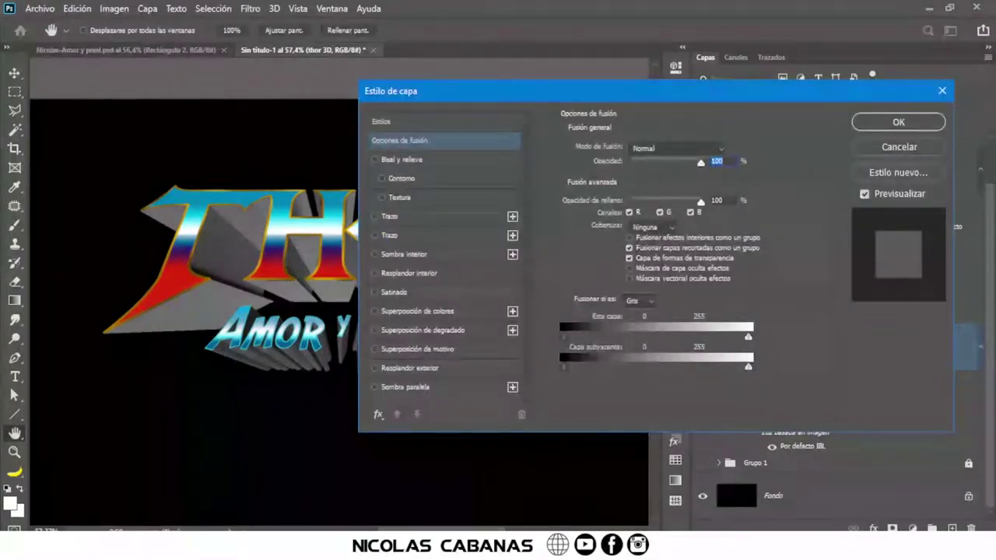
click(408, 258)
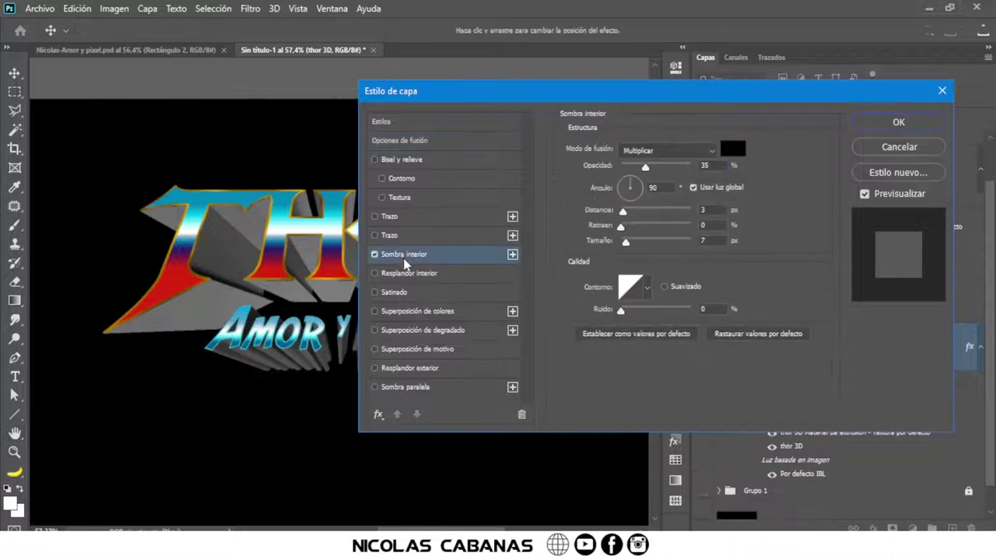
mouse_move(646, 98)
mouse_down()
mouse_move(770, 112)
mouse_move(267, 271)
mouse_move(662, 109)
mouse_move(630, 107)
mouse_up()
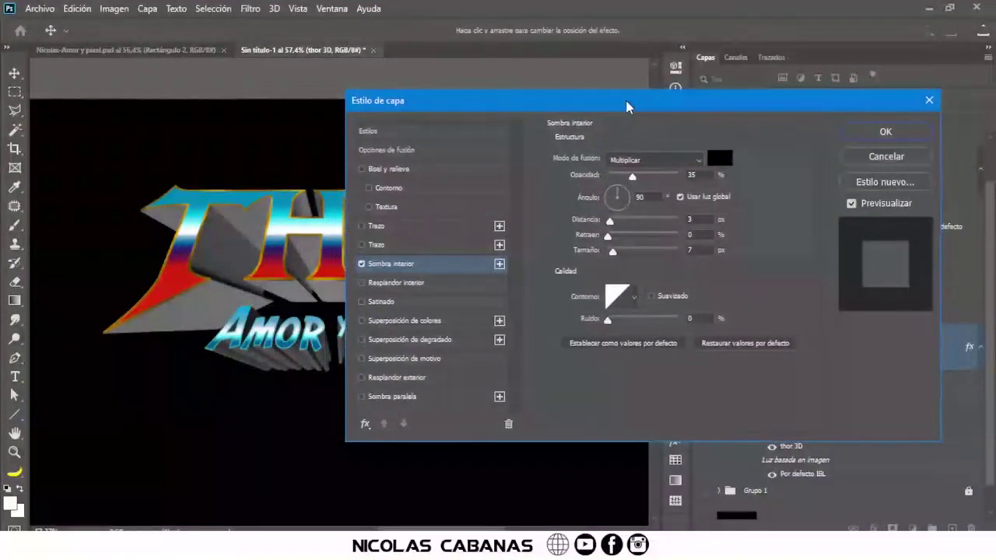
click(639, 160)
click(636, 140)
drag(623, 102, 637, 88)
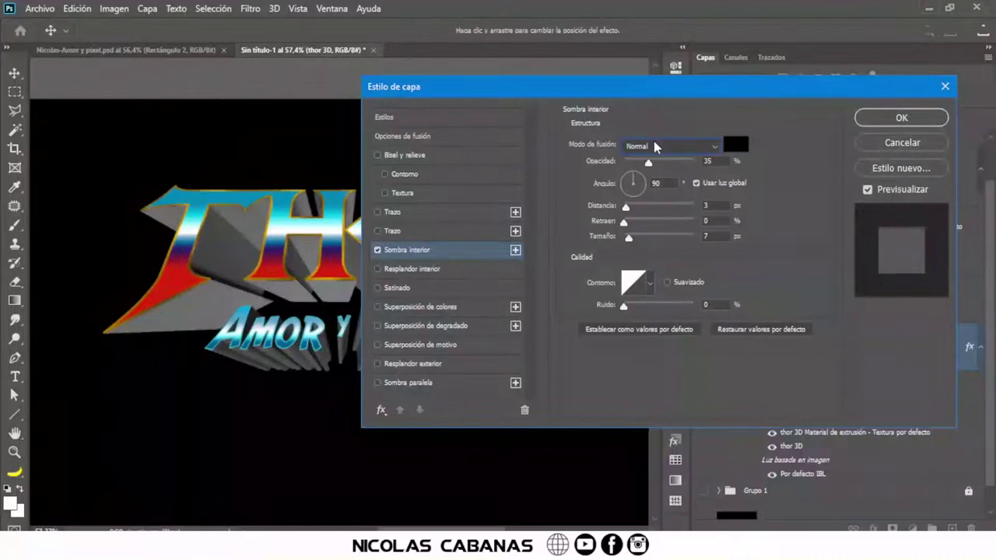
Step: Set the inner shadow to 43% opacity, 11 px distance, 90 px size and a 94° angle
drag(649, 162, 654, 165)
drag(626, 207, 651, 238)
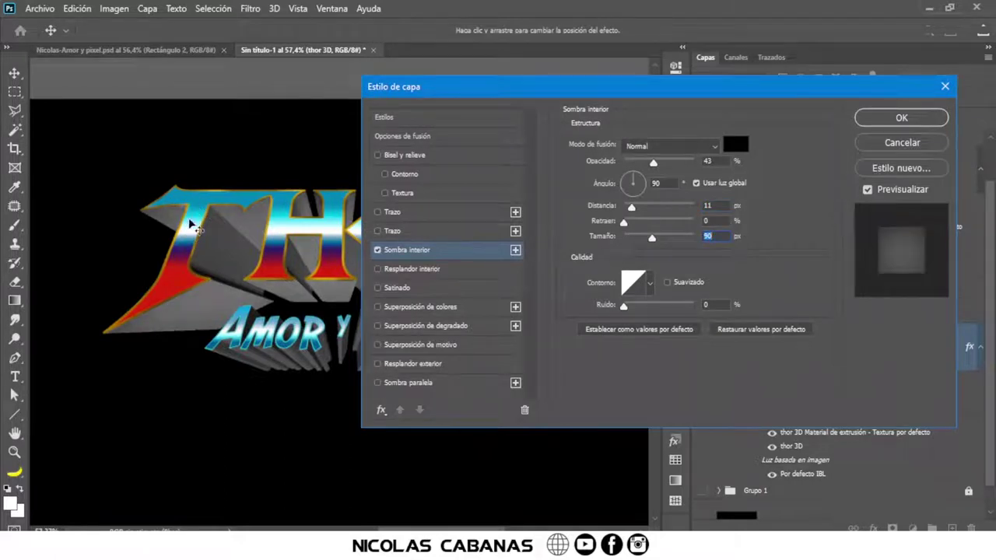
mouse_move(632, 207)
mouse_down()
mouse_move(640, 212)
mouse_move(629, 215)
mouse_up()
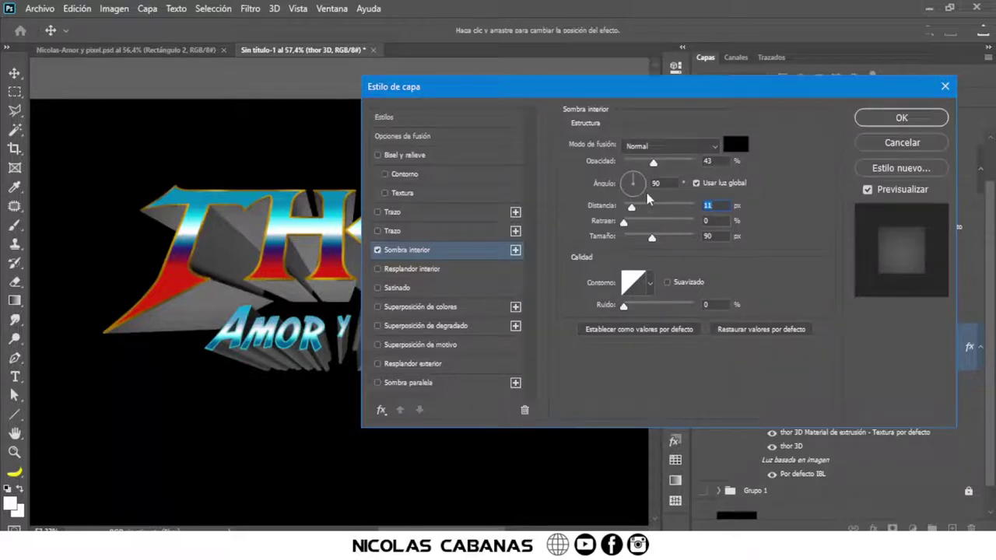
click(632, 180)
click(632, 179)
Step: Compare the logo with and without the style, then enable Satin
click(868, 190)
click(867, 190)
click(868, 190)
click(867, 190)
click(397, 292)
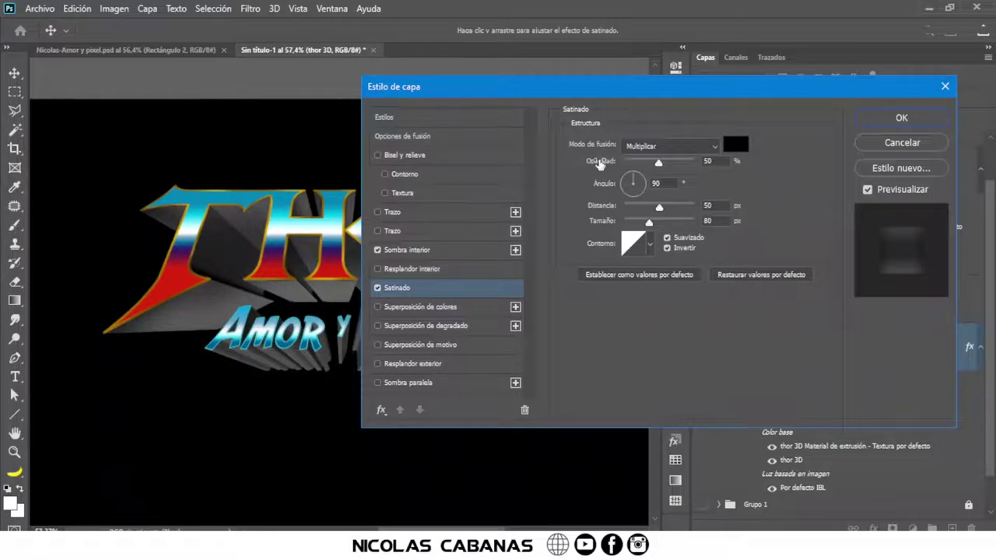
Step: Set the satin to magenta c353c2, Luz intensa, 58% opacity, 26 px distance, 54 px size
click(736, 144)
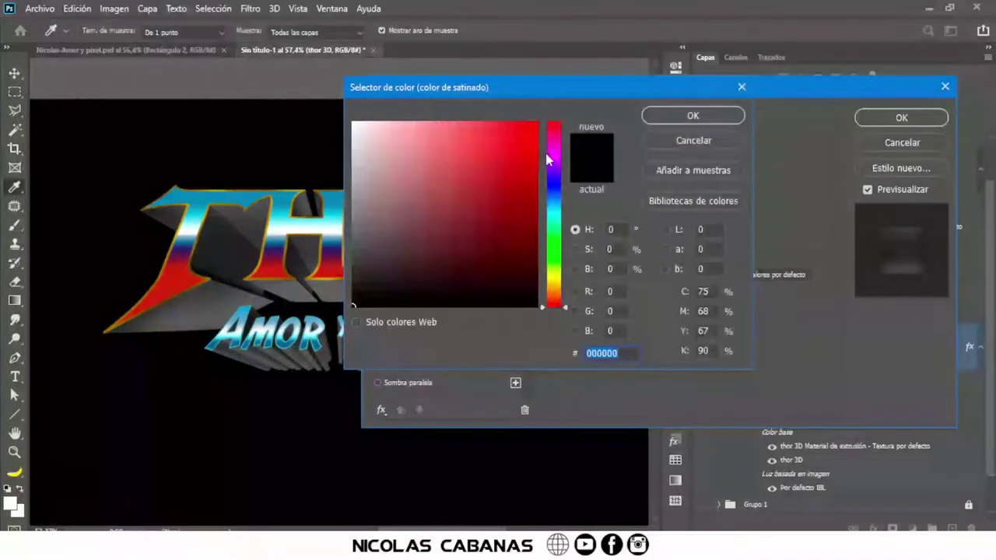
click(552, 152)
drag(493, 145, 457, 164)
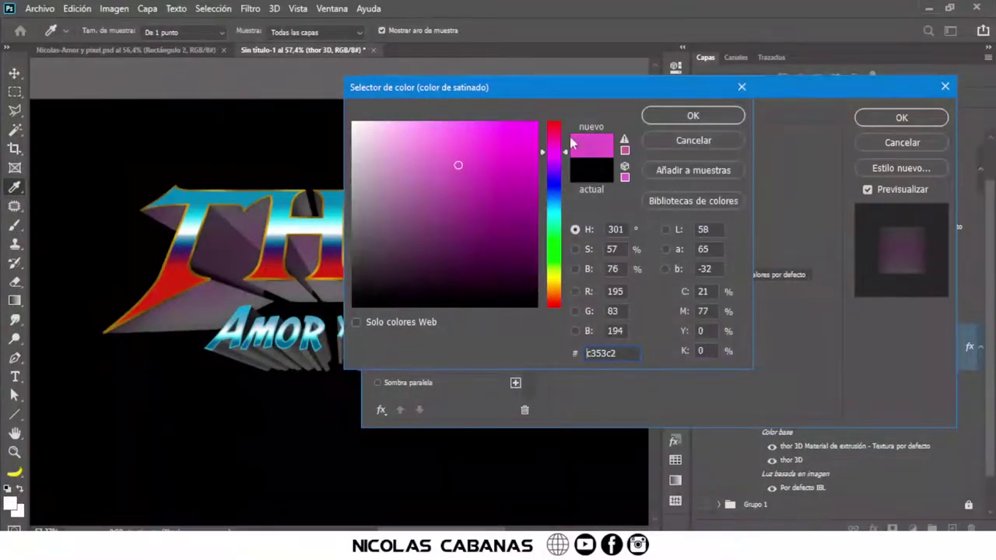
click(649, 117)
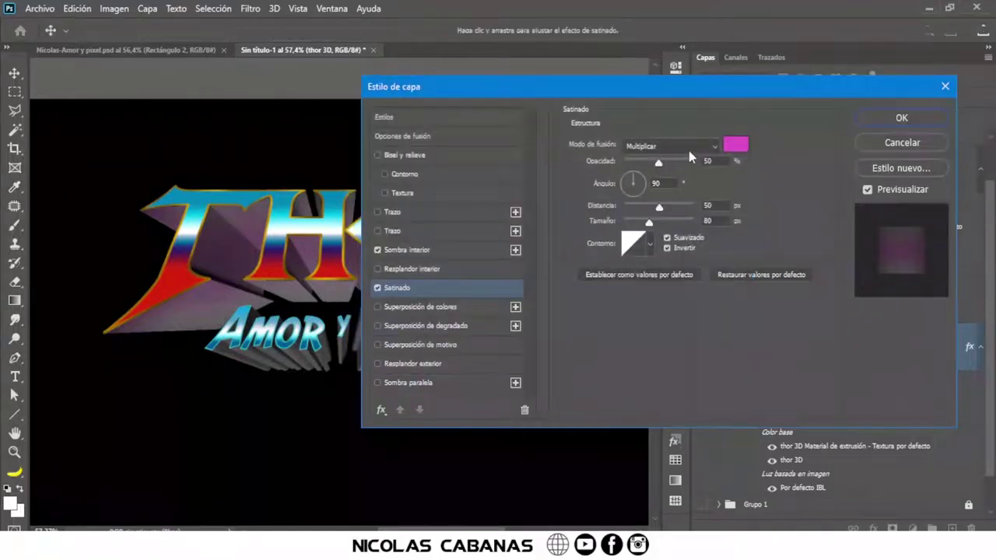
click(683, 147)
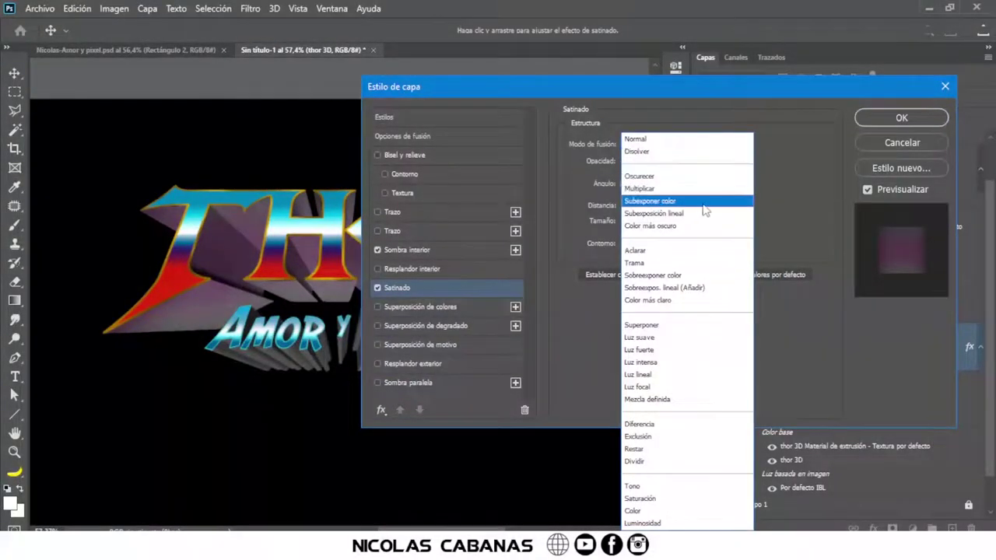
click(680, 363)
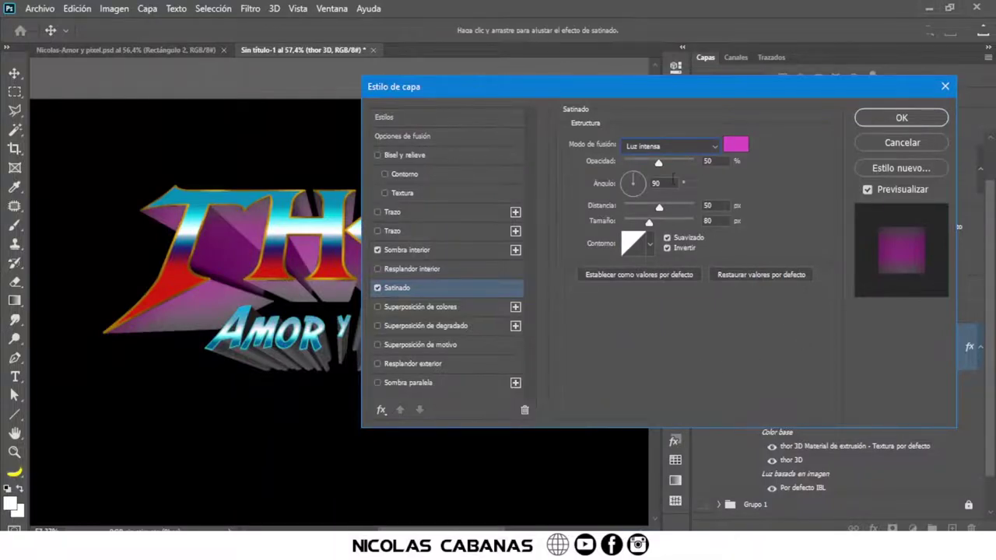
drag(658, 163, 666, 164)
mouse_move(656, 207)
mouse_down()
mouse_move(628, 212)
mouse_move(651, 210)
mouse_move(643, 214)
mouse_up()
drag(648, 223, 643, 223)
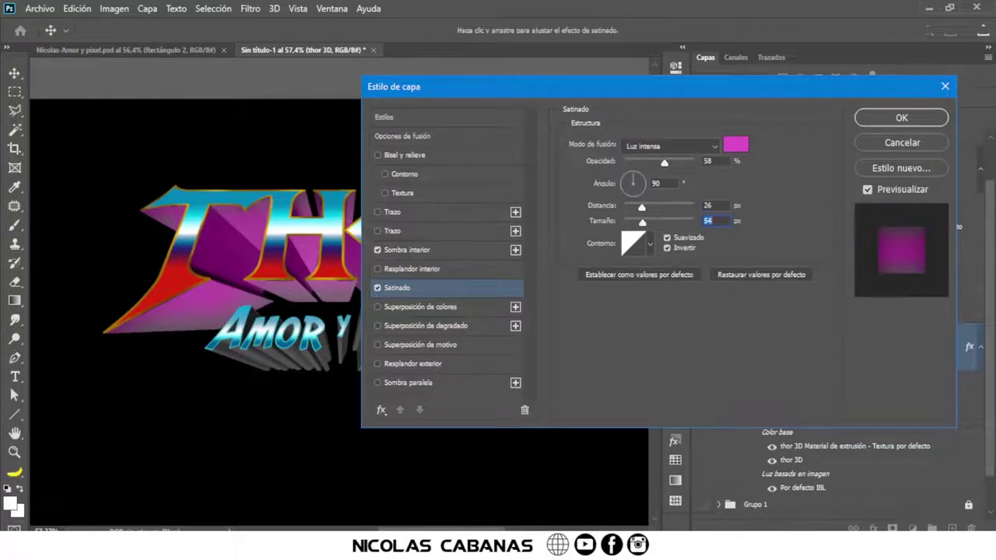
Step: Enable a red Color Overlay in Multiplicar mode at 56% opacity on thor 3D
click(411, 307)
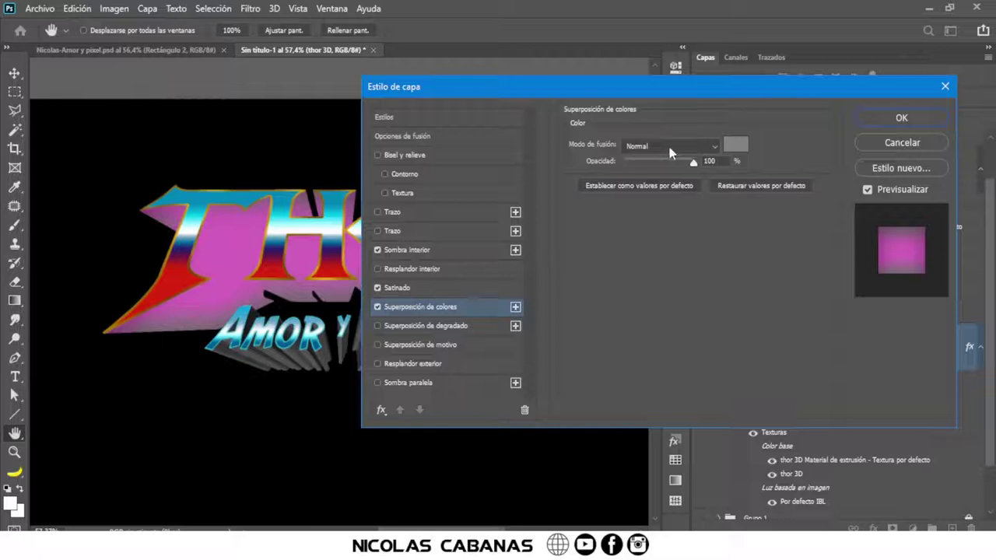
click(735, 144)
drag(516, 160, 543, 122)
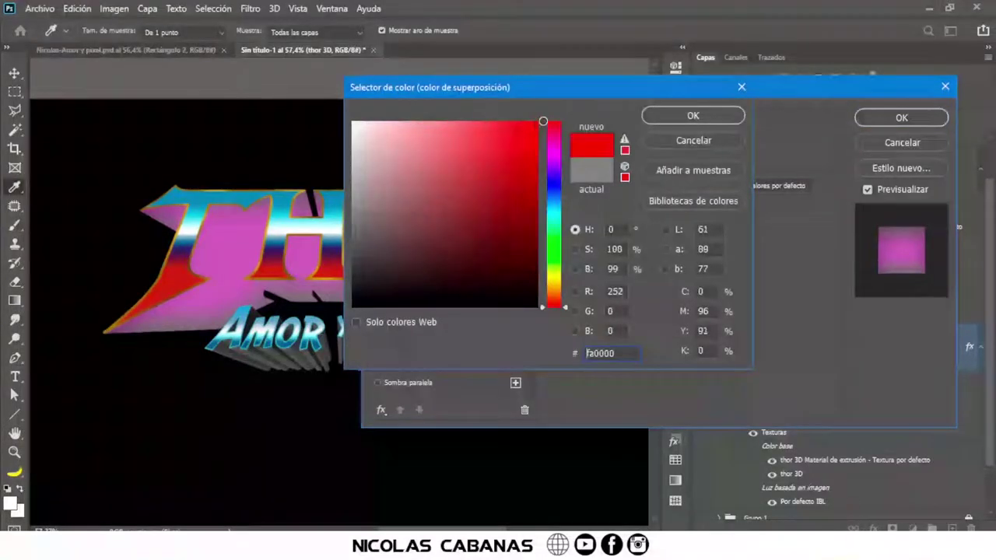
click(667, 115)
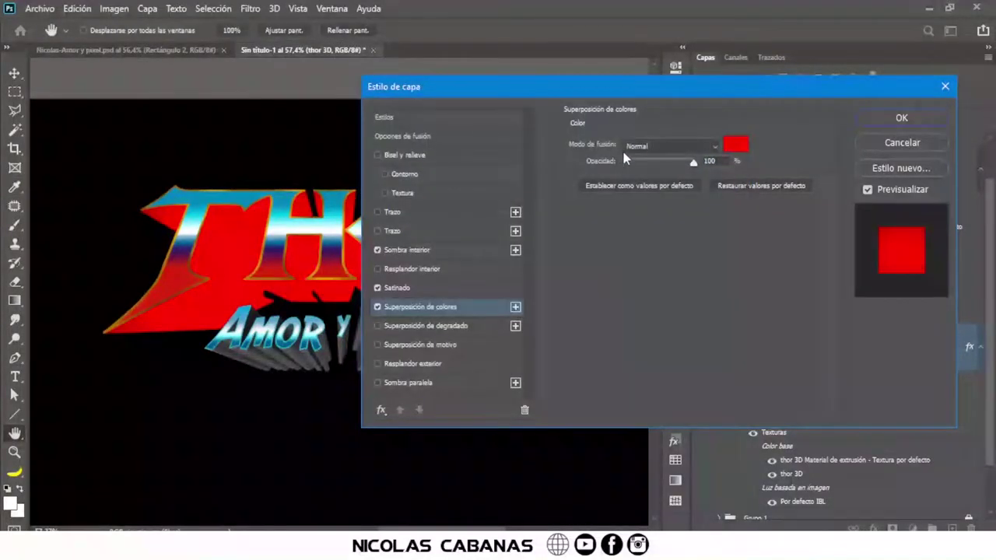
click(626, 147)
click(646, 189)
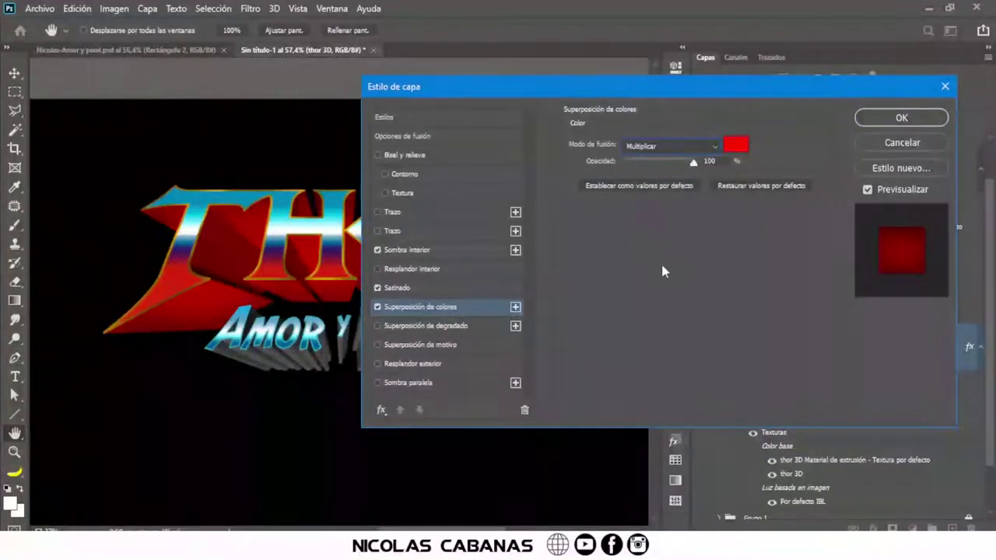
drag(674, 163, 666, 161)
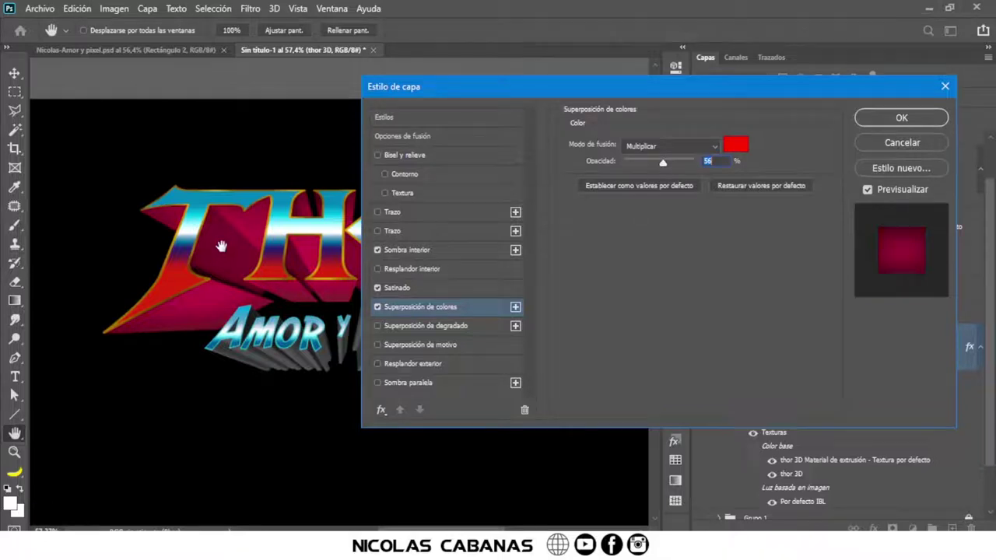
mouse_move(416, 87)
mouse_down()
mouse_move(620, 110)
mouse_move(616, 94)
mouse_move(414, 71)
mouse_up()
click(866, 175)
click(866, 174)
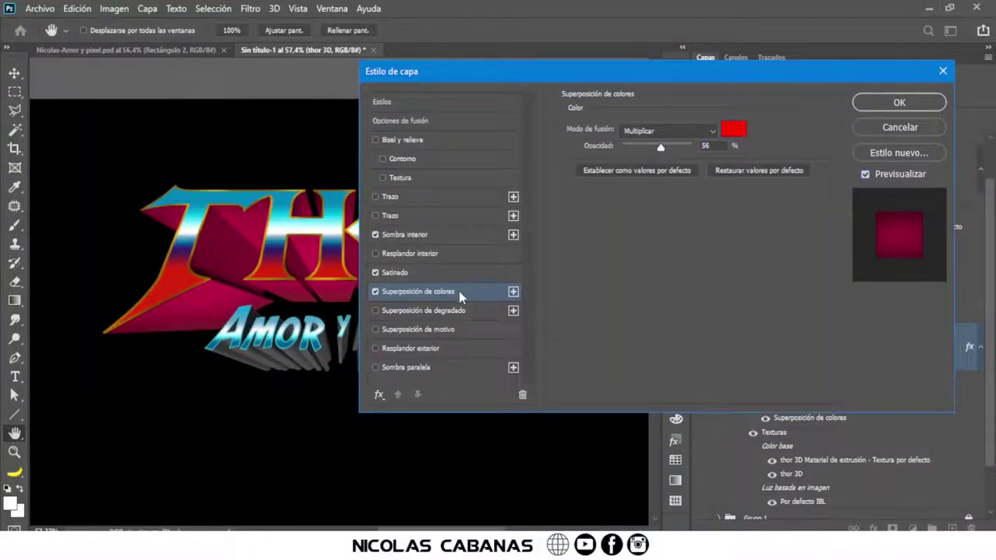
Step: Add a black-to-white Gradient Overlay in Multiplicar blend mode
click(414, 313)
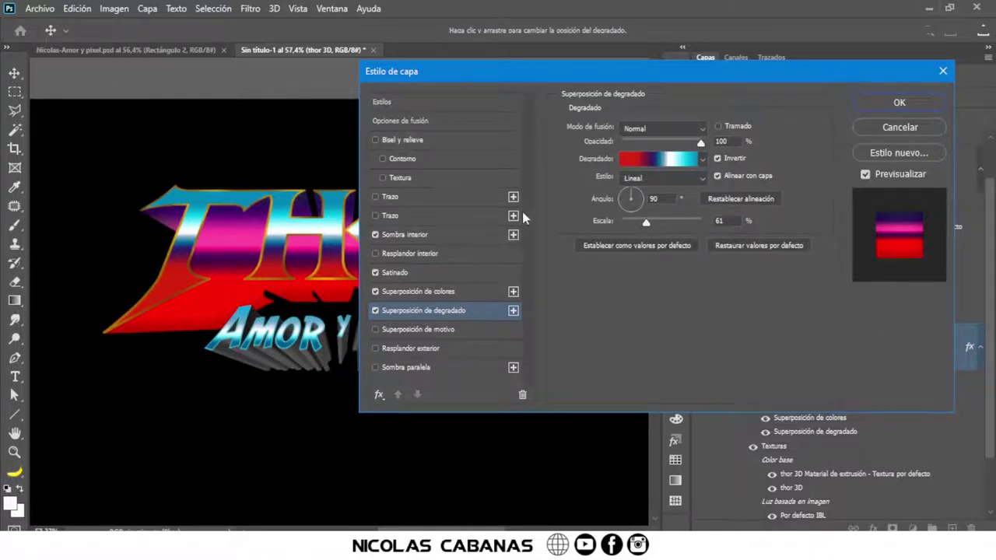
click(703, 160)
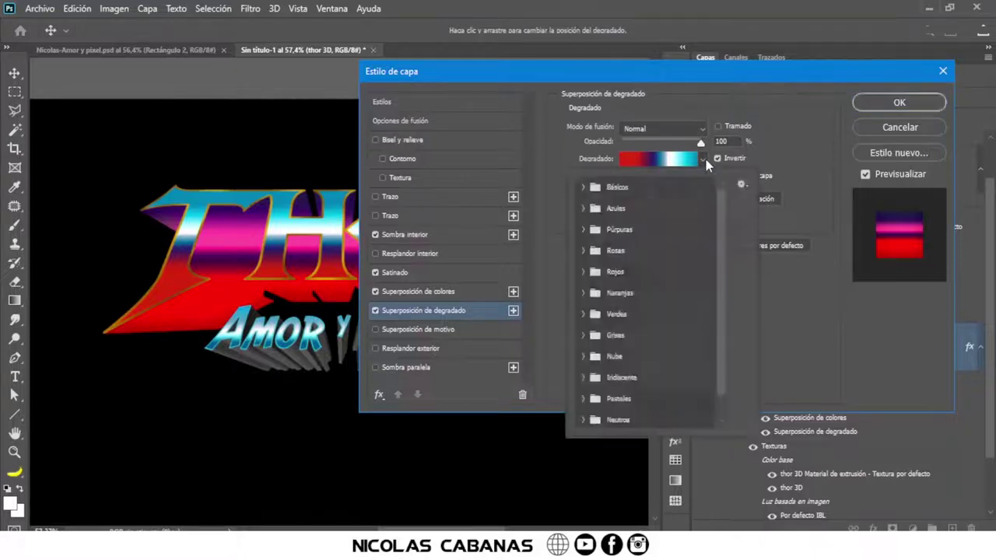
click(583, 187)
click(649, 208)
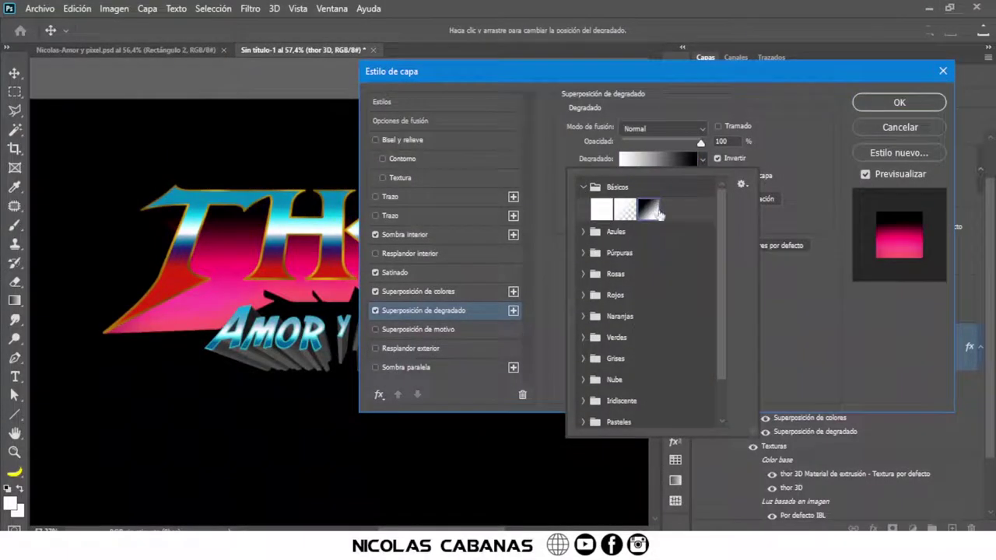
click(792, 321)
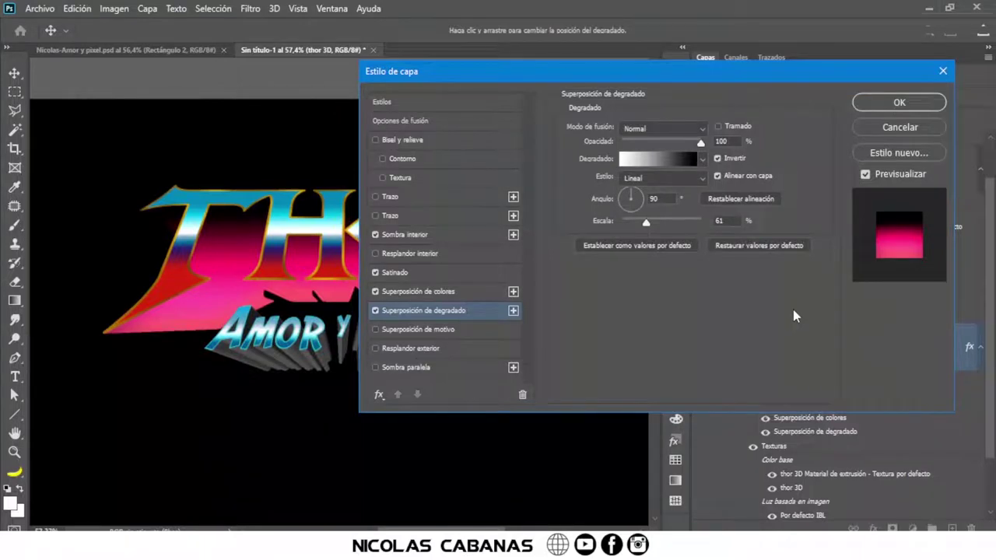
click(657, 129)
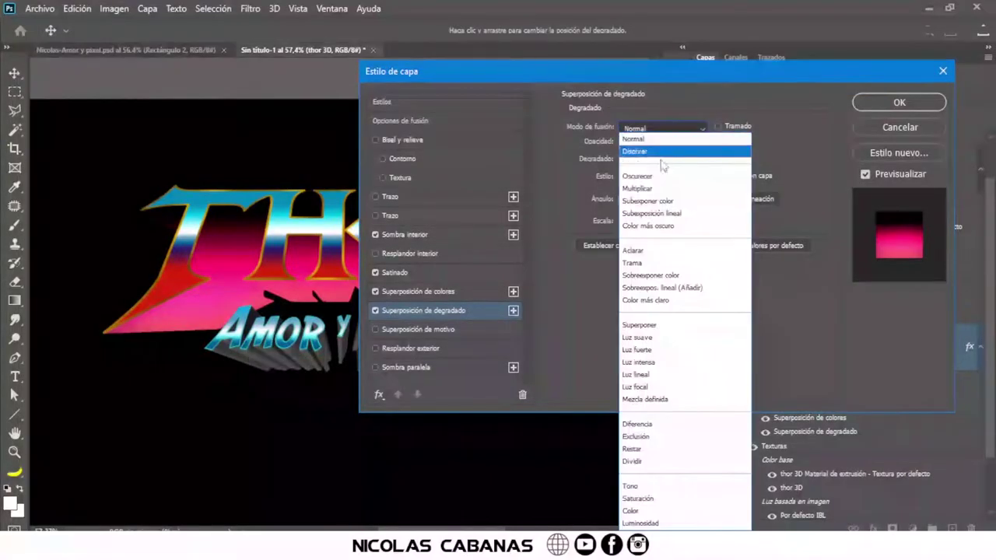
click(658, 188)
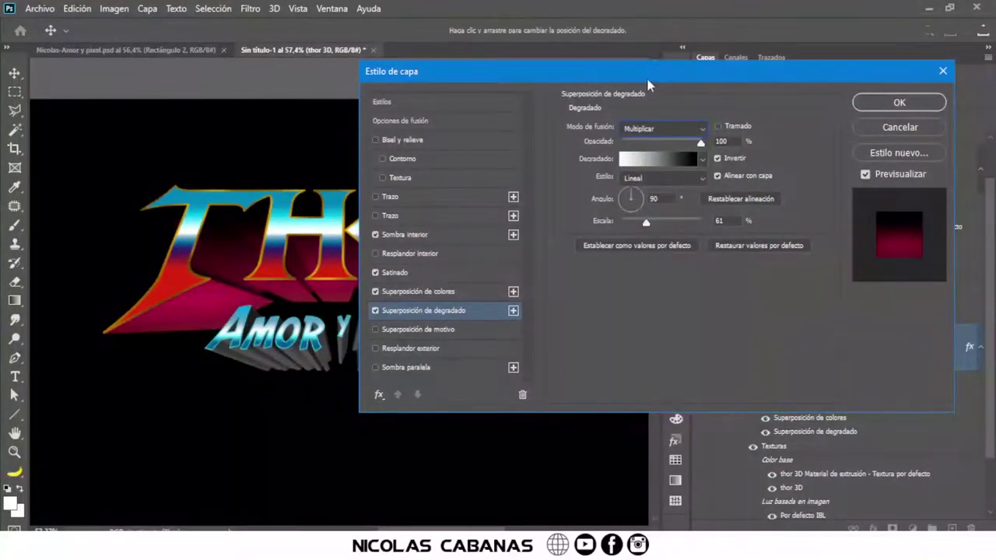
Step: Set the gradient scale to 76% and opacity to 80%, then apply the style
mouse_move(647, 84)
mouse_down()
mouse_move(735, 78)
mouse_move(723, 75)
mouse_up()
drag(722, 224, 734, 229)
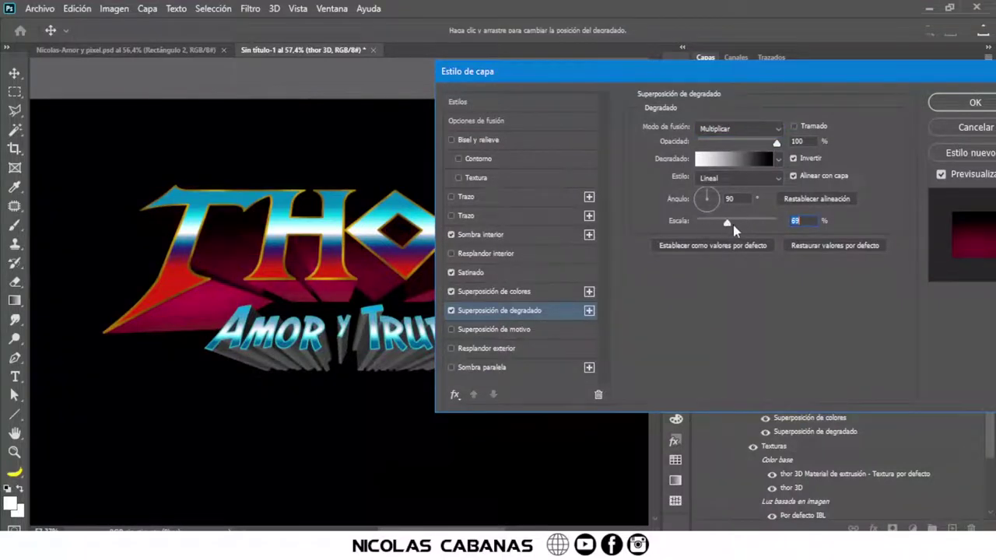
drag(734, 228, 739, 228)
drag(776, 144, 761, 143)
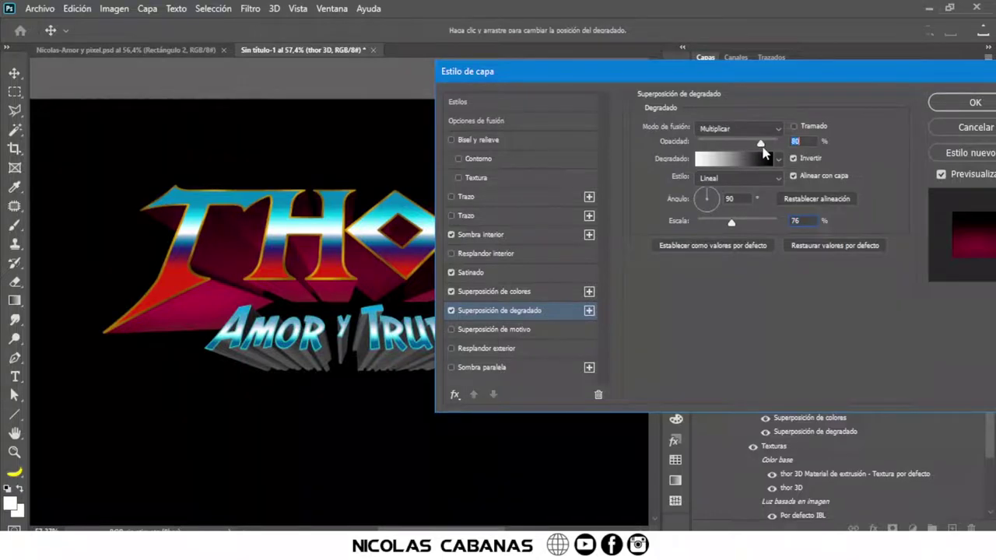
mouse_move(739, 72)
mouse_down()
mouse_move(679, 72)
mouse_move(879, 278)
mouse_move(459, 78)
mouse_up()
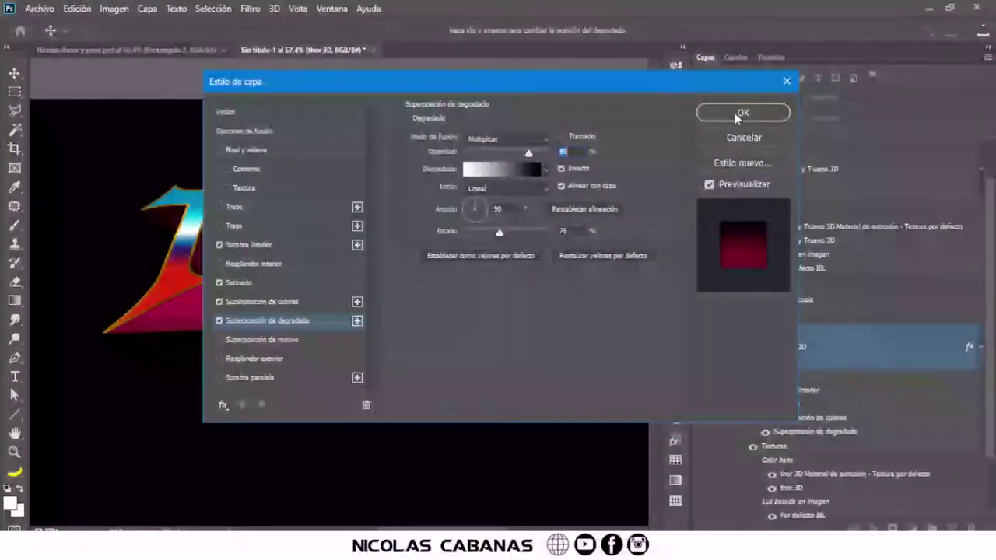
click(711, 88)
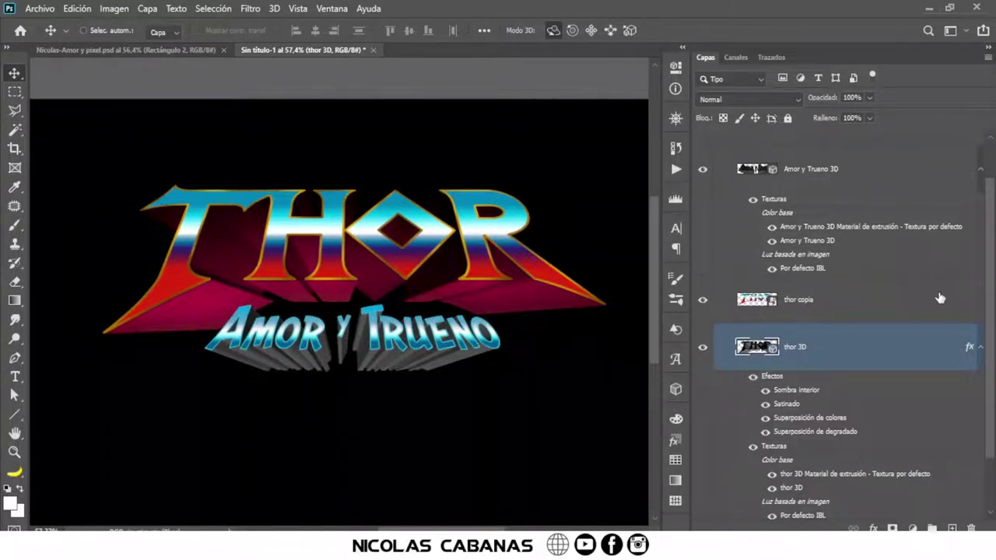
Step: Copy THOR's effects onto Amor y Trueno 3D and zoom in to frame the logo
click(941, 172)
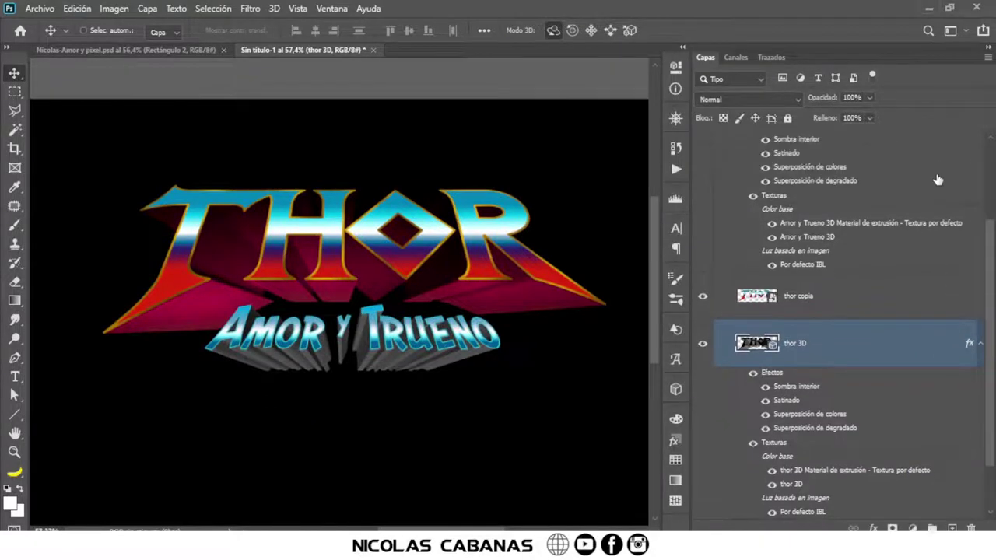
click(553, 288)
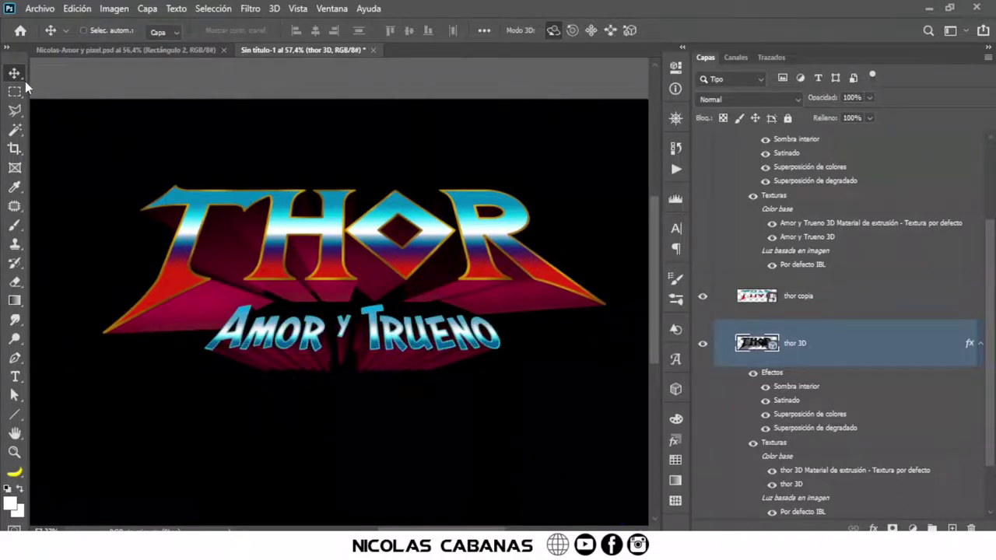
key(z)
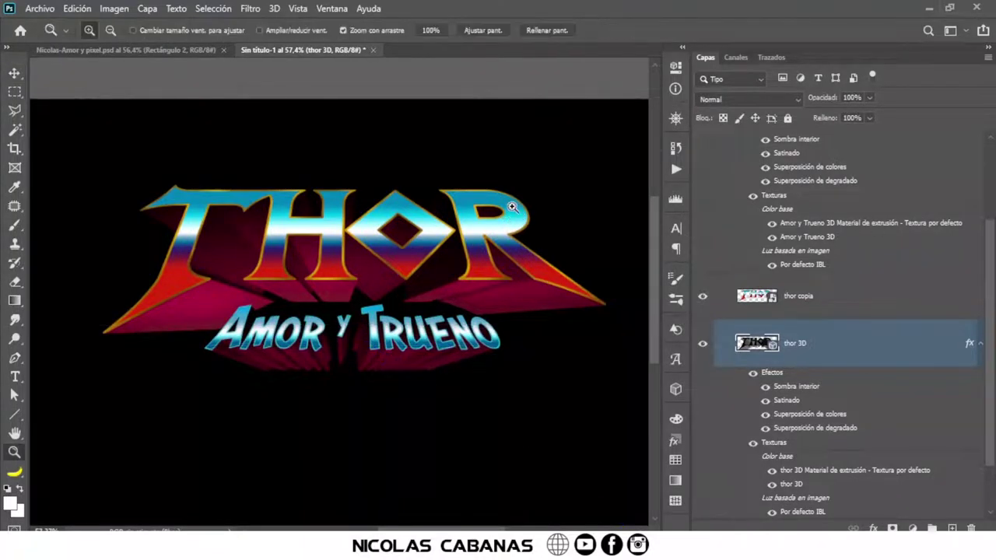
alt+click(473, 204)
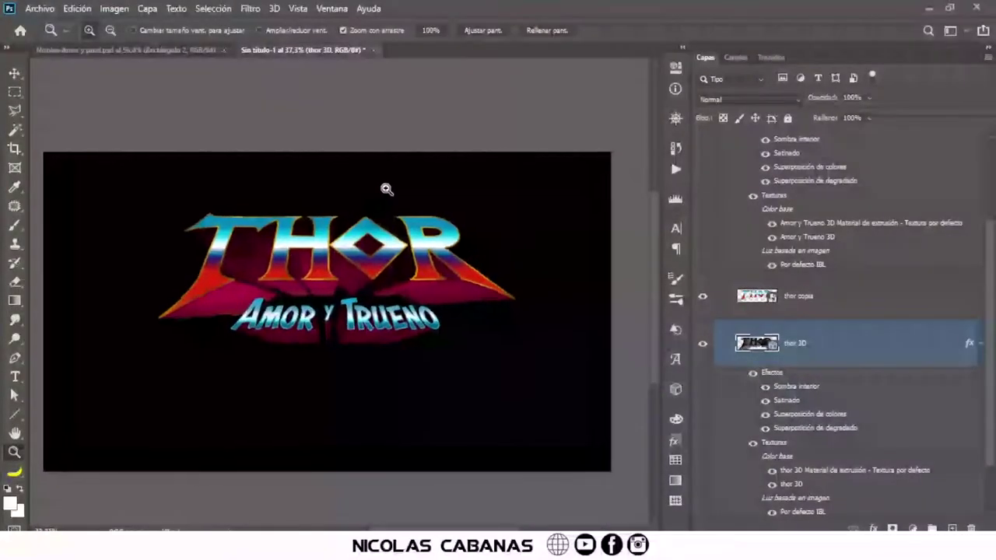
click(387, 191)
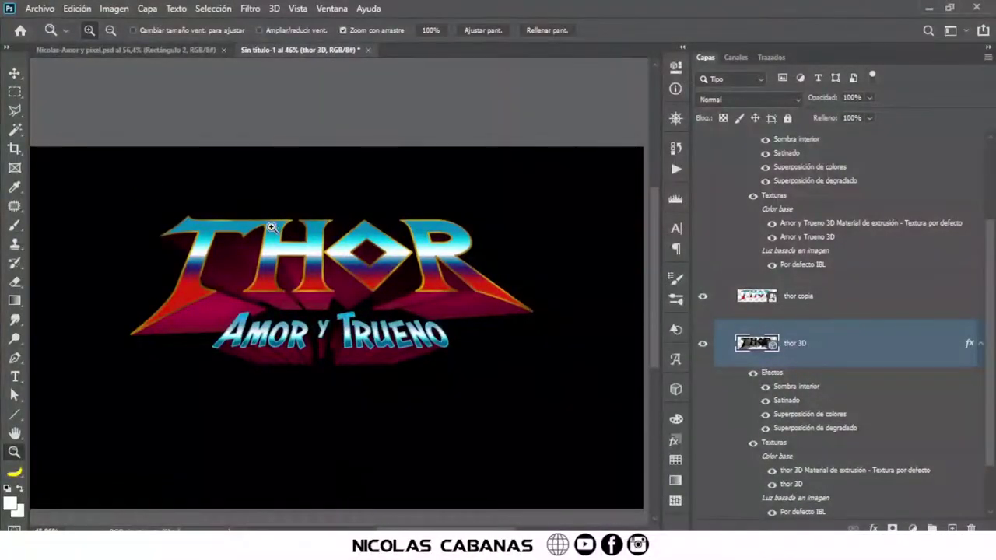
click(264, 226)
drag(257, 225, 309, 232)
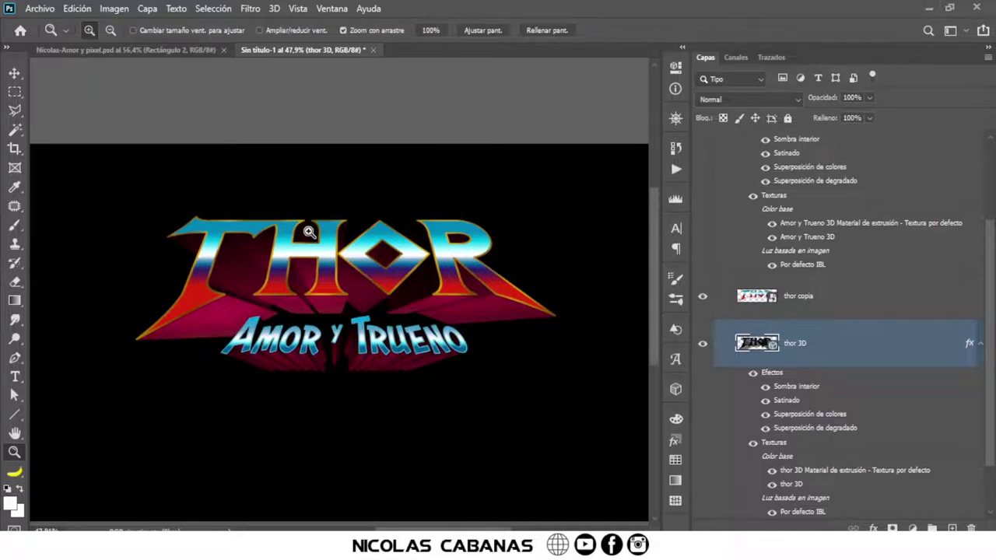
key(t)
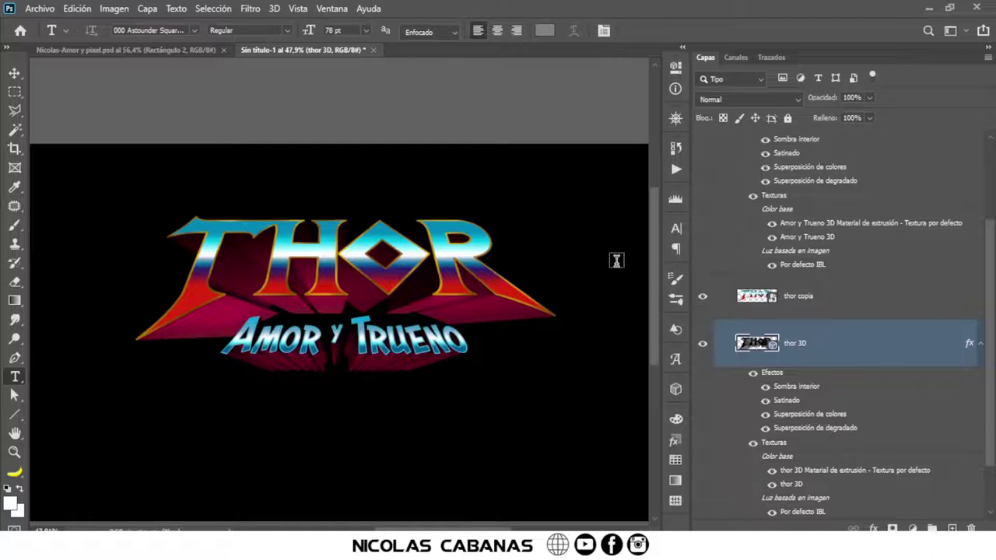
Step: Collapse the thor 3D and Amor y Trueno 3D effect lists and check the PHOTOSHOP reference
click(979, 346)
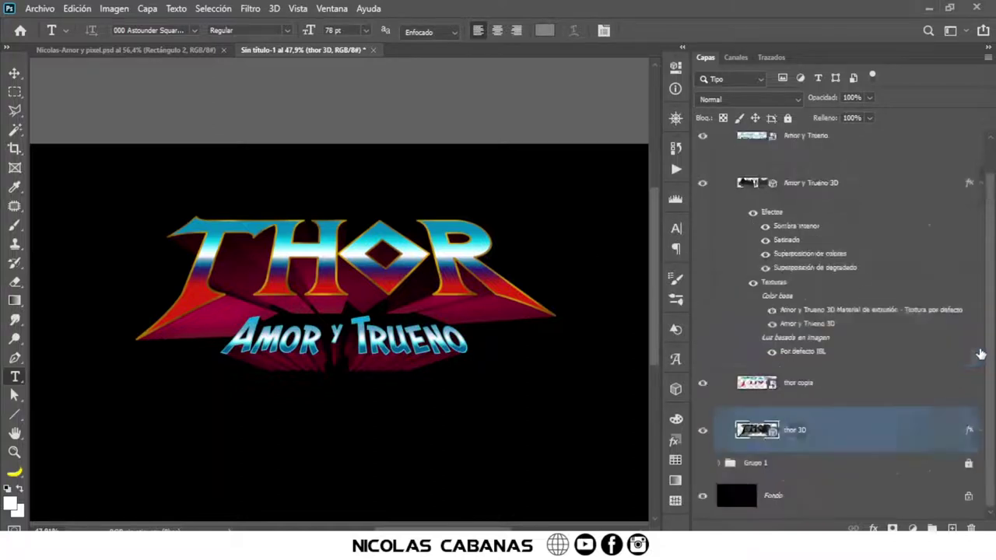
click(980, 184)
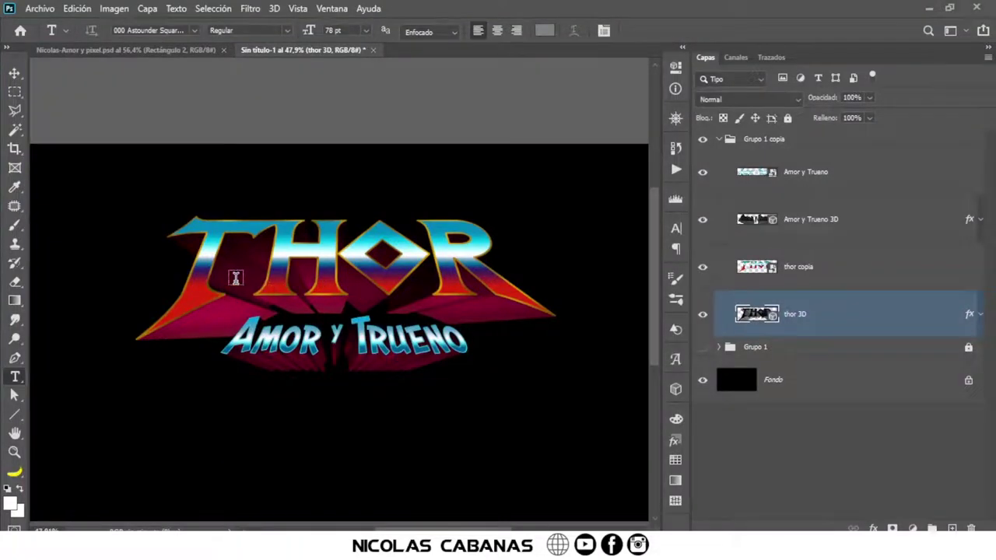
click(134, 49)
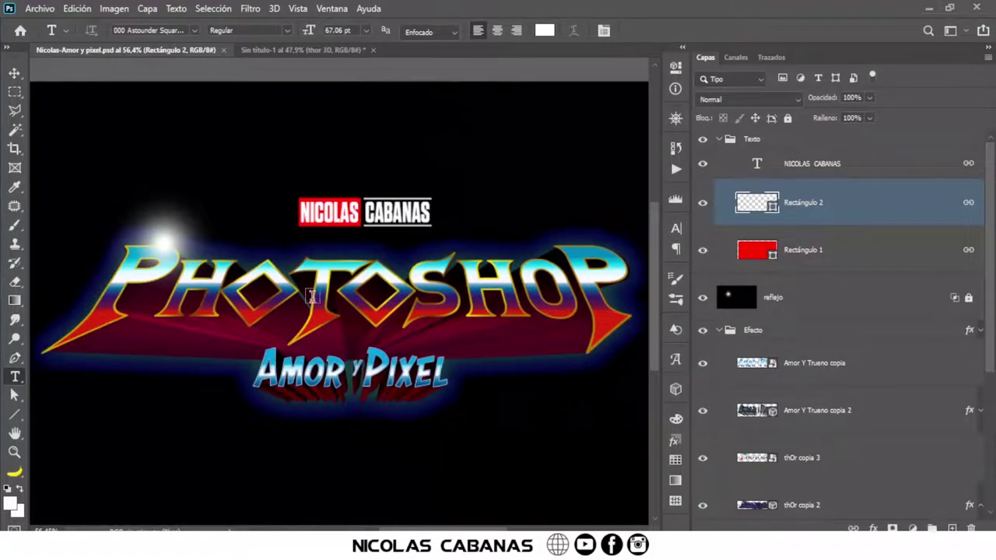
click(308, 51)
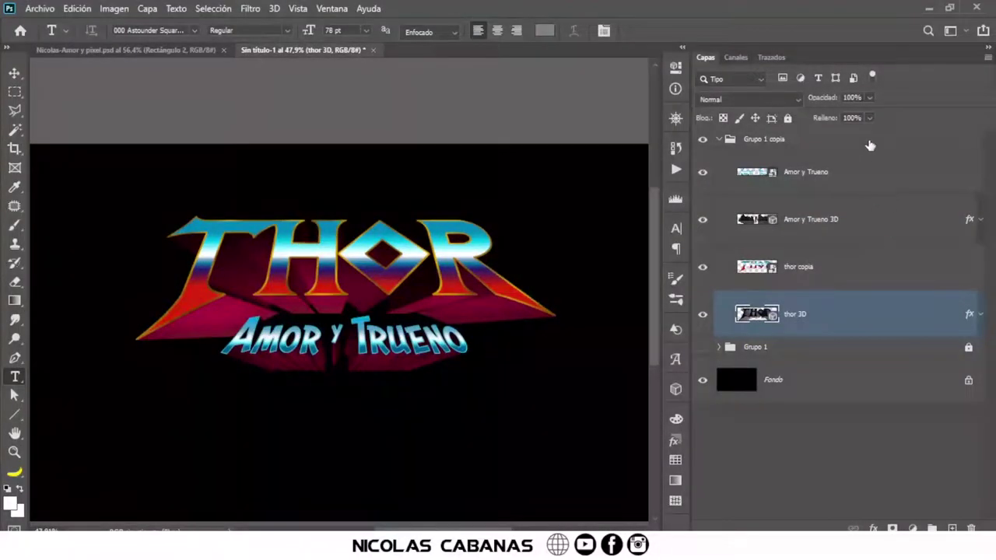
Step: Select the Grupo 1 copia group in the Layers panel
click(848, 140)
click(720, 140)
click(719, 140)
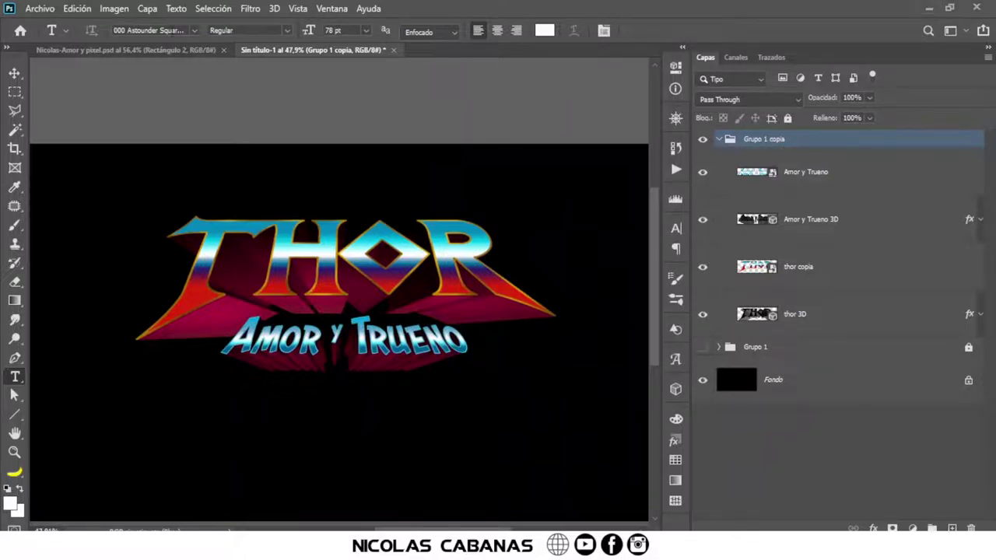
Step: Switch on Outer Glow (Trama, 35% opacity, 7 px) in the Grupo 1 copia group's layer style
click(873, 528)
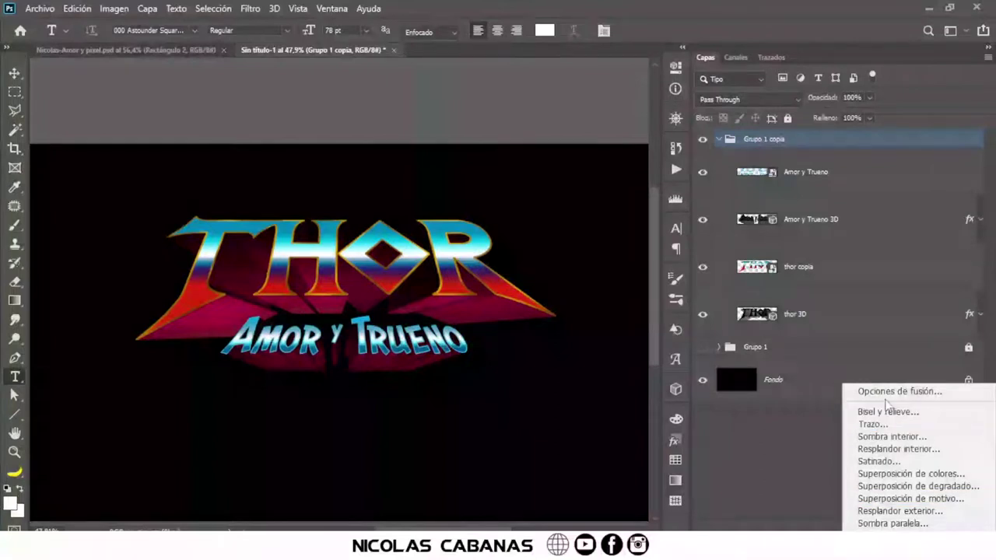
key(Escape)
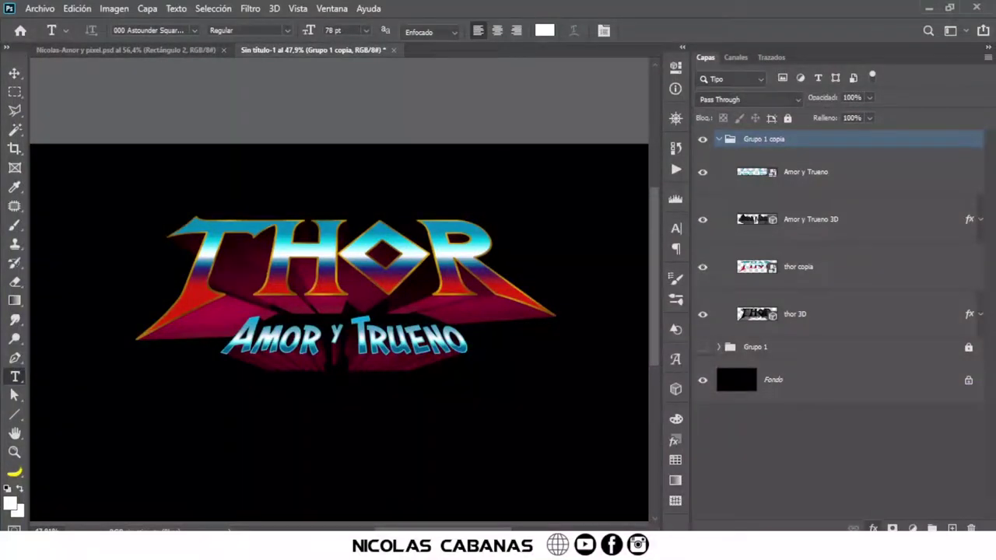
key(h)
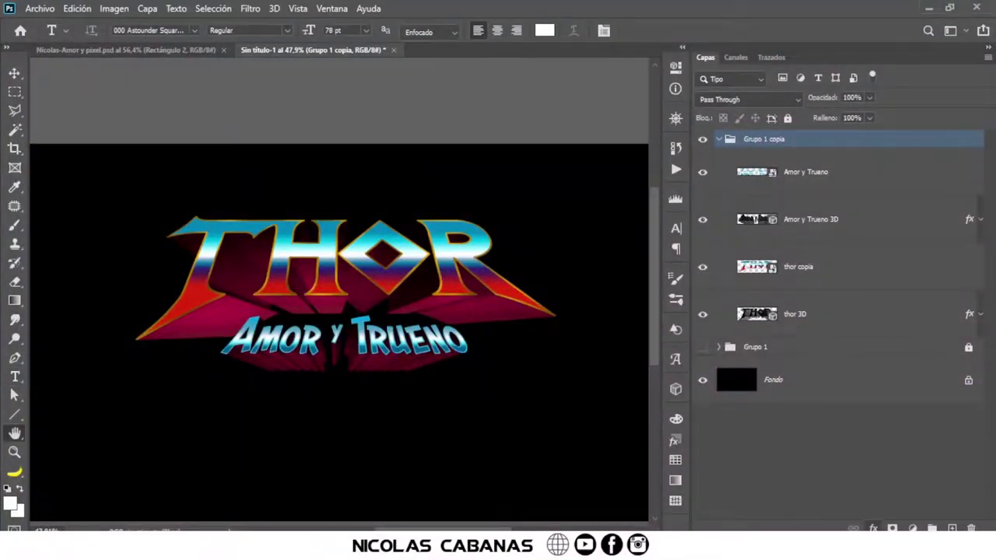
double_click(856, 139)
drag(649, 91, 851, 103)
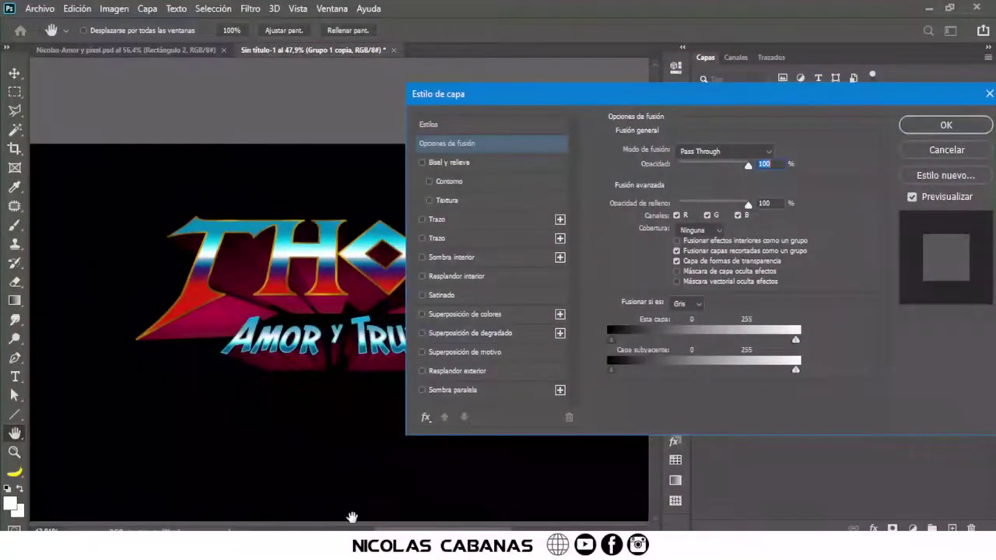
drag(327, 525, 533, 319)
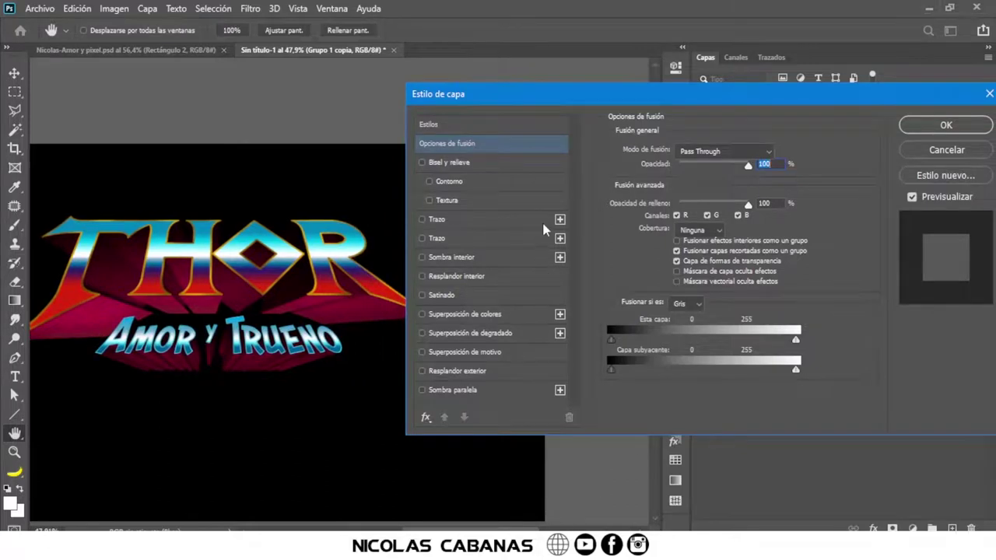
click(468, 371)
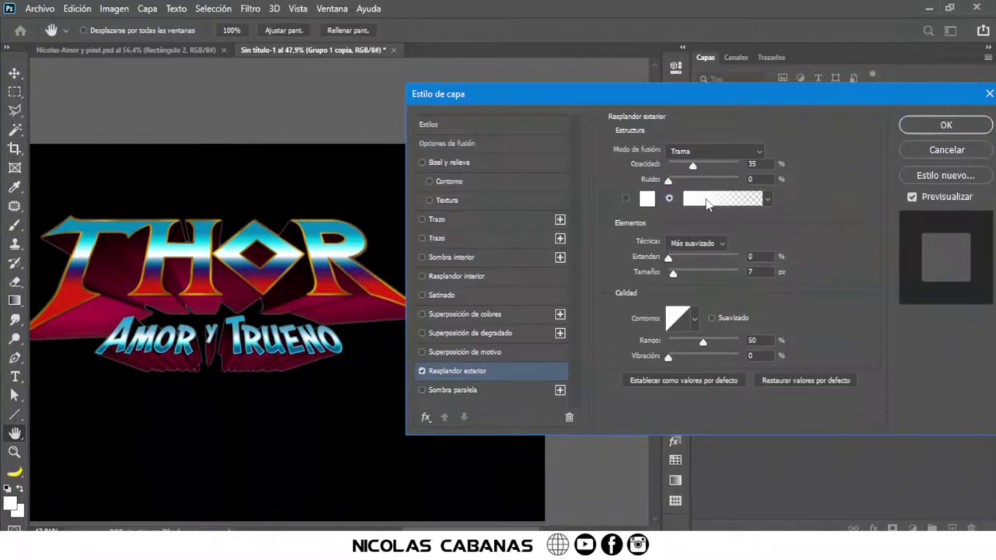
Step: Set the Outer Glow gradient's left colour stop to cyan #82daee
click(707, 200)
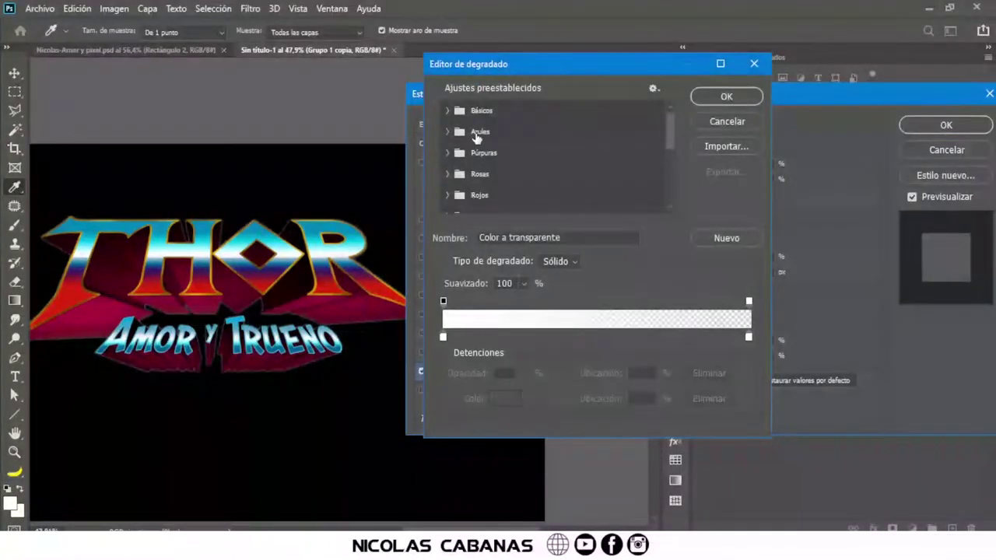
click(444, 338)
click(502, 400)
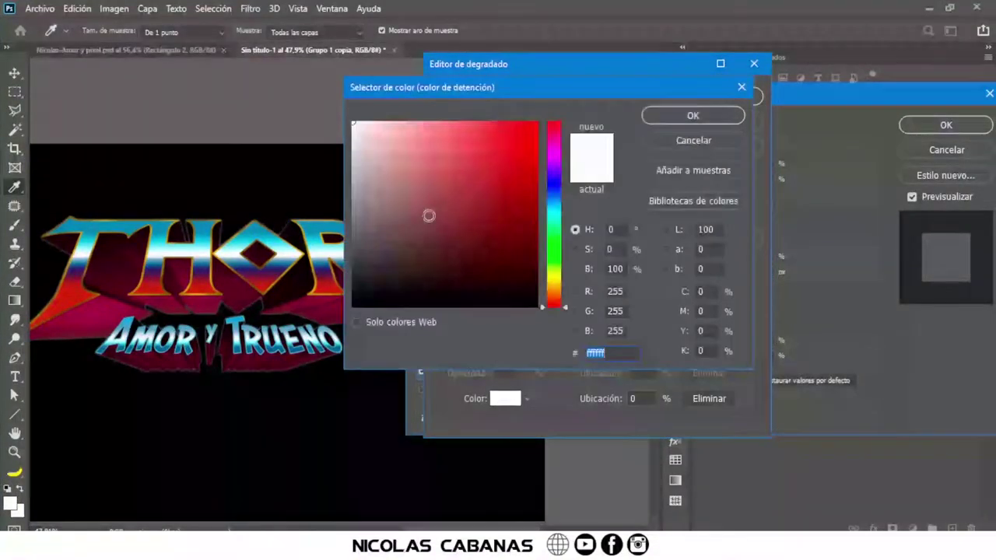
click(237, 243)
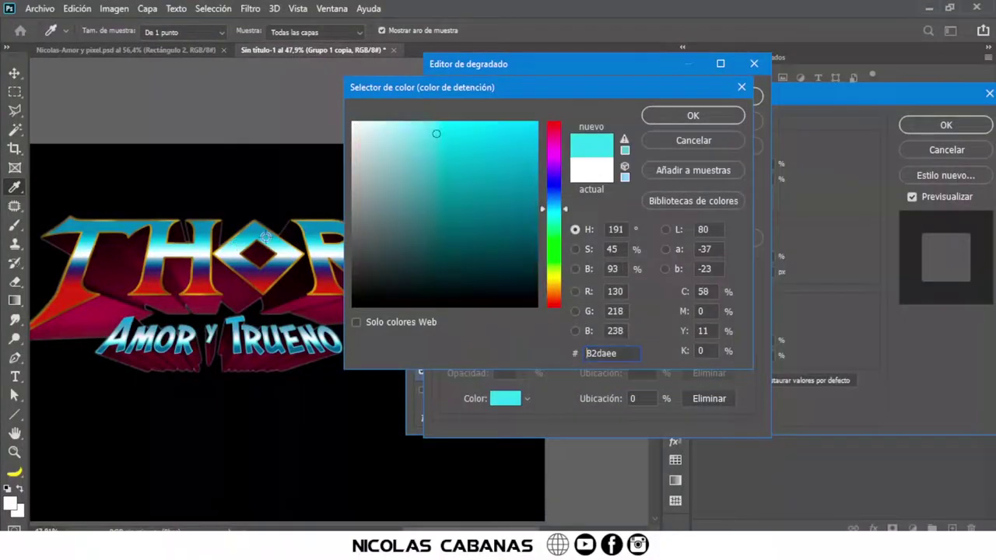
click(662, 116)
Step: Make the gradient's right stop blue at 100% opacity and confirm the cyan-to-blue gradient
click(748, 337)
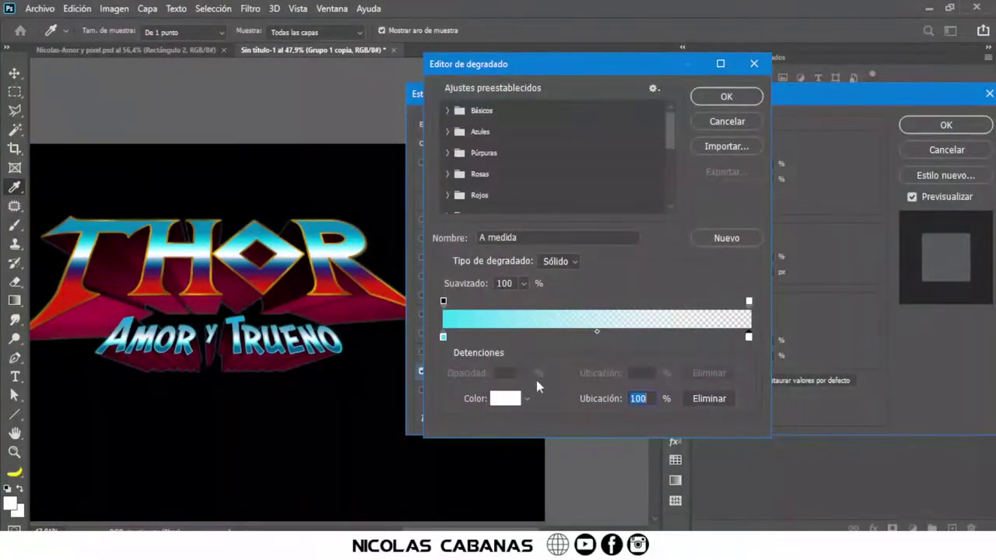
click(504, 399)
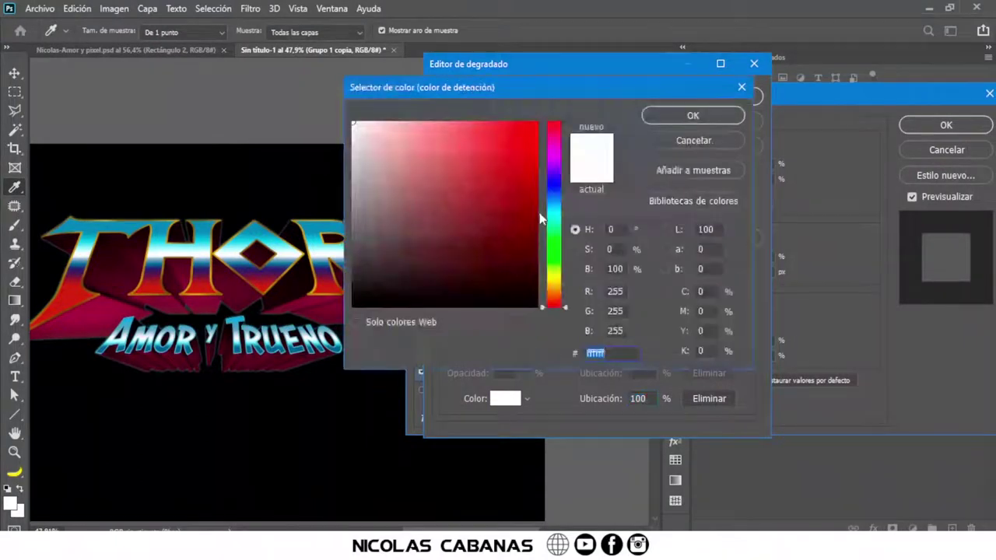
drag(554, 198, 554, 190)
click(493, 189)
mouse_move(492, 189)
mouse_down()
mouse_move(480, 184)
mouse_move(467, 207)
mouse_move(498, 182)
mouse_move(477, 167)
mouse_move(502, 161)
mouse_up()
click(691, 115)
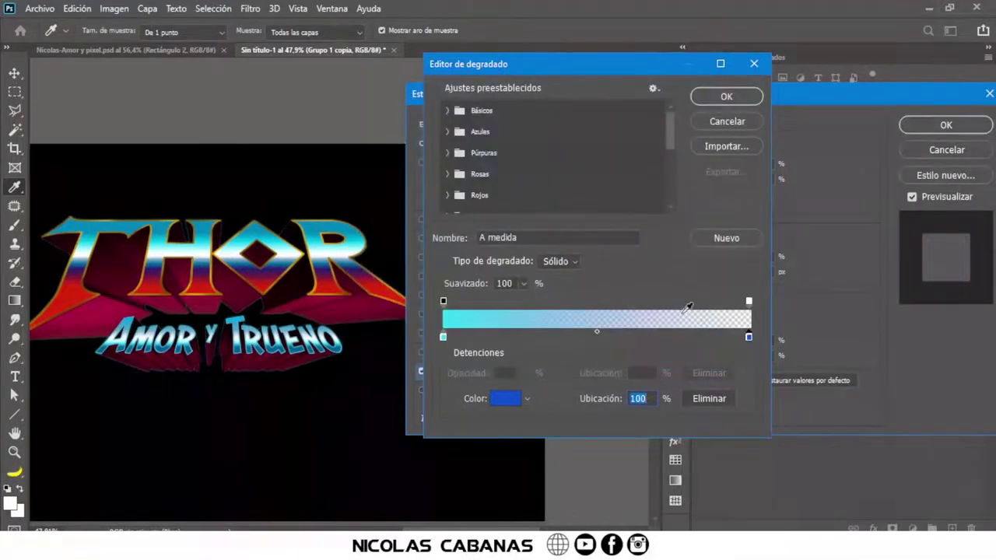
click(748, 301)
click(524, 372)
drag(519, 391, 704, 283)
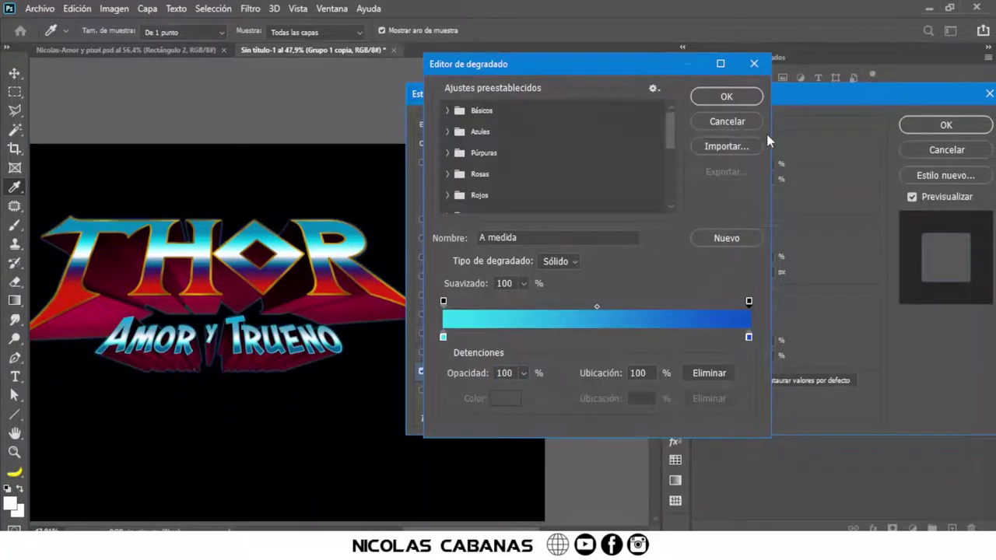
click(726, 96)
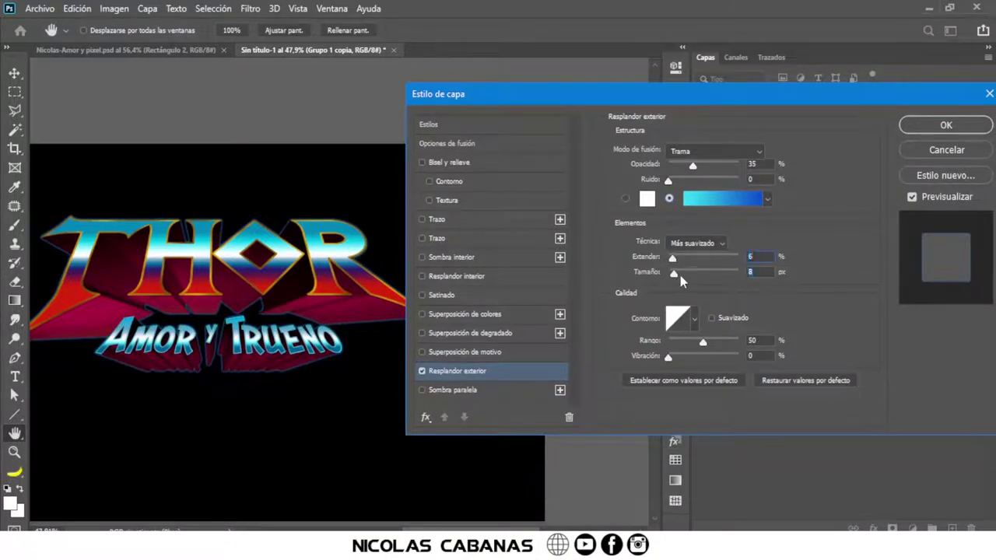
Step: Tune the outer glow to 68 px size, 15% spread and 18% opacity, then apply it
drag(680, 276, 695, 281)
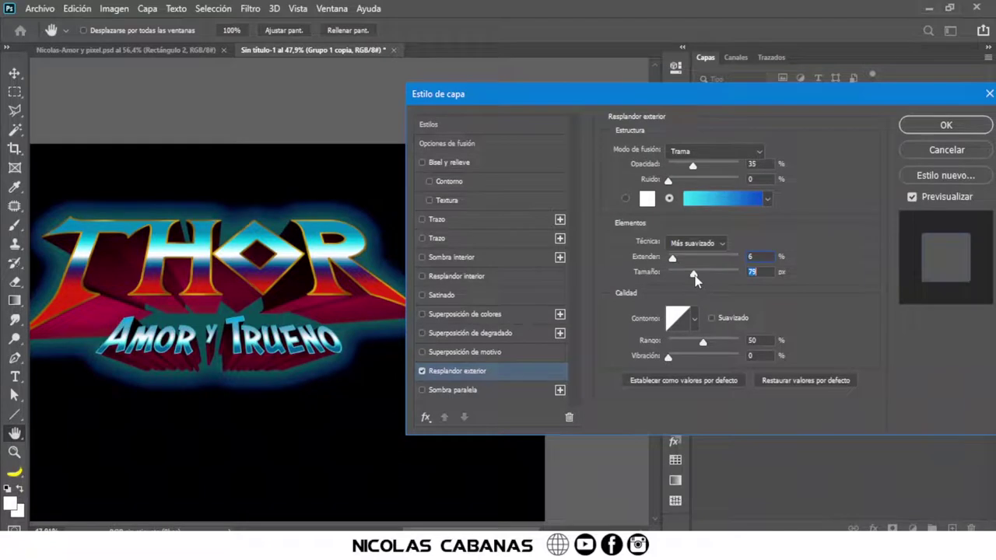
mouse_move(707, 347)
mouse_down()
mouse_move(694, 342)
mouse_move(735, 343)
mouse_up()
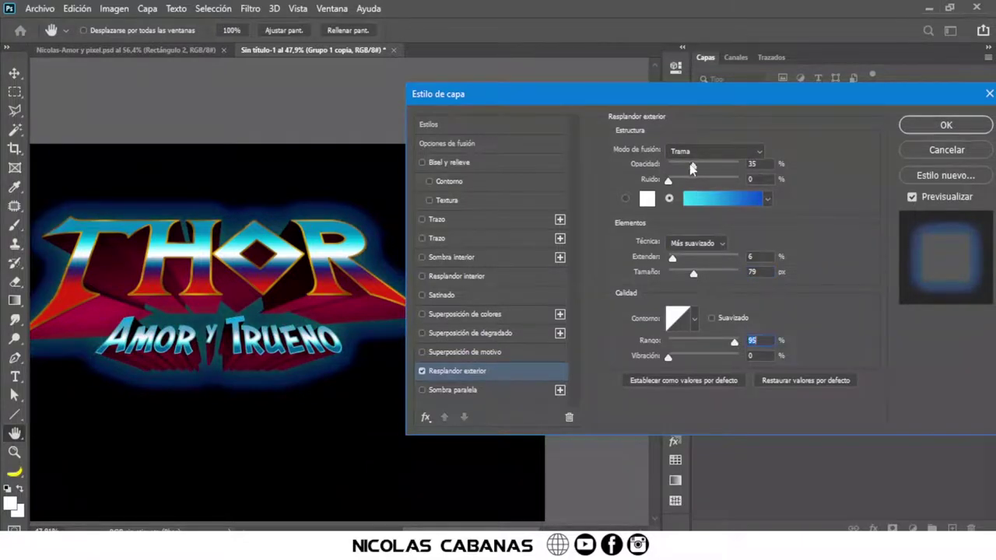
drag(692, 165, 686, 169)
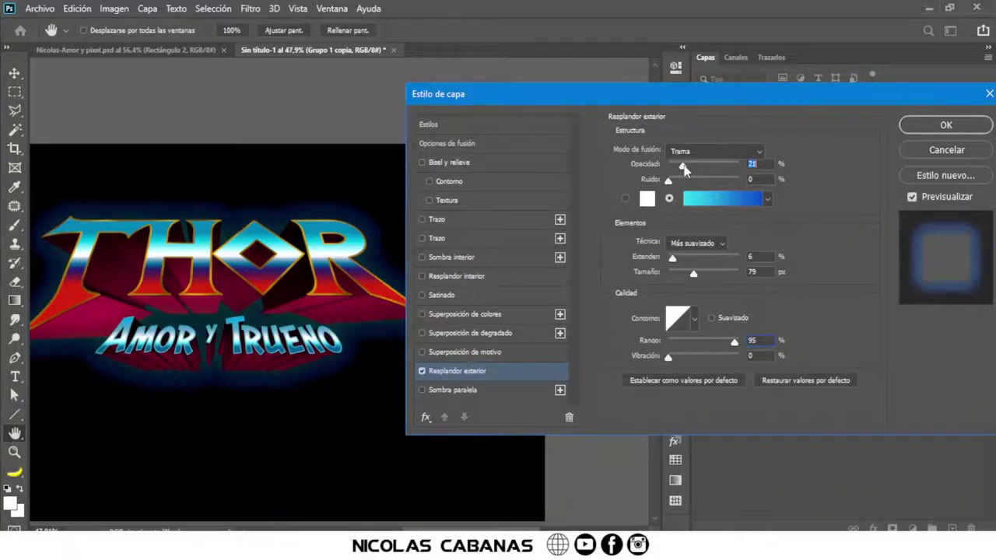
mouse_move(672, 258)
mouse_down()
mouse_move(697, 274)
mouse_move(688, 270)
mouse_up()
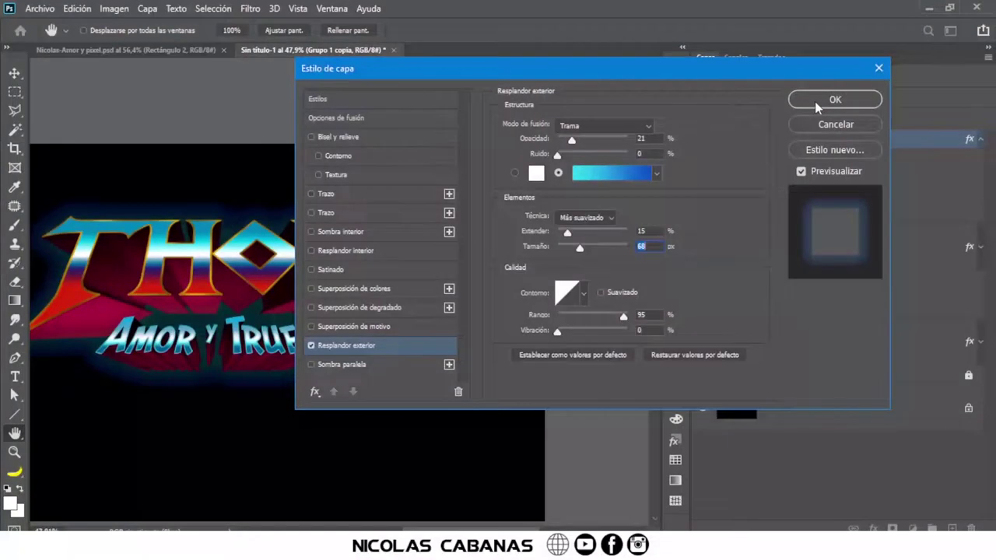
drag(581, 138, 572, 140)
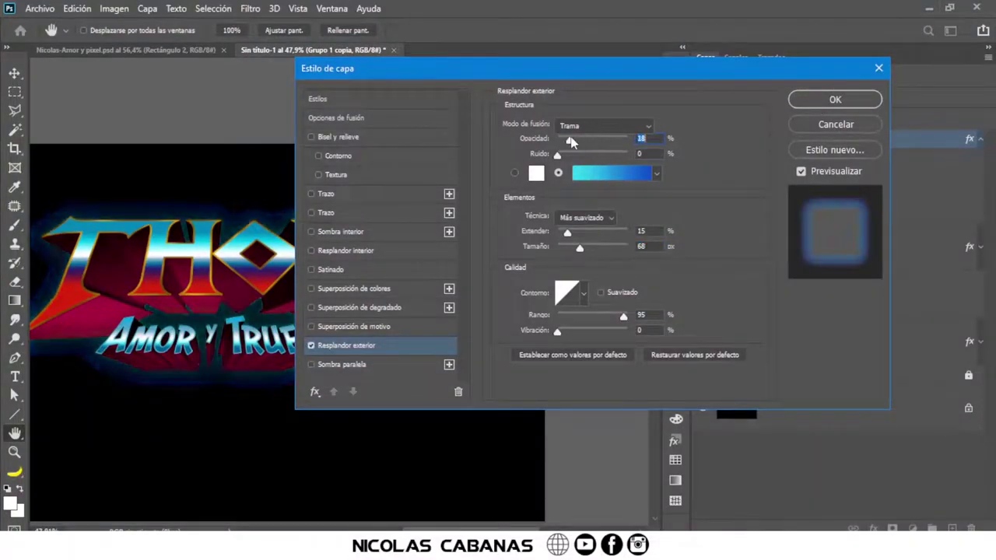
click(807, 104)
key(t)
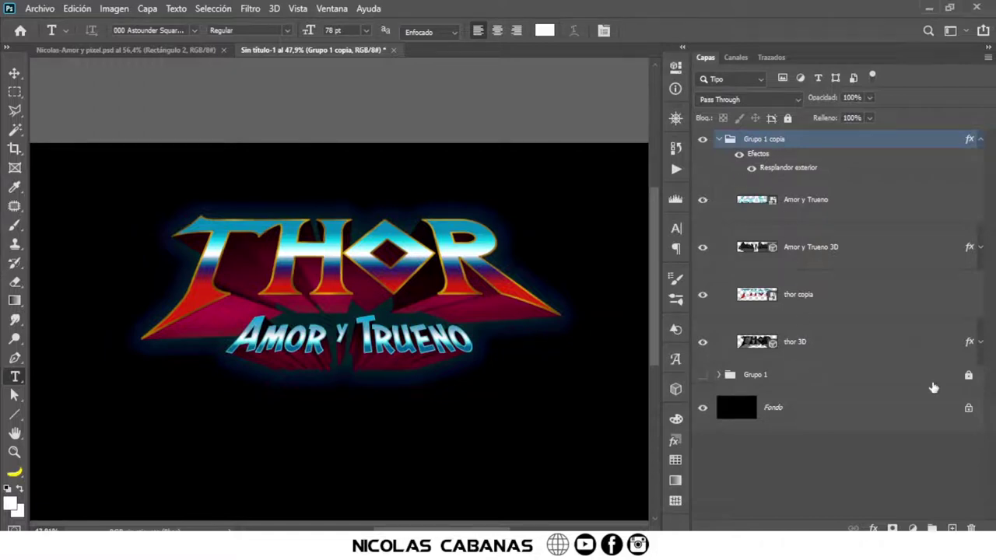
Step: Create a new layer Capa 1 above Grupo 1 copia and collapse the group
click(951, 528)
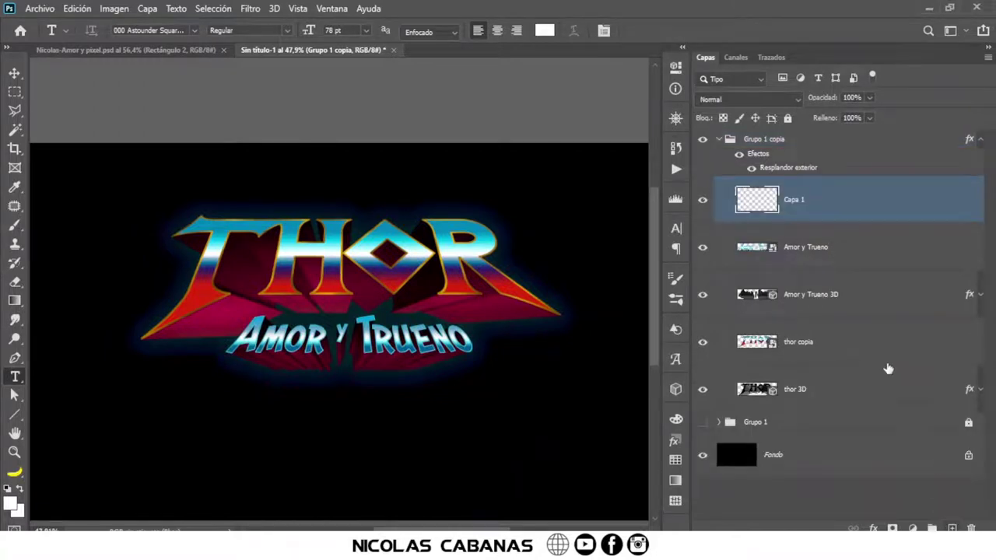
drag(840, 200, 839, 133)
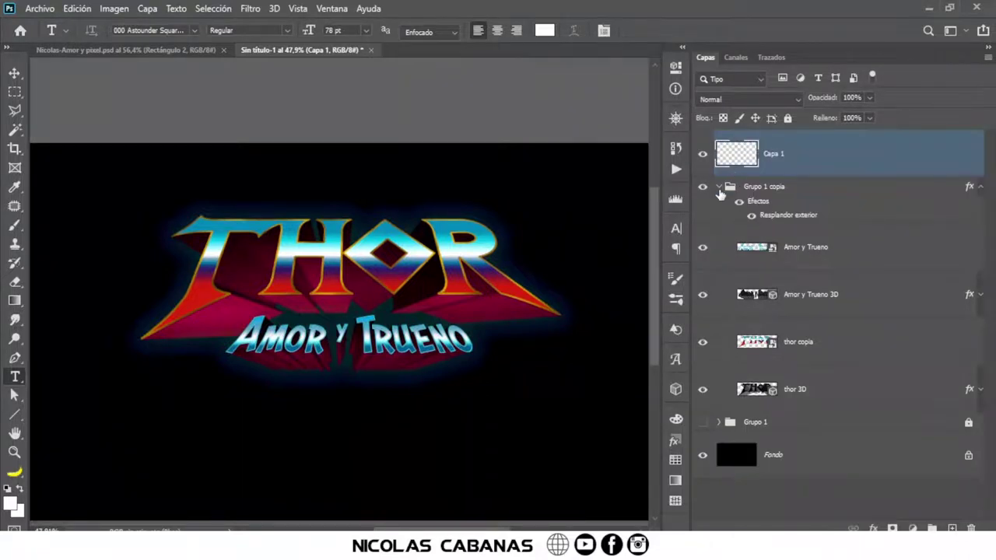
click(719, 188)
Step: Fill Capa 1 entirely with black using Edit > Fill
click(77, 8)
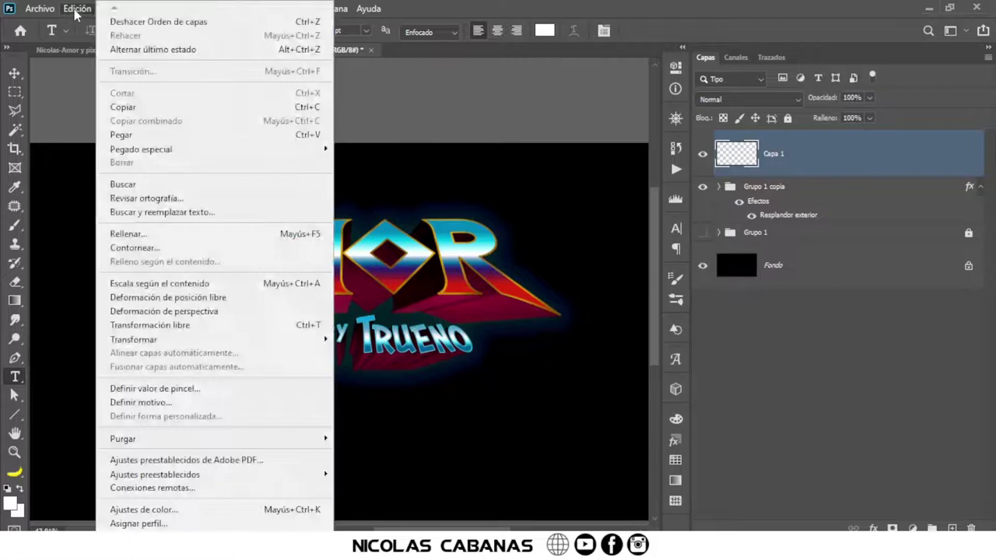
click(130, 234)
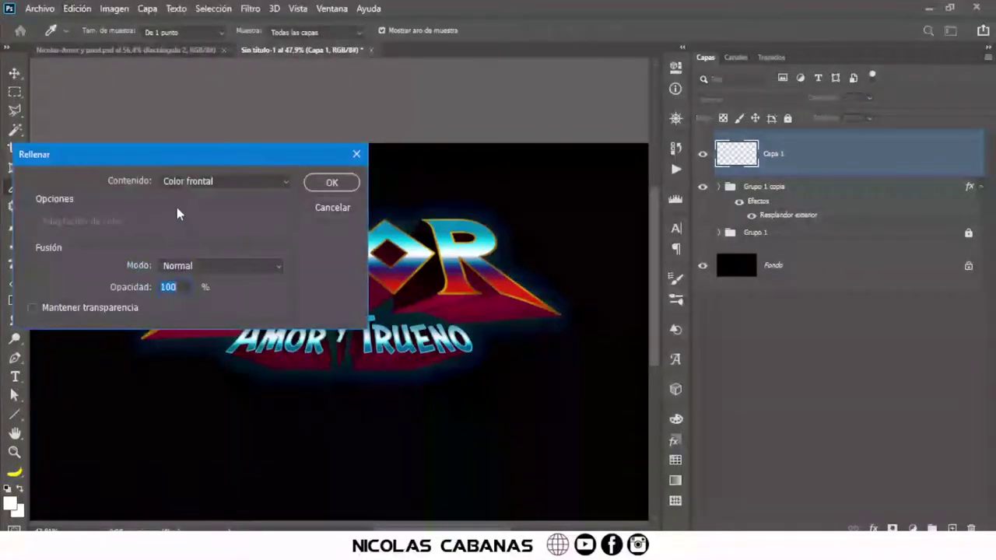
click(188, 181)
click(195, 294)
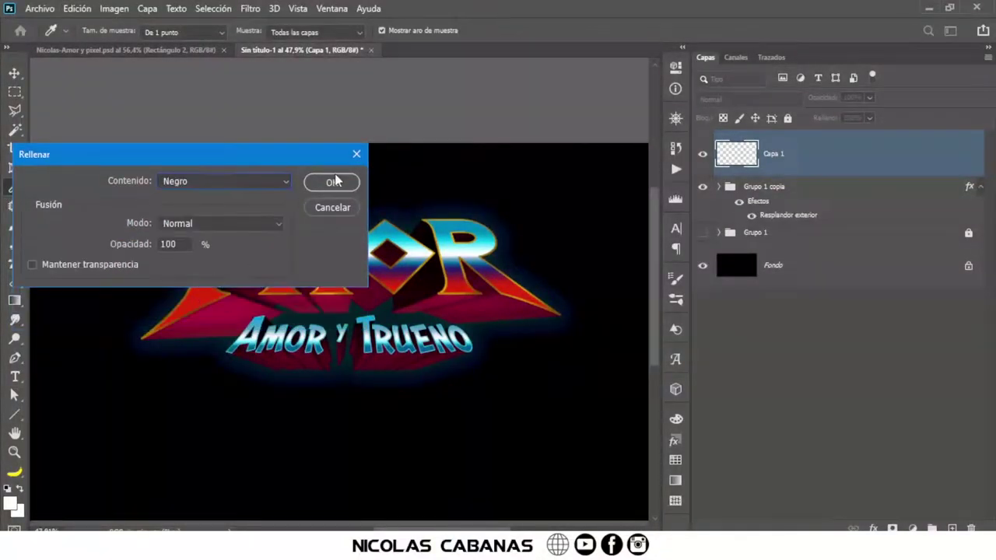
click(332, 183)
key(t)
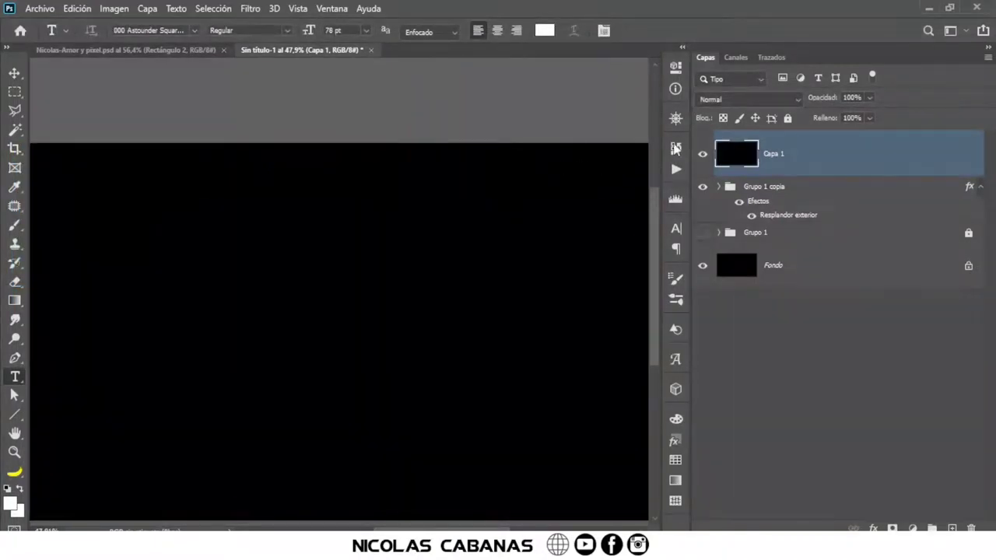
Step: Render a Prime 105 mm lens flare at about 47% brightness on Capa 1
click(756, 101)
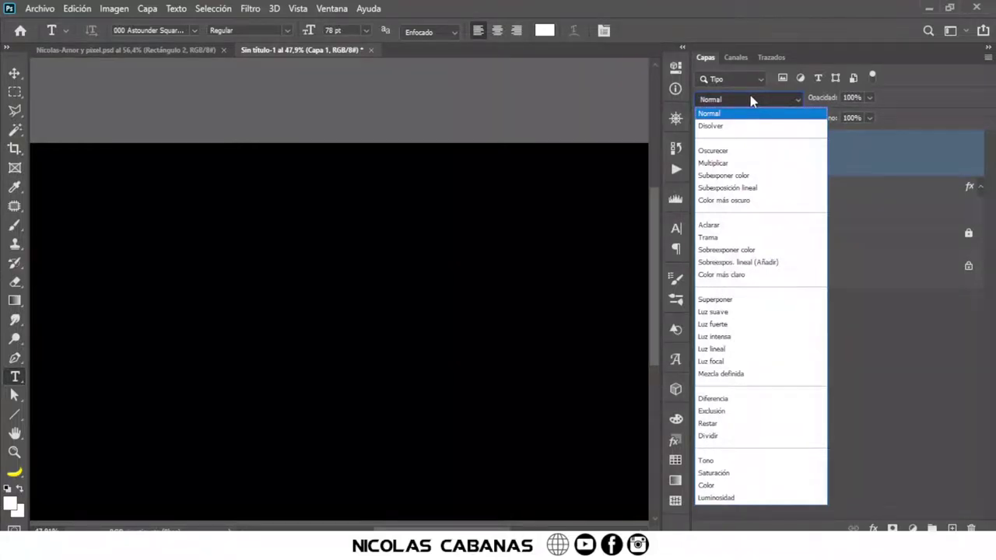
click(750, 97)
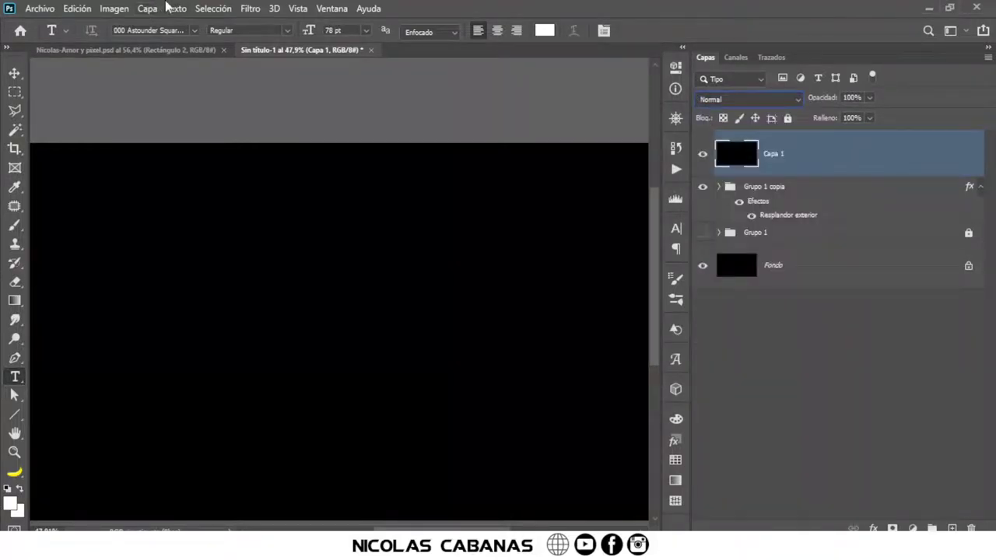
click(249, 7)
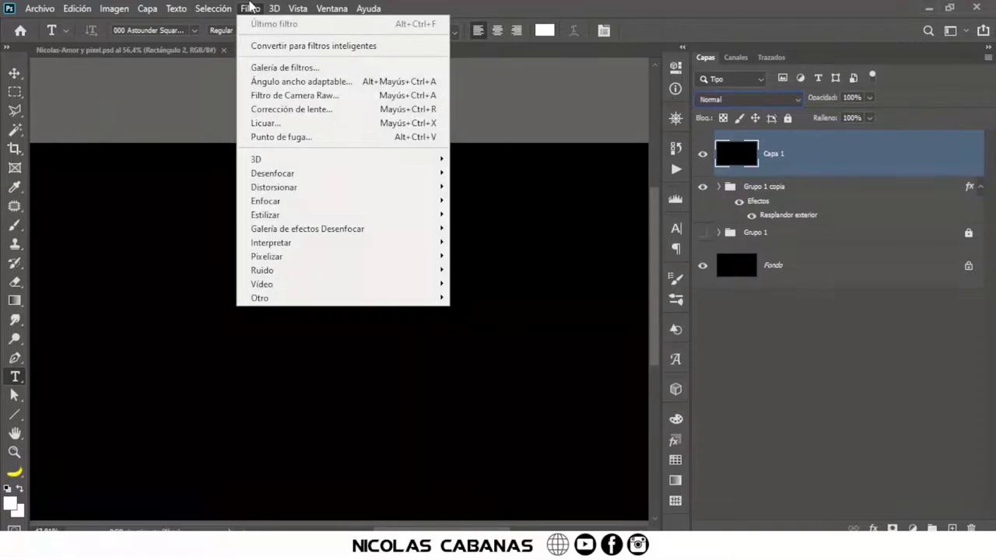
mouse_move(271, 243)
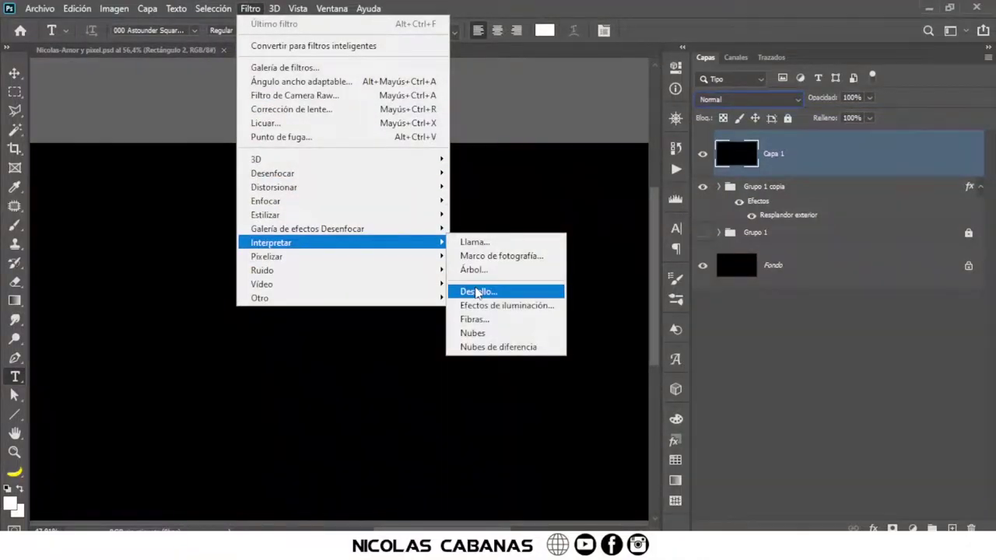
click(477, 291)
drag(420, 198, 399, 187)
drag(406, 328, 384, 329)
click(373, 377)
click(373, 368)
click(373, 378)
drag(384, 327, 375, 327)
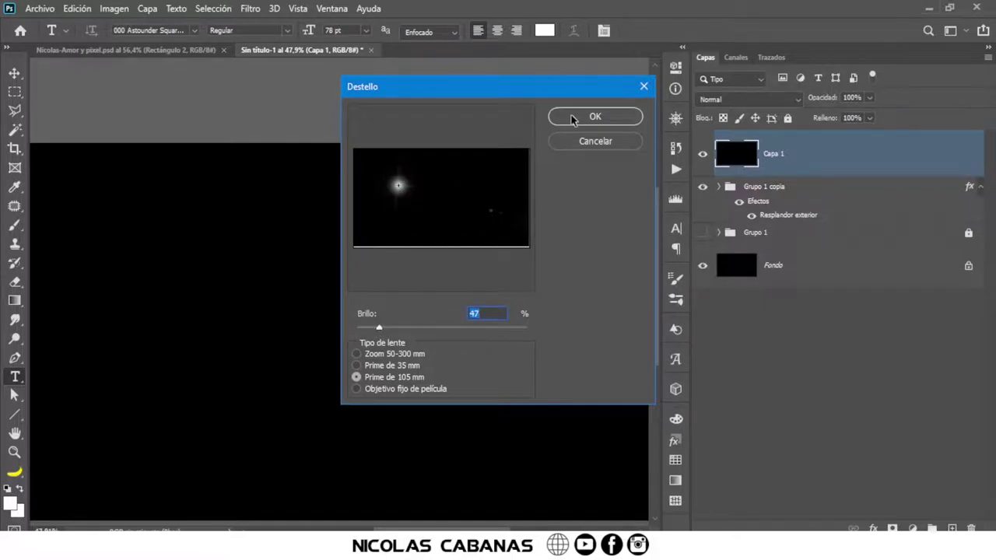
click(595, 117)
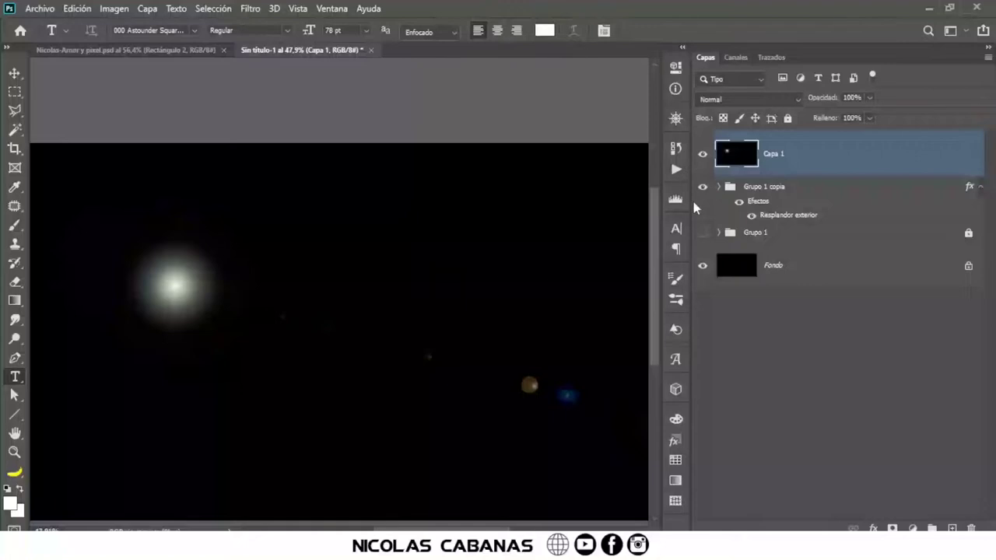
click(752, 99)
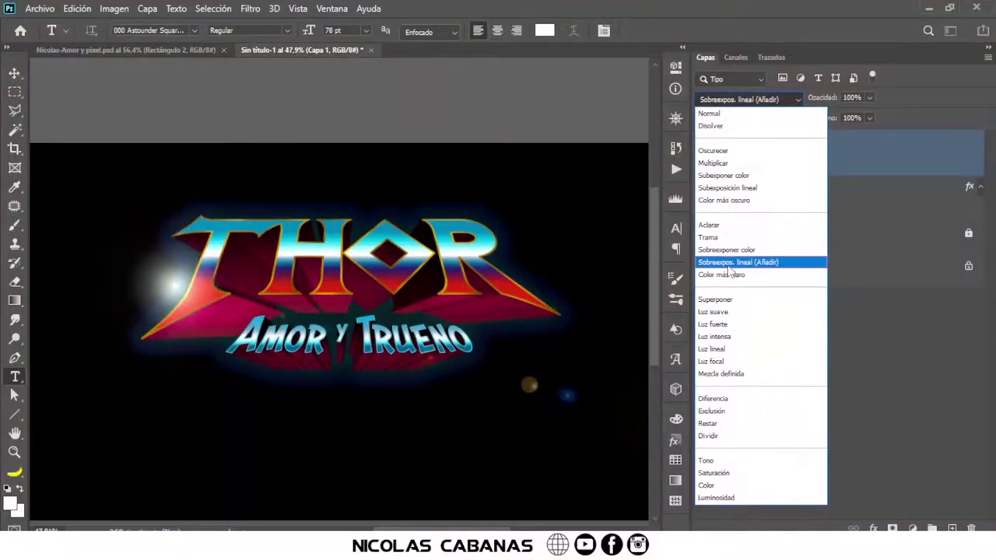
Step: Blend Capa 1 as Sobreexpos. lineal (Añadir) and move the flare to THOR's top-left corner
click(727, 262)
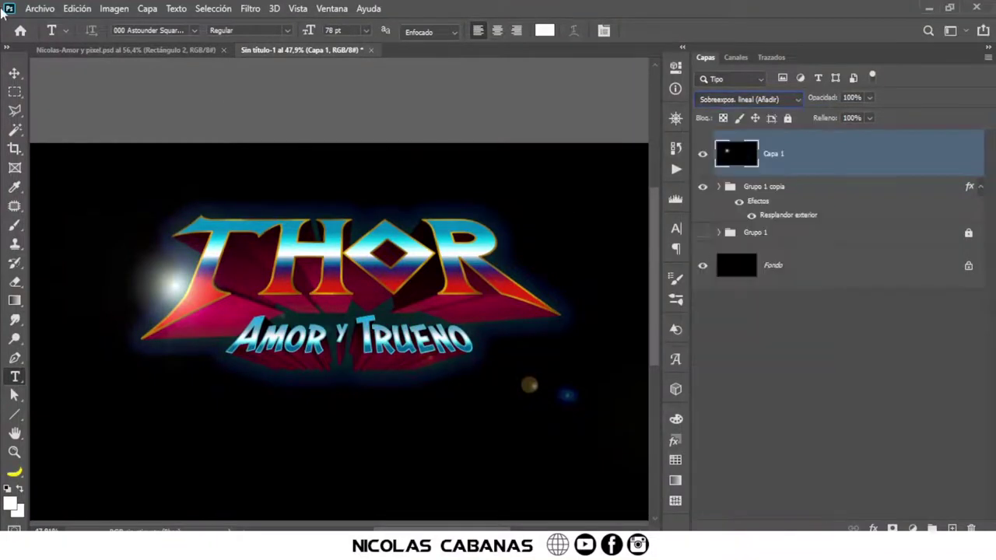
click(14, 73)
mouse_move(151, 311)
mouse_down()
mouse_move(171, 243)
mouse_move(196, 234)
mouse_up()
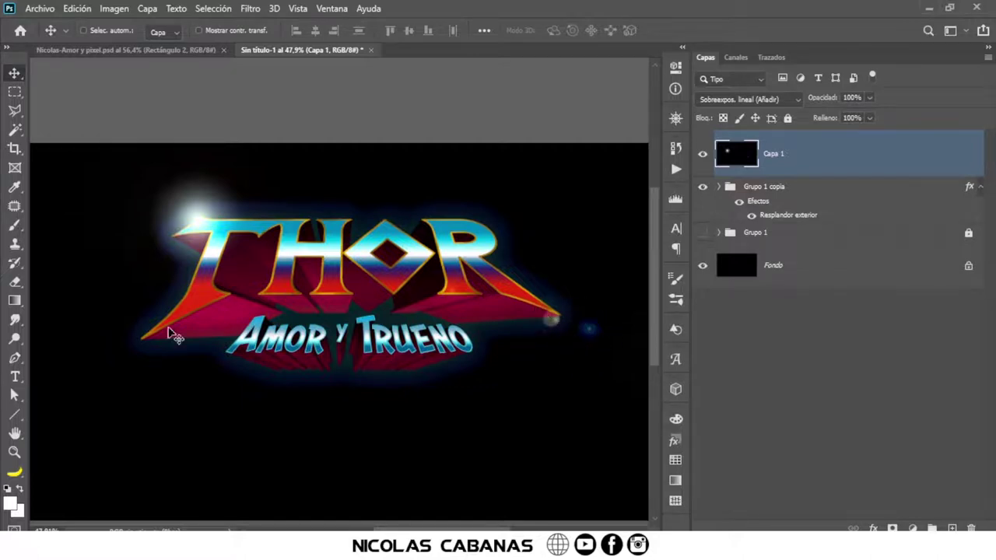
Step: Paint black over the stray flare dots with a 47 px brush
click(14, 225)
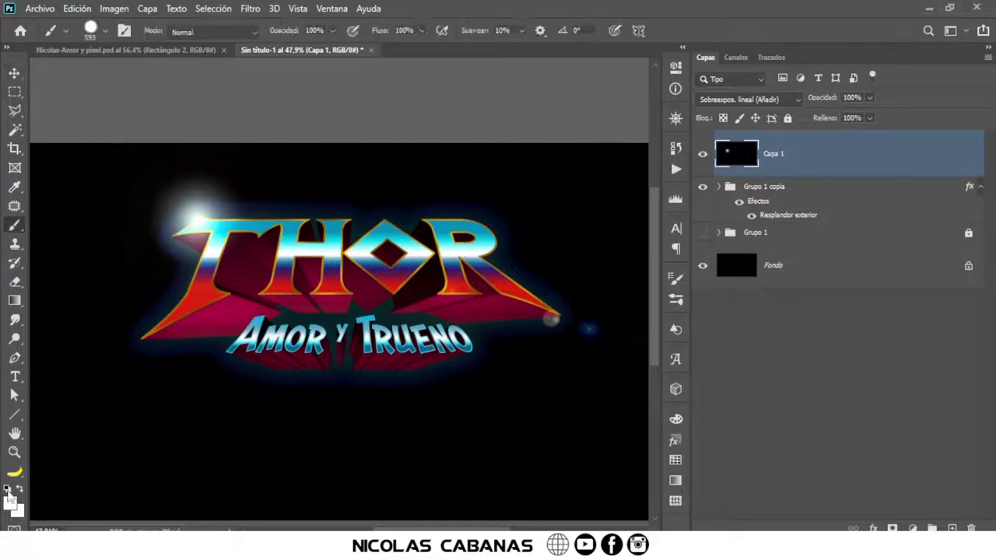
right_click(463, 280)
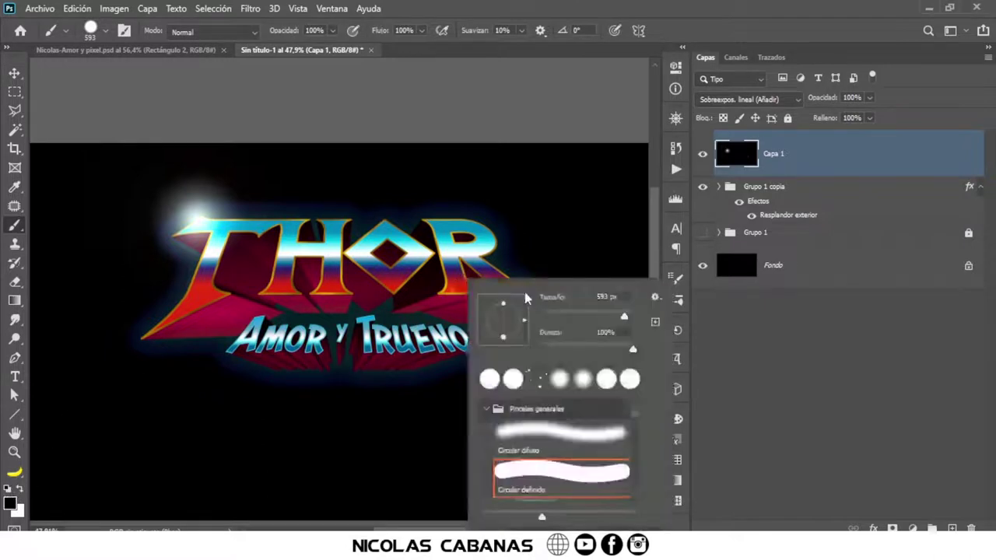
drag(581, 315, 561, 315)
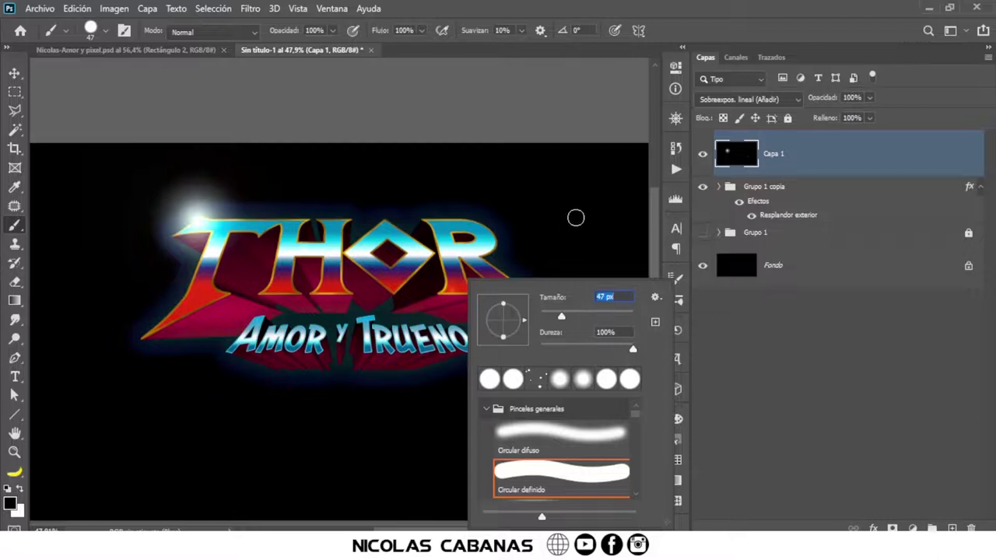
click(577, 214)
drag(592, 333, 595, 342)
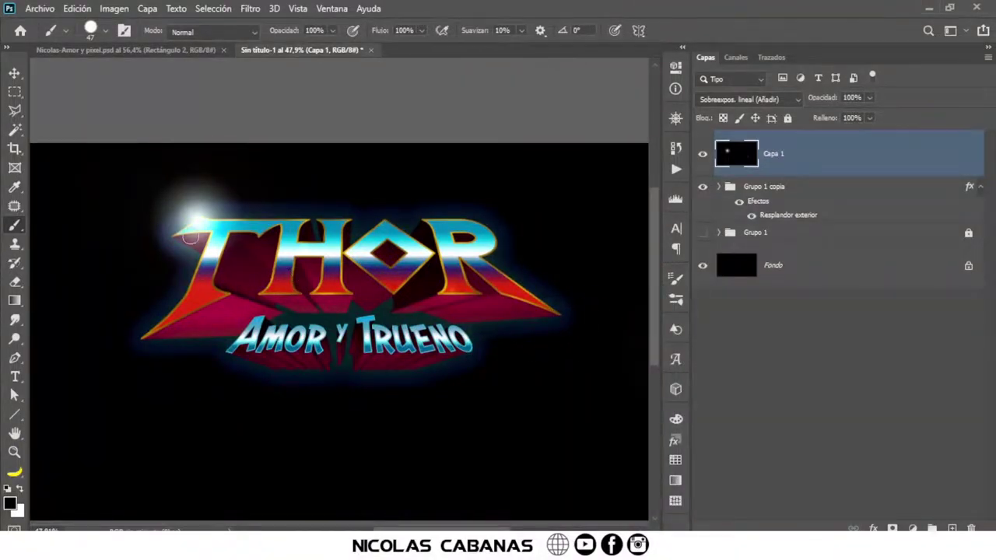
Step: Zoom back out to view the whole logo with its top-left flare
scroll(246, 220, up, 2)
scroll(302, 225, up, 2)
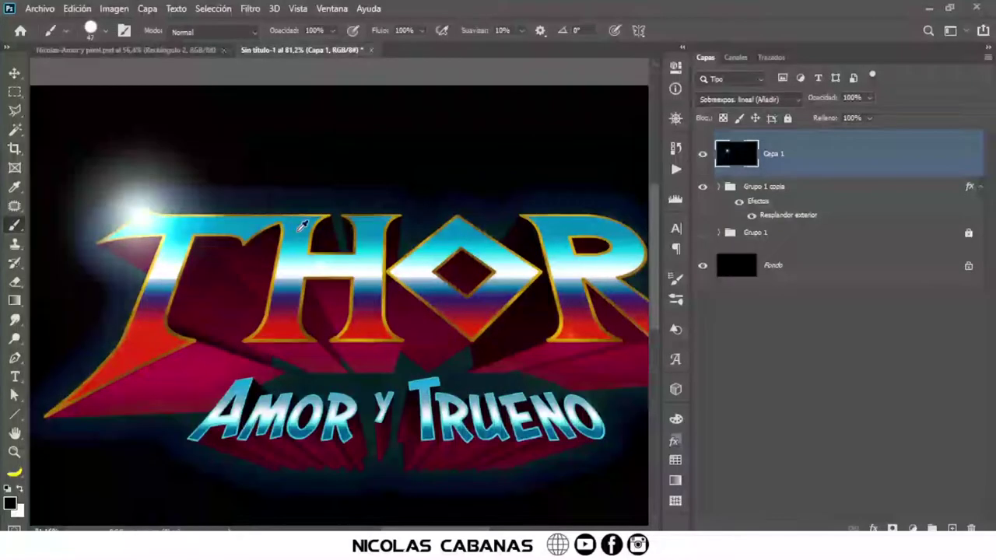
scroll(319, 226, down, 2)
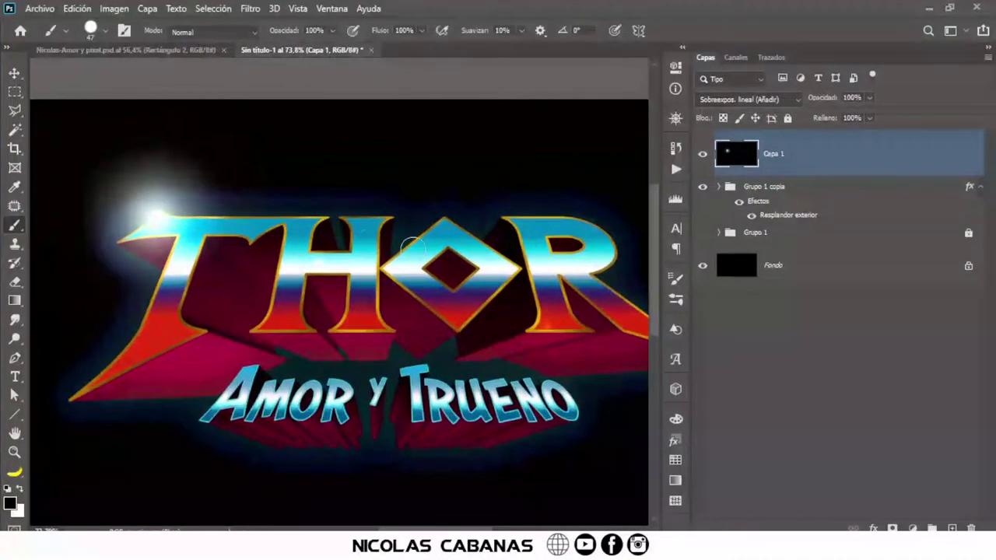
scroll(345, 254, down, 1)
scroll(389, 241, down, 1)
scroll(421, 253, down, 1)
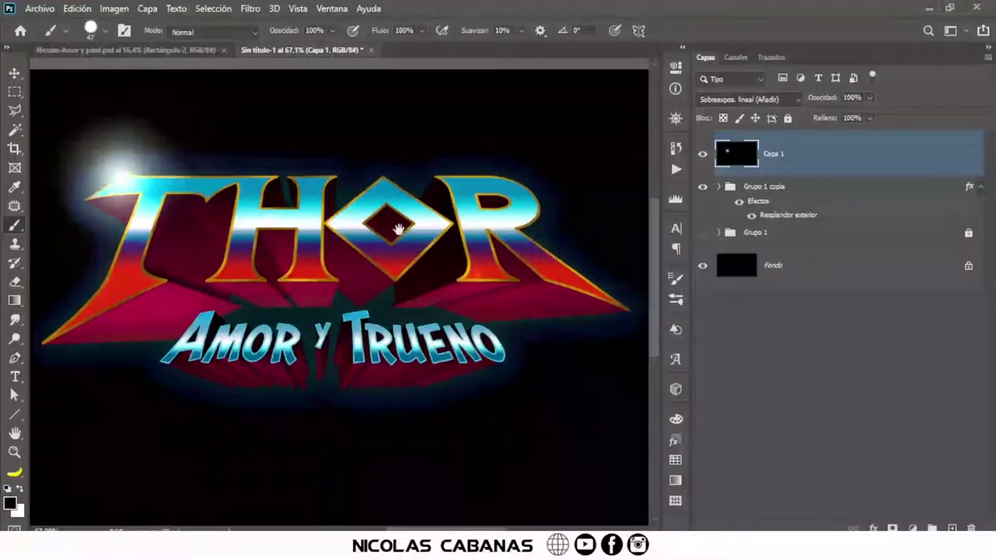
scroll(389, 237, down, 1)
scroll(385, 240, down, 1)
scroll(385, 240, down, 2)
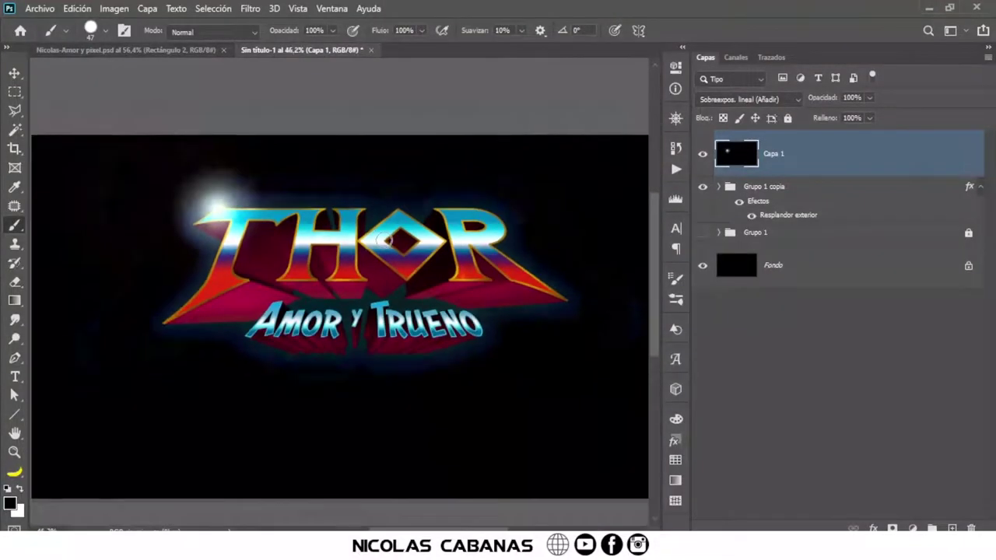
click(14, 73)
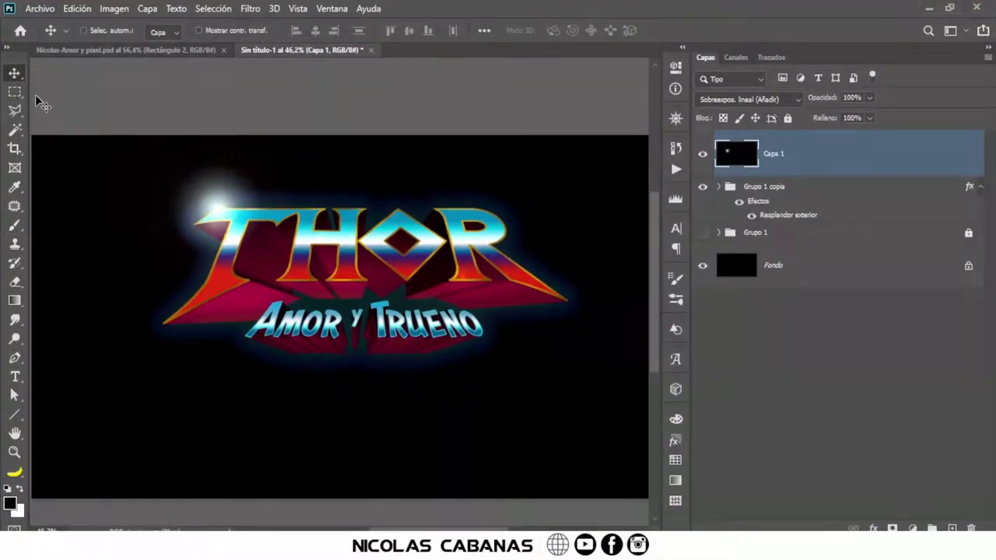
Step: Open the thor copia smart object's contents as thor.psb, leaving the colour profile unchanged
click(718, 188)
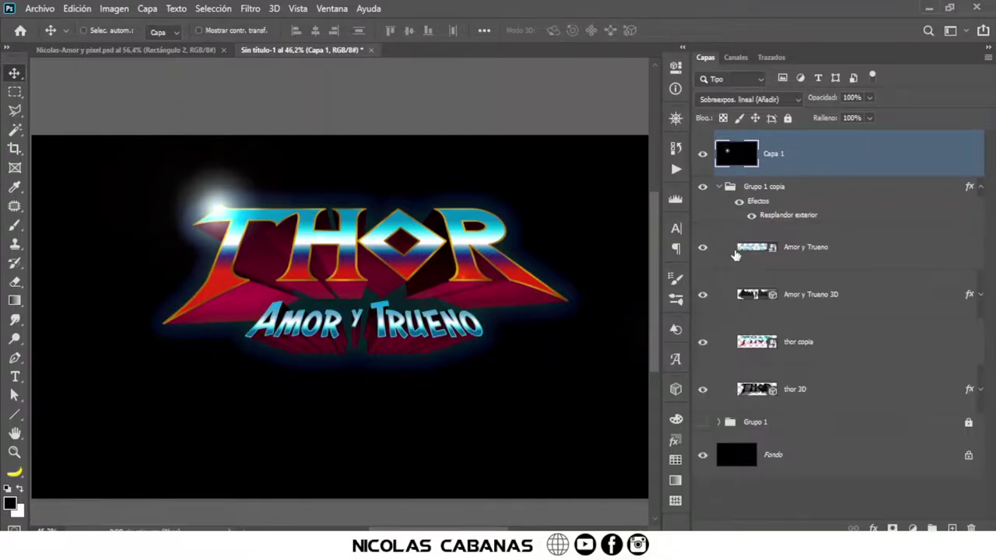
click(782, 254)
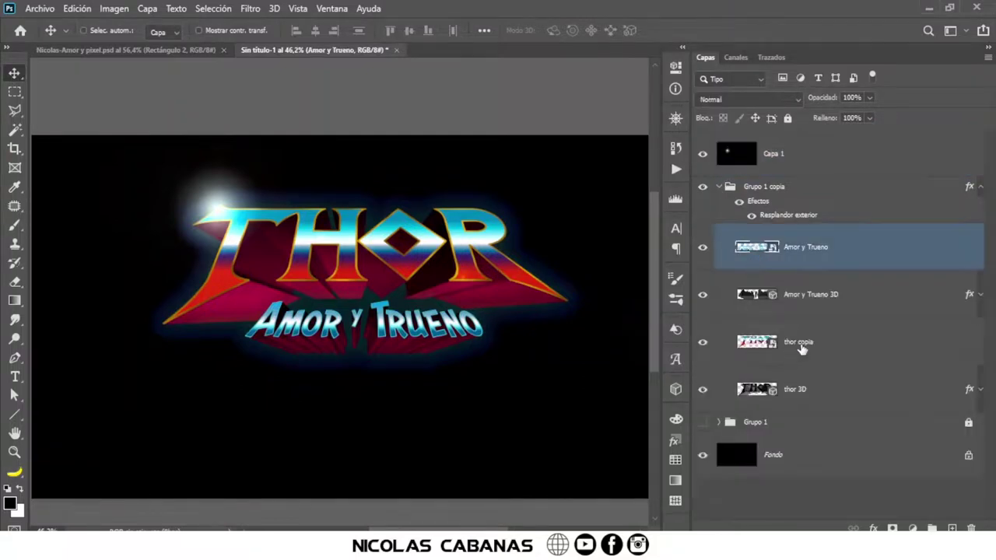
click(739, 347)
click(701, 344)
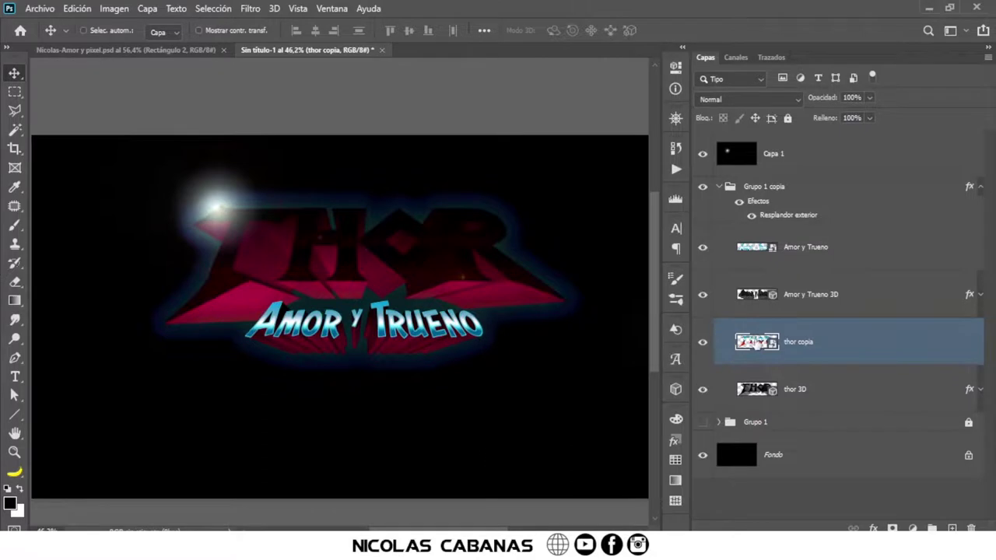
click(701, 344)
double_click(773, 346)
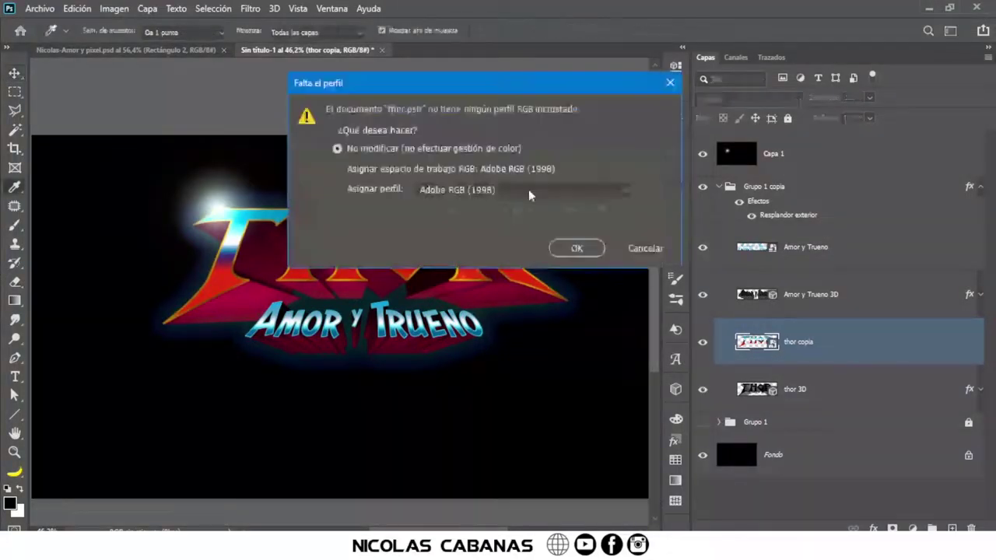
click(573, 247)
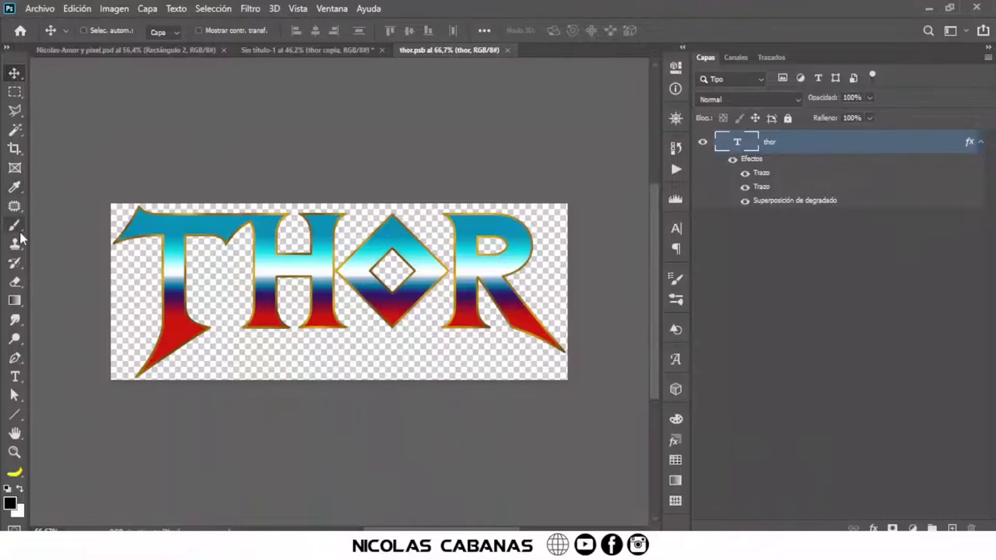
Step: Retype the logo text as PHOTOSHOP, replacing T with P and inserting TO before R
click(14, 376)
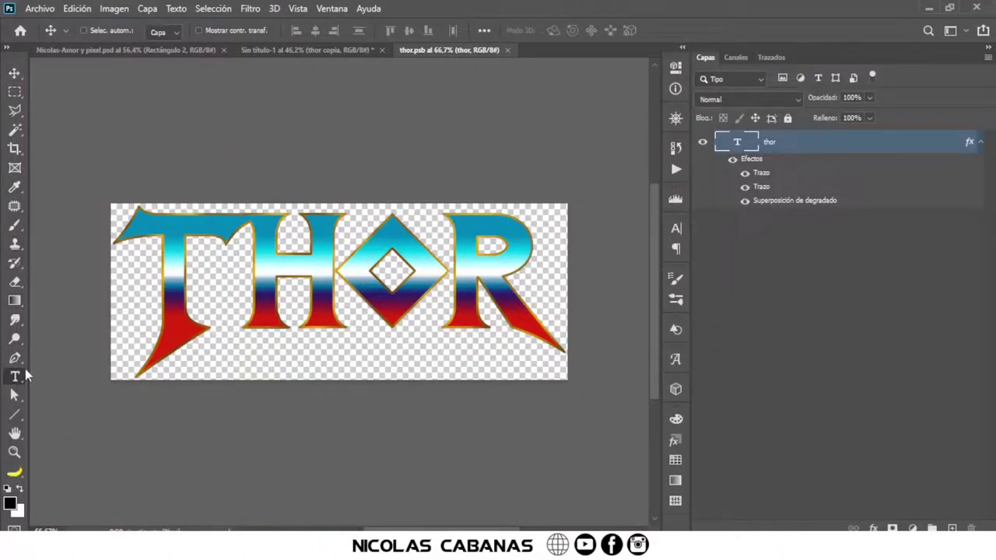
drag(193, 300, 127, 300)
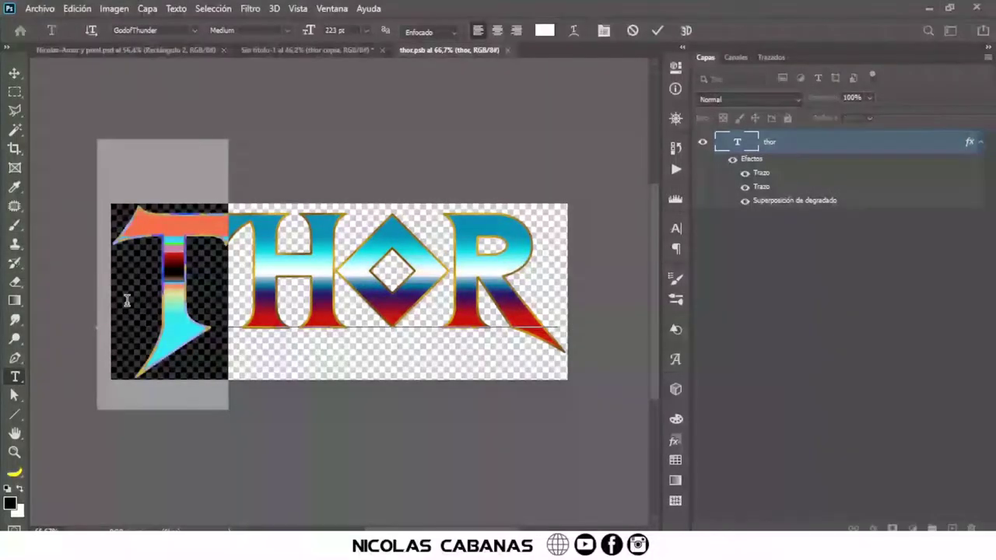
text(/)
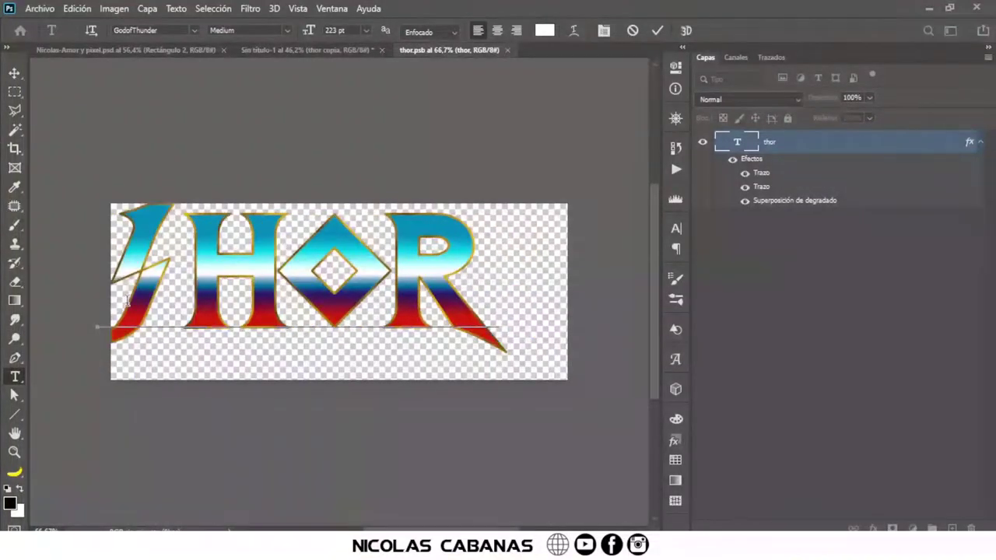
key(ctrl+z)
key(ctrl+z)
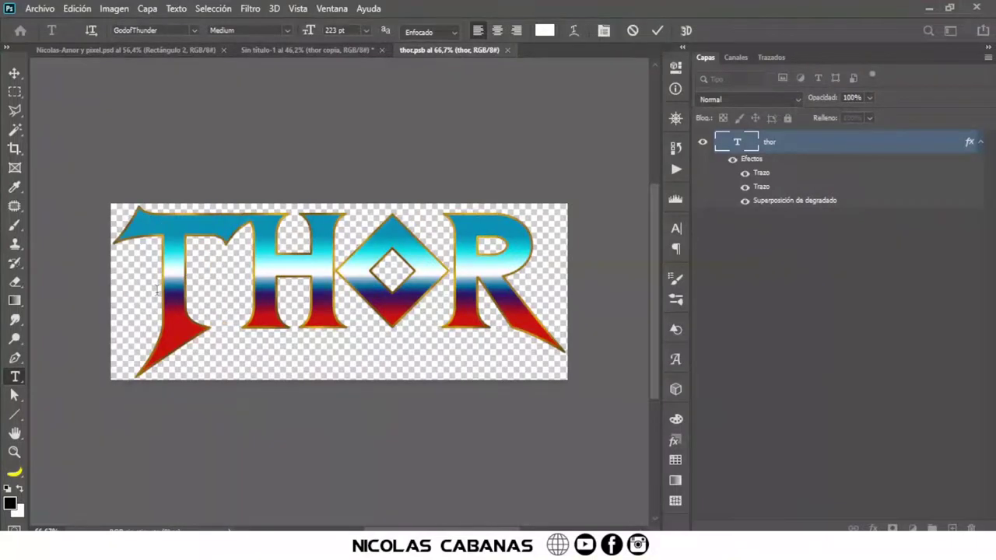
key(ctrl+shift+z)
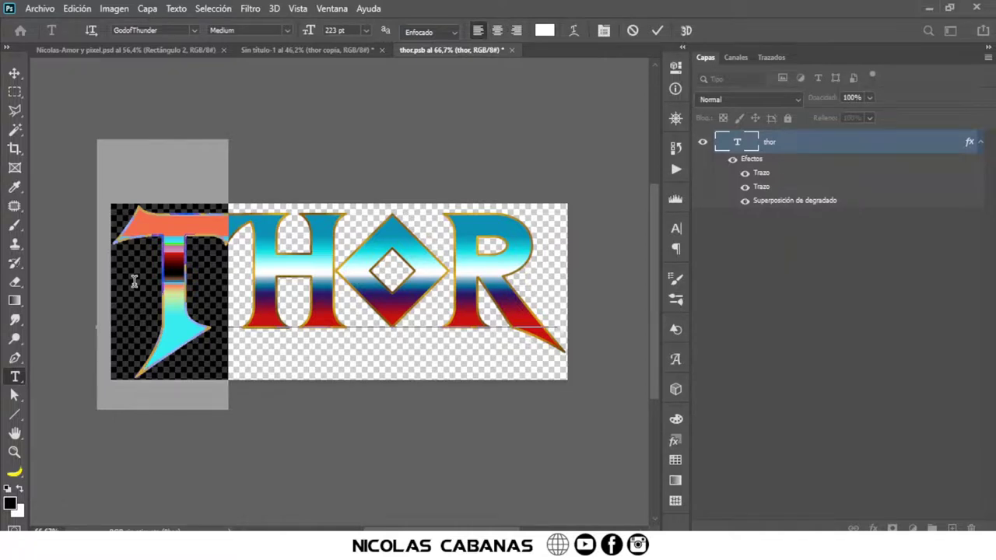
text(P)
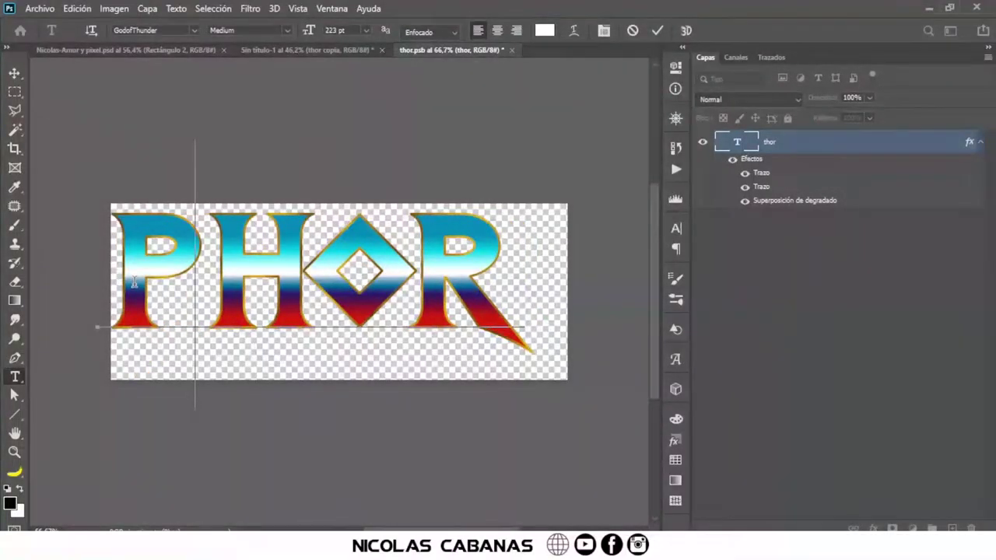
key(Left)
key(Right)
key(Right)
key(Right)
key(Right)
key(Left)
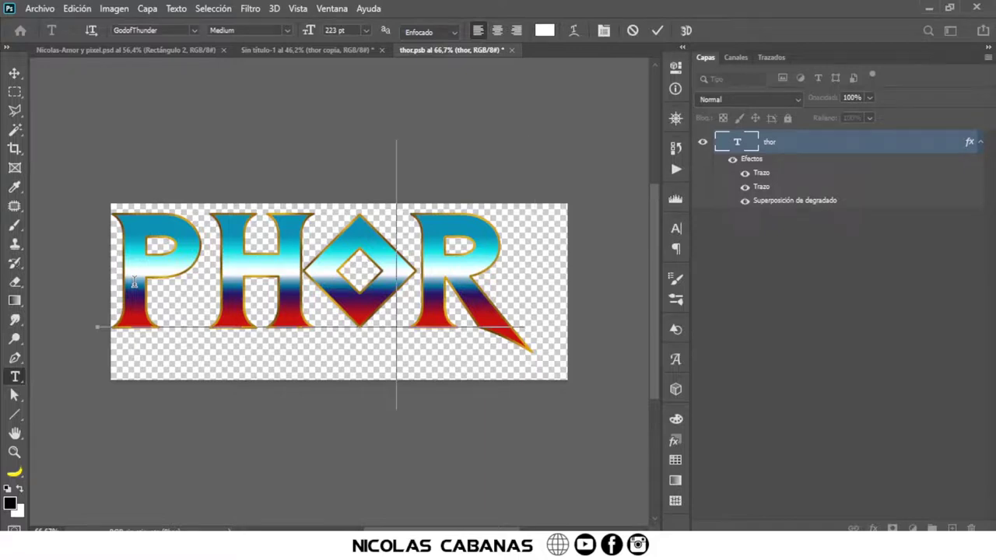
text(TO)
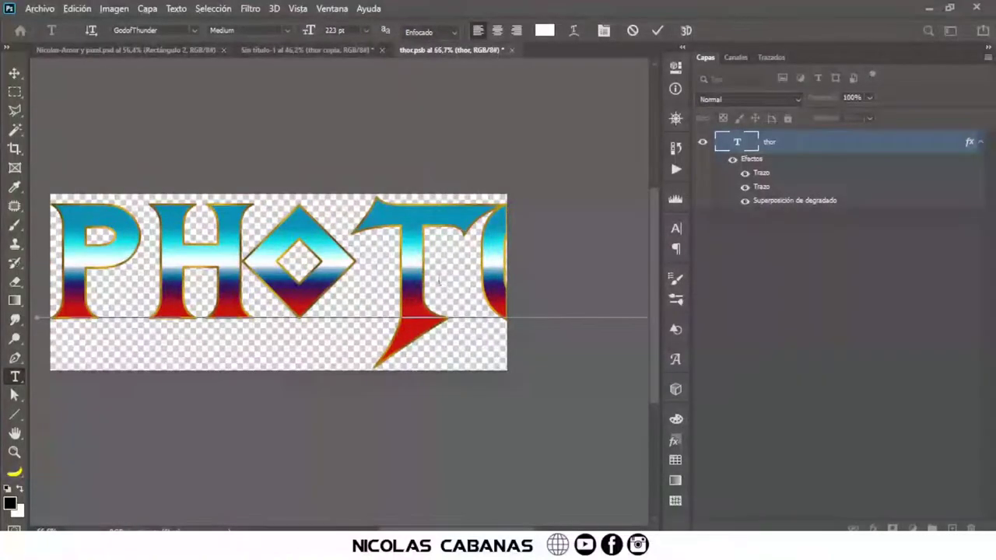
Step: Commit the PHOTOSHOP text in GodofThunder at 223 pt
alt+scroll(454, 292, down, 2)
click(114, 9)
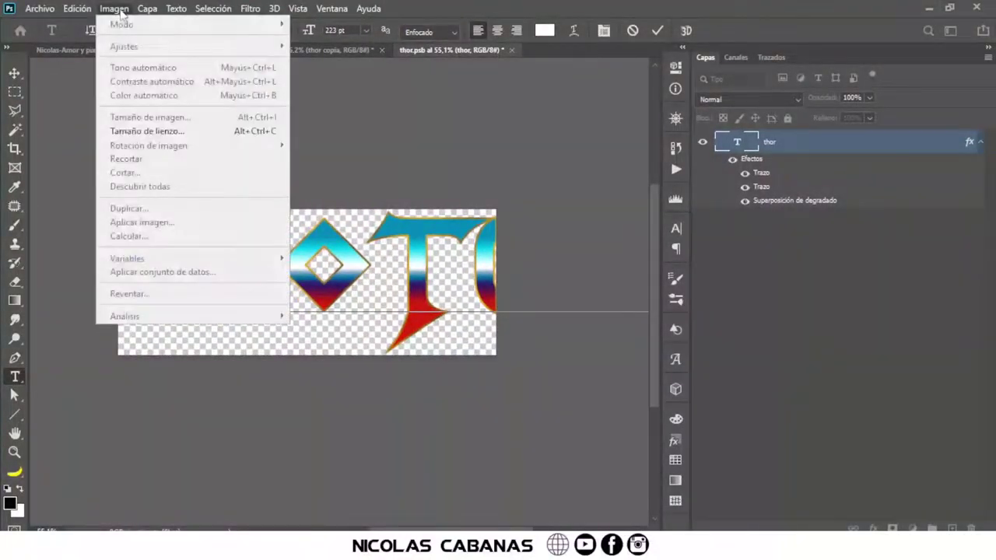
key(Escape)
click(657, 30)
click(657, 31)
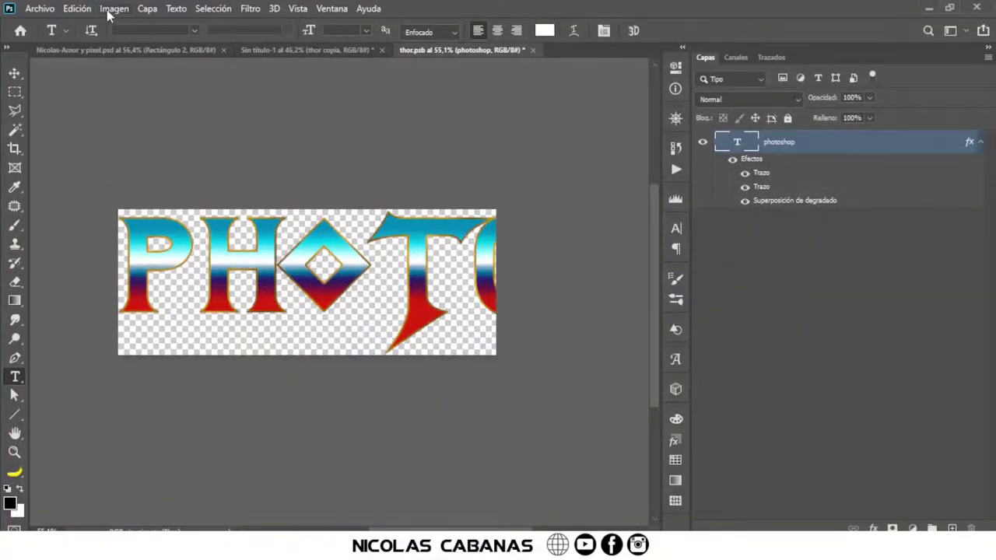
click(114, 9)
Step: Reveal All so the whole PHOTOSHOP word fits on the canvas
click(180, 187)
mouse_move(498, 265)
mouse_down()
mouse_move(245, 265)
mouse_move(389, 247)
mouse_move(210, 225)
mouse_up()
scroll(389, 247, down, 1)
scroll(393, 225, down, 1)
Step: Replace both O letters in PHOTOSHOP with the diamond glyph
click(340, 222)
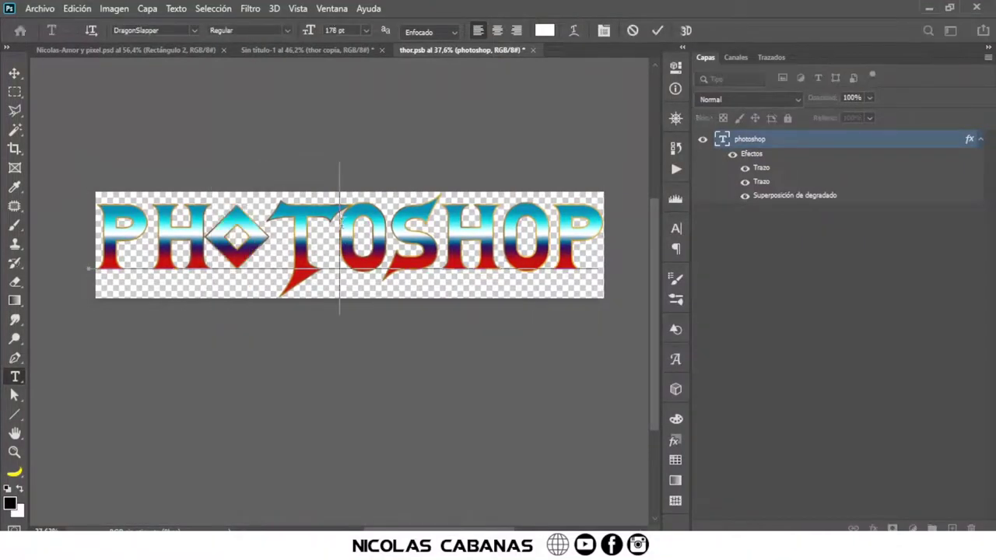
key(shift+Right)
text(o)
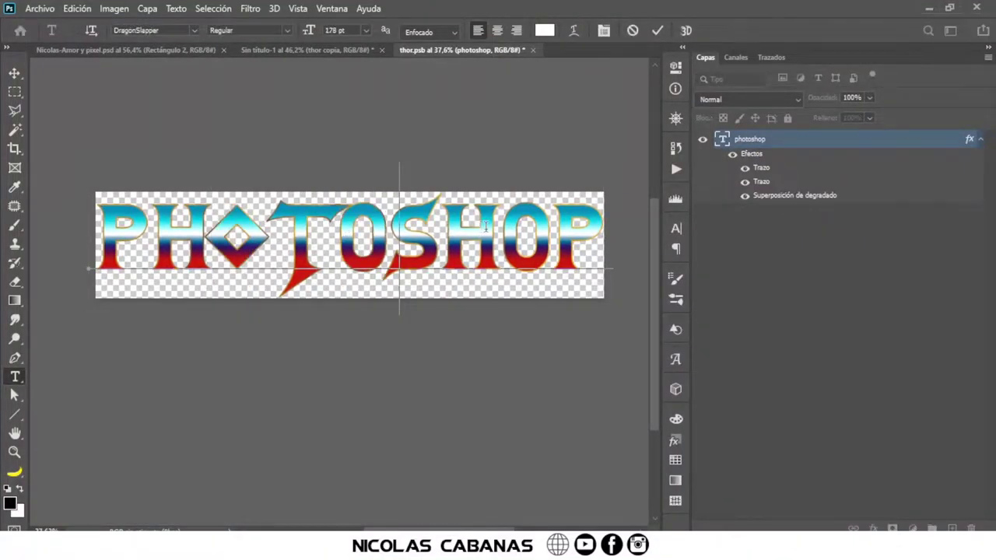
drag(518, 227, 555, 229)
text(o)
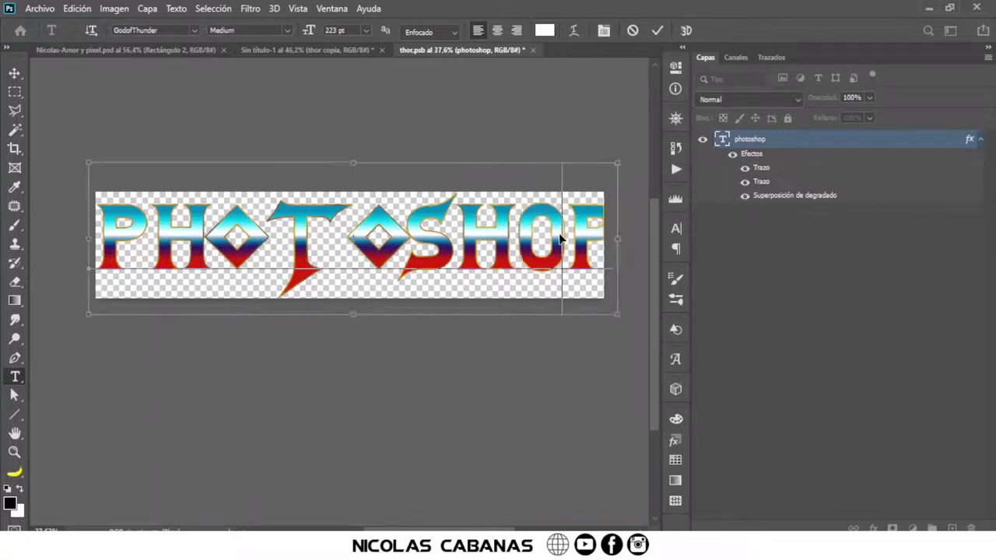
click(356, 245)
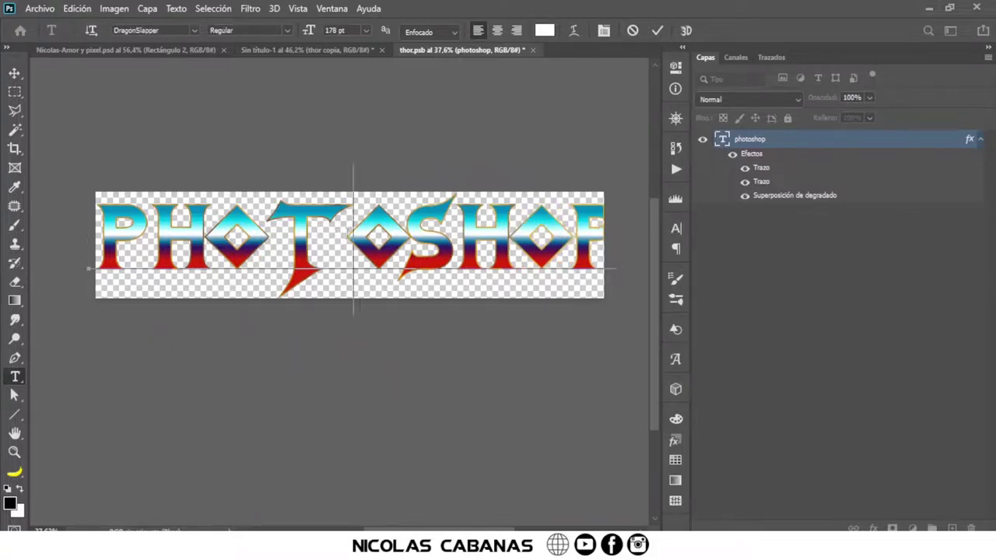
Step: Tighten PHOTOSHOP's tracking to -220 and commit the text
click(676, 228)
drag(523, 274, 506, 277)
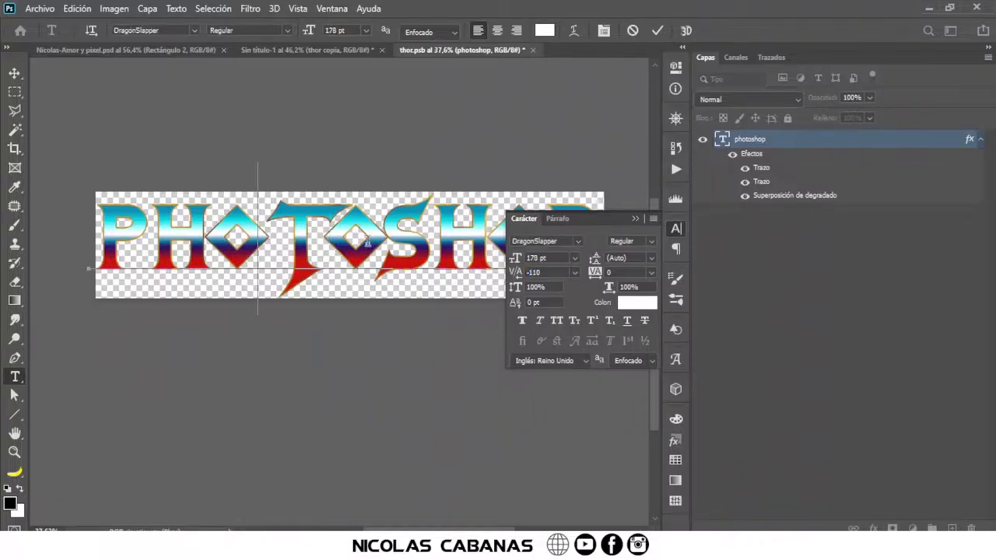
drag(520, 274, 516, 276)
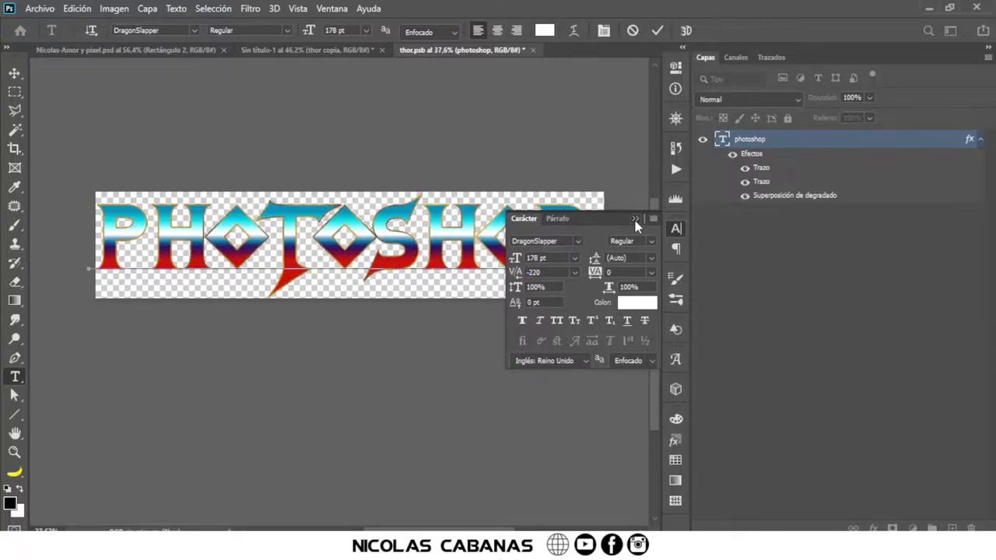
click(652, 211)
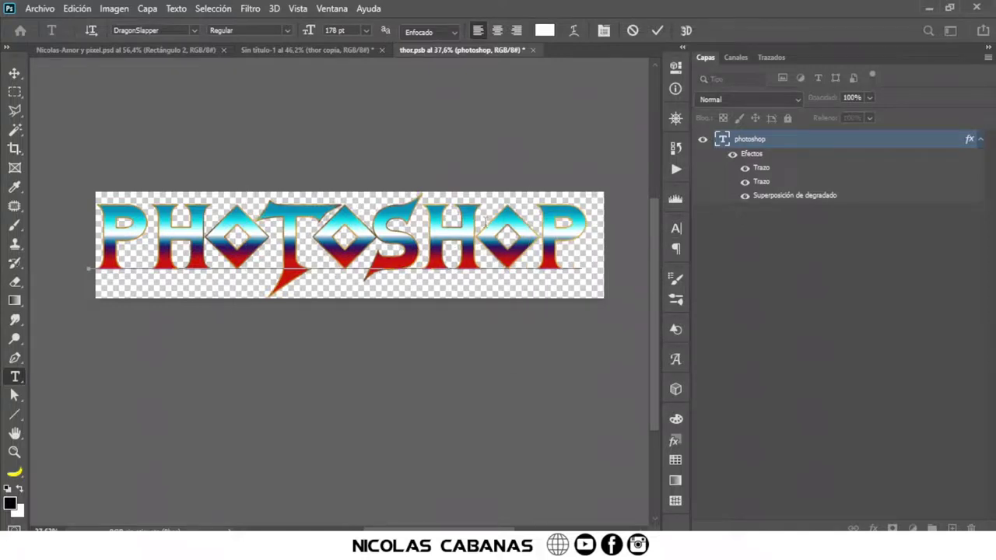
click(653, 32)
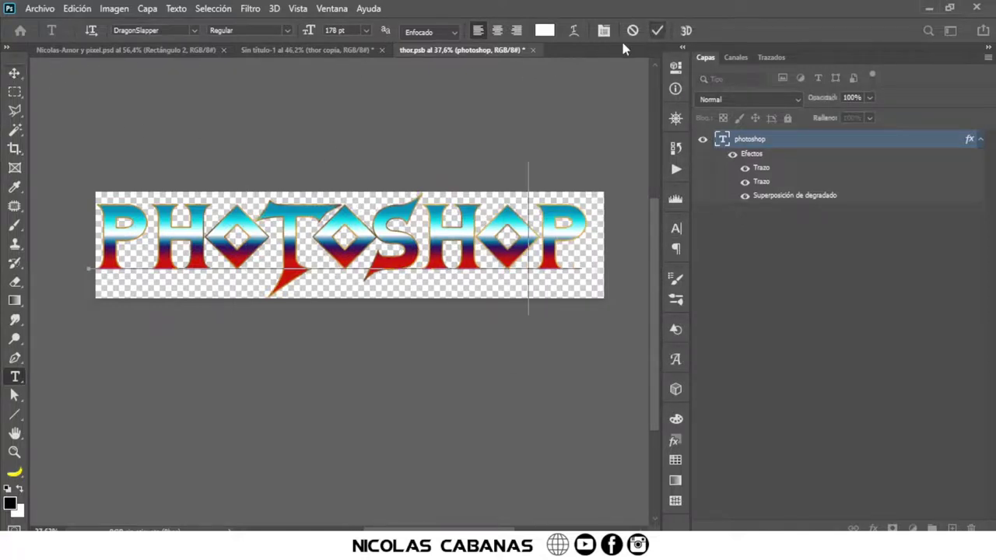
Step: Save and close thor.psb so Sin título-1 shows gradient PHOTOSHOP lettering above Amor y Trueno
click(534, 49)
click(434, 214)
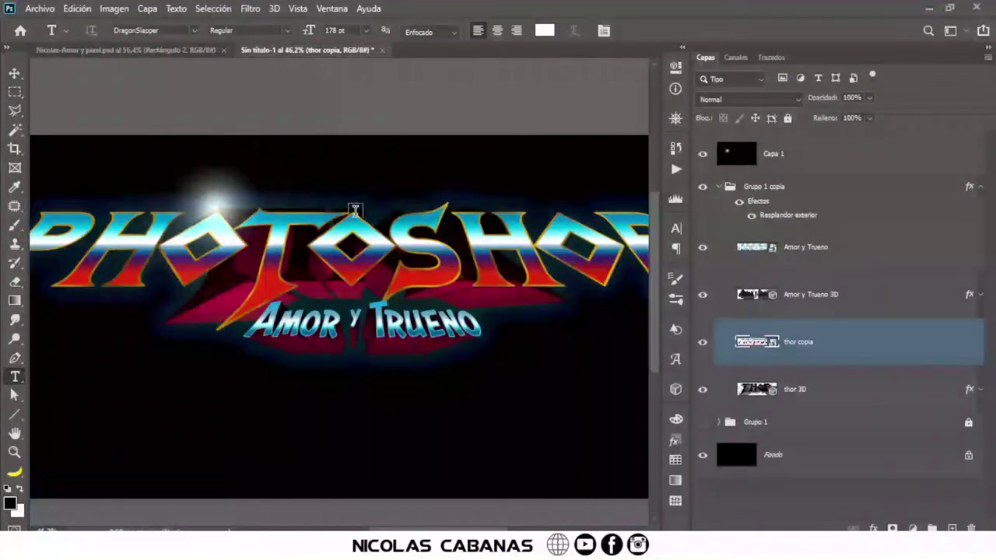
scroll(354, 210, down, 2)
scroll(391, 244, up, 1)
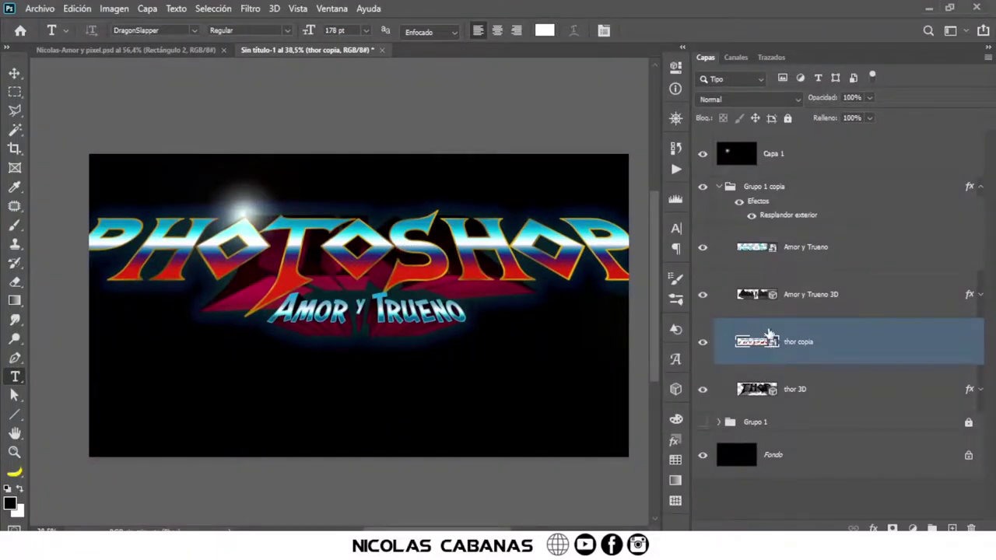
Step: Hide the thor copia layer and open thor 3D's mesh properties via the 3D panel's mesh filter
click(703, 344)
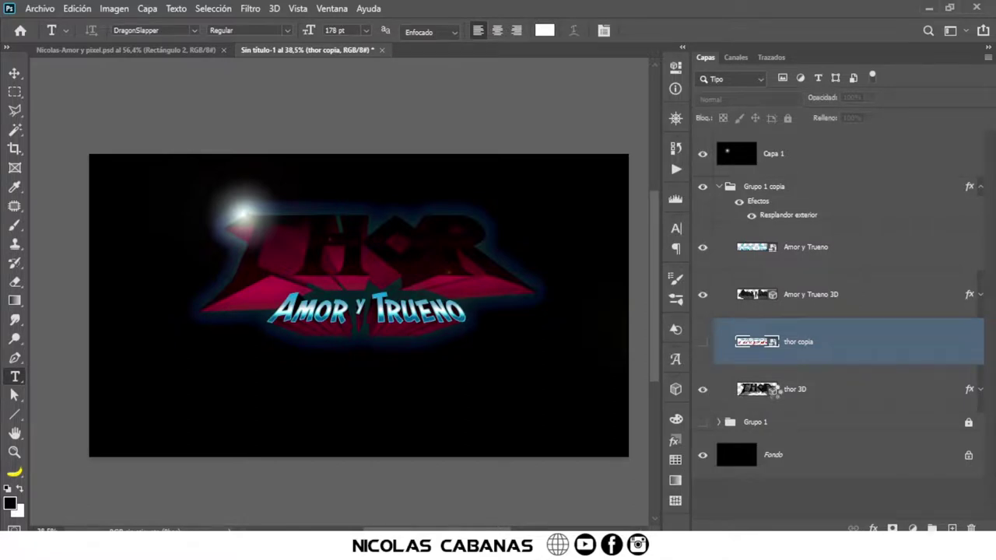
double_click(776, 392)
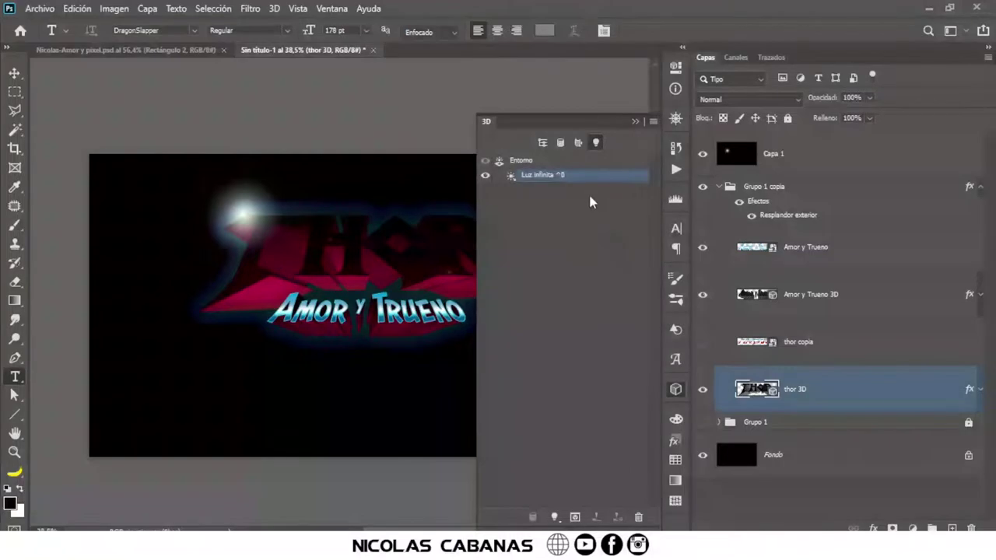
click(560, 143)
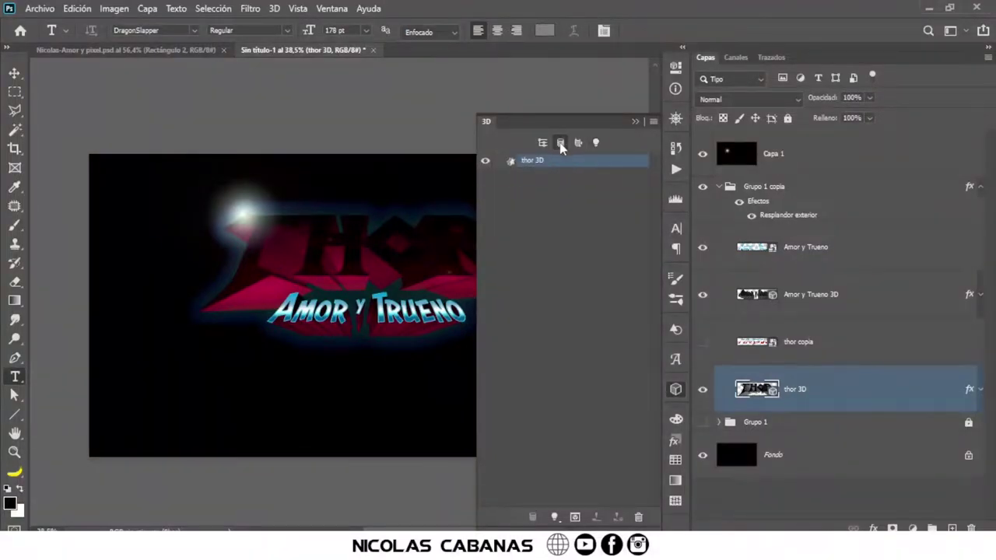
double_click(510, 162)
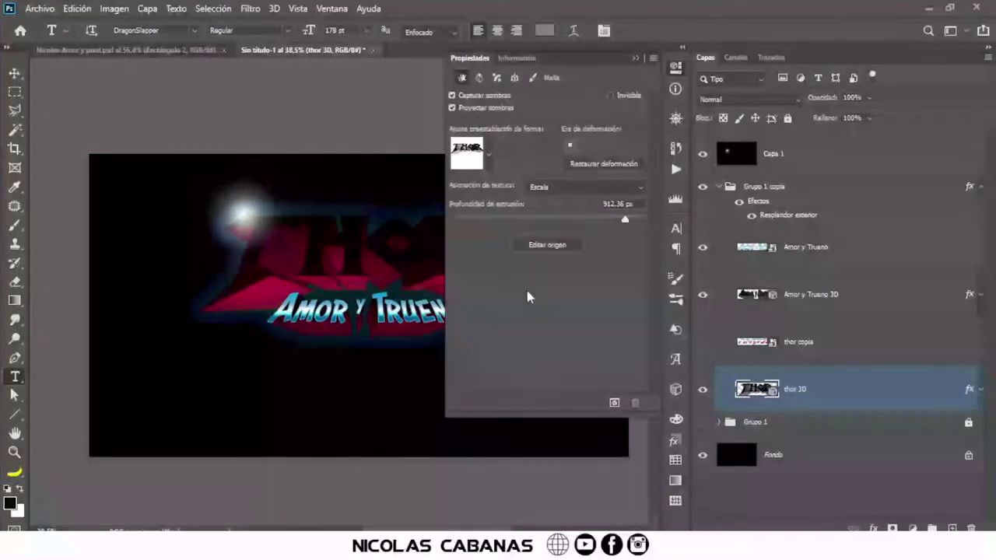
Step: Open thor 3D's source via Editar origen and its nested THOR smart object, then go back to Sin título-1
click(553, 248)
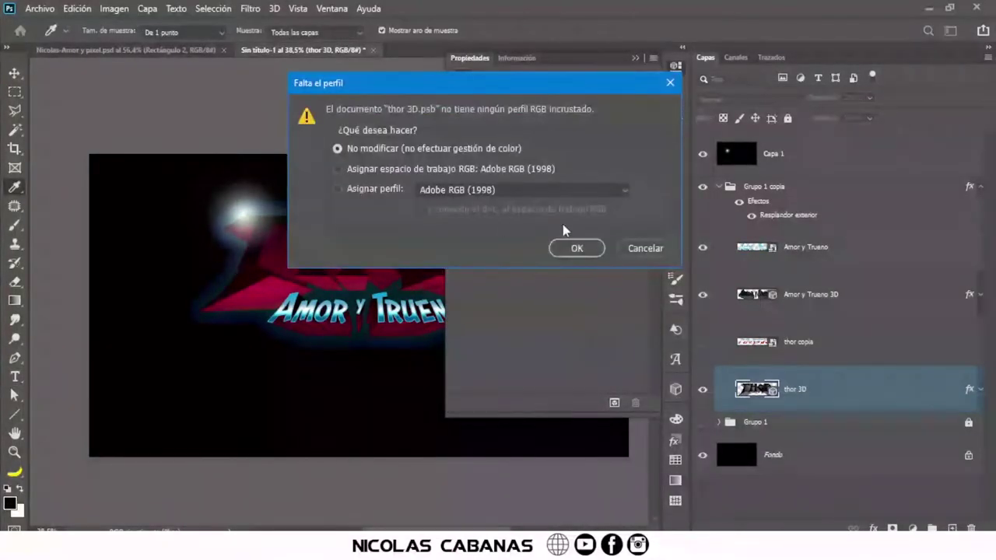
click(568, 248)
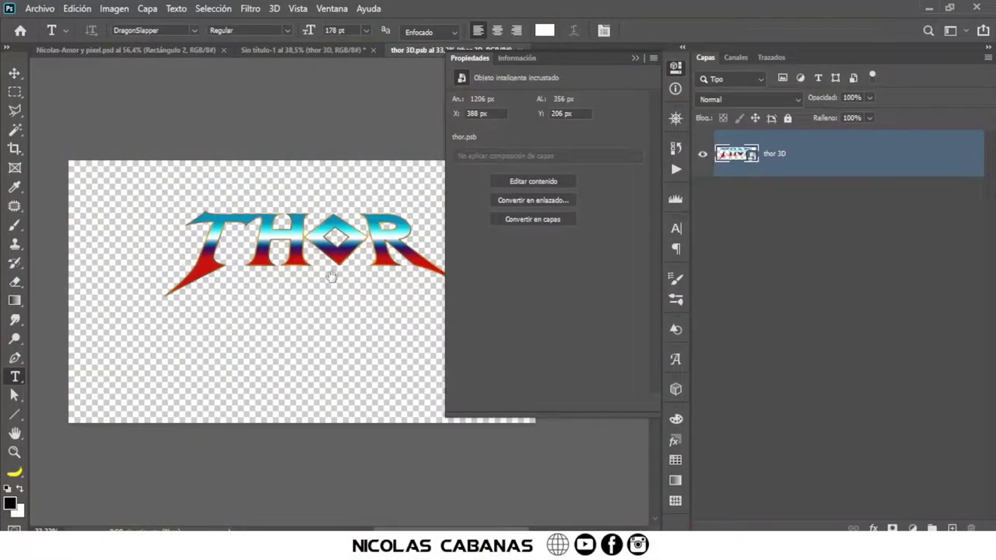
double_click(753, 160)
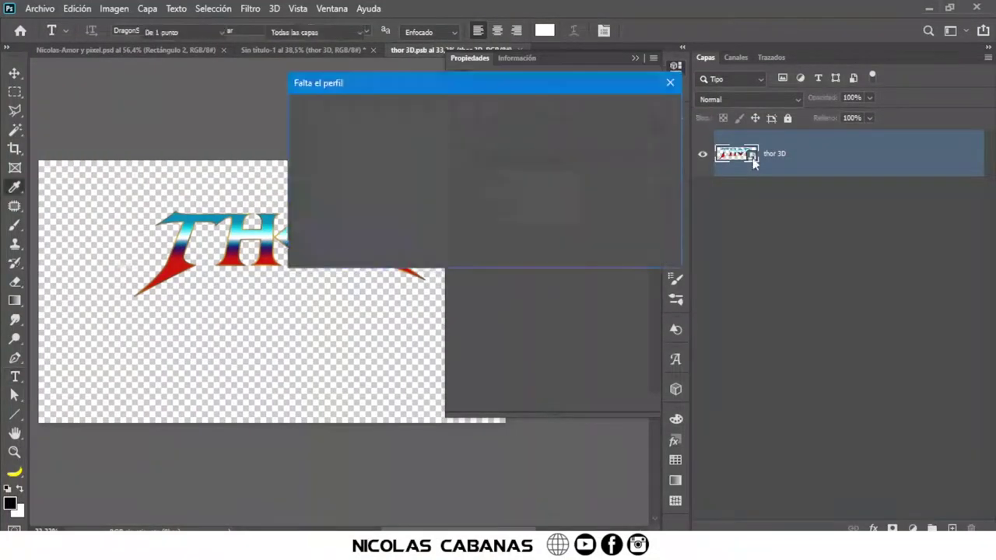
click(580, 248)
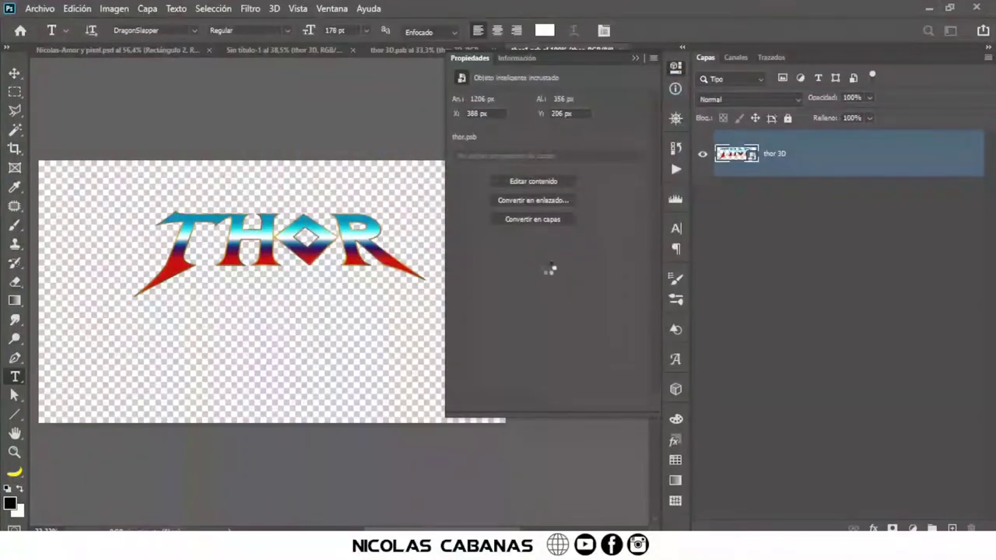
click(636, 60)
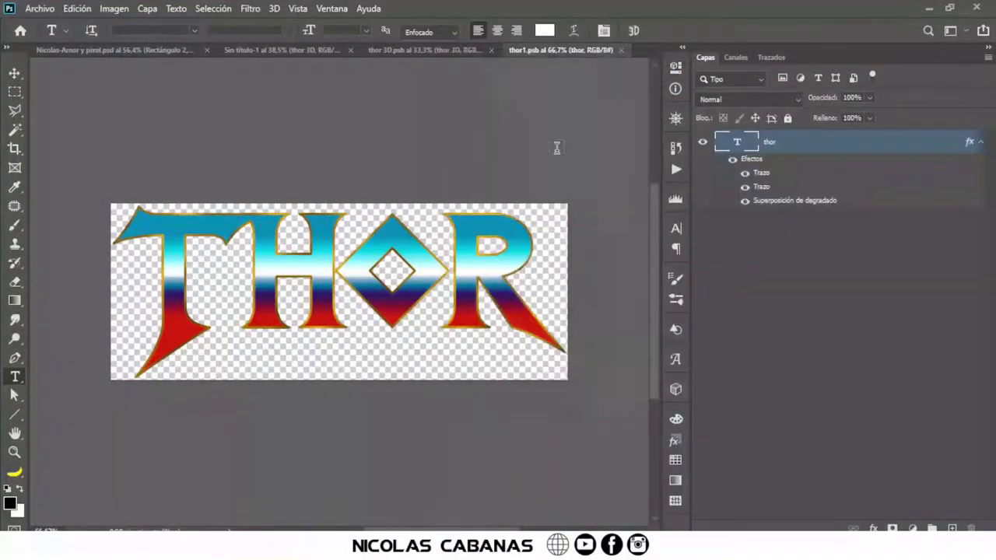
click(284, 50)
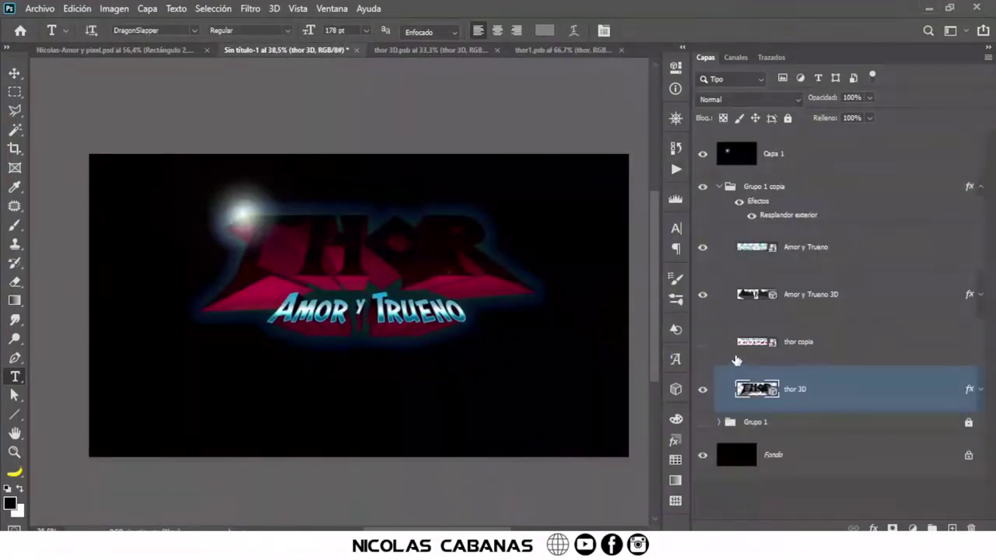
Step: Open thor copia's contents and float thor.psb and thor1.psb as stacked windows for comparison
double_click(772, 347)
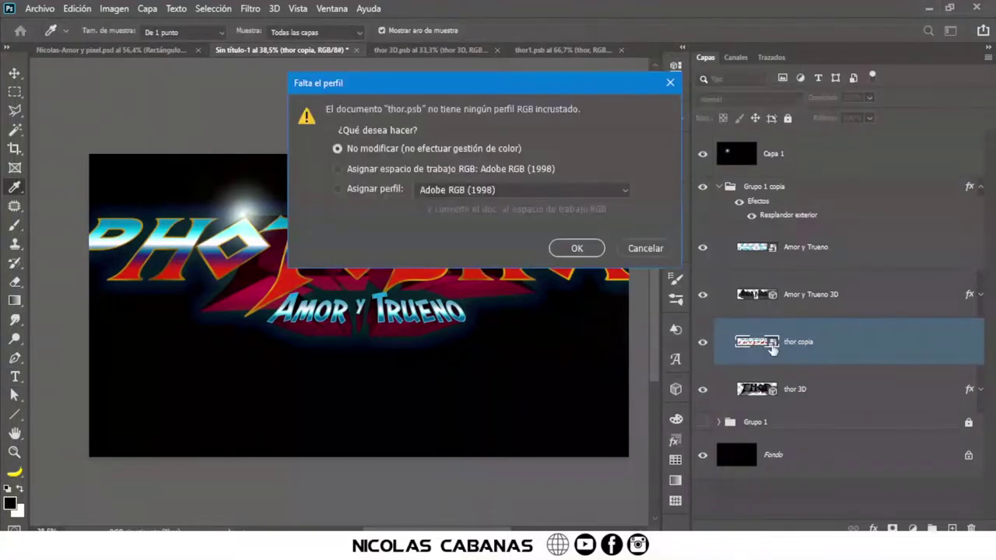
click(587, 251)
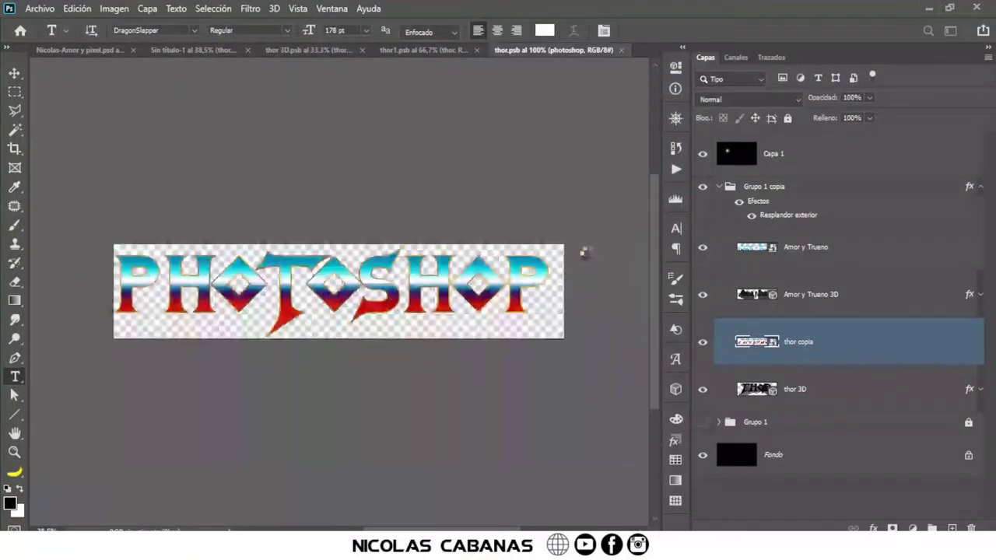
mouse_move(534, 53)
mouse_down()
mouse_move(417, 136)
mouse_move(339, 211)
mouse_up()
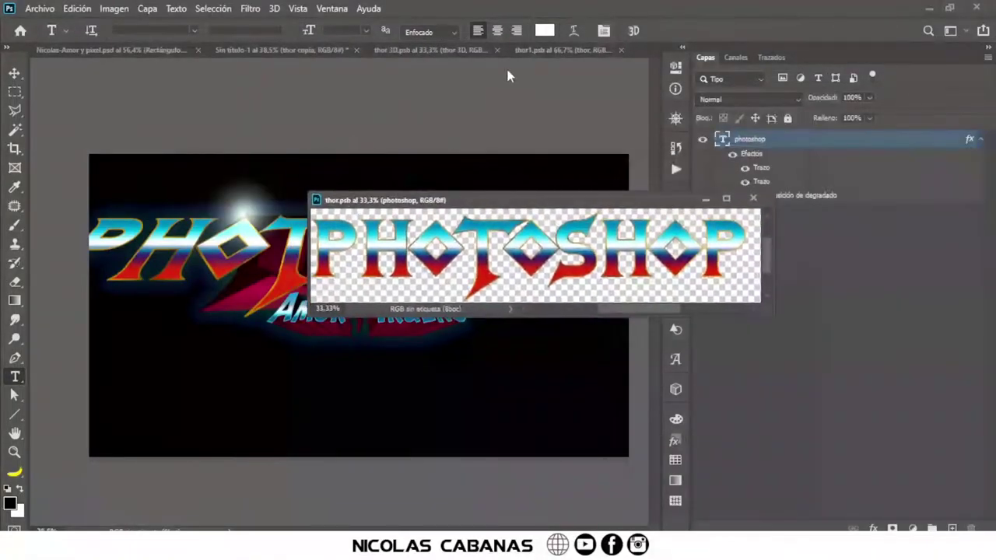
click(549, 49)
drag(550, 49, 375, 11)
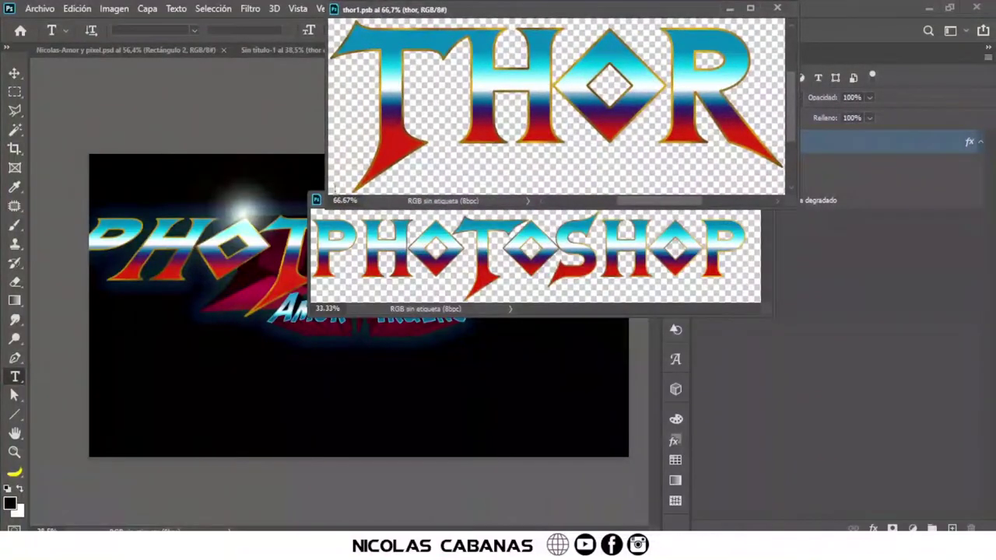
drag(316, 204, 330, 264)
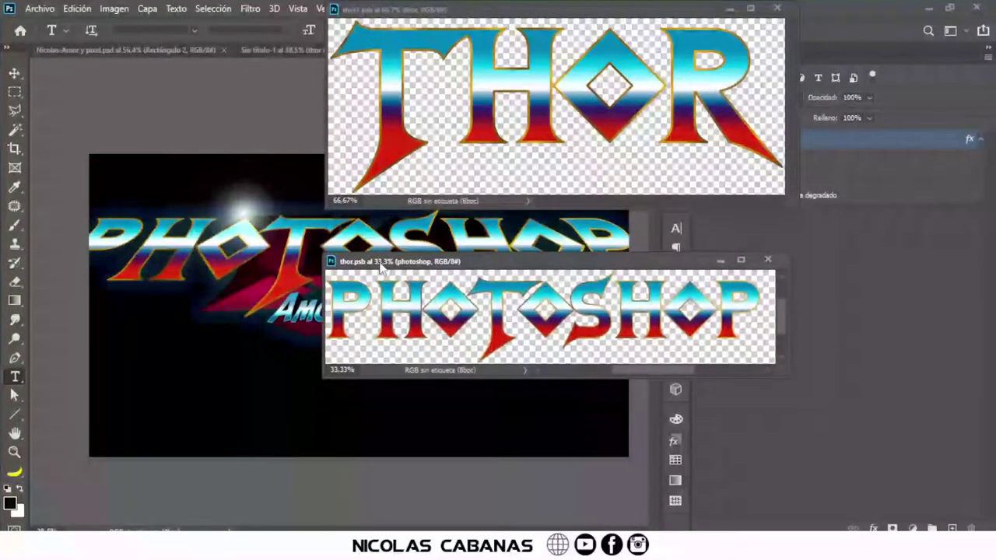
click(508, 312)
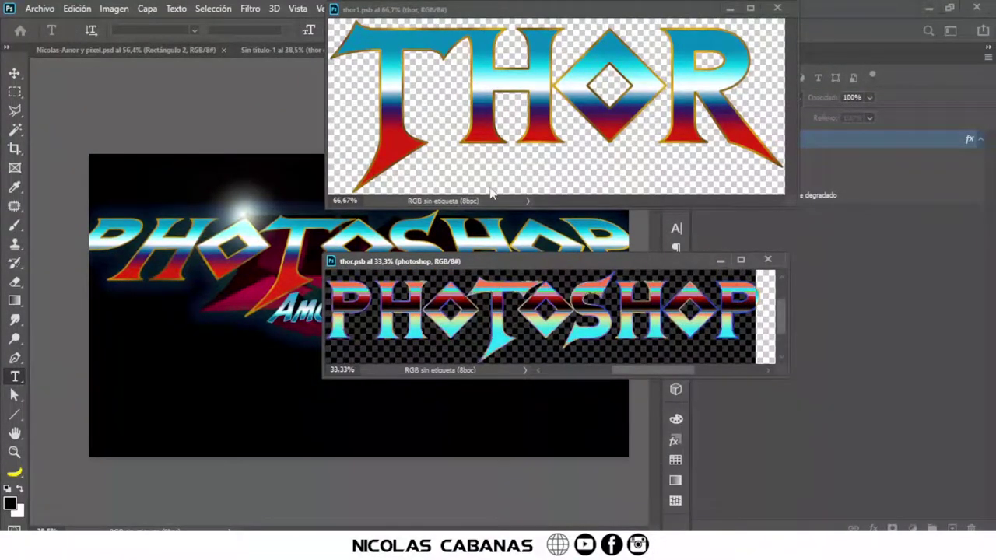
Step: Replace the THOR text in thor1.psb with the pasted word PHOTOSHOP
click(504, 142)
click(456, 117)
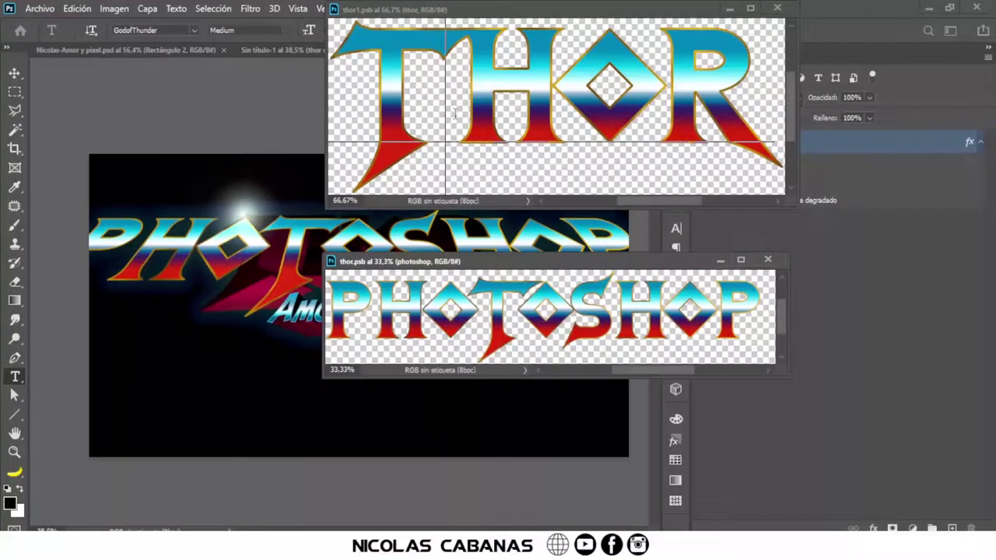
key(ctrl+a)
key(ctrl+v)
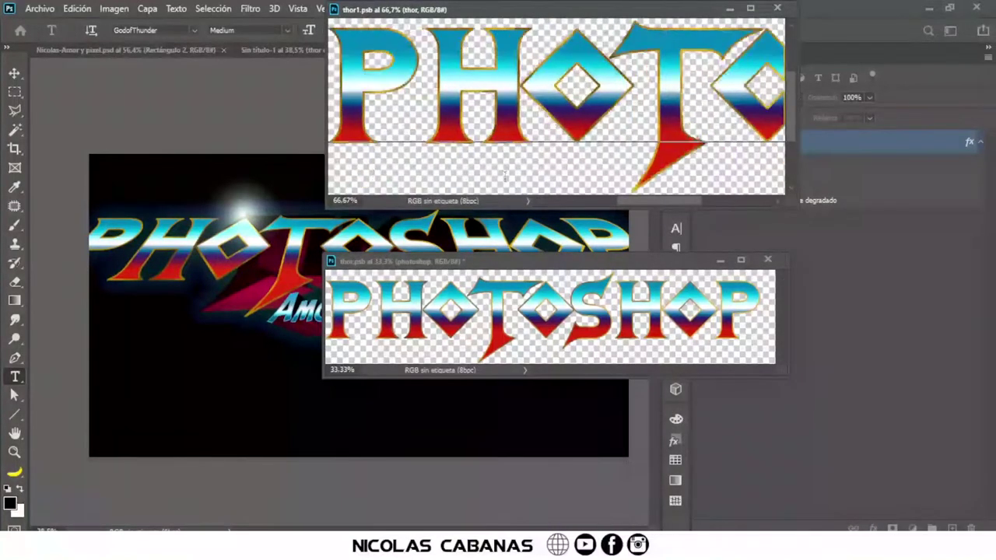
scroll(511, 142, down, 1)
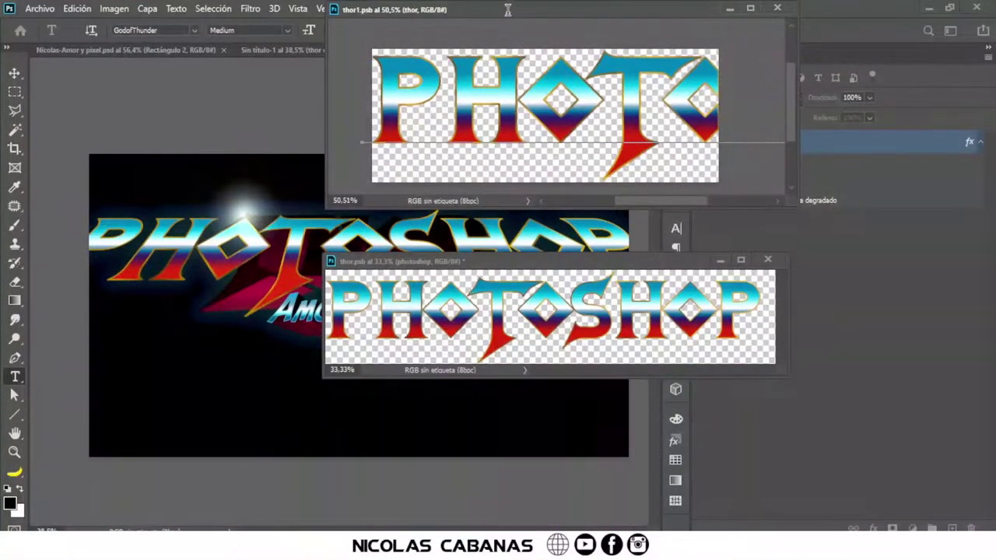
drag(521, 10, 257, 98)
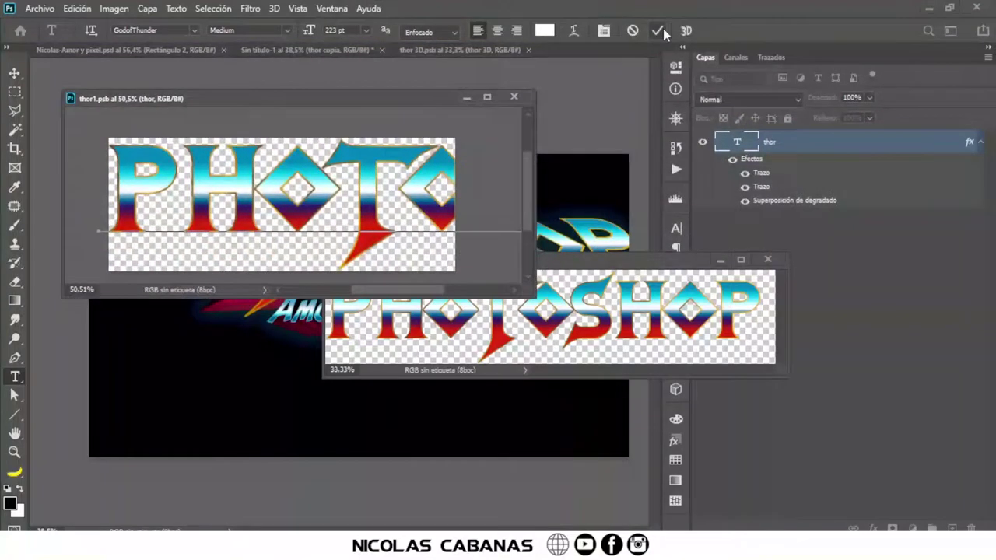
Step: Run Imagen > Descubrir todas so the whole word fits, and rearrange the two windows
click(114, 9)
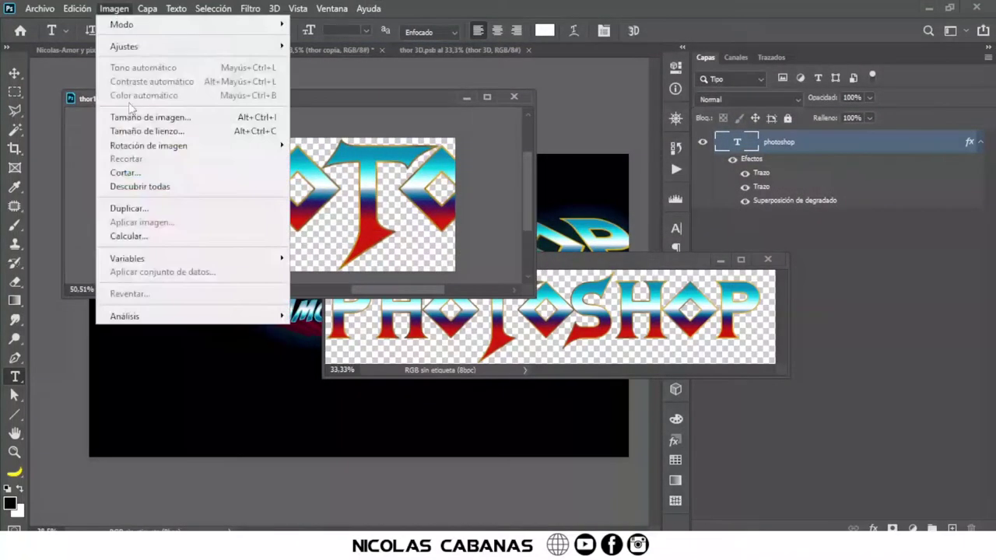
click(160, 187)
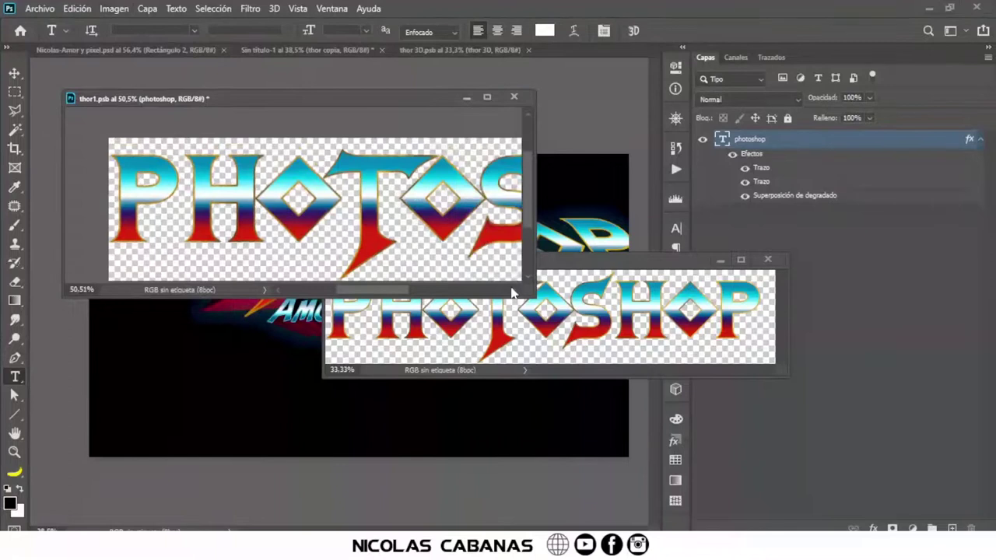
drag(534, 203, 696, 204)
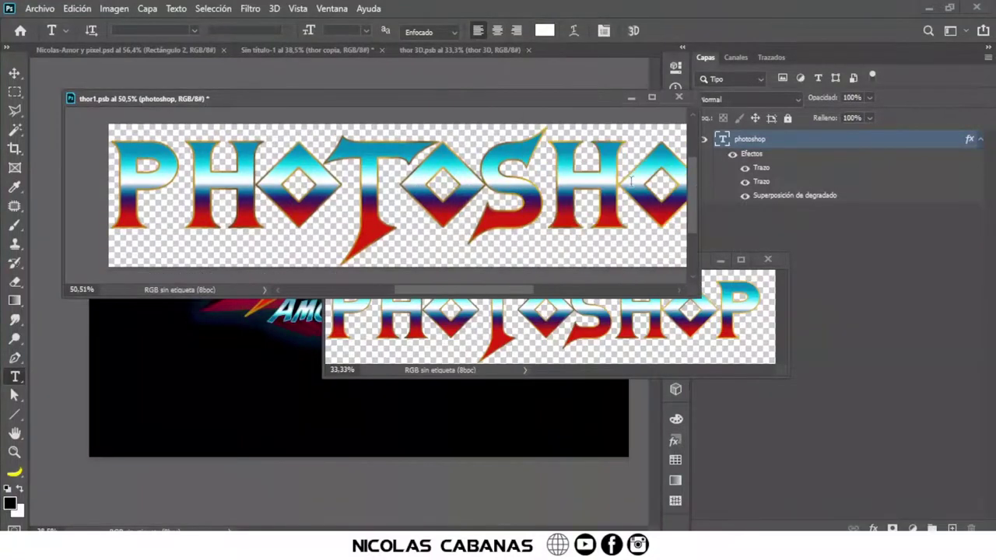
click(783, 370)
drag(644, 260, 639, 322)
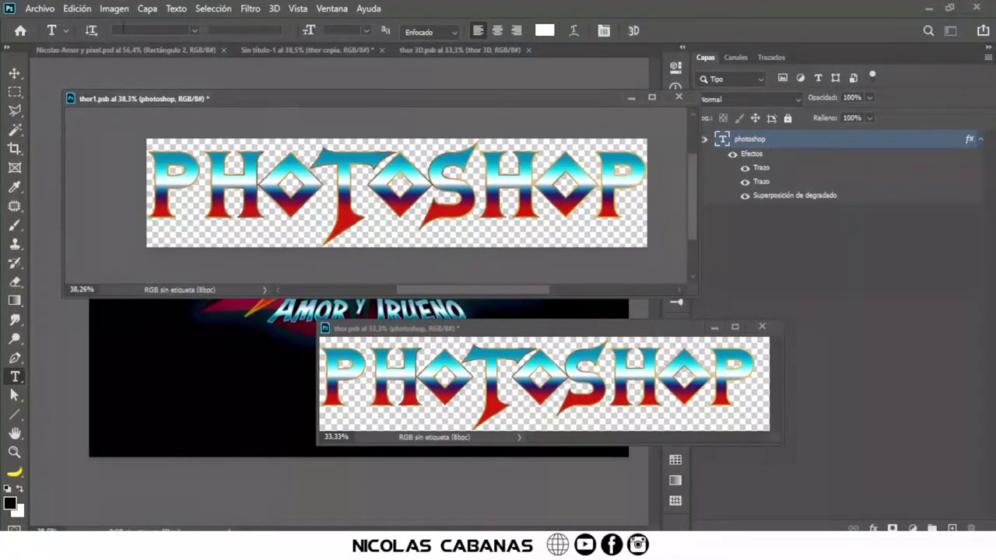
click(87, 9)
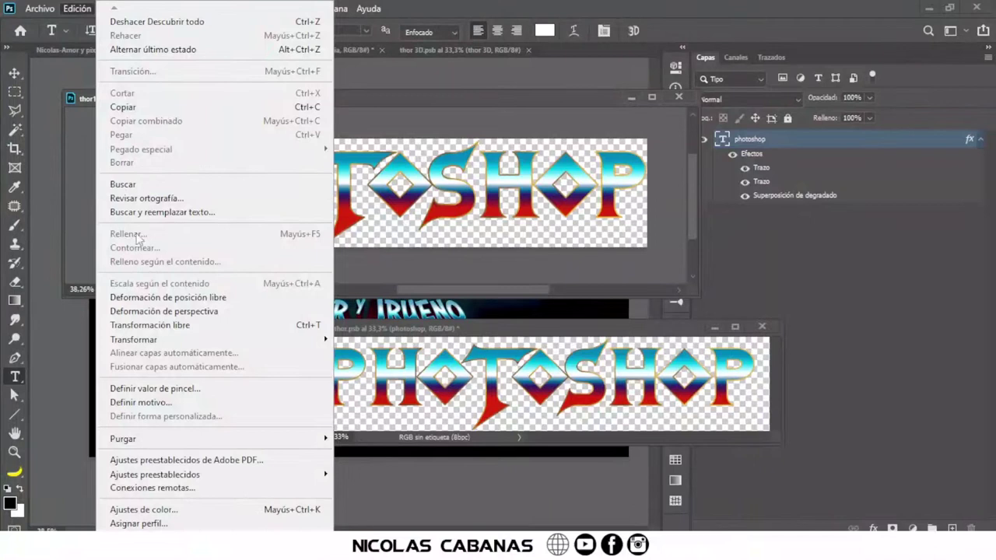
Step: Scale thor1.psb's PHOTOSHOP text to 60% with Transformación libre
click(149, 324)
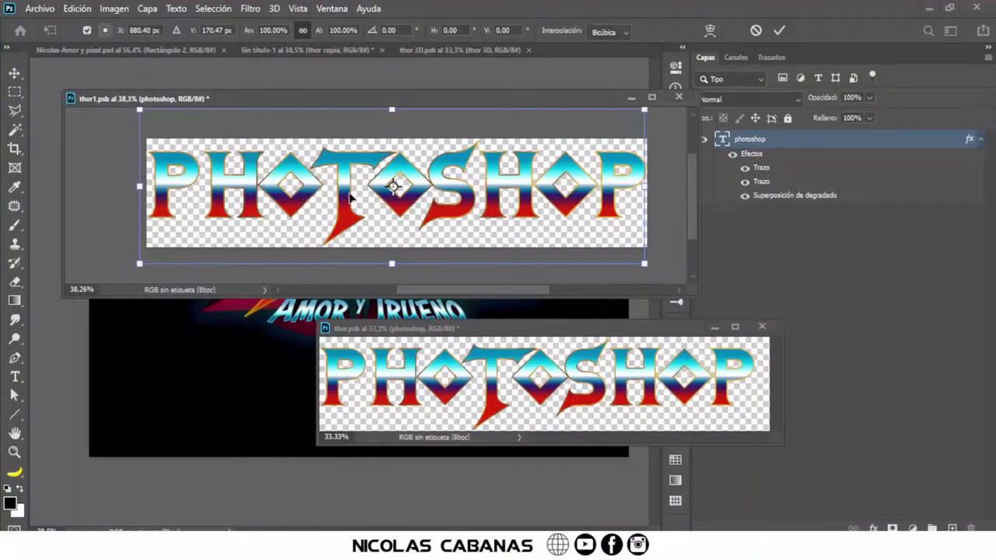
text(60)
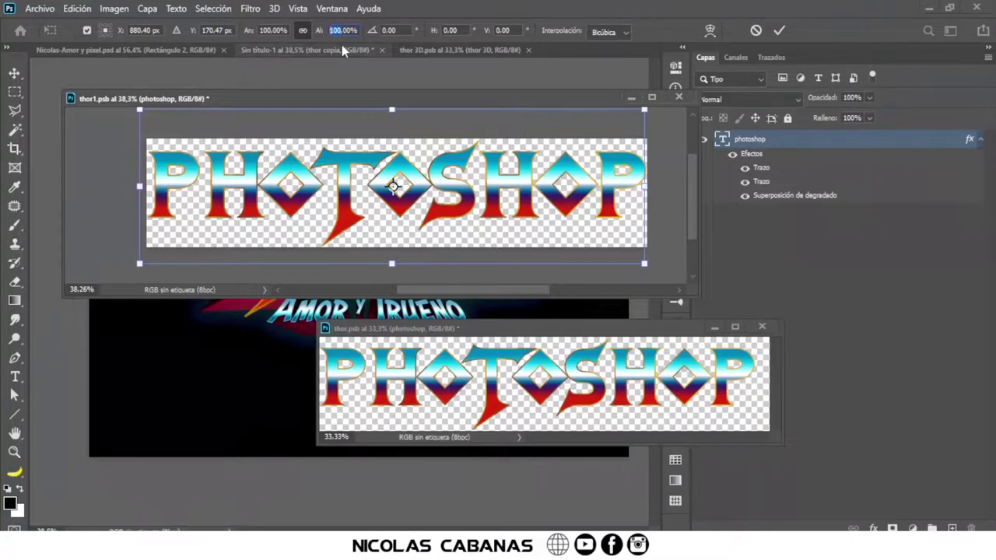
key(Return)
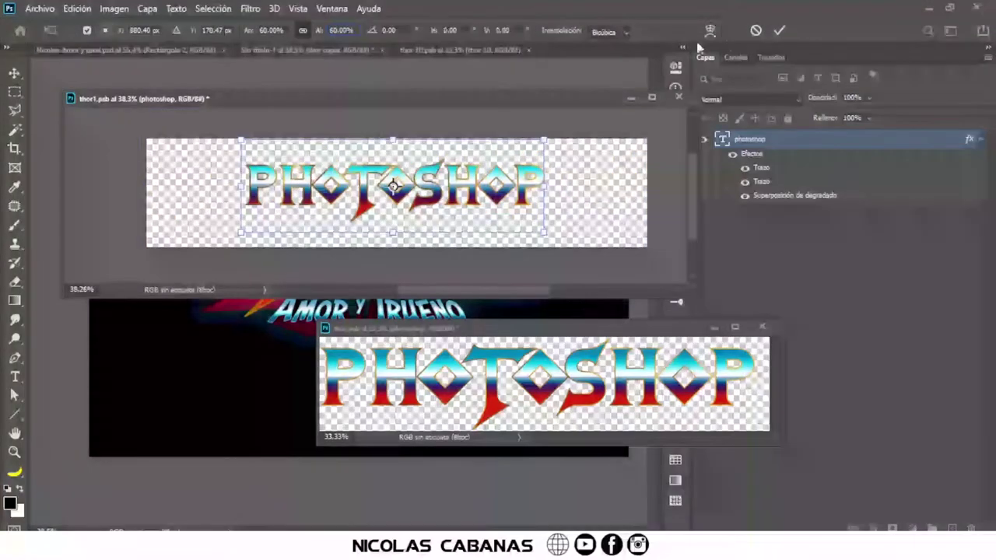
click(779, 32)
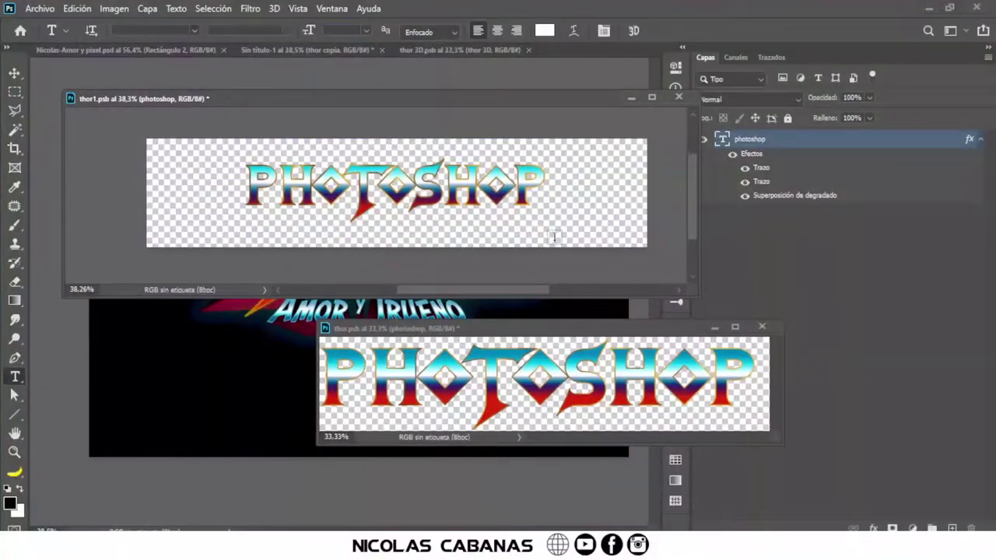
Step: Scale thor.psb's PHOTOSHOP text to 60% with Transformación libre as well
click(504, 333)
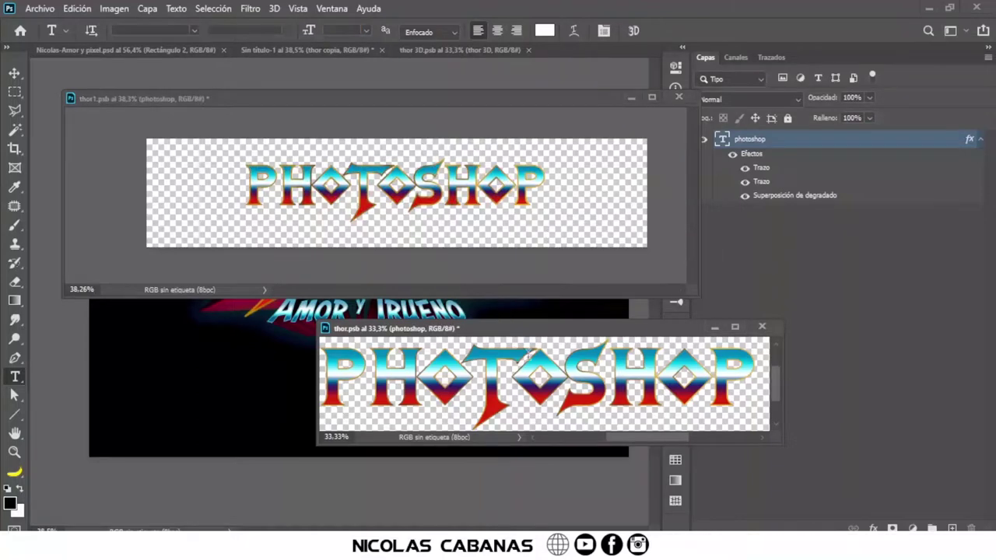
click(77, 9)
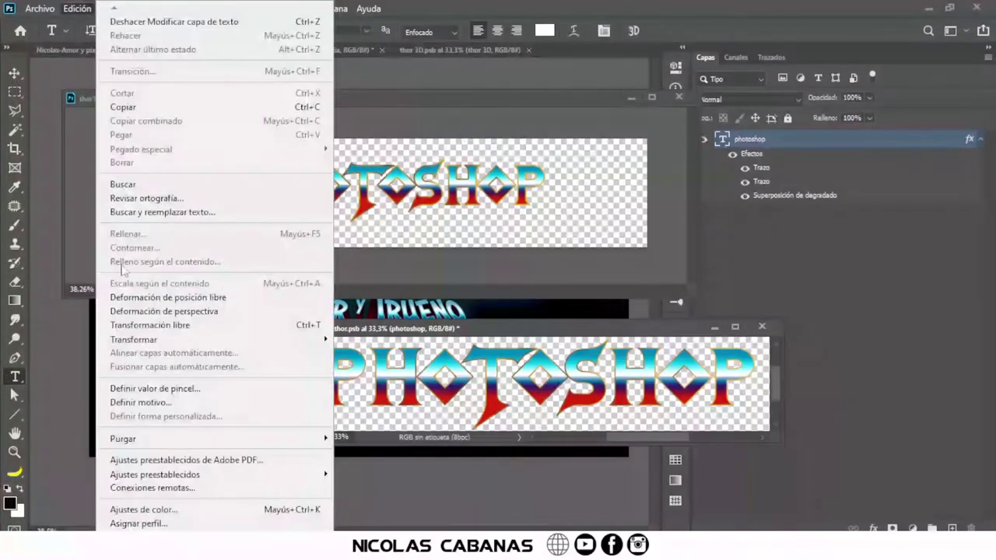
click(158, 326)
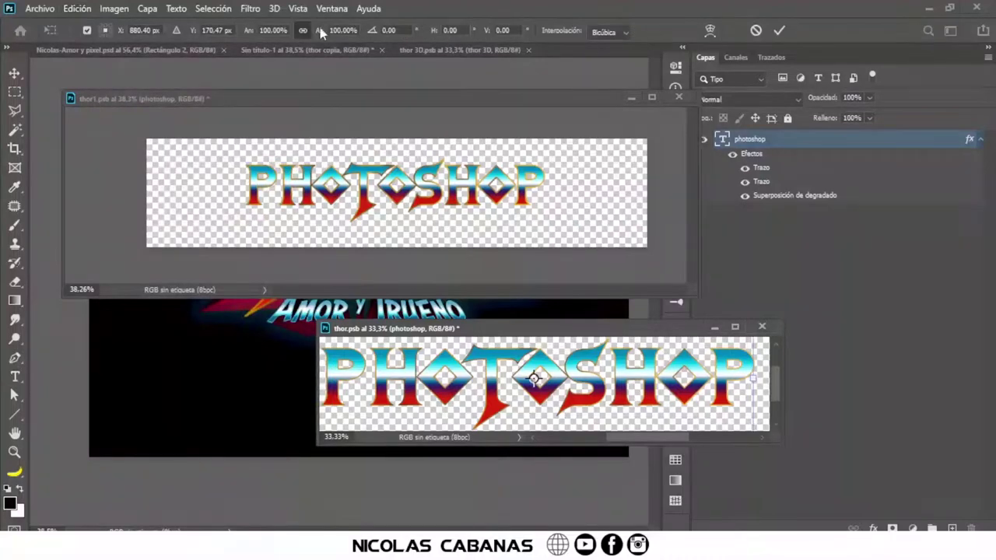
text(60)
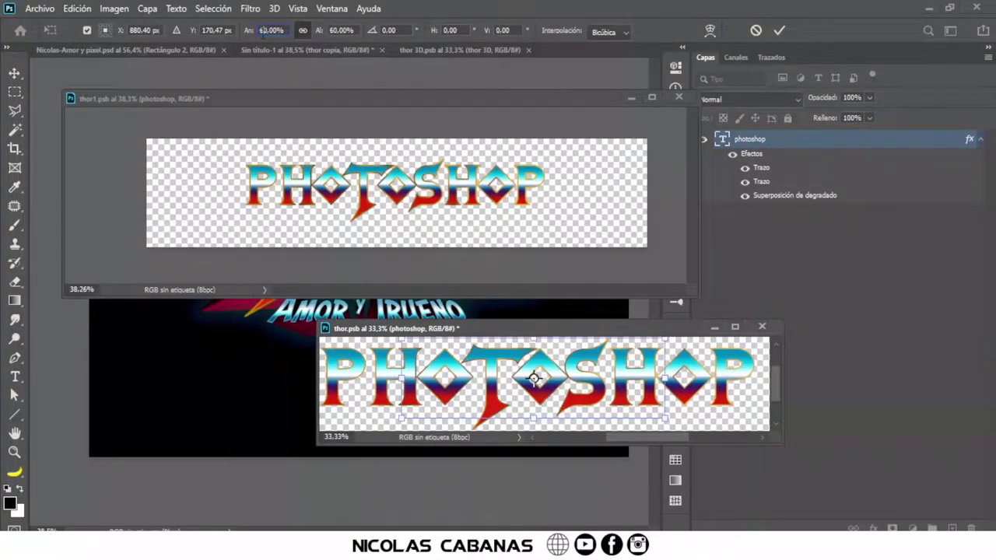
key(Return)
click(779, 30)
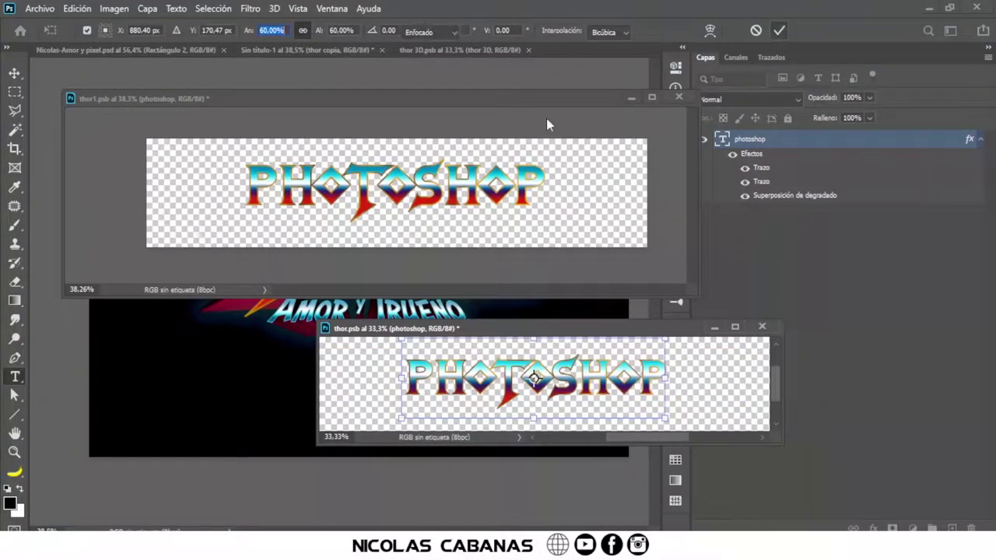
Step: Save and close both thor.psb and thor1.psb
click(762, 328)
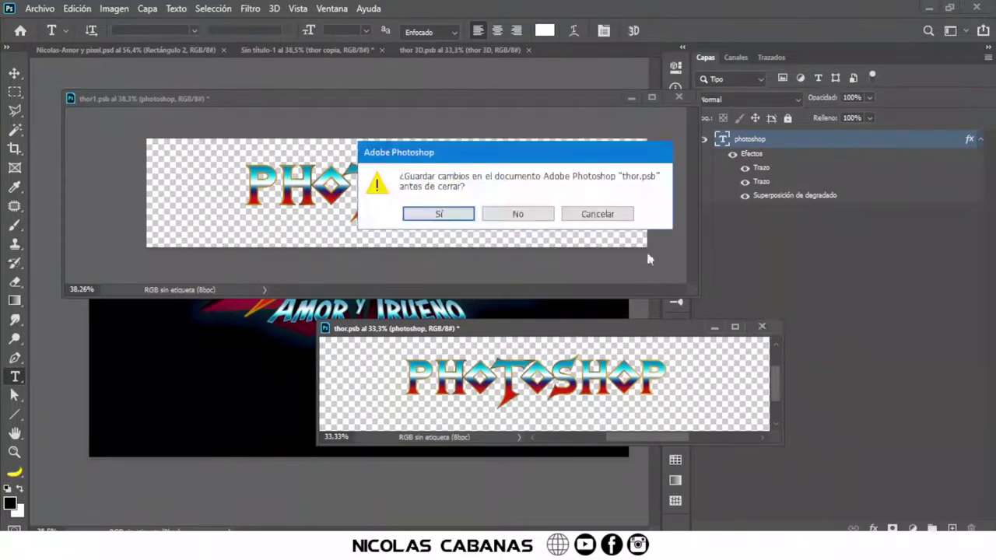
click(449, 221)
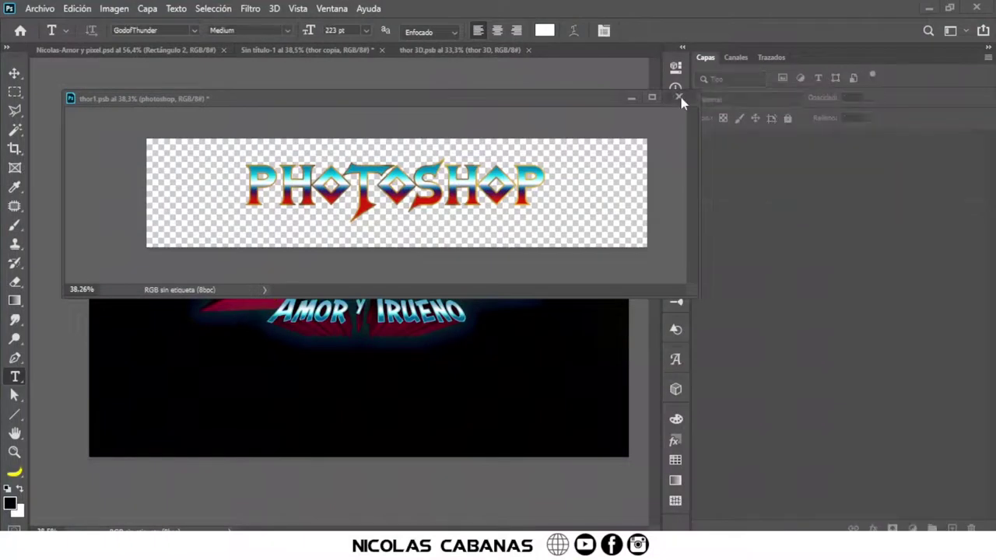
click(433, 215)
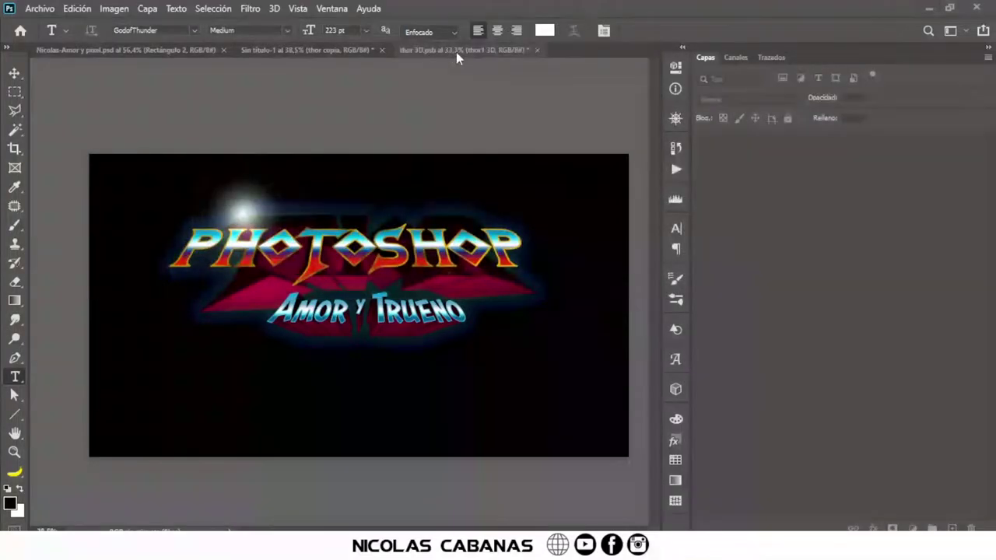
Step: Save and close thor 3D.psb, now showing the PHOTOSHOP lettering
click(464, 51)
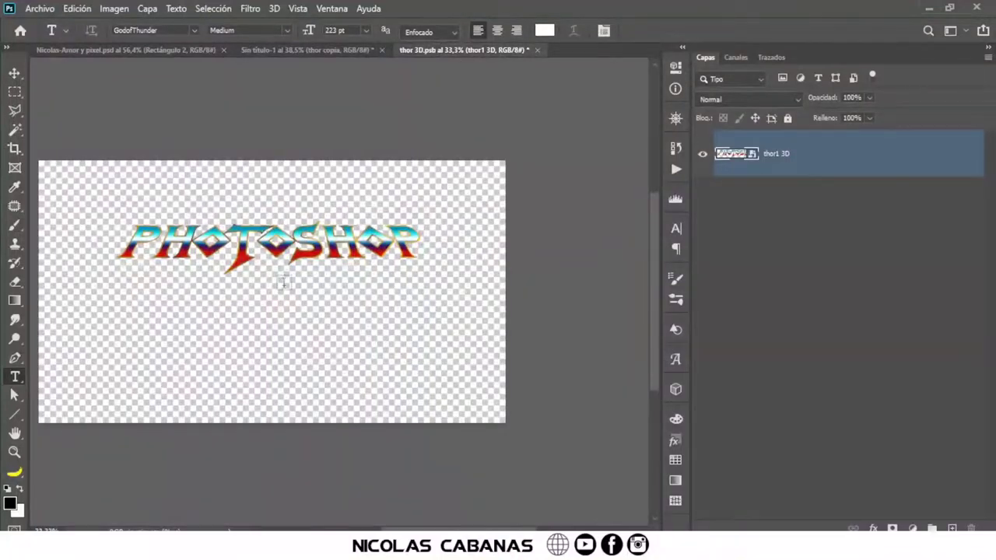
click(537, 50)
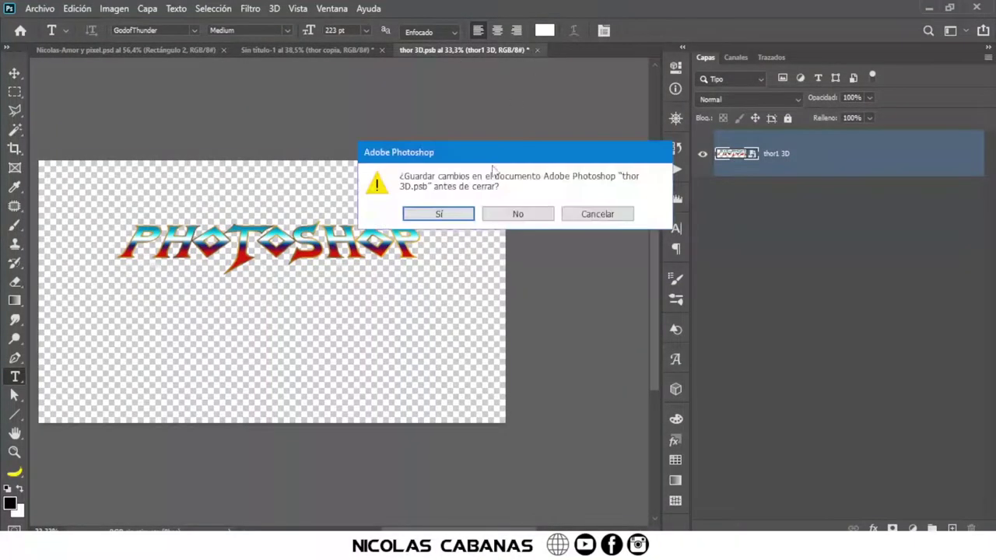
click(440, 215)
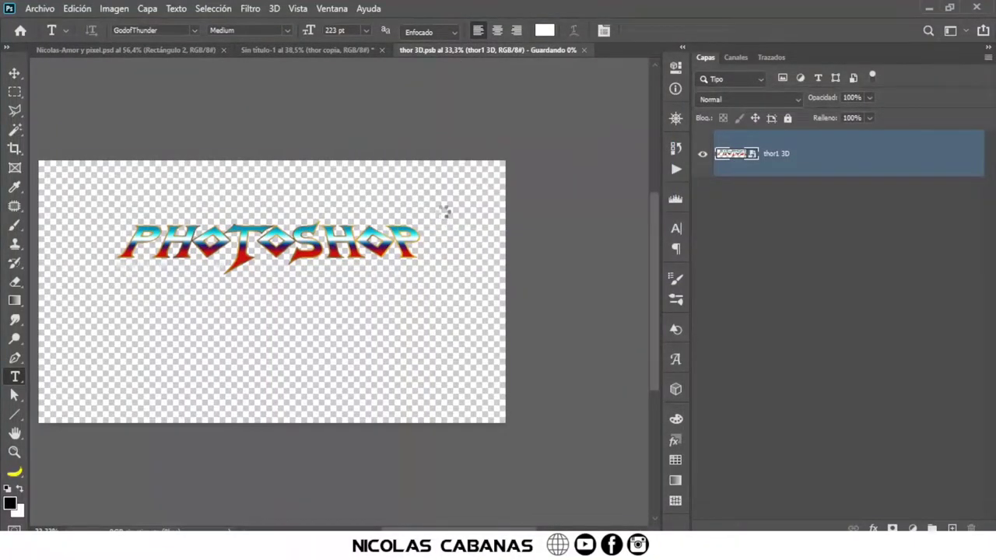
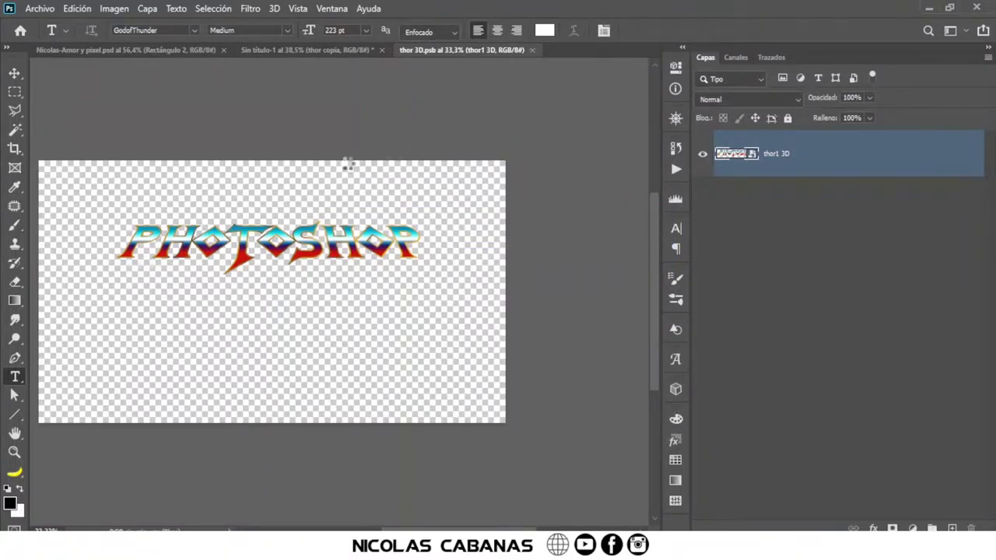
Step: Close the thor 3D file and shift the PHOTOSHOP title right and slightly down
key(ctrl+w)
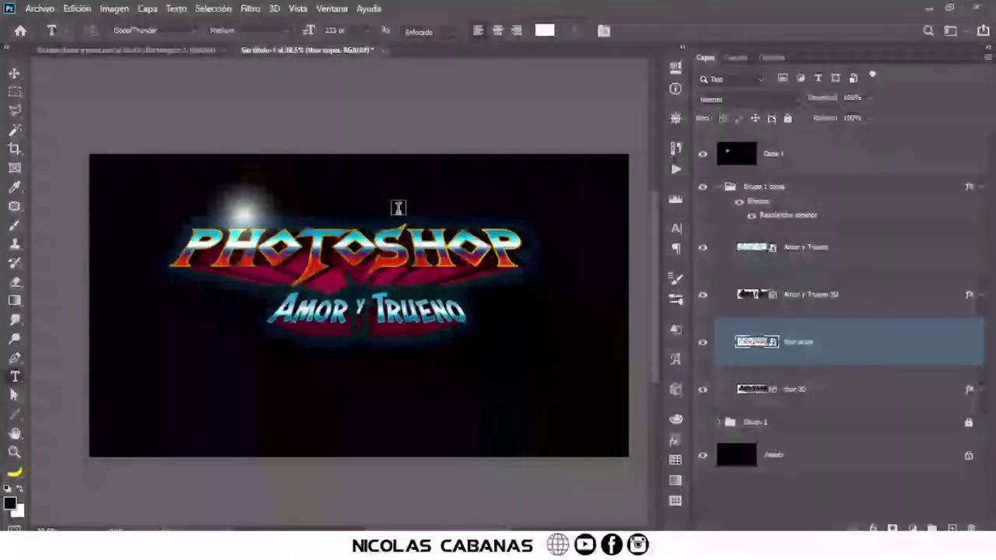
scroll(341, 242, up, 2)
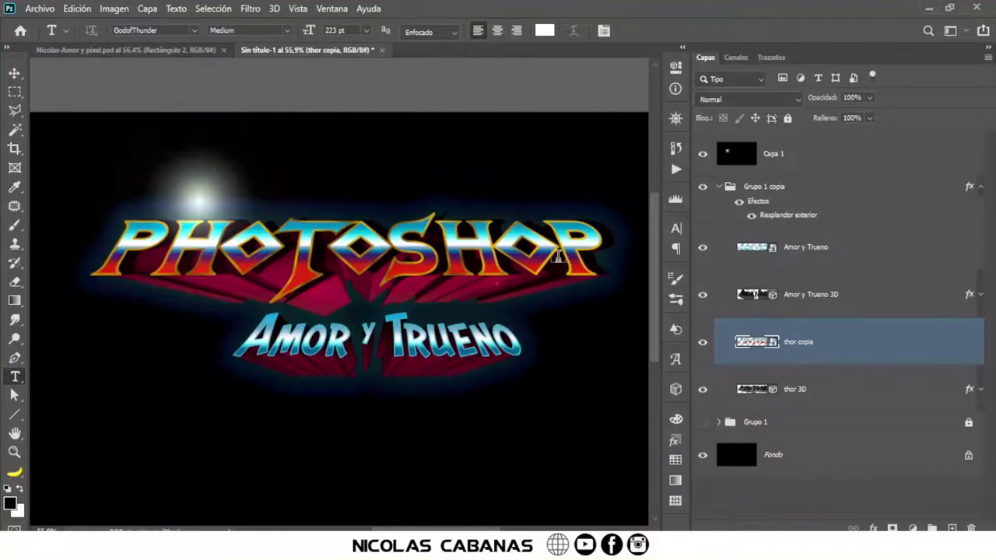
click(14, 76)
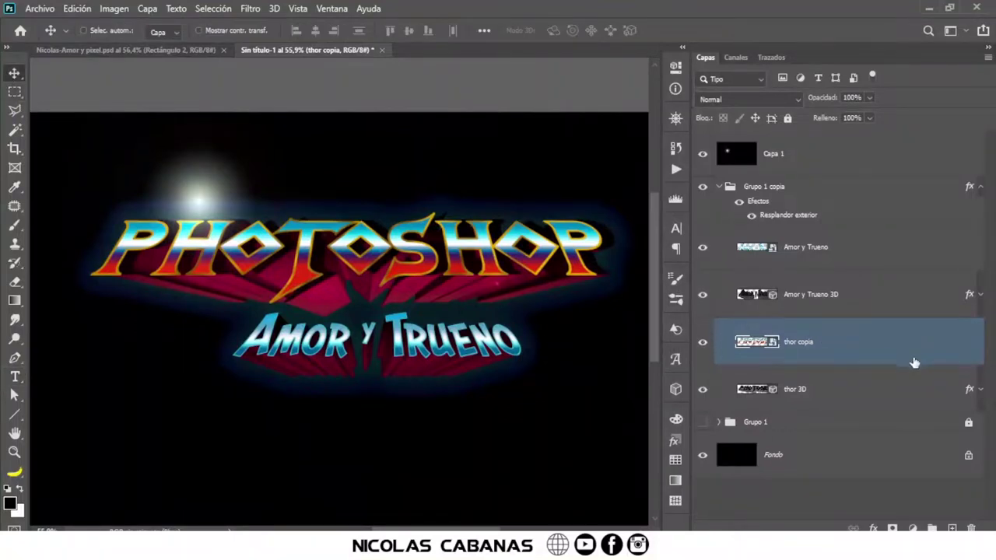
drag(502, 288, 513, 291)
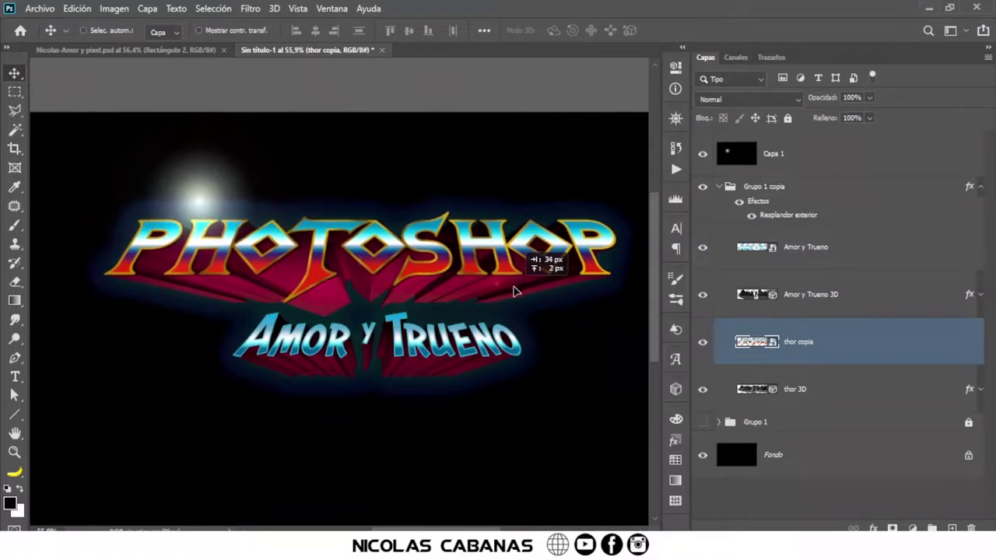
Step: Zoom in to check the title, then nudge the thor copia layer a few pixels
key(z)
click(541, 225)
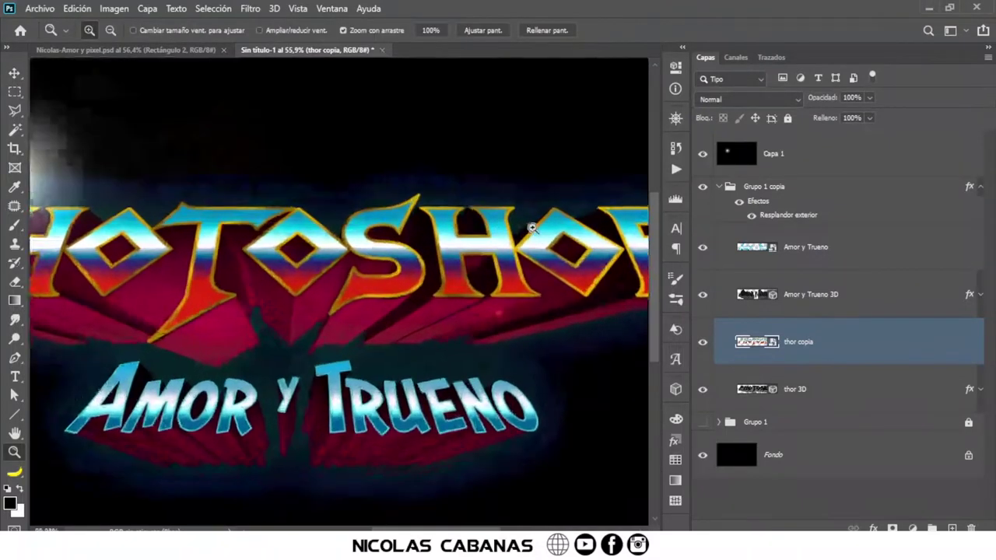
drag(540, 225, 388, 249)
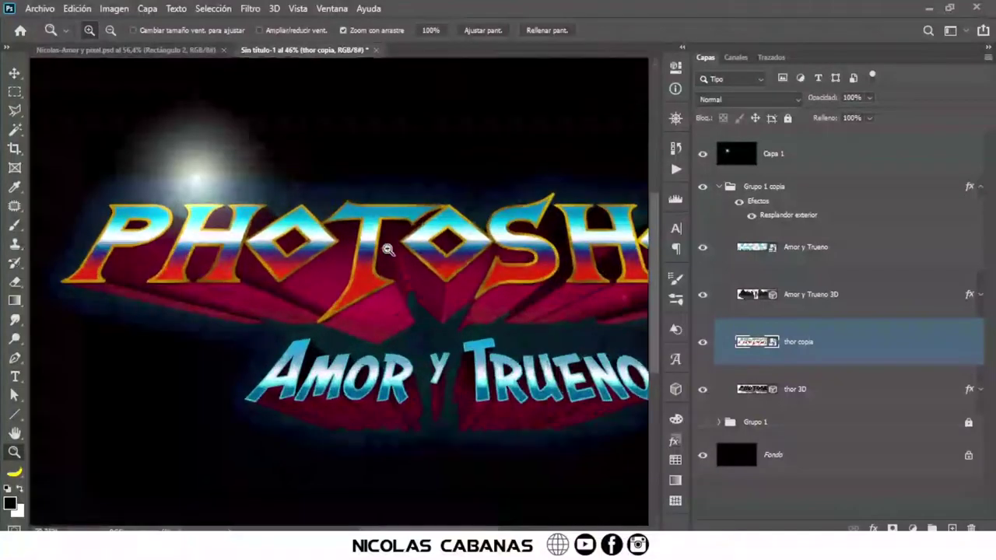
key(v)
drag(407, 260, 382, 267)
key(z)
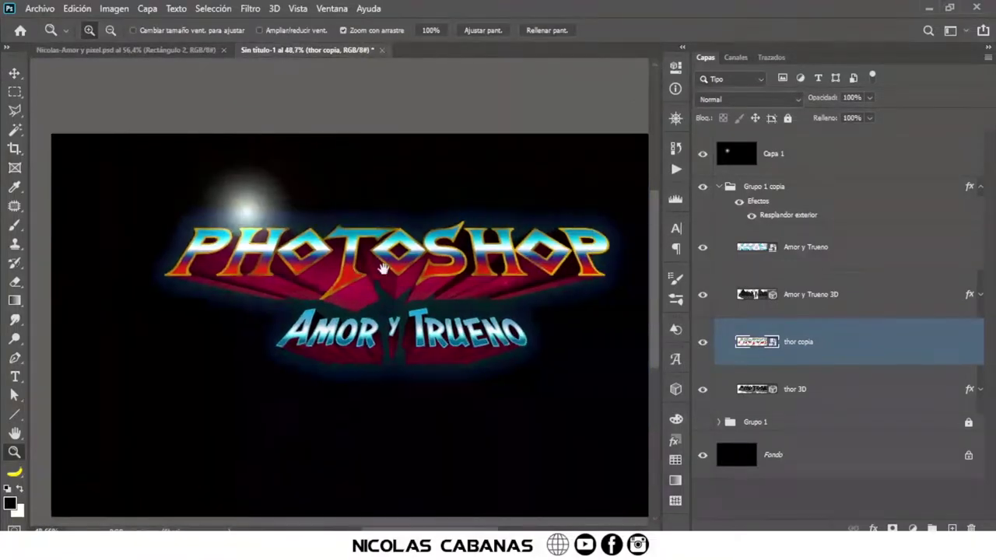
drag(474, 239, 539, 214)
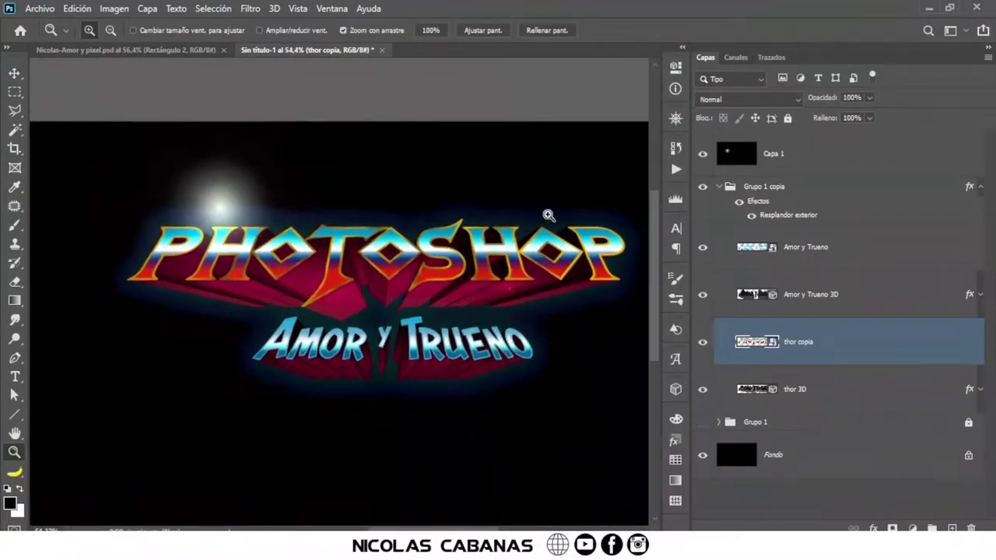
Step: Move the Capa 1 lens flare left and down onto the letter P
click(819, 148)
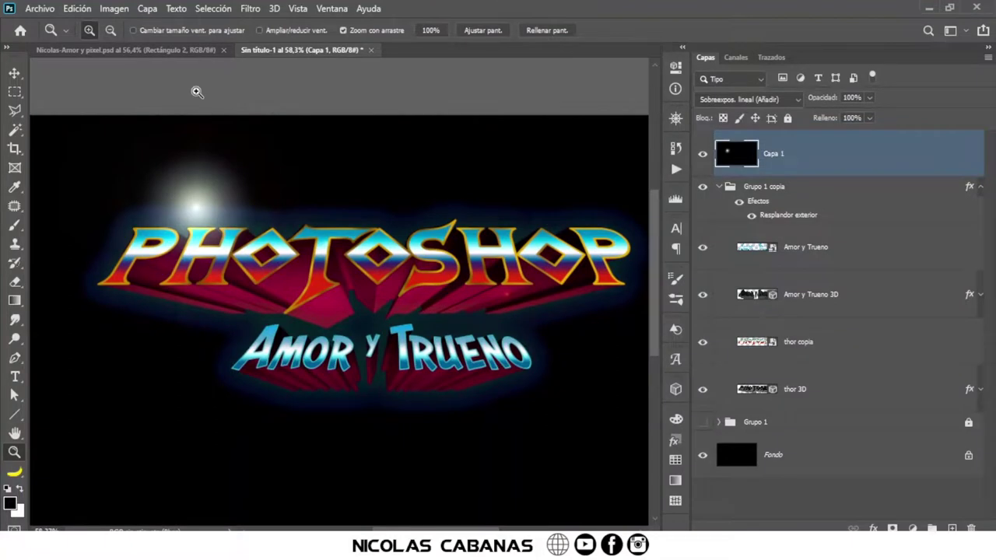
click(14, 73)
drag(225, 220, 166, 235)
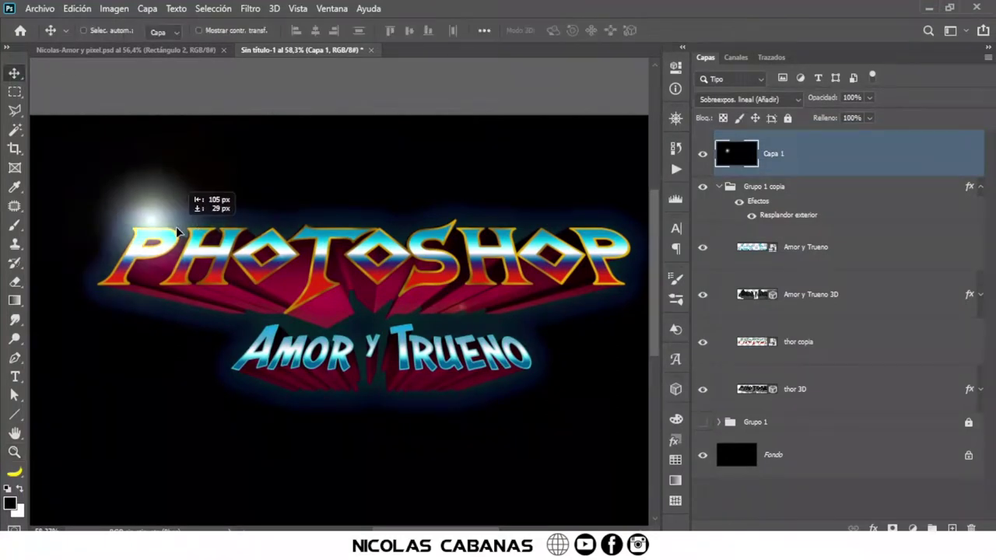
key(z)
mouse_move(375, 241)
mouse_down()
mouse_move(364, 231)
mouse_move(380, 197)
mouse_up()
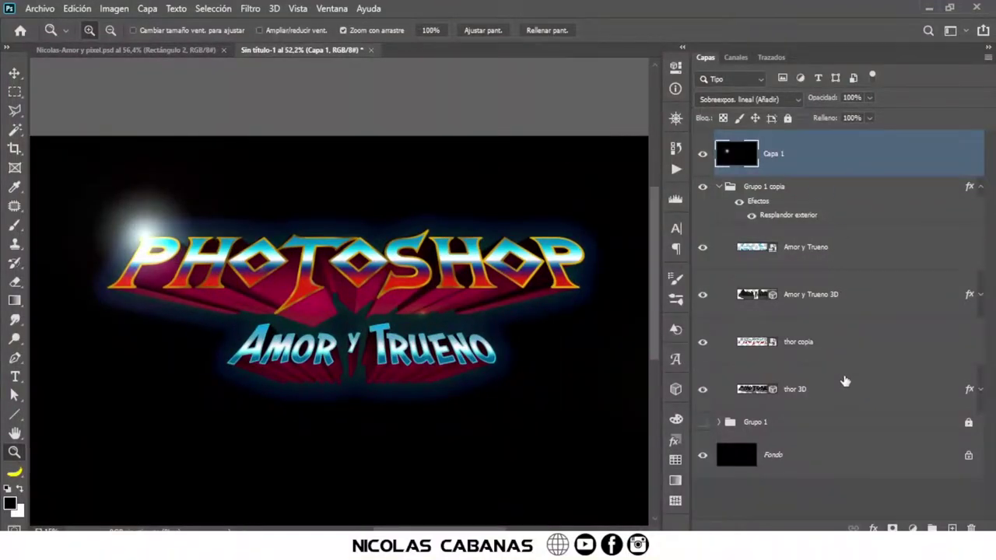
Step: Review the whole canvas with the layers from Capa 1 to thor 3D selected, then reselect Capa 1
shift+click(842, 400)
mouse_move(494, 283)
mouse_down()
mouse_move(455, 284)
mouse_move(467, 330)
mouse_up()
key(v)
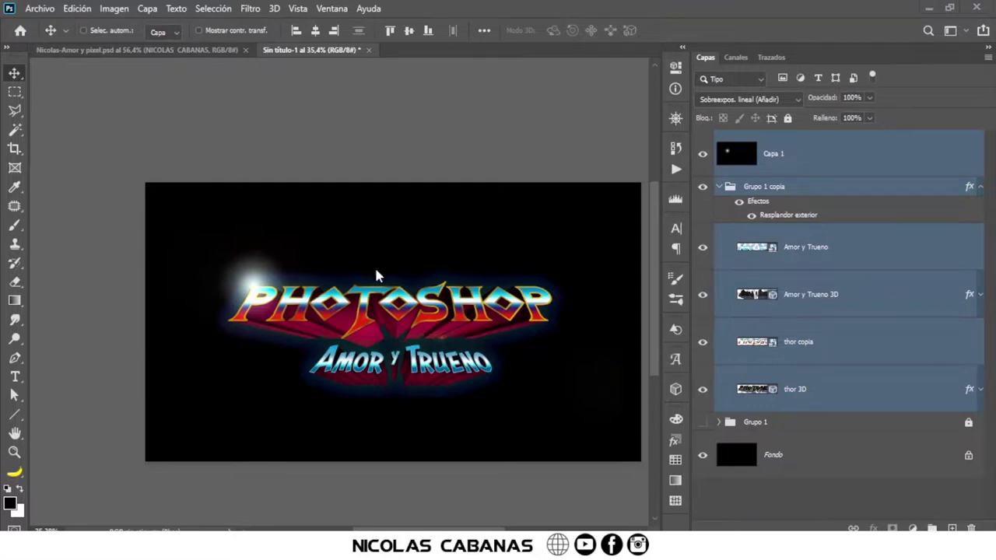
scroll(371, 281, up, 3)
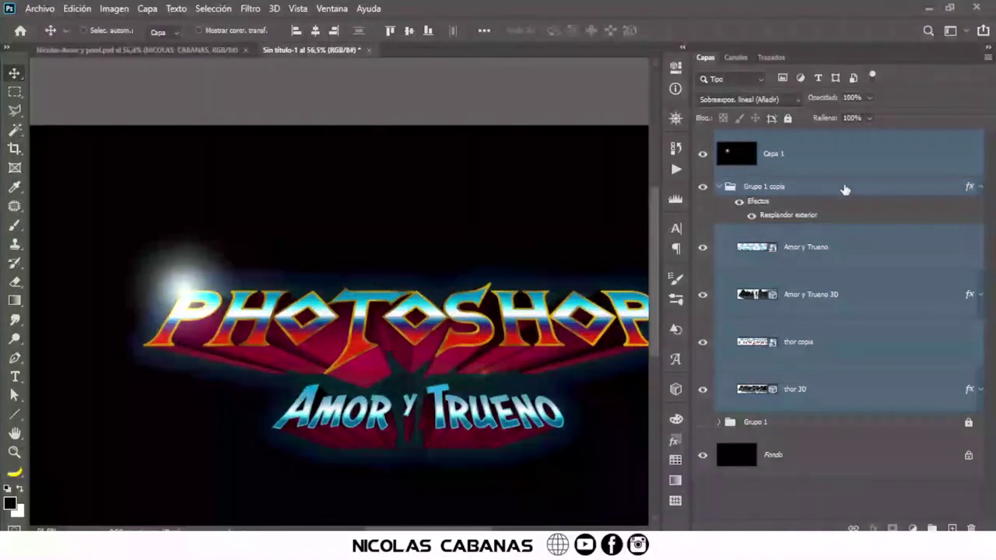
click(860, 166)
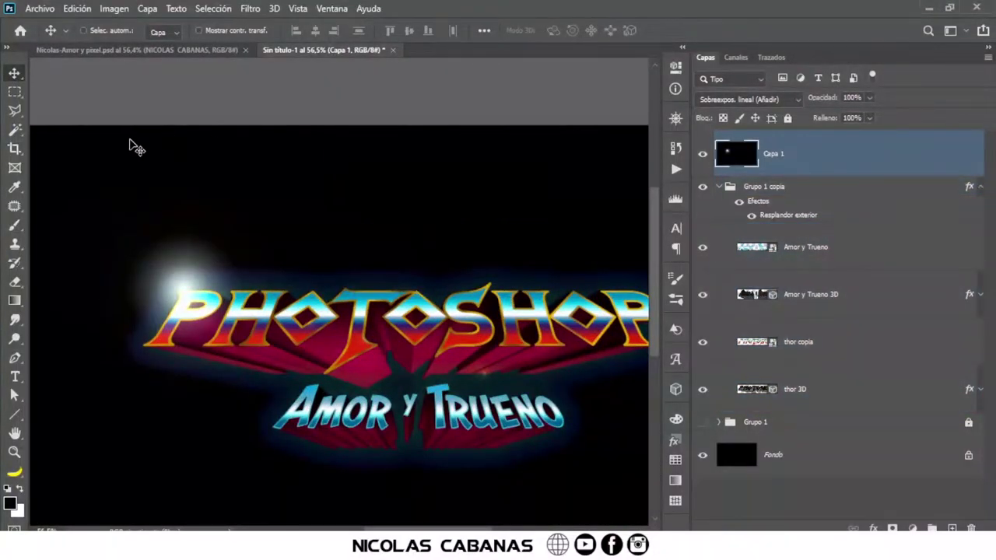
click(14, 377)
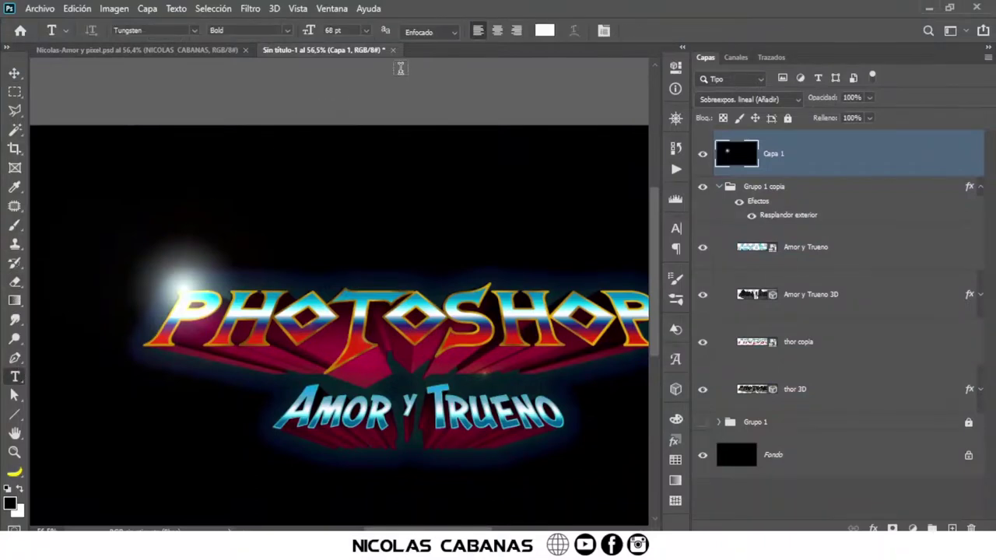
Step: Type the author's name in Tungsten Bold 68 pt above the title, position it, and select it
scroll(443, 196, up, 1)
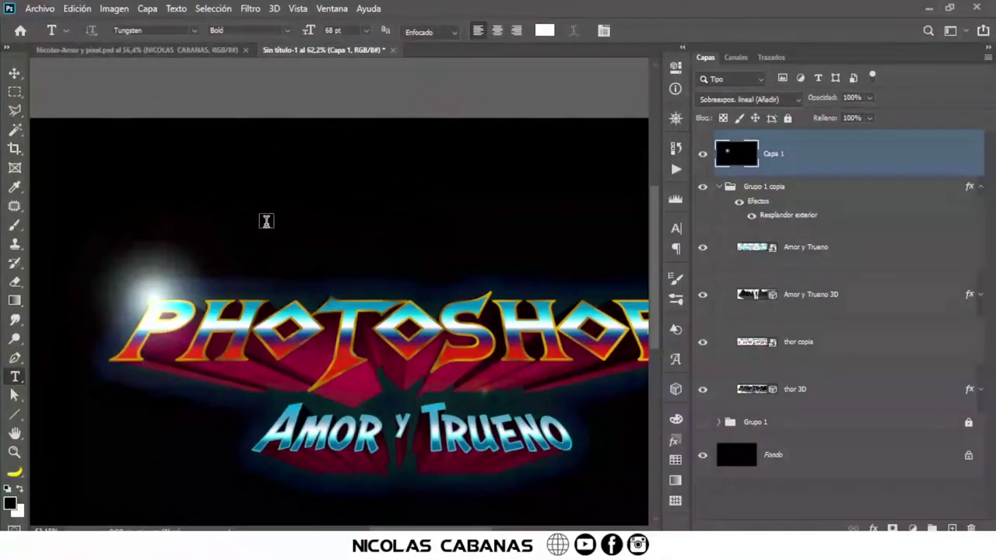
click(304, 210)
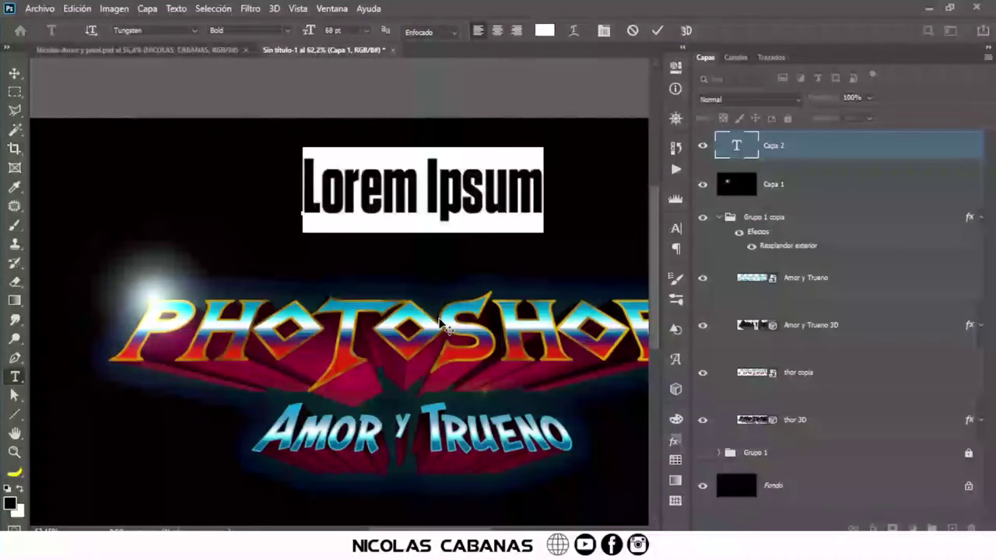
text(NICOLAS CABANAS)
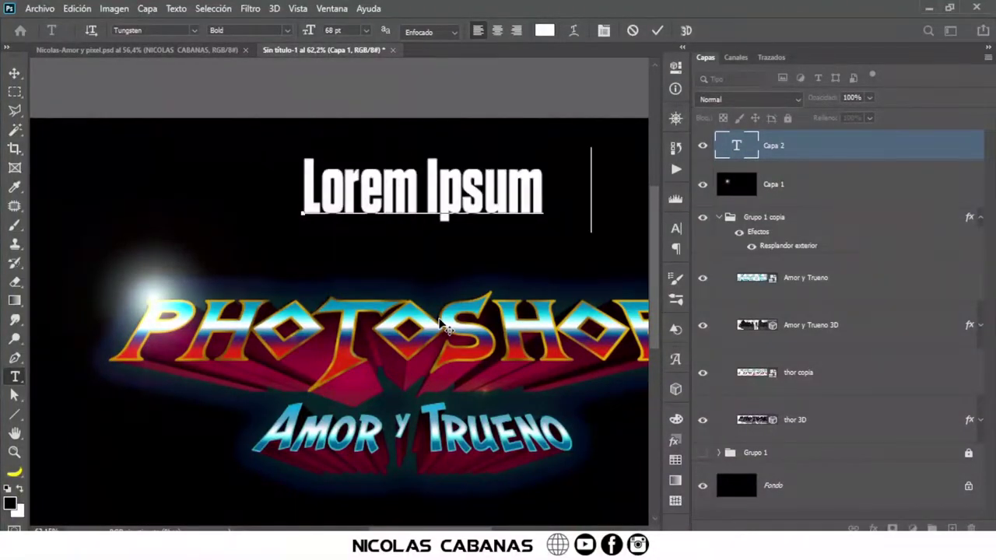
drag(400, 245, 366, 264)
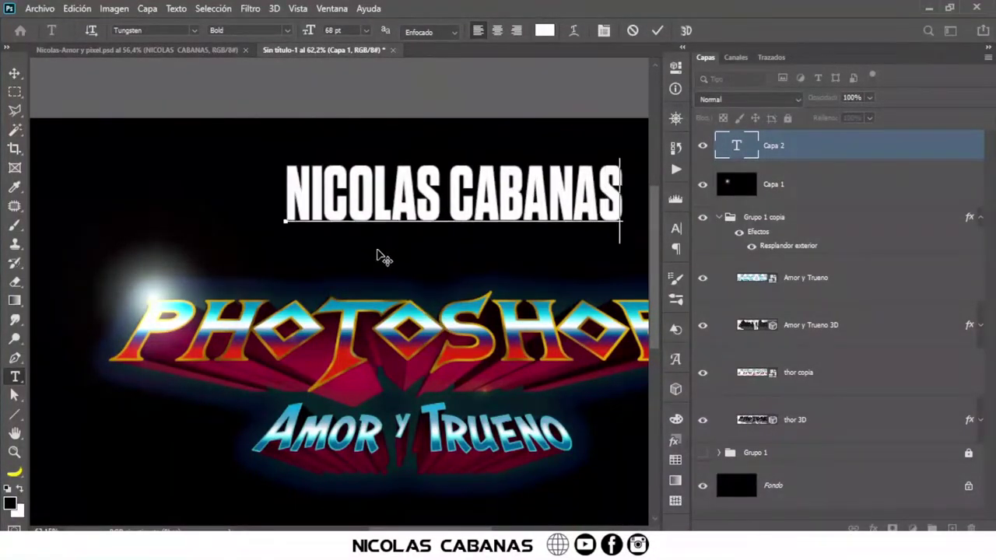
click(415, 221)
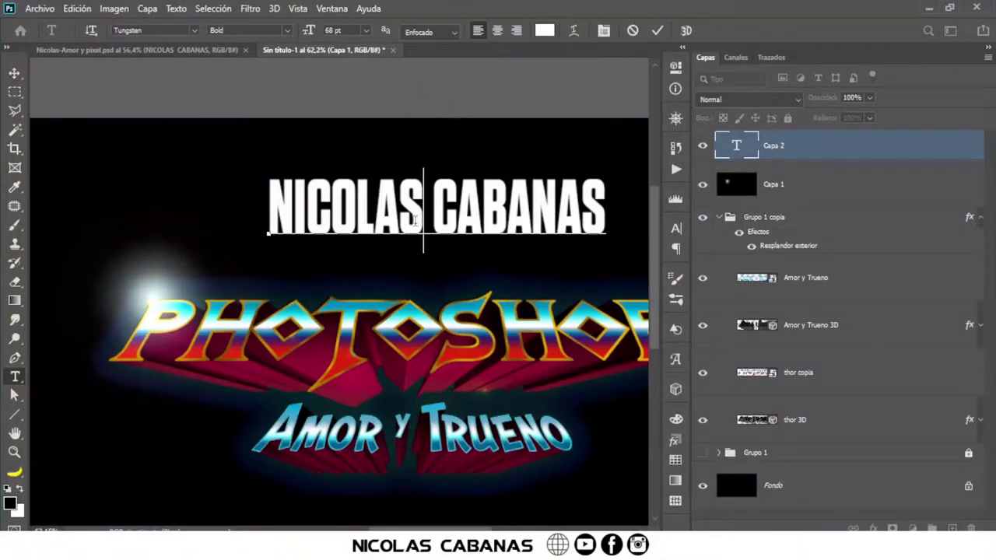
drag(273, 211, 657, 220)
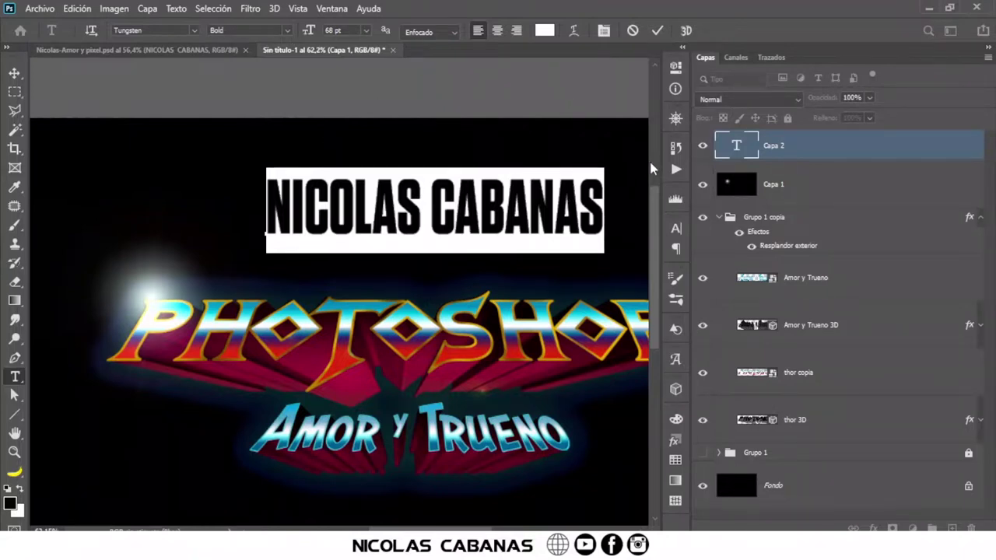
Step: Shrink the credit's font size and colour the first name red (ff0505)
click(675, 228)
drag(514, 259, 487, 263)
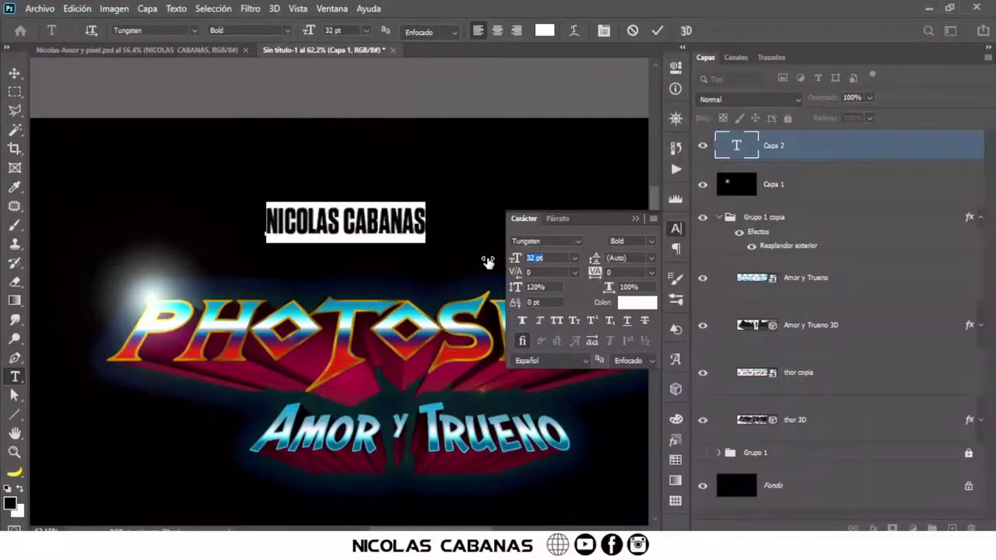
click(342, 221)
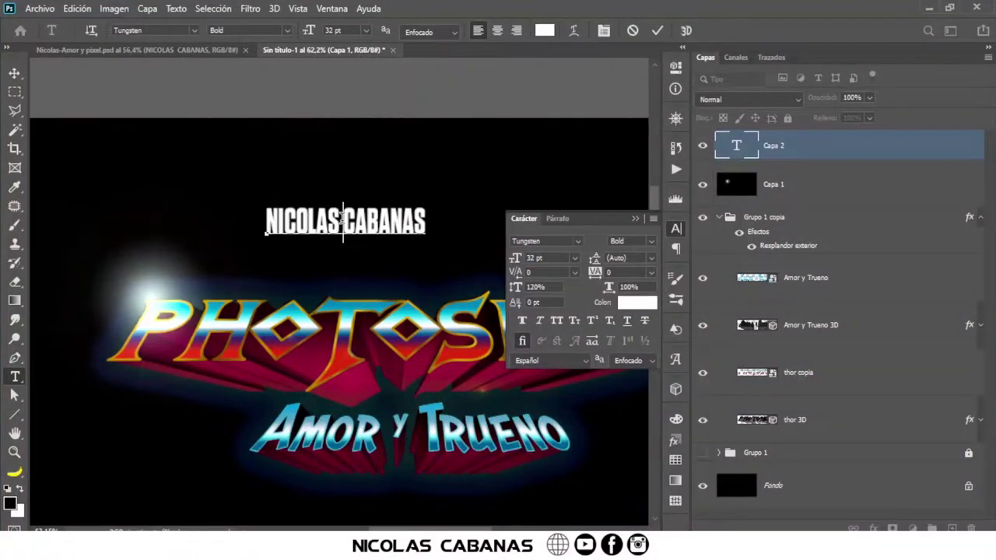
drag(343, 221, 221, 220)
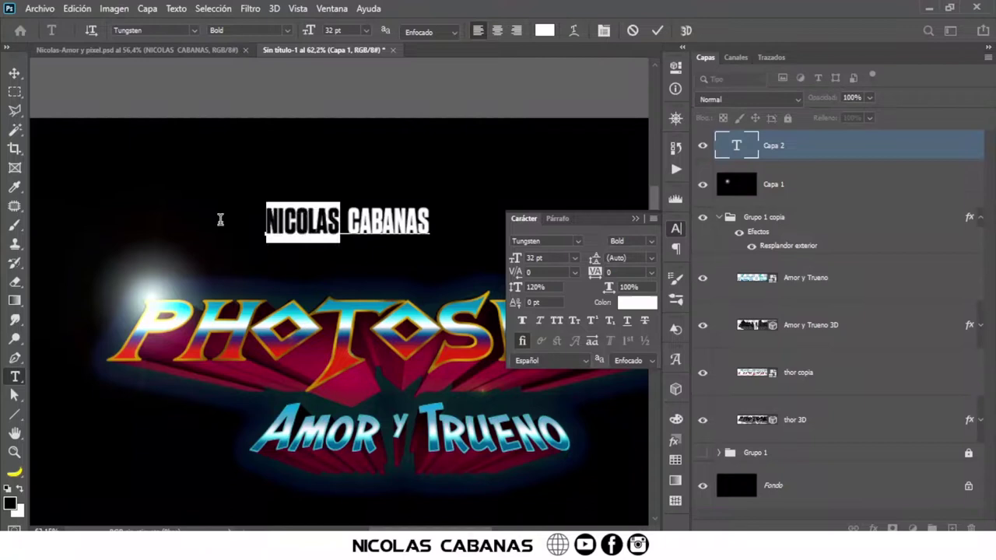
click(630, 304)
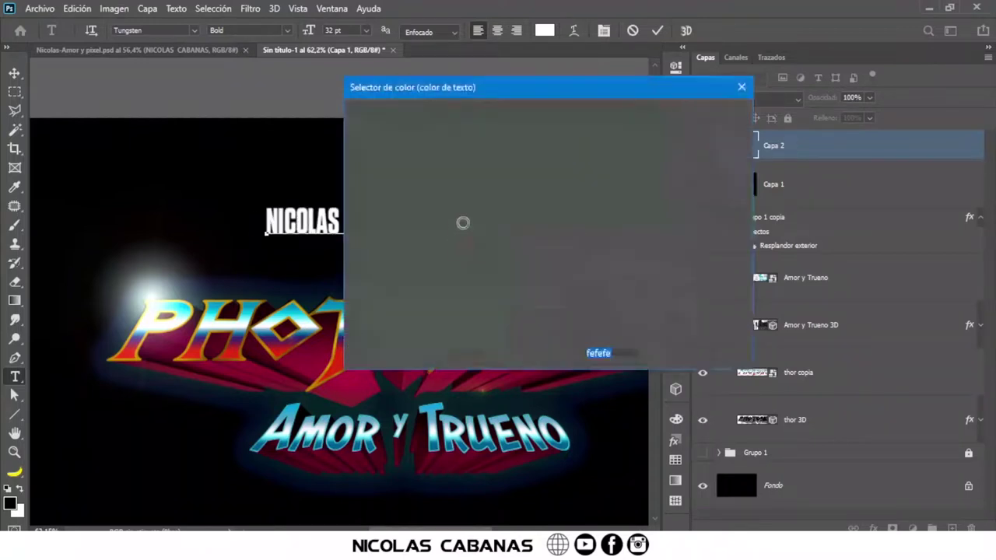
click(520, 147)
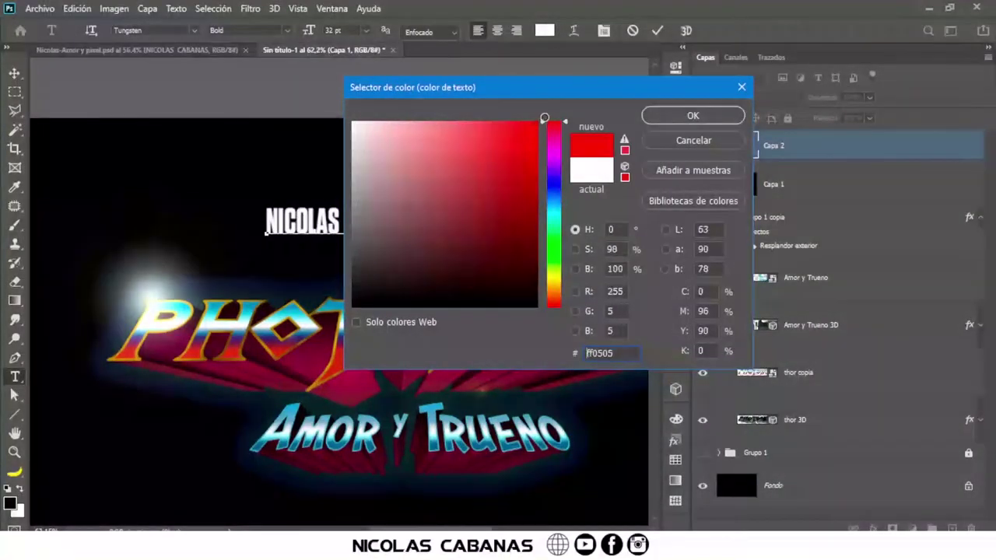
click(669, 115)
click(634, 221)
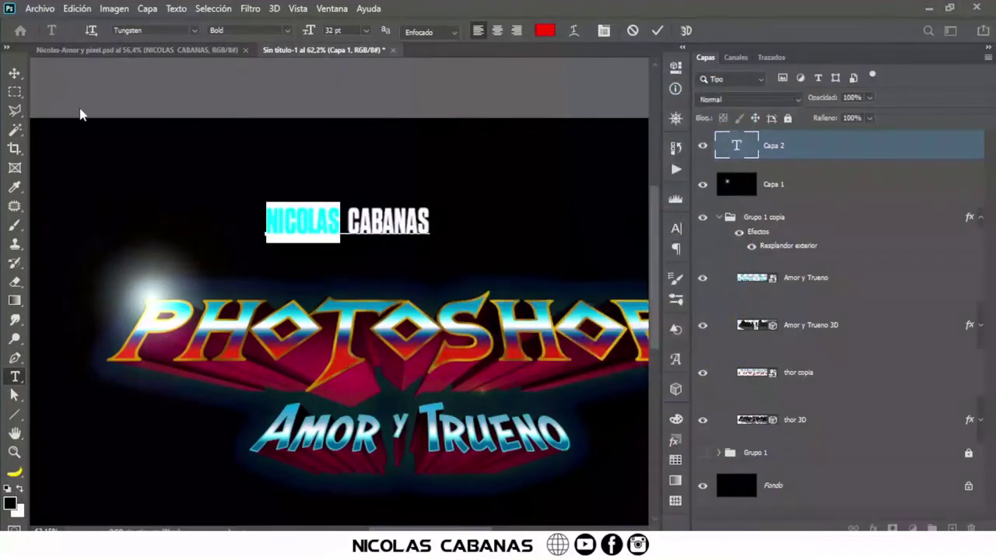
Step: Commit the text and move the credit down and right, just above the PHOTOSHOP title
click(15, 73)
drag(294, 203, 360, 212)
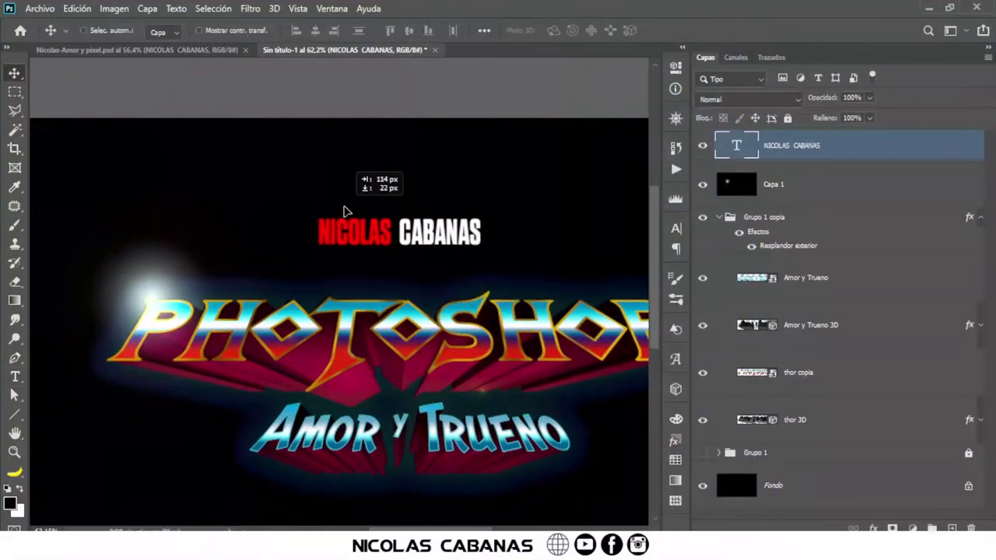
scroll(466, 245, up, 3)
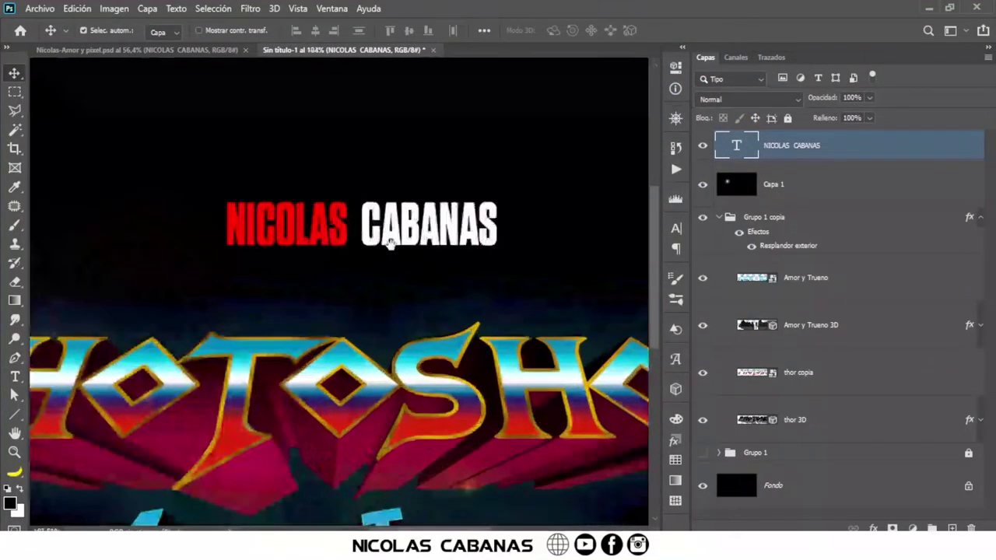
drag(392, 240, 436, 248)
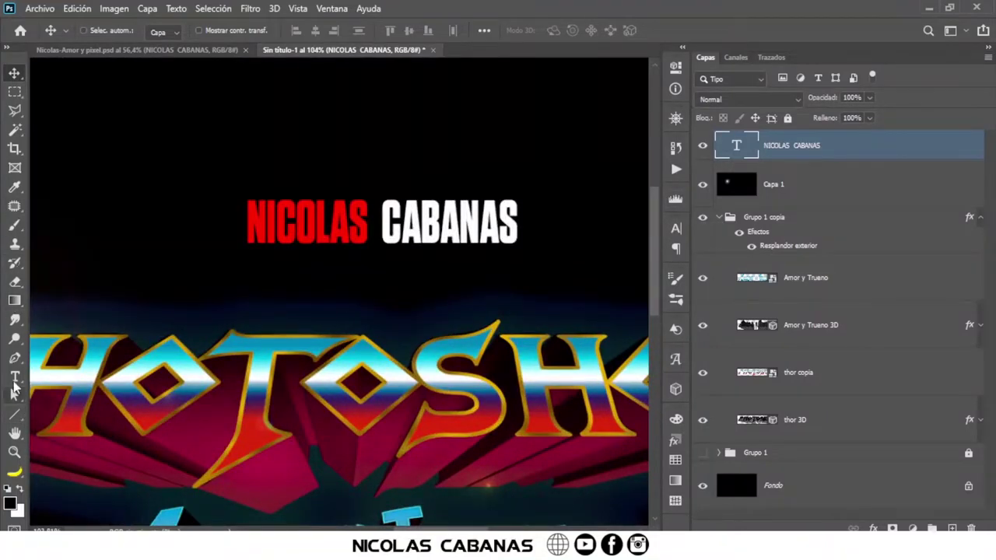
click(14, 414)
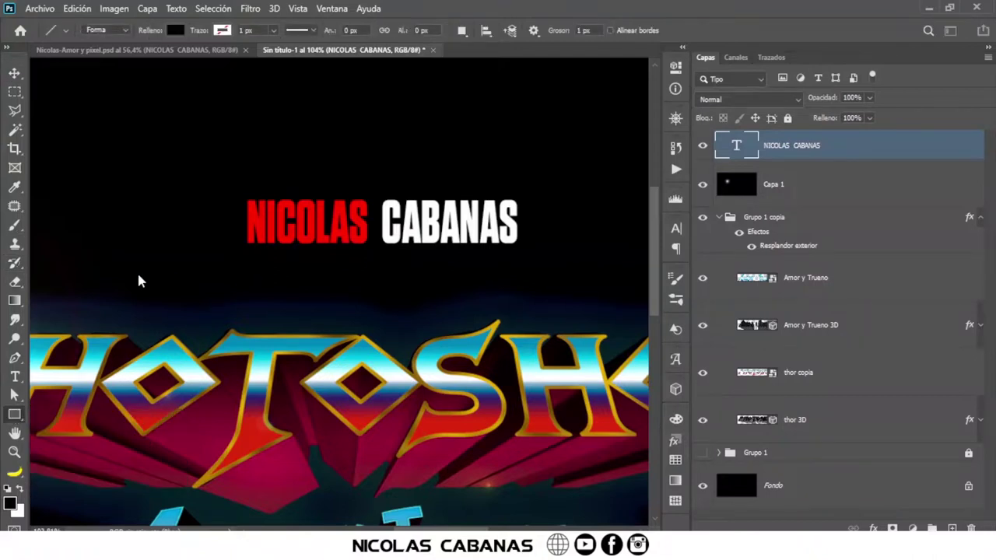
Step: Draw a red rectangle of about 180×80 px over the credit's first name
click(19, 417)
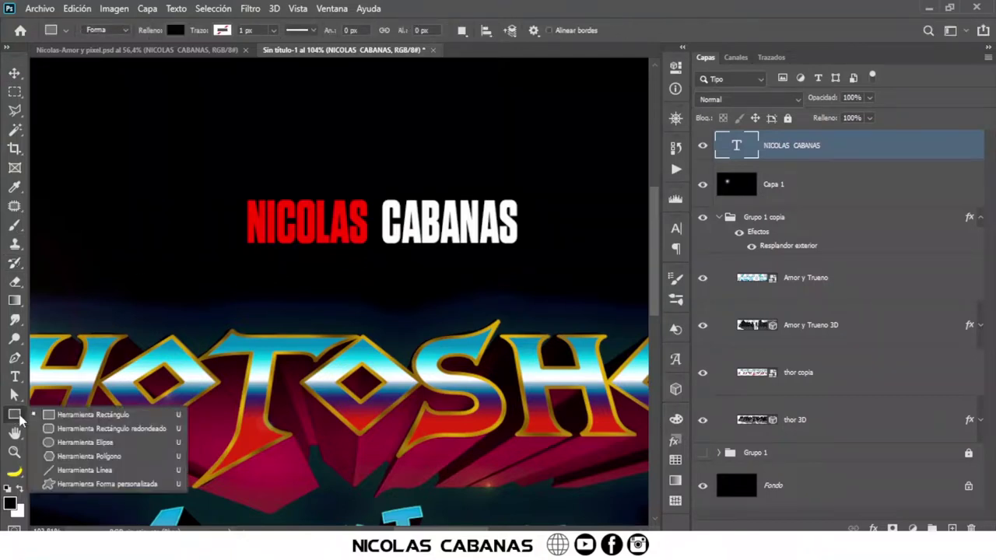
click(109, 419)
drag(233, 191, 375, 252)
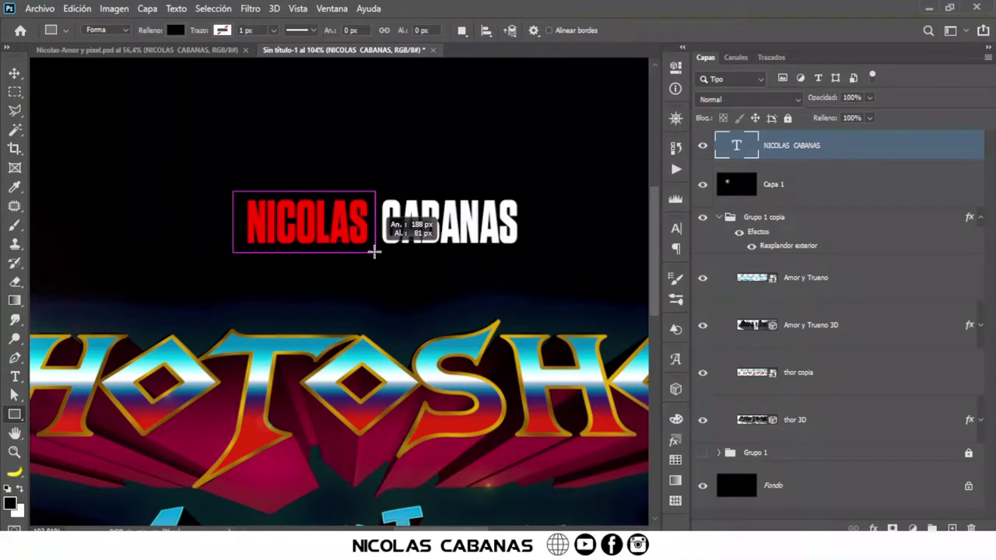
drag(374, 251, 372, 249)
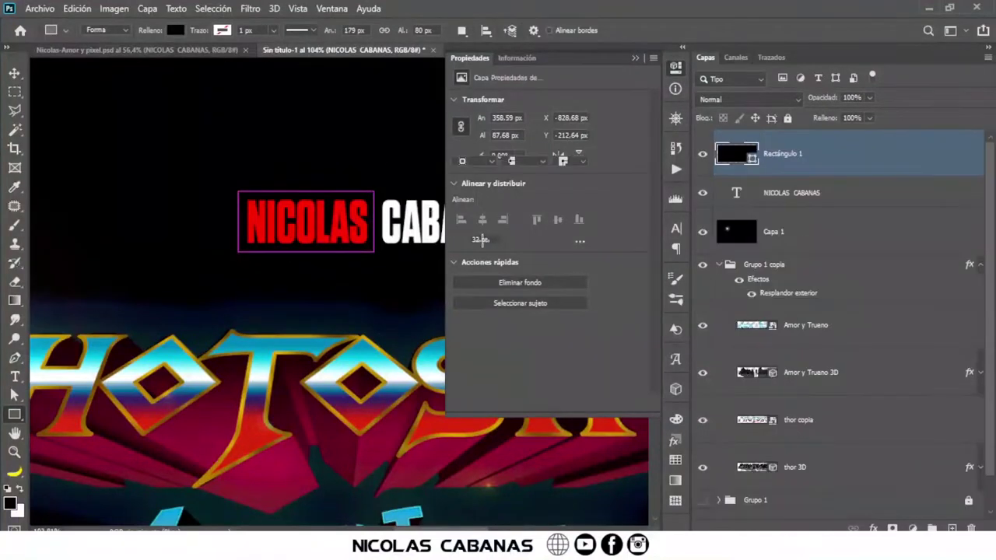
click(462, 145)
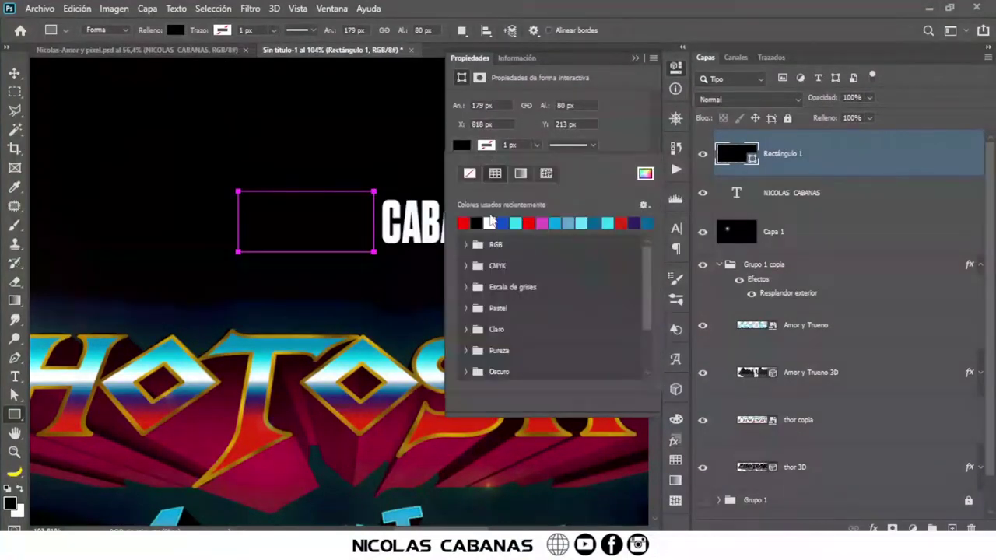
key(Escape)
Step: Zoom in and draw a thin 181×6 px bar above the surname
scroll(459, 195, up, 3)
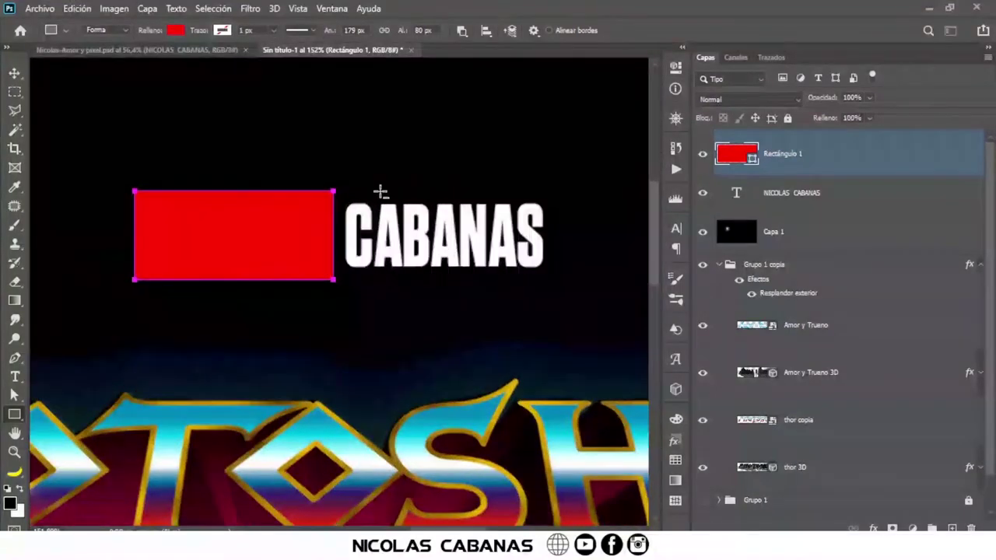
scroll(380, 192, up, 1)
scroll(393, 192, up, 1)
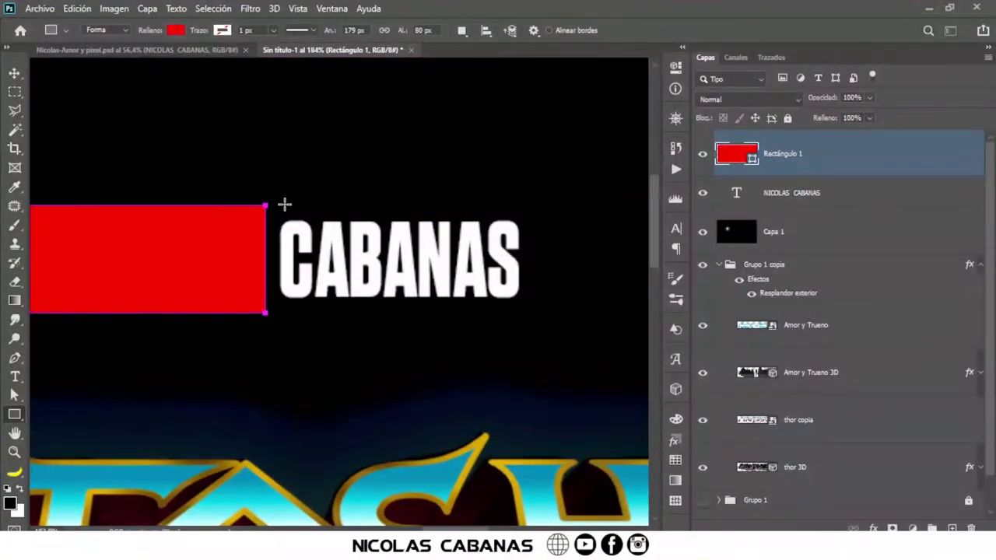
drag(281, 204, 521, 210)
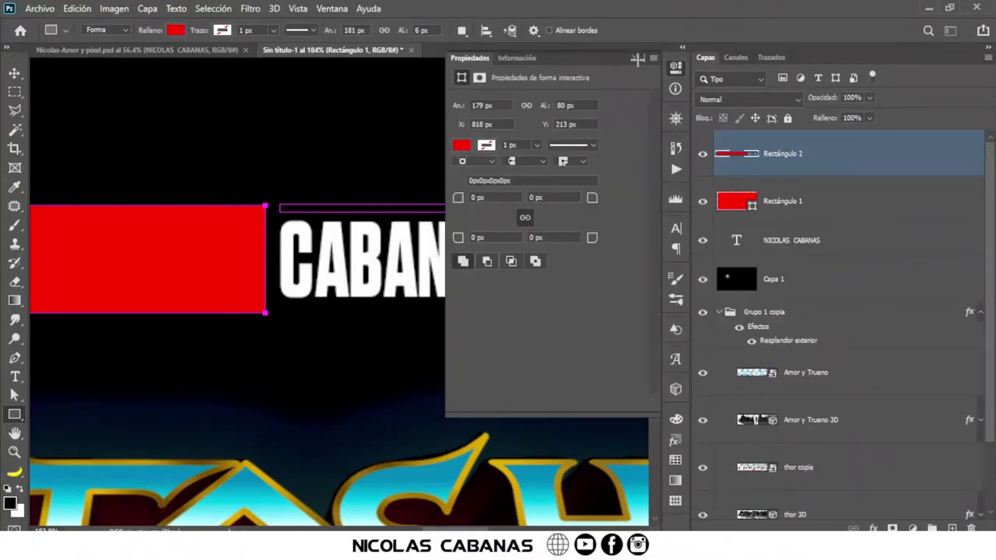
Step: Fill the thin bar red and copy it down below the surname
click(599, 73)
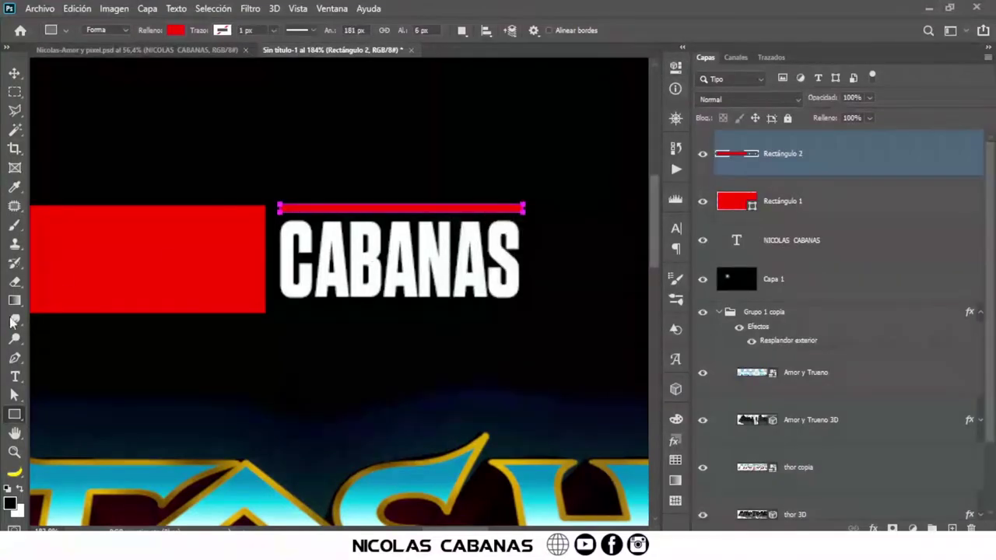
click(15, 395)
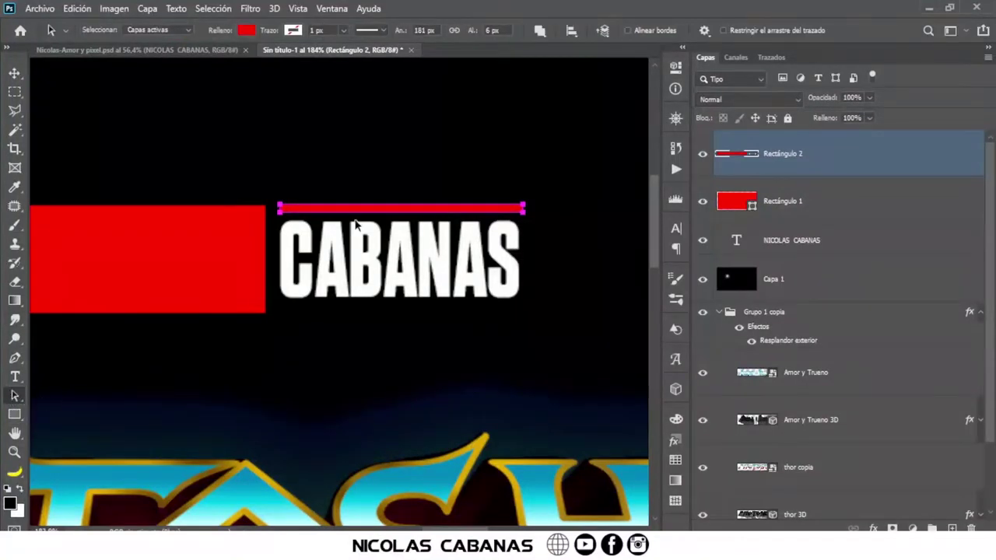
drag(376, 209, 382, 312)
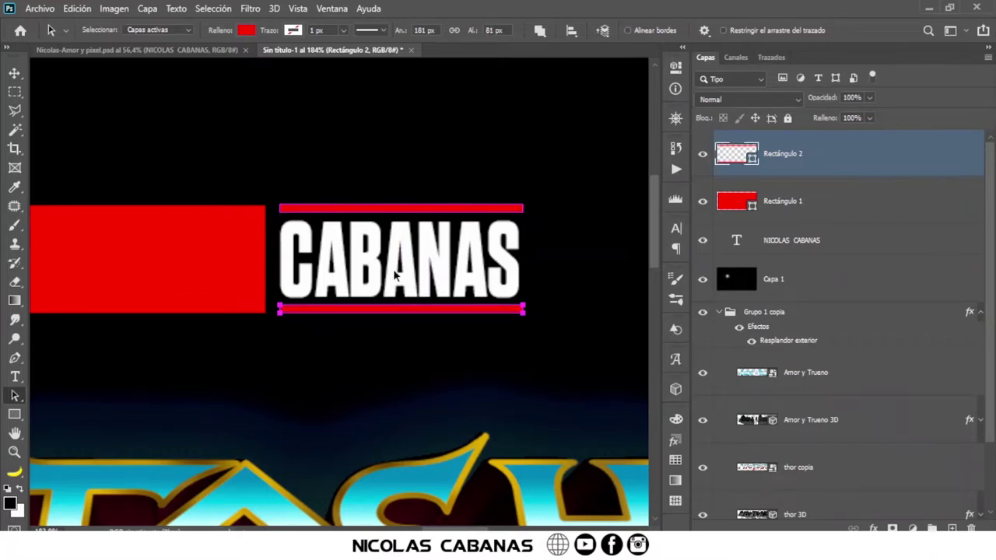
key(z)
drag(416, 256, 358, 257)
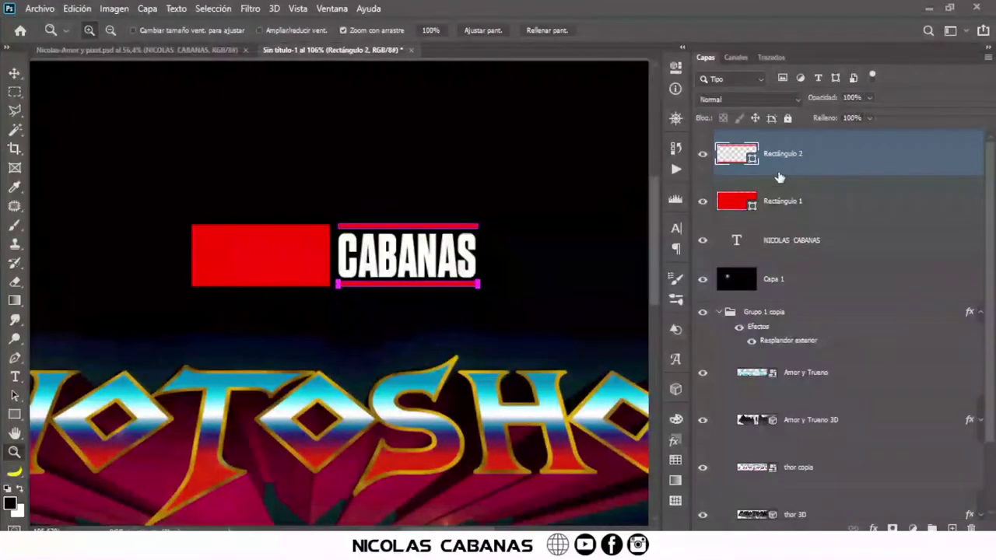
Step: Move both rectangle layers beneath the credit text layer and reselect the text layer
shift+click(833, 204)
drag(833, 210, 844, 258)
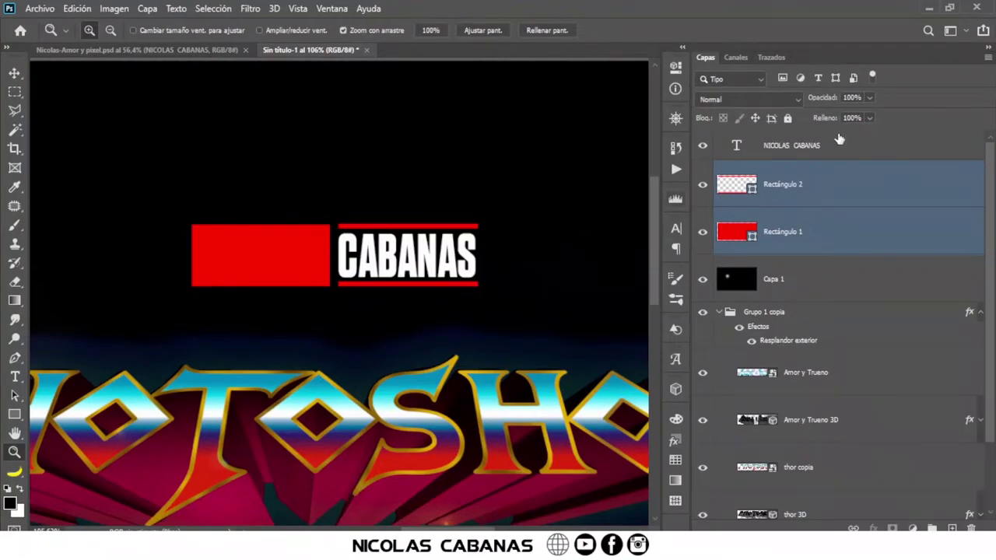
click(813, 145)
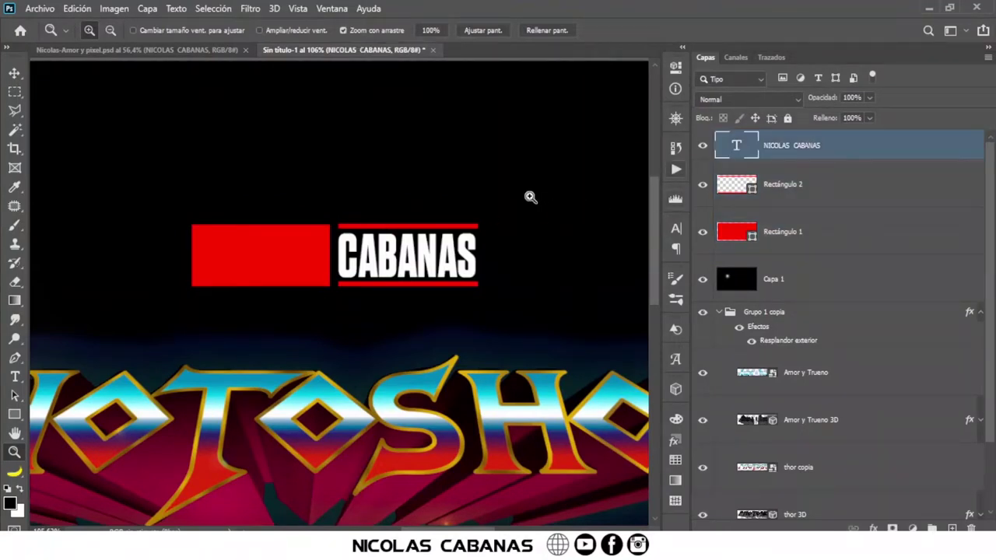
key(t)
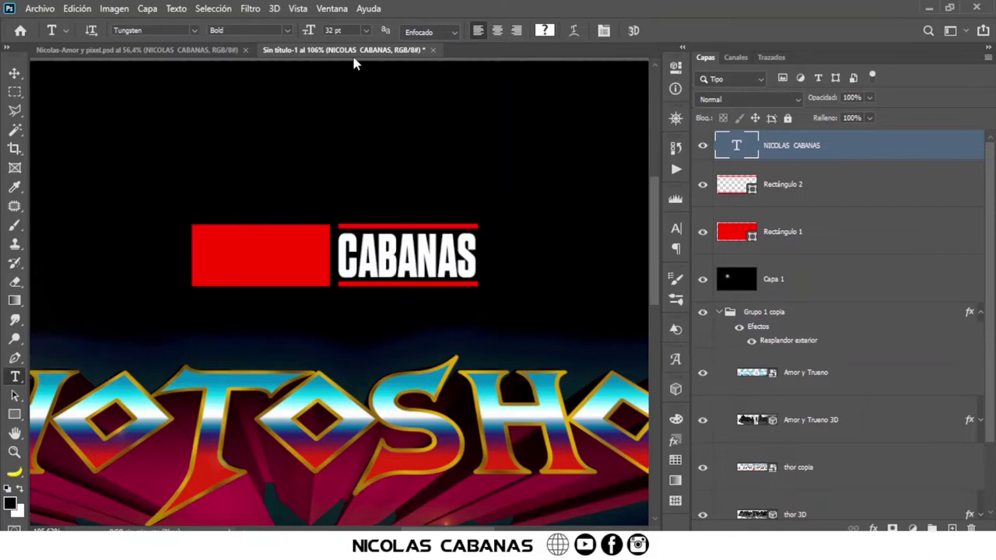
Step: Set the entire credit text colour to white (ffffff)
click(544, 31)
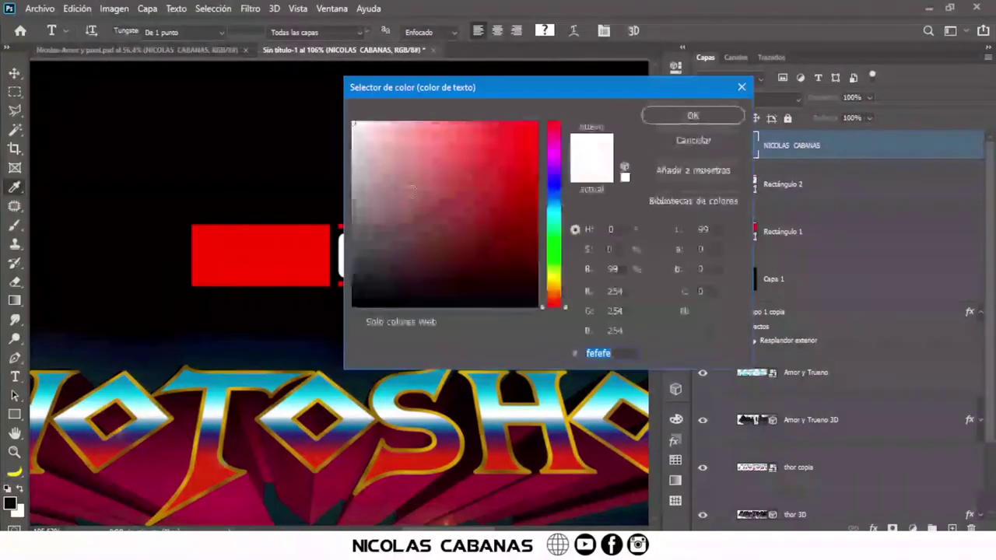
text(ffffff)
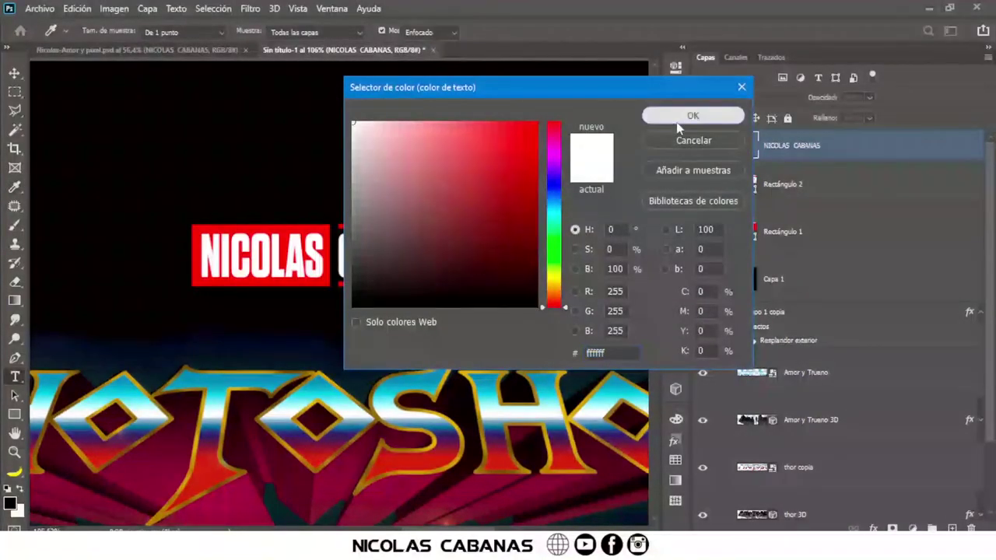
click(678, 118)
click(14, 74)
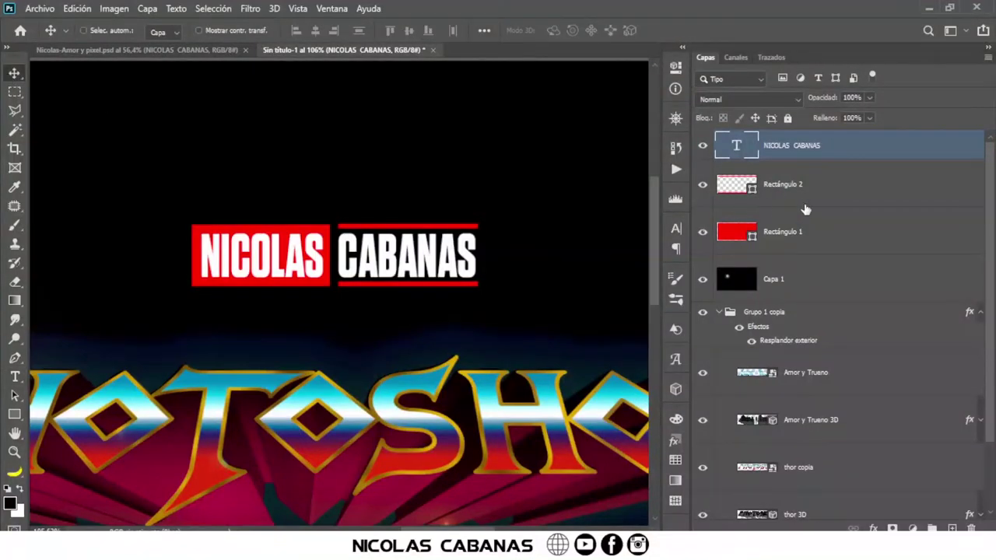
shift+click(847, 237)
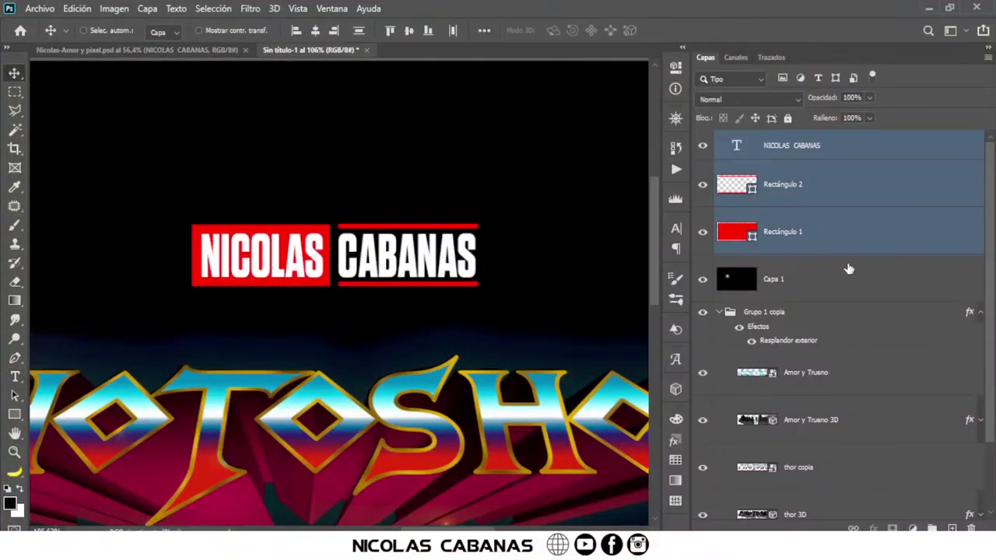
Step: Link the credit text with both rectangles, lock Capa 1, and zoom to view the artwork
click(853, 528)
click(834, 279)
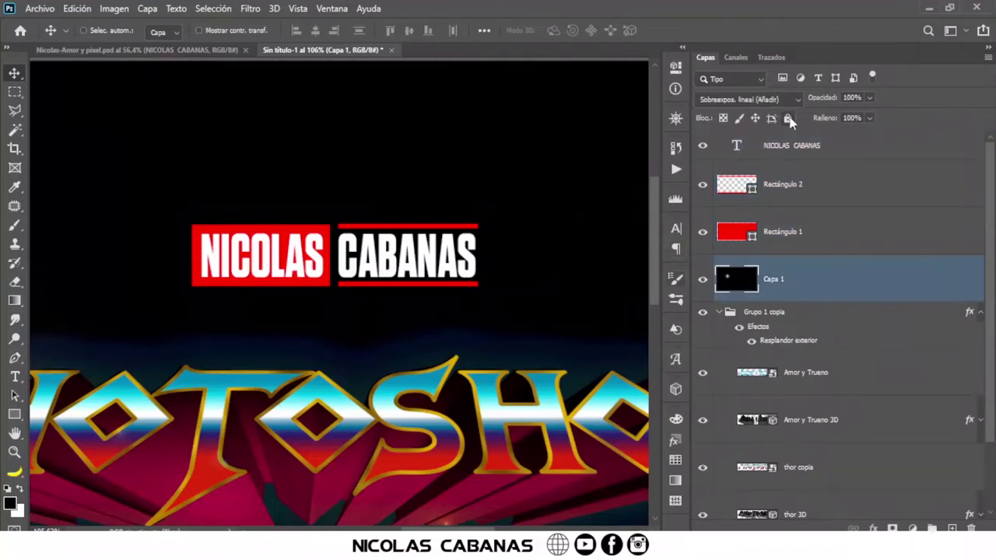
click(787, 118)
key(z)
alt+click(497, 260)
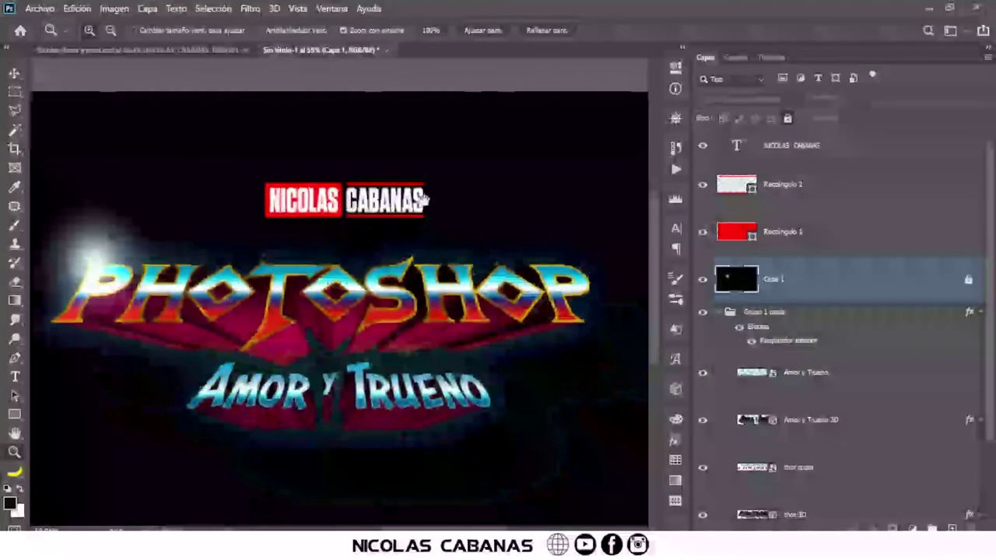
alt+click(424, 201)
click(474, 230)
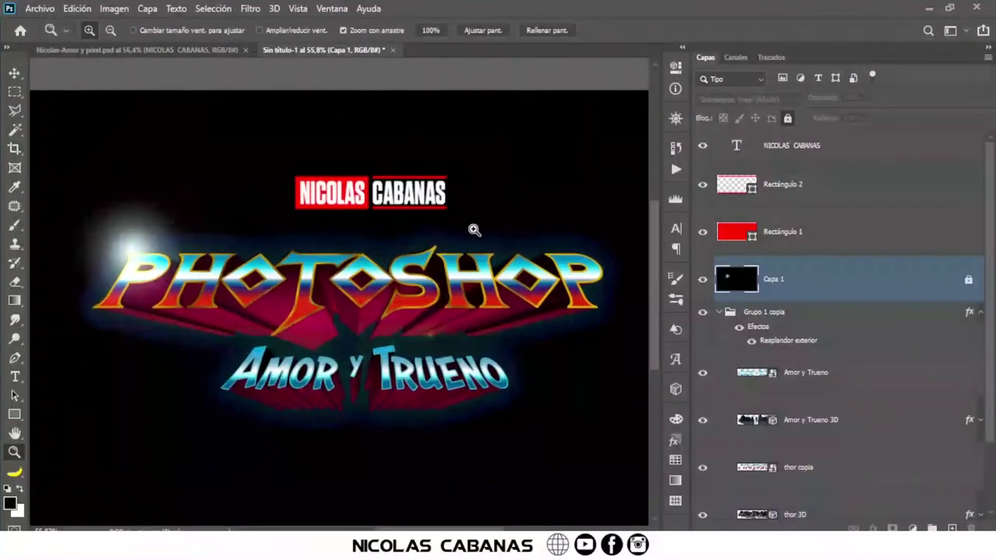
click(451, 231)
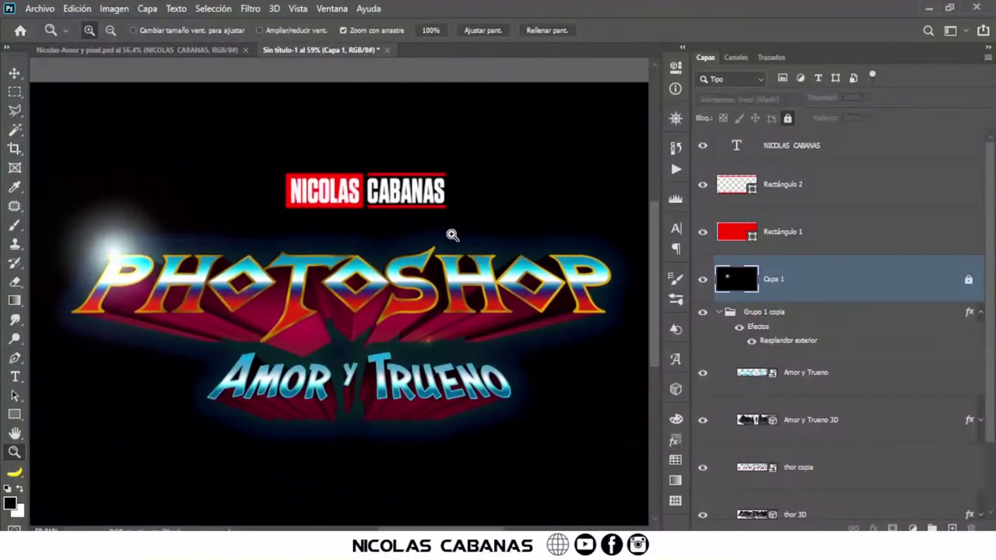